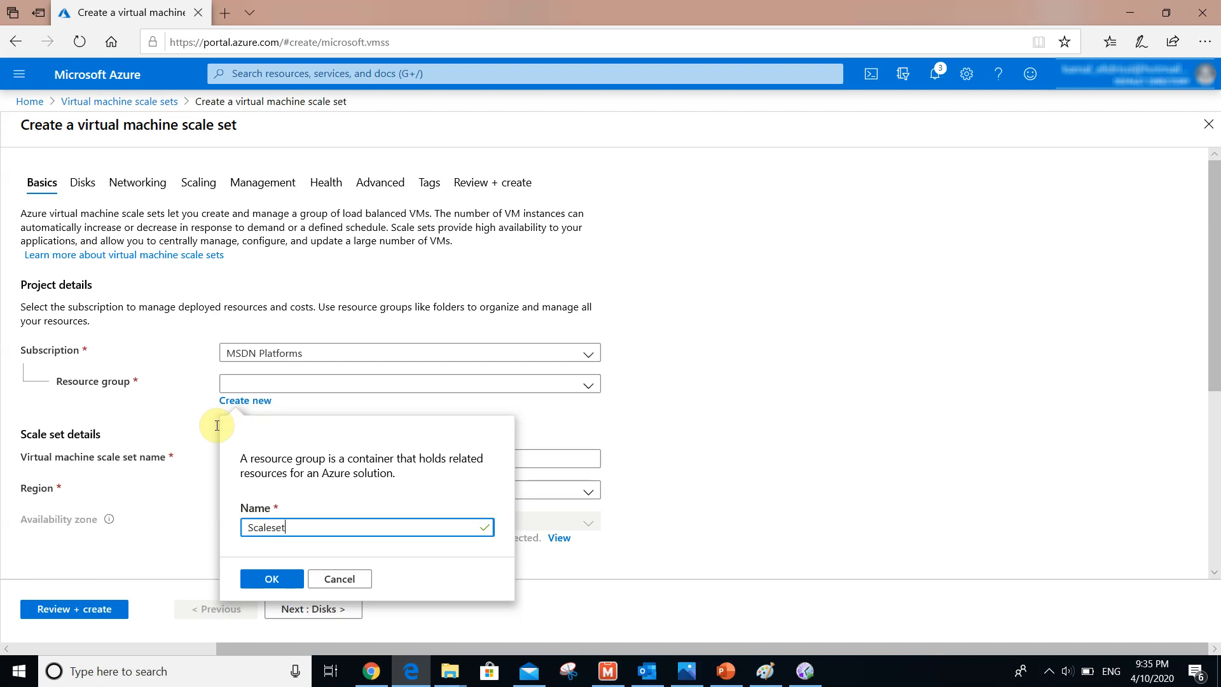
Create a new resource group named Scaleset-RG and name the virtual machine scale set ssvm01
text(RG)
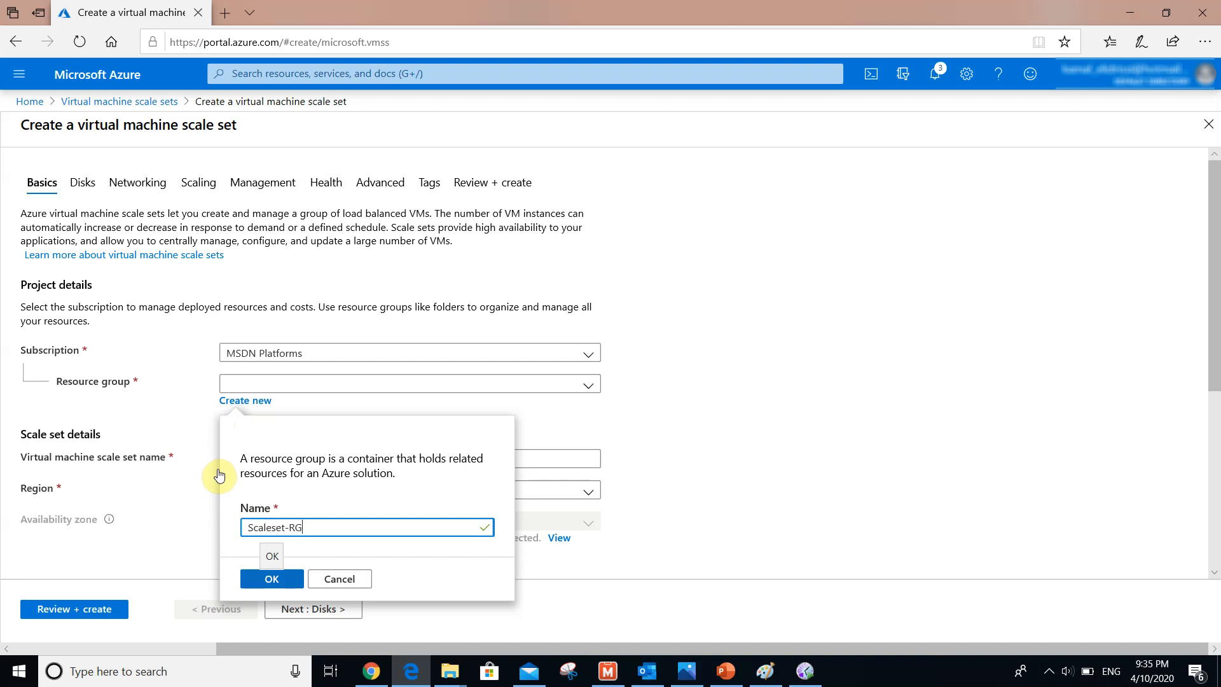
click(273, 579)
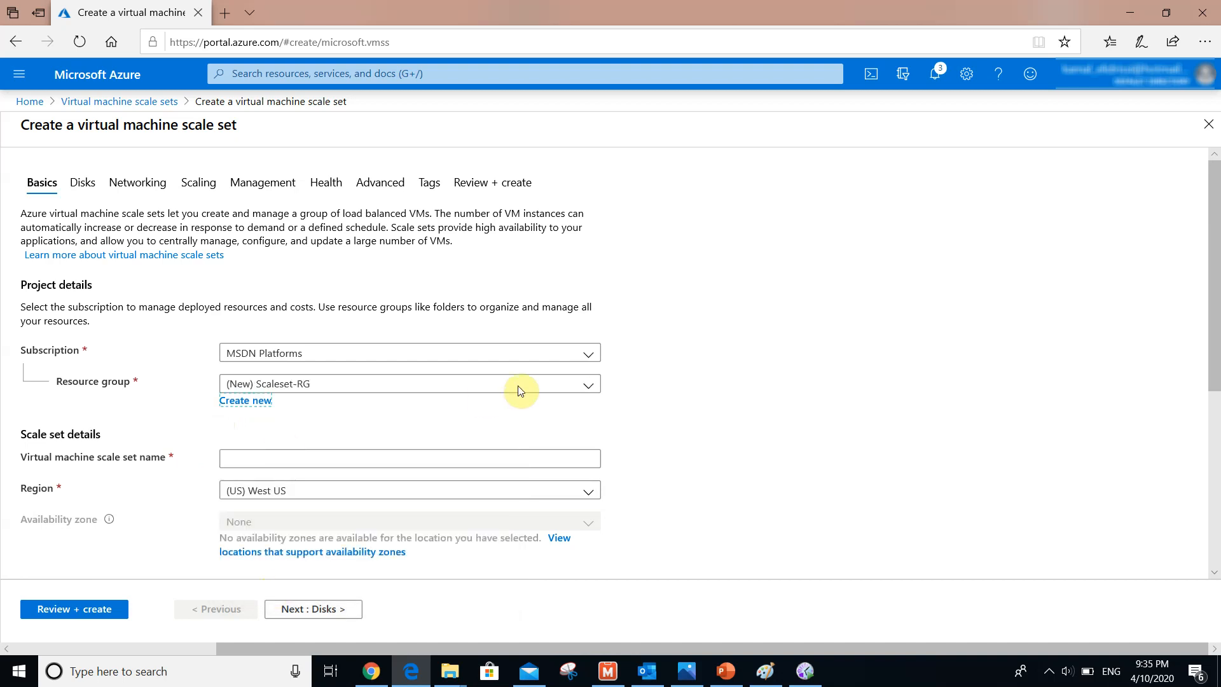
click(236, 461)
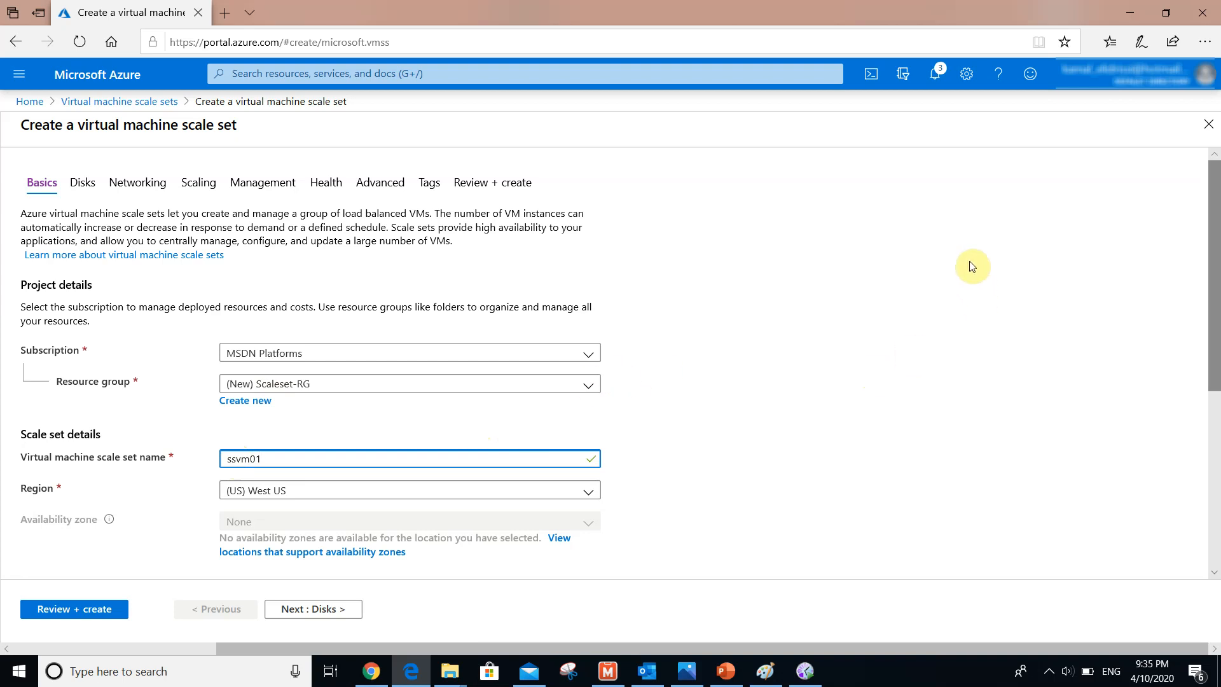
Set the scale set's region to (Europe) France Central
scroll(972, 266, down, 2)
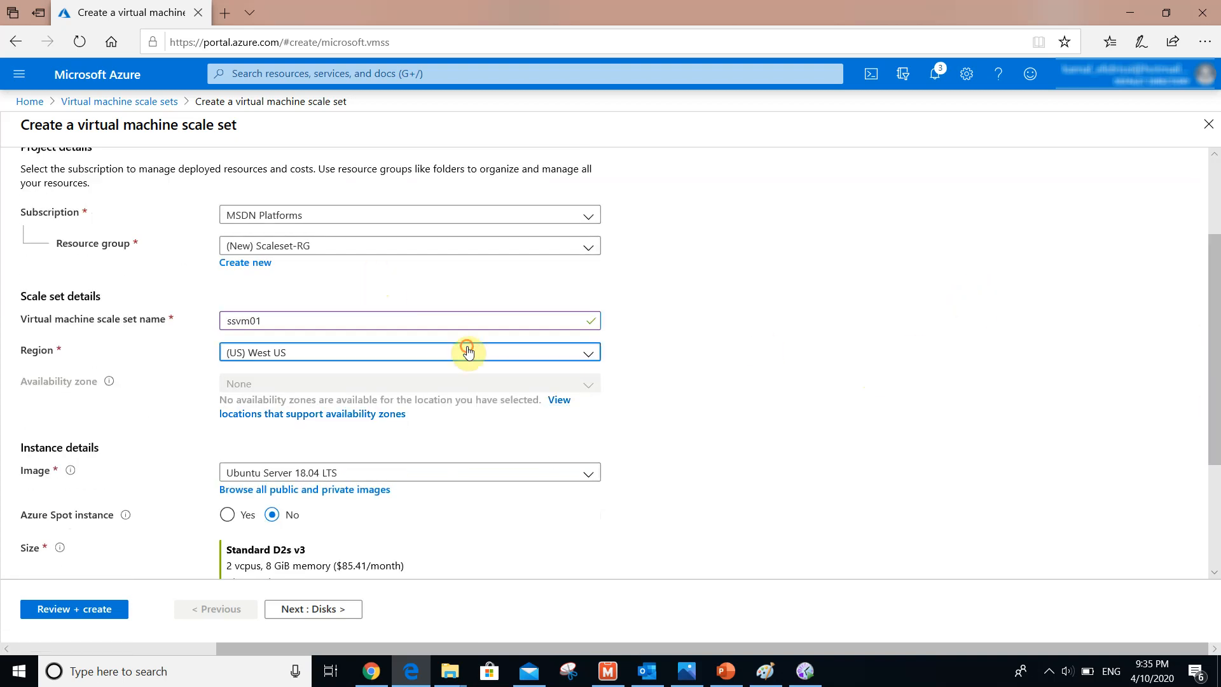
click(468, 352)
text(fr)
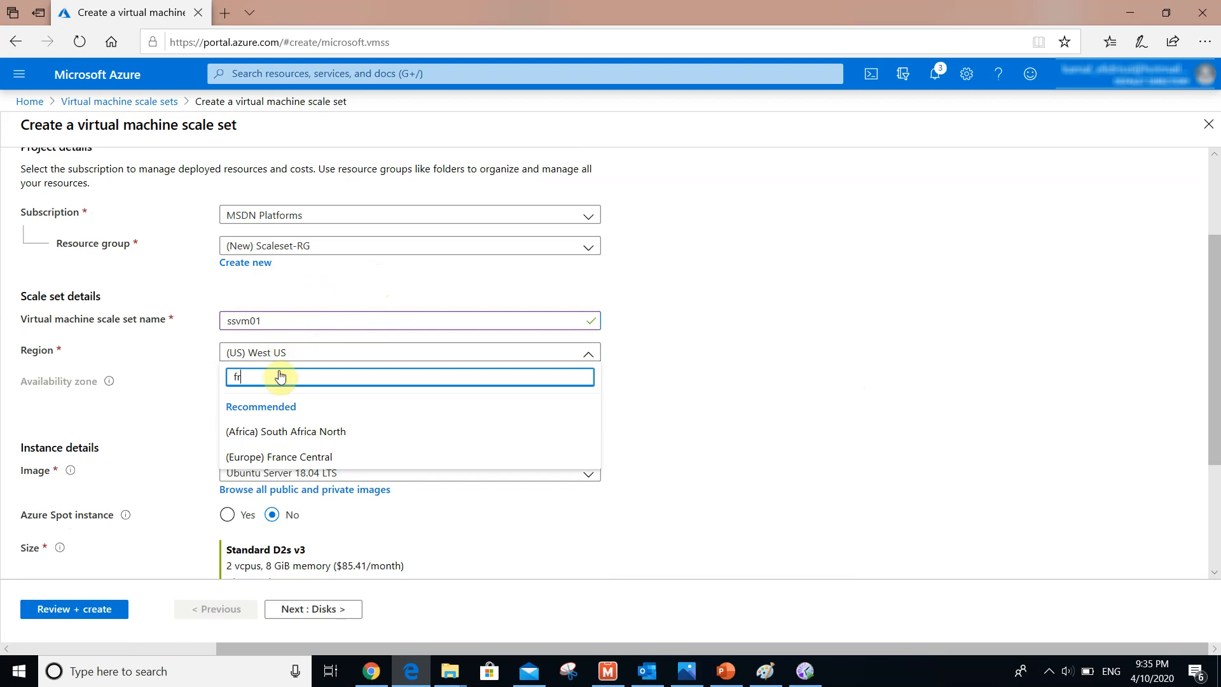
click(344, 459)
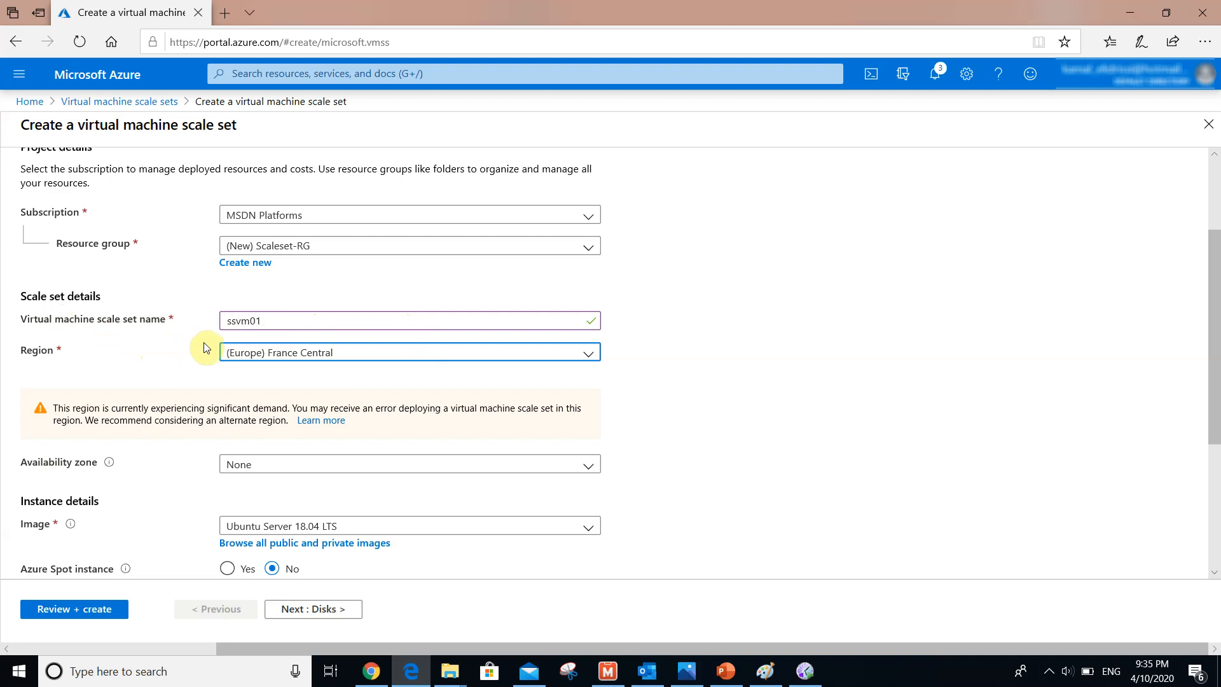
Set the scale set's region to (US) East US
click(325, 353)
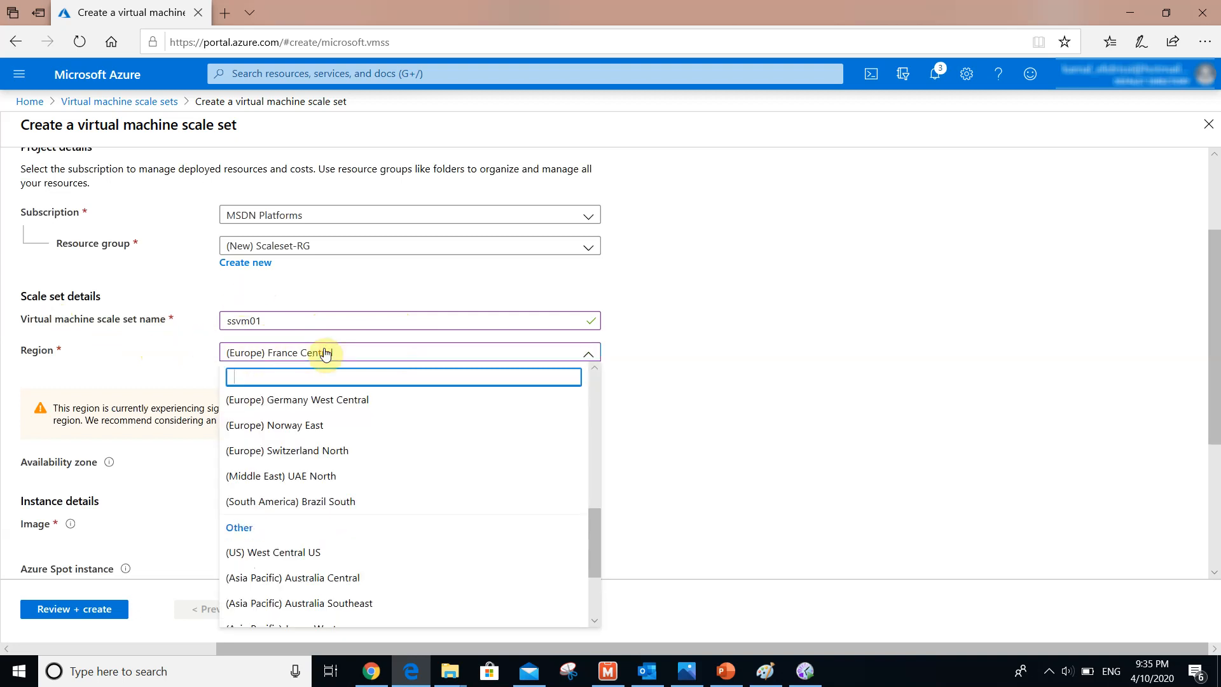
text(ea)
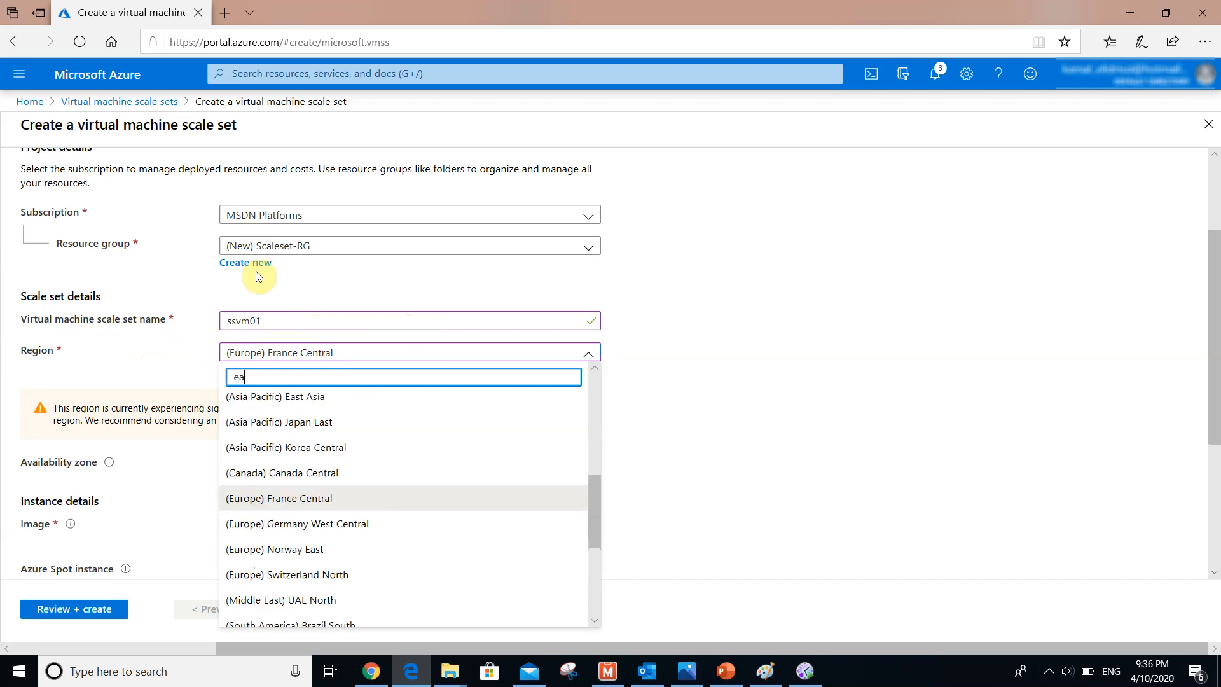
text(tst)
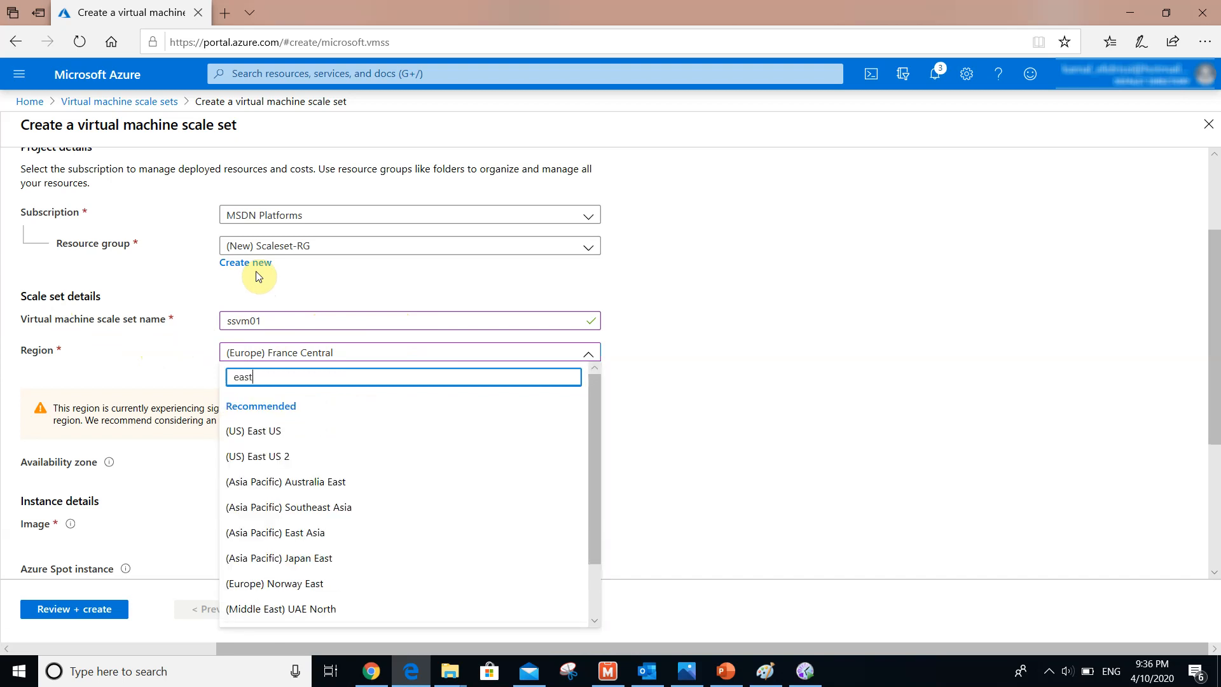
click(273, 432)
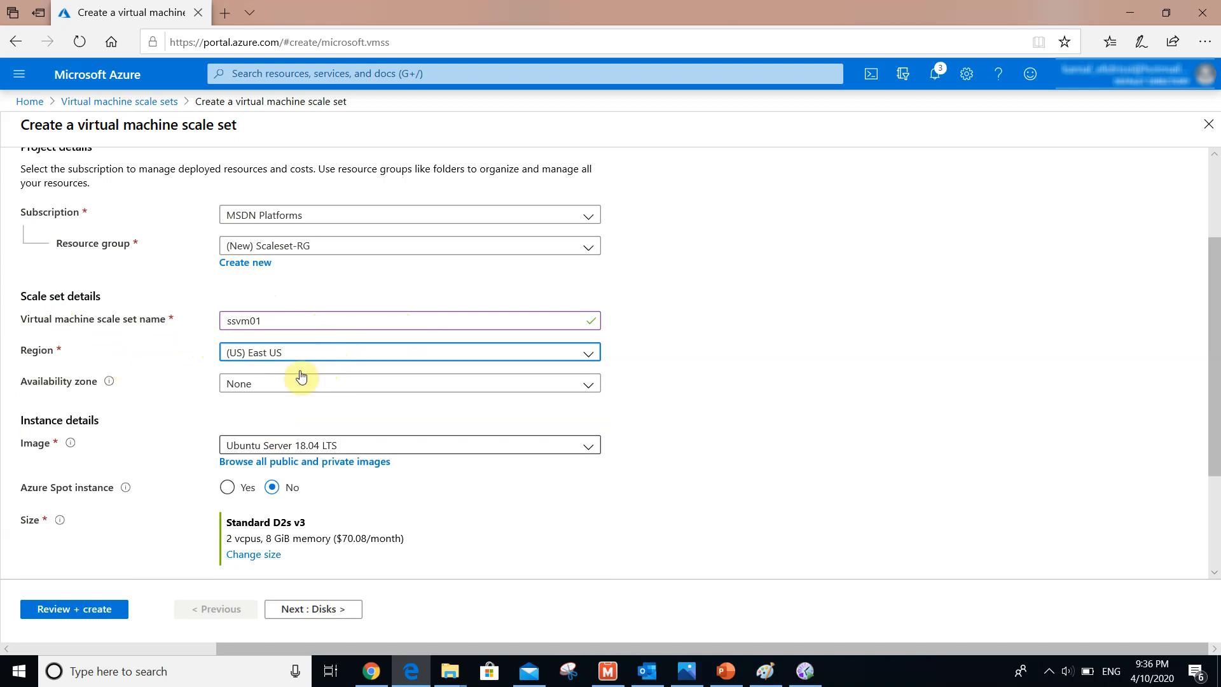
Choose Windows Server 2016 Datacenter as the instance image and check the available availability zones without selecting one
click(379, 448)
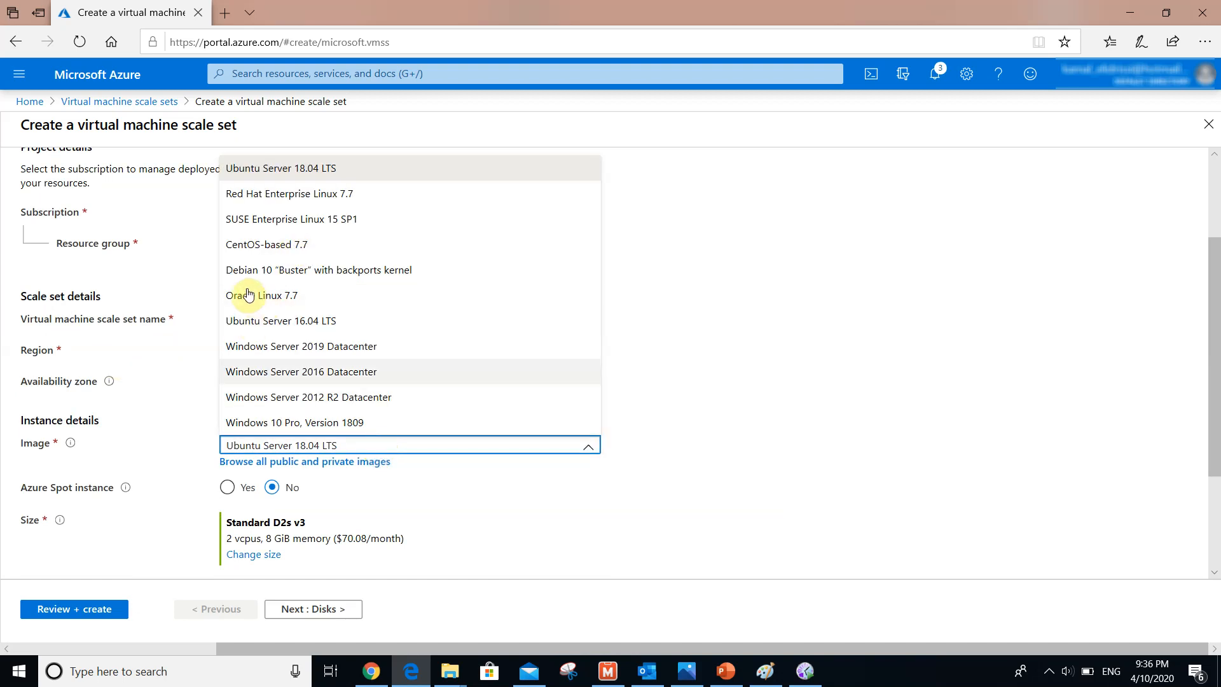
click(313, 371)
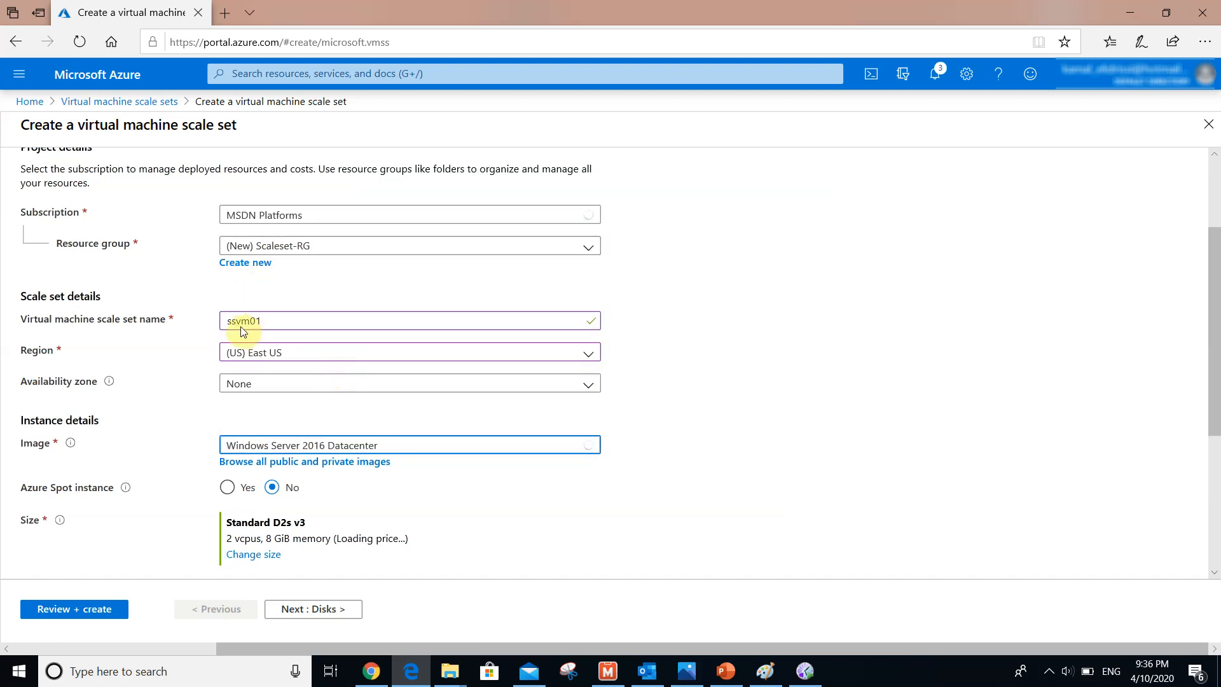
click(313, 384)
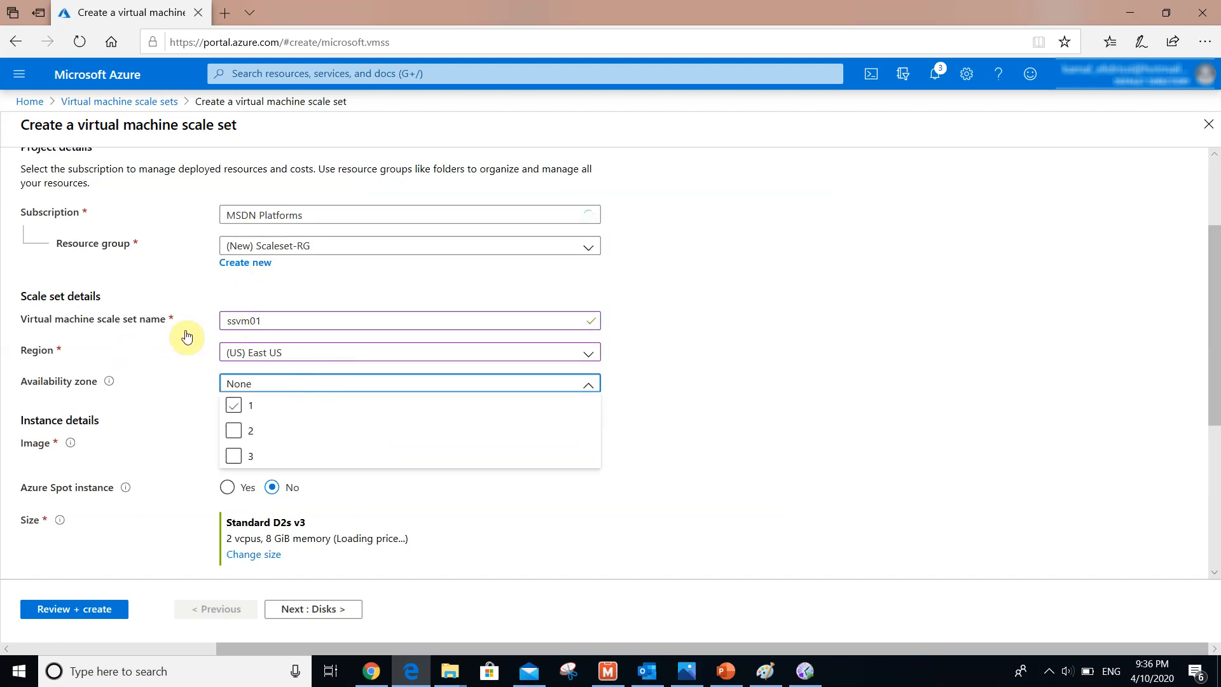
click(715, 397)
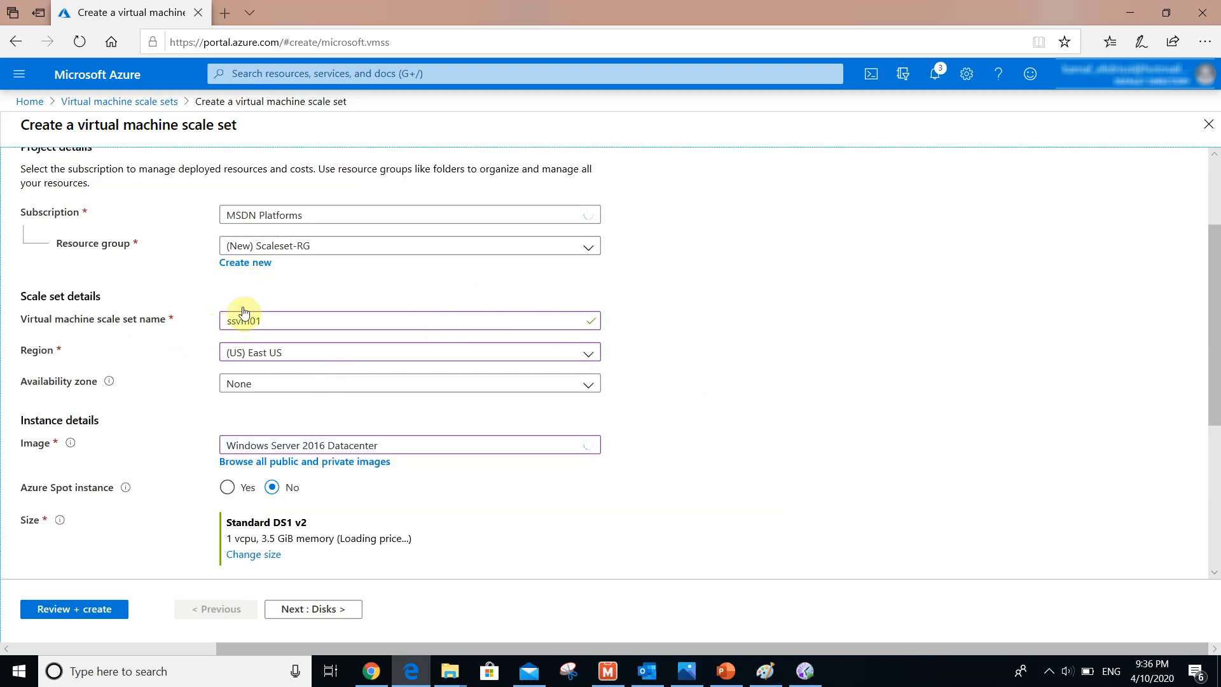
Change the instance size to DS2_v2 with 2 vCPUs and 7 GiB of memory
scroll(977, 242, down, 3)
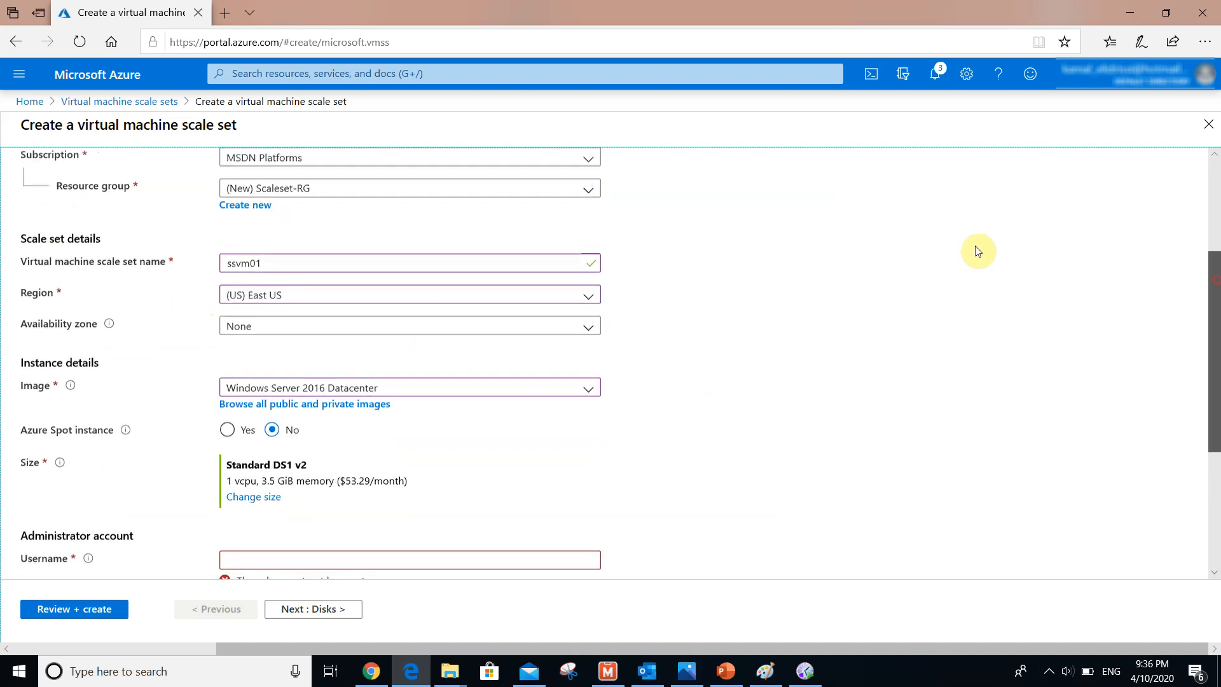
click(266, 376)
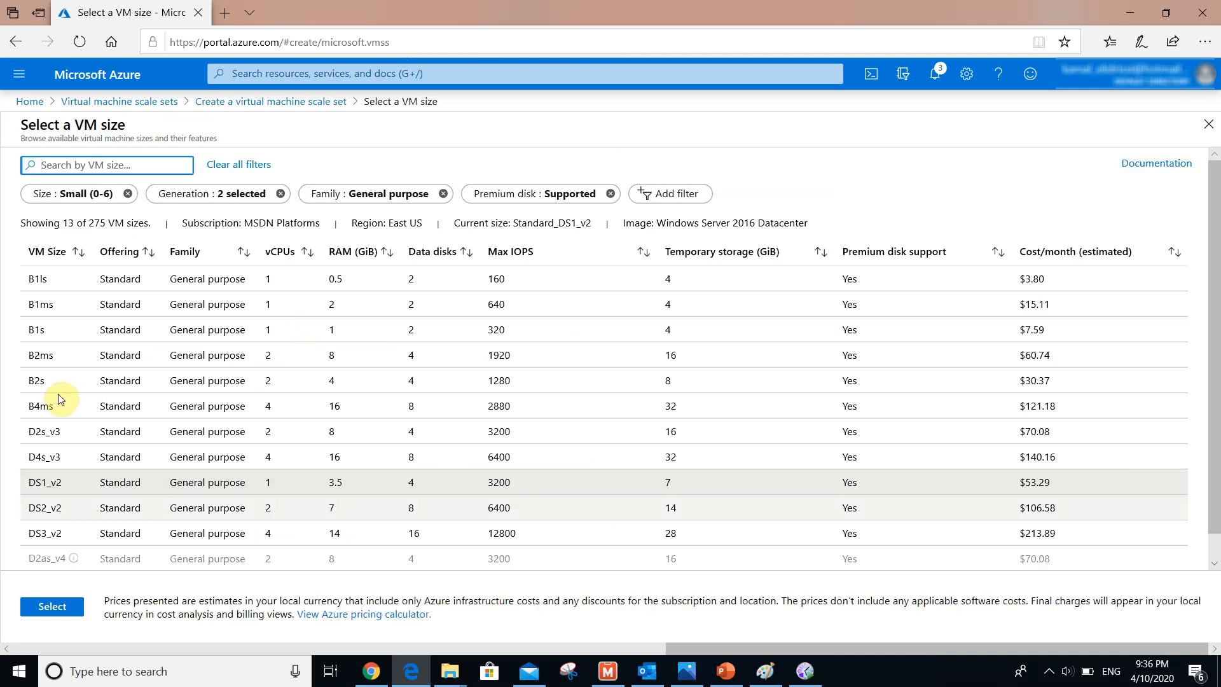
click(59, 508)
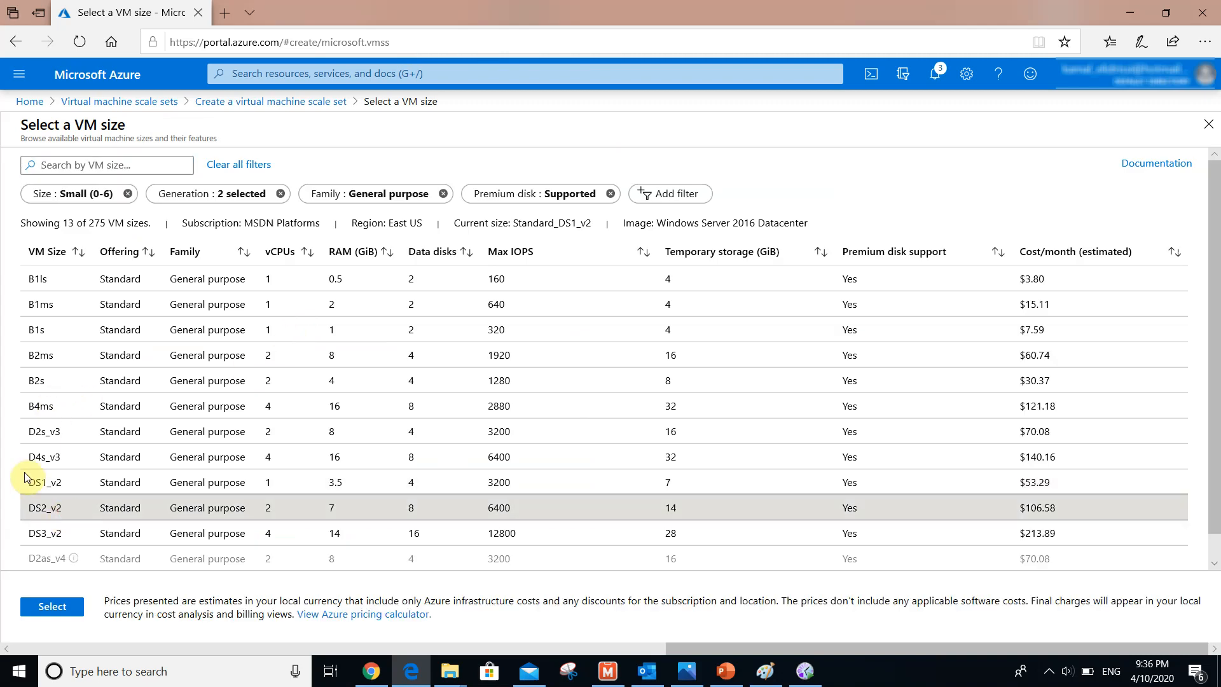
click(45, 606)
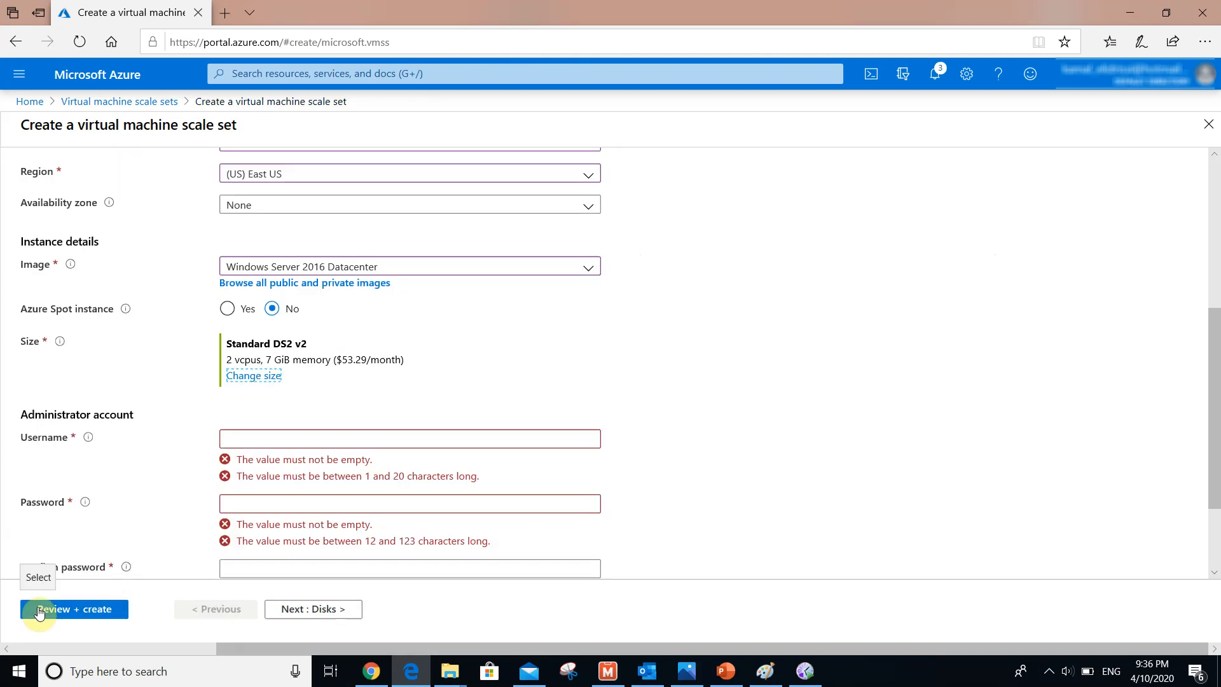
Fill in the administrator account with the username Student, and enter and confirm the account password
click(238, 438)
text(st)
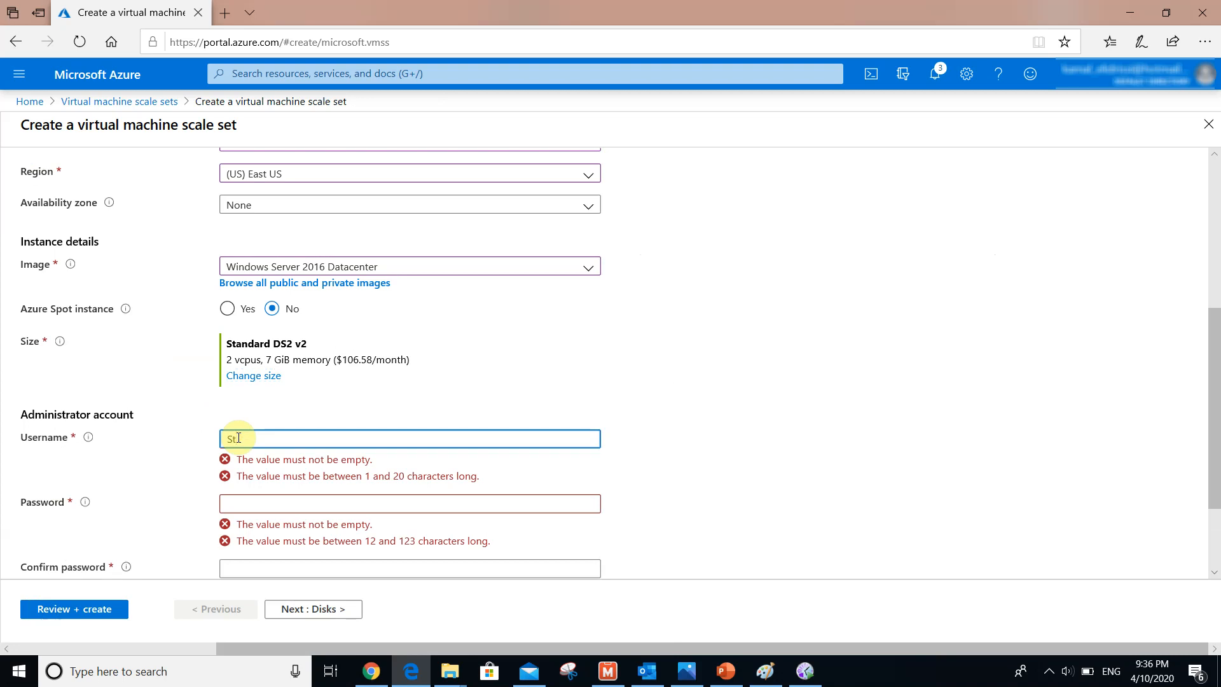
text(udent)
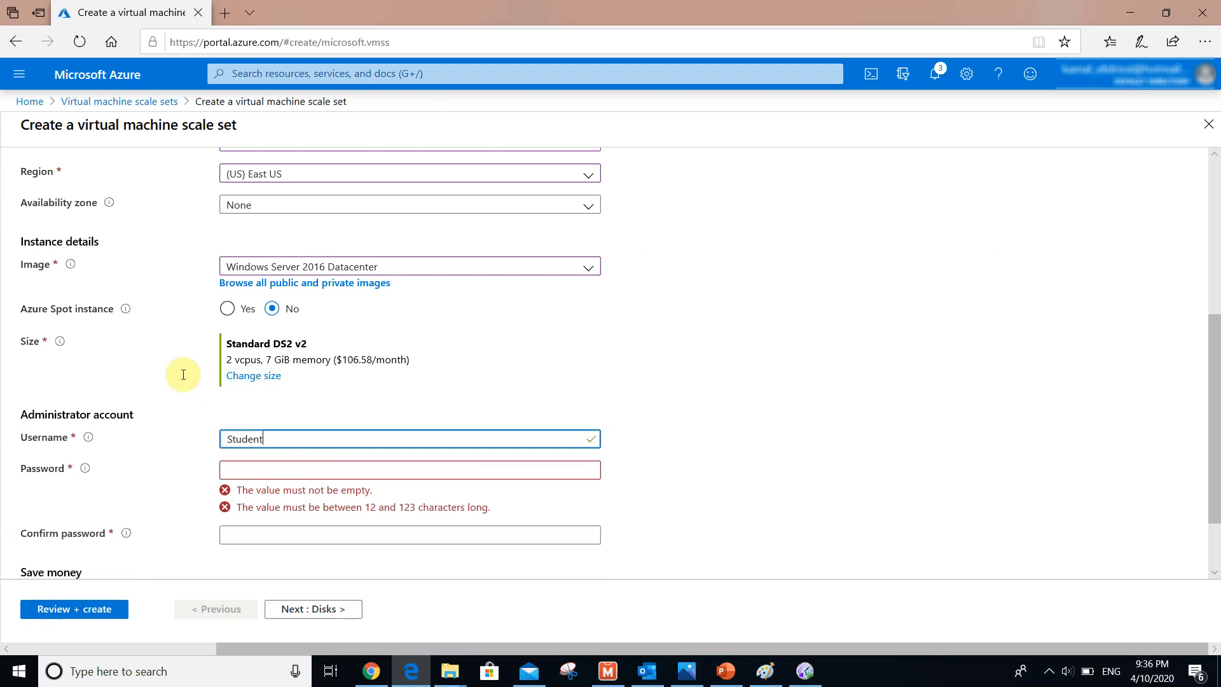
click(228, 469)
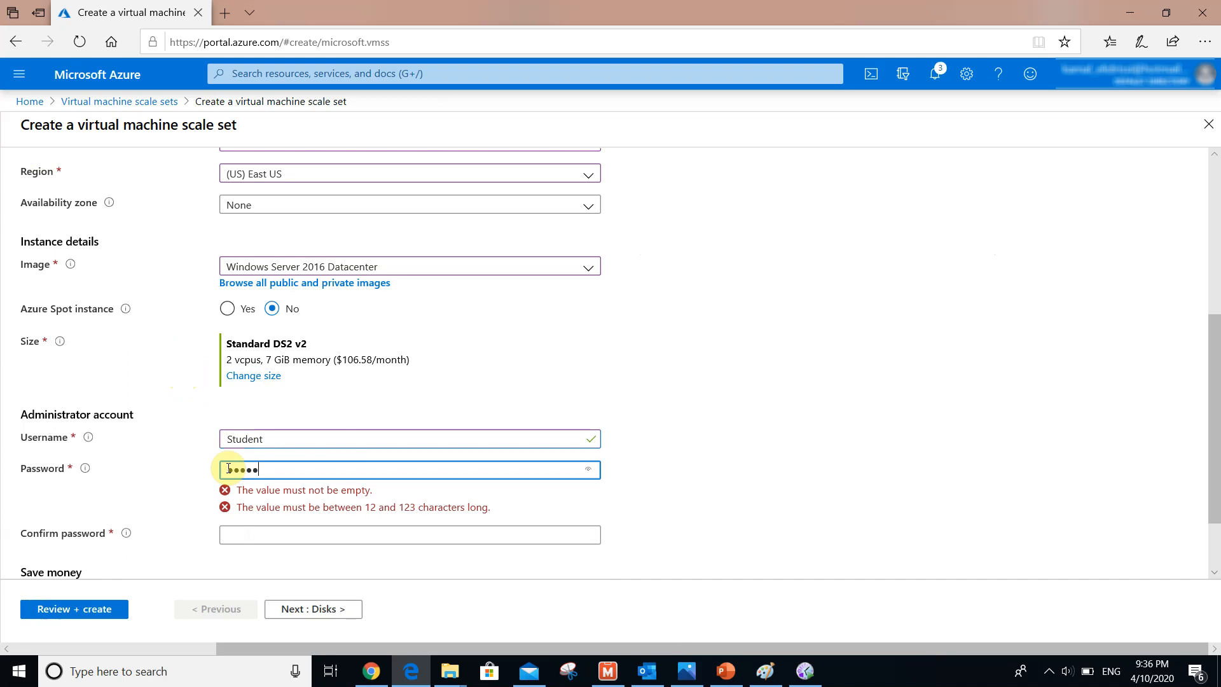
key(Tab)
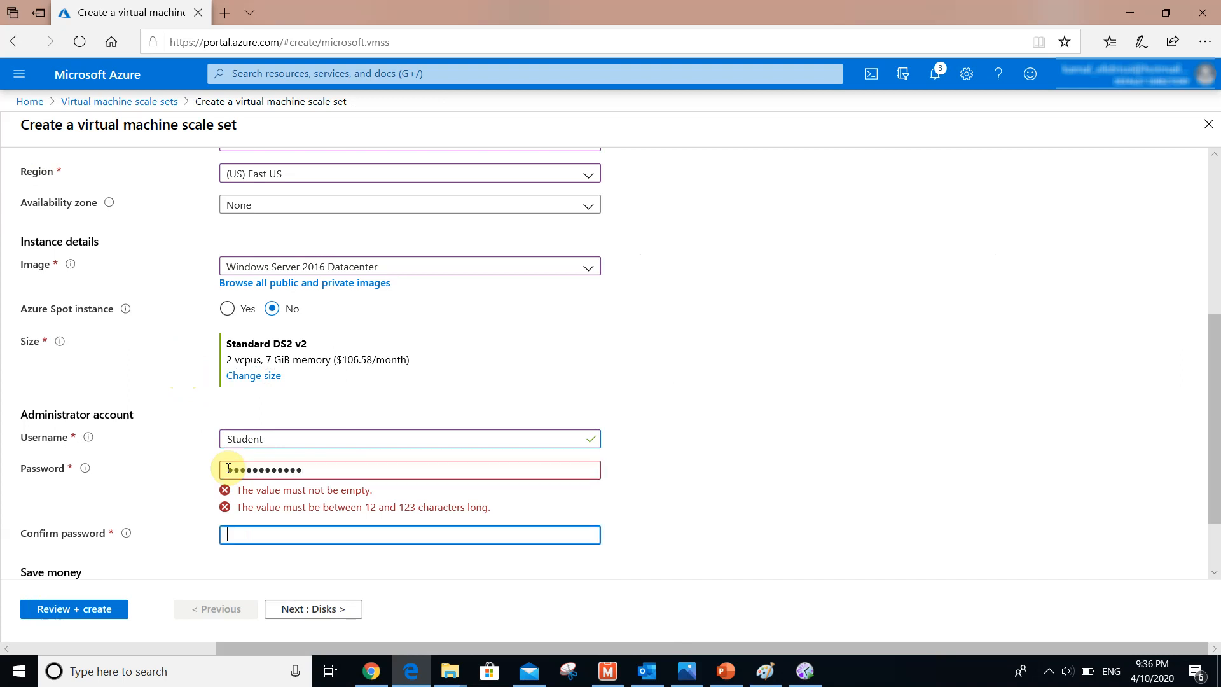
text(P)
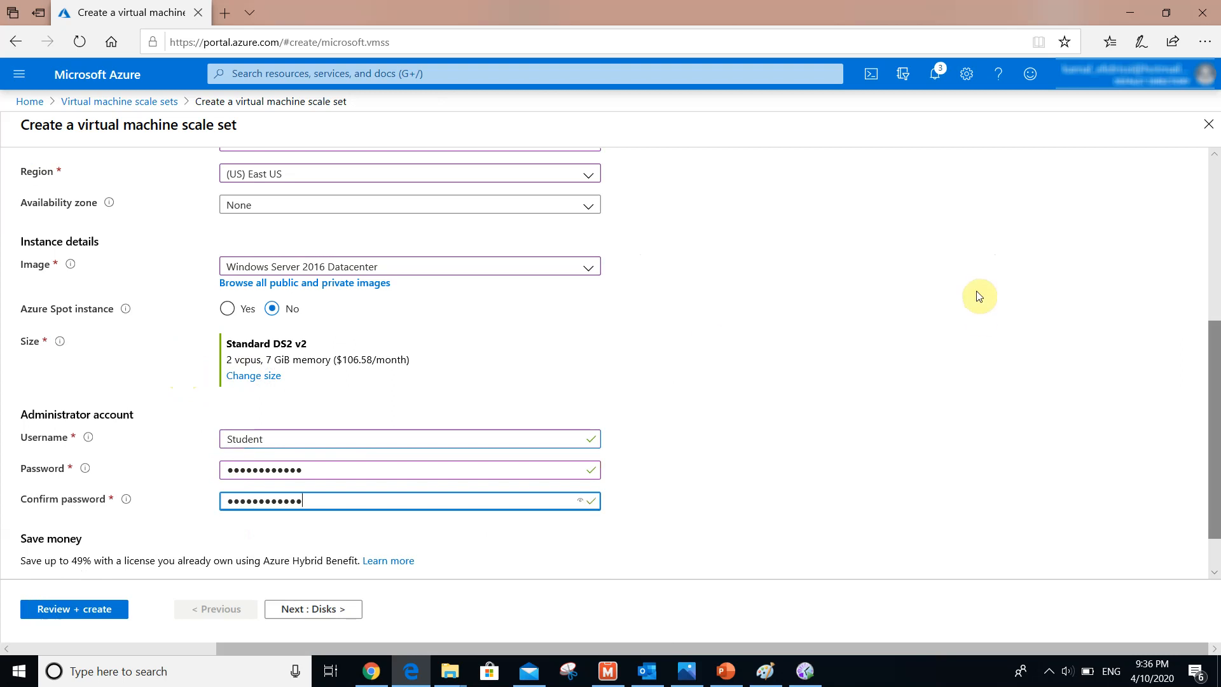
Declare an existing Windows Server license and confirm its eligibility for the Azure Hybrid Benefit
scroll(975, 292, down, 1)
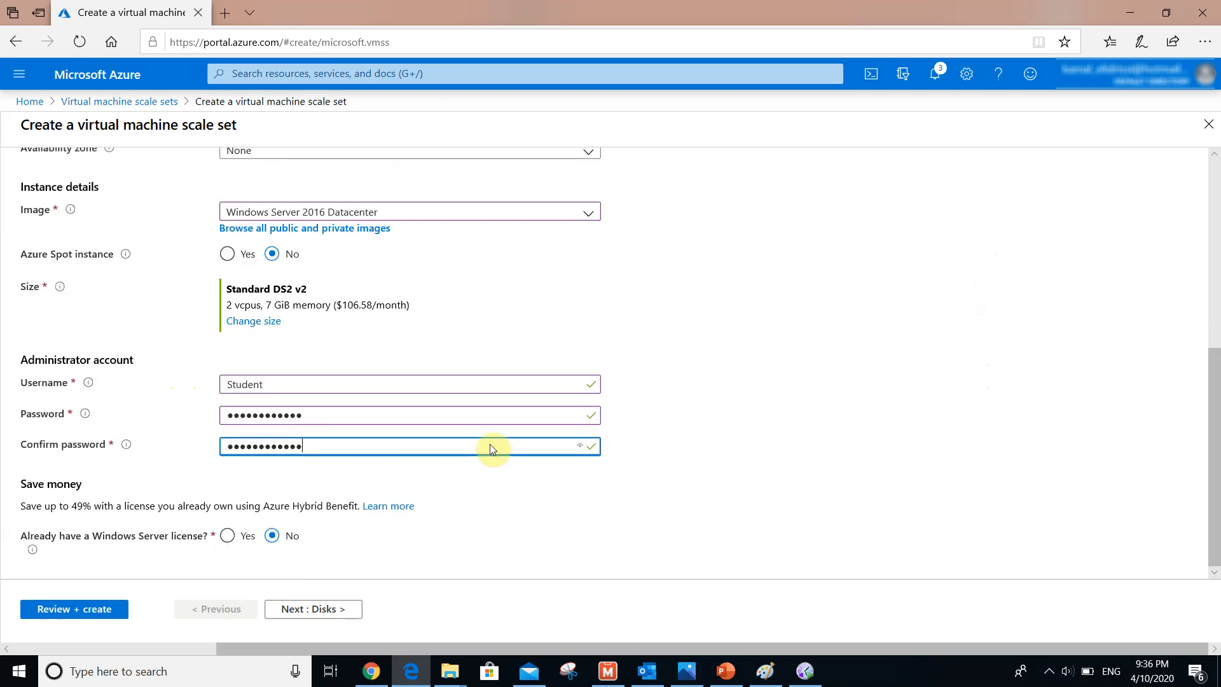
click(227, 536)
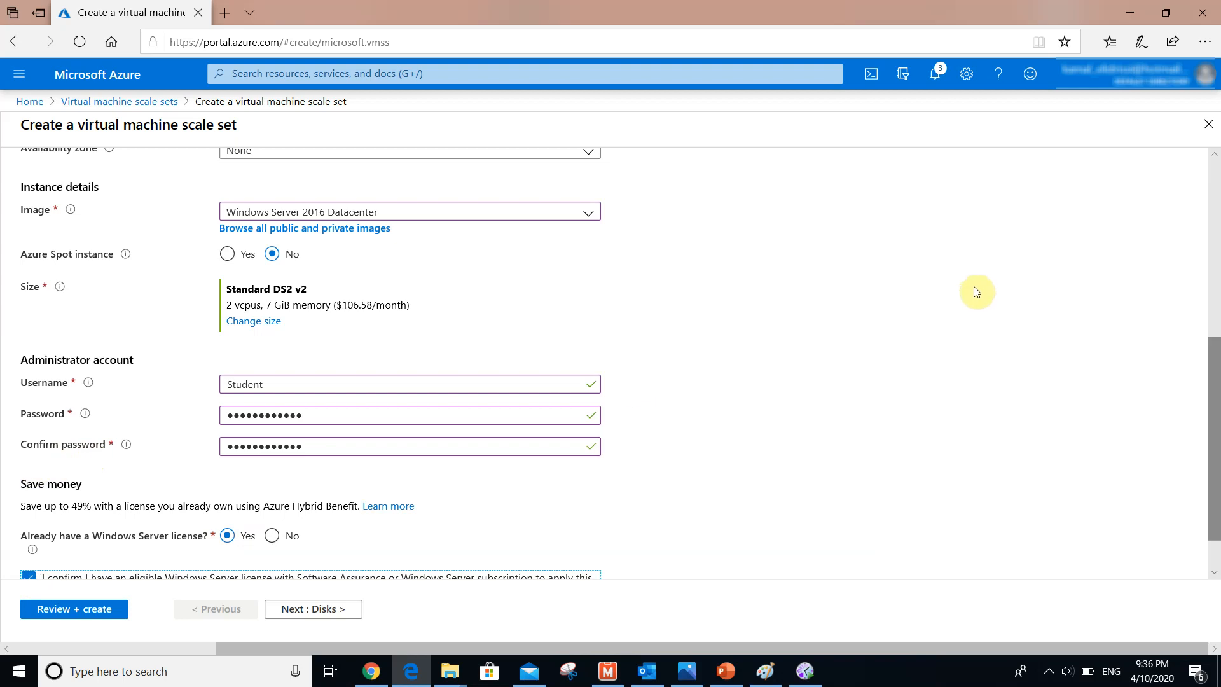
scroll(974, 295, down, 1)
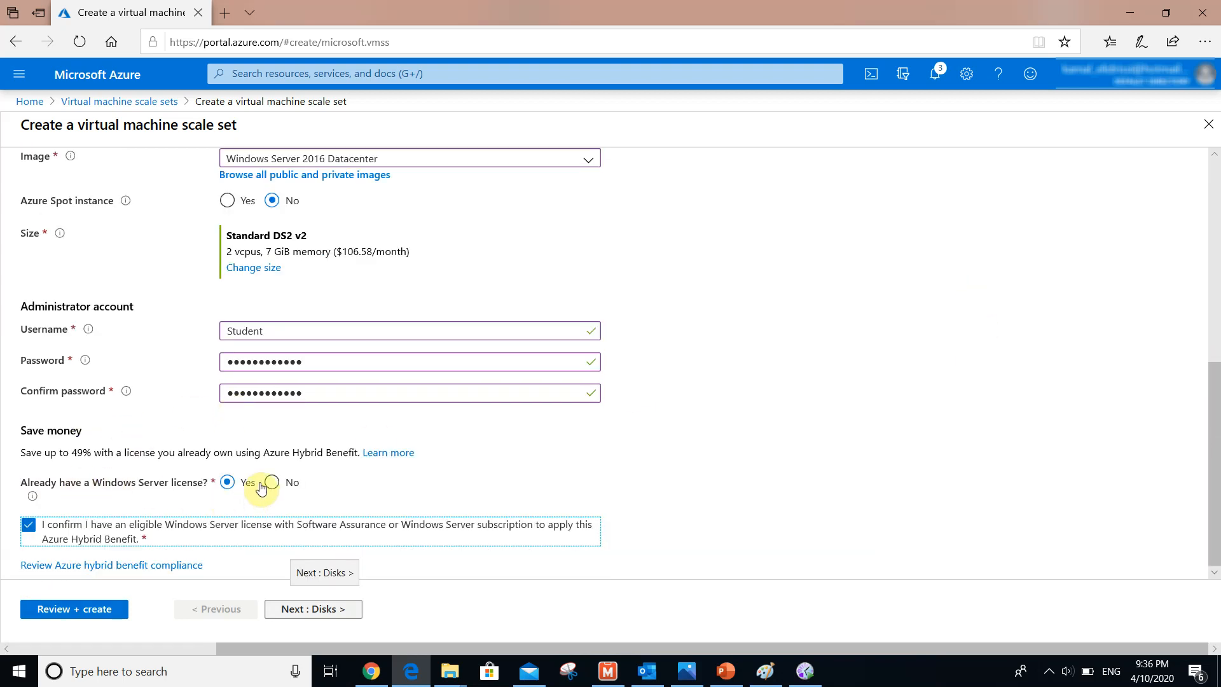
Go on to the disk settings and review the disk options, including the advanced managed disk settings
click(320, 609)
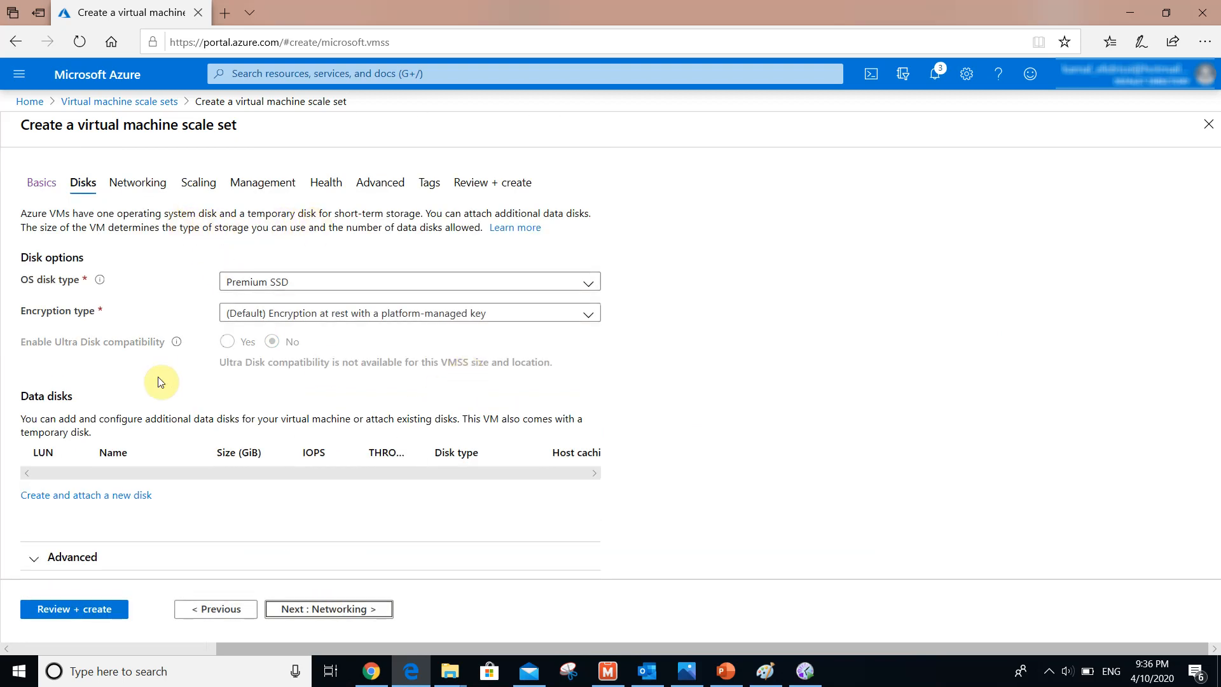
click(61, 560)
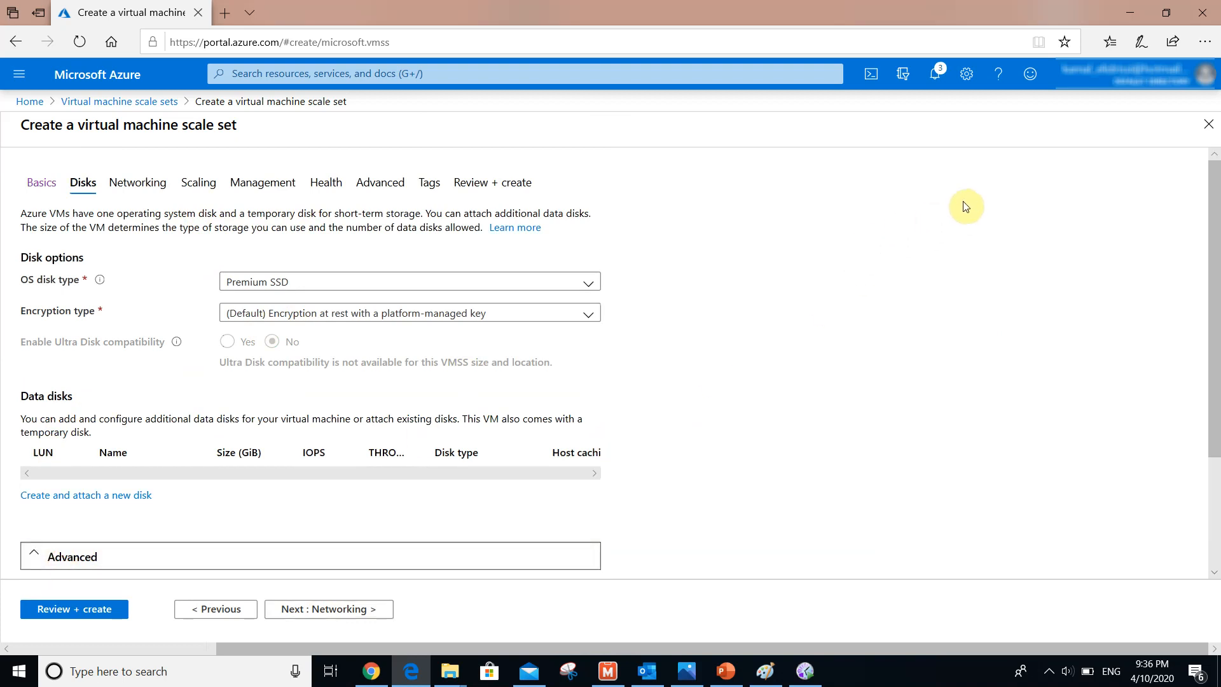
scroll(973, 264, down, 3)
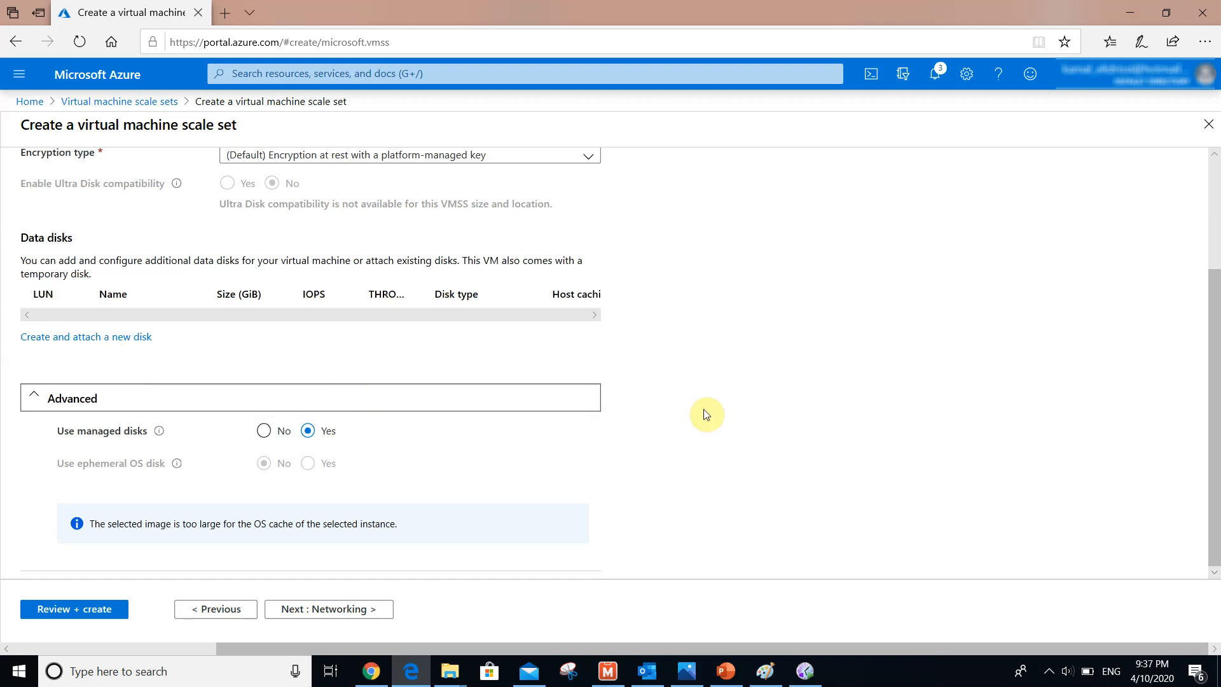
scroll(977, 312, up, 3)
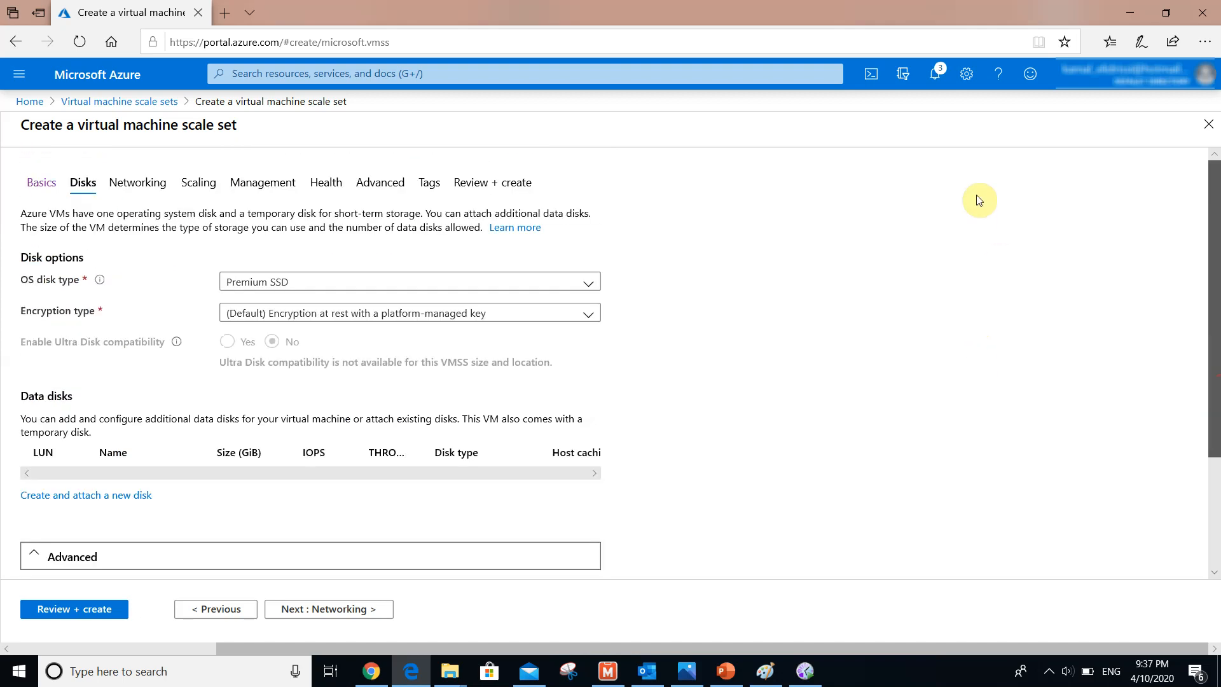
scroll(977, 315, down, 3)
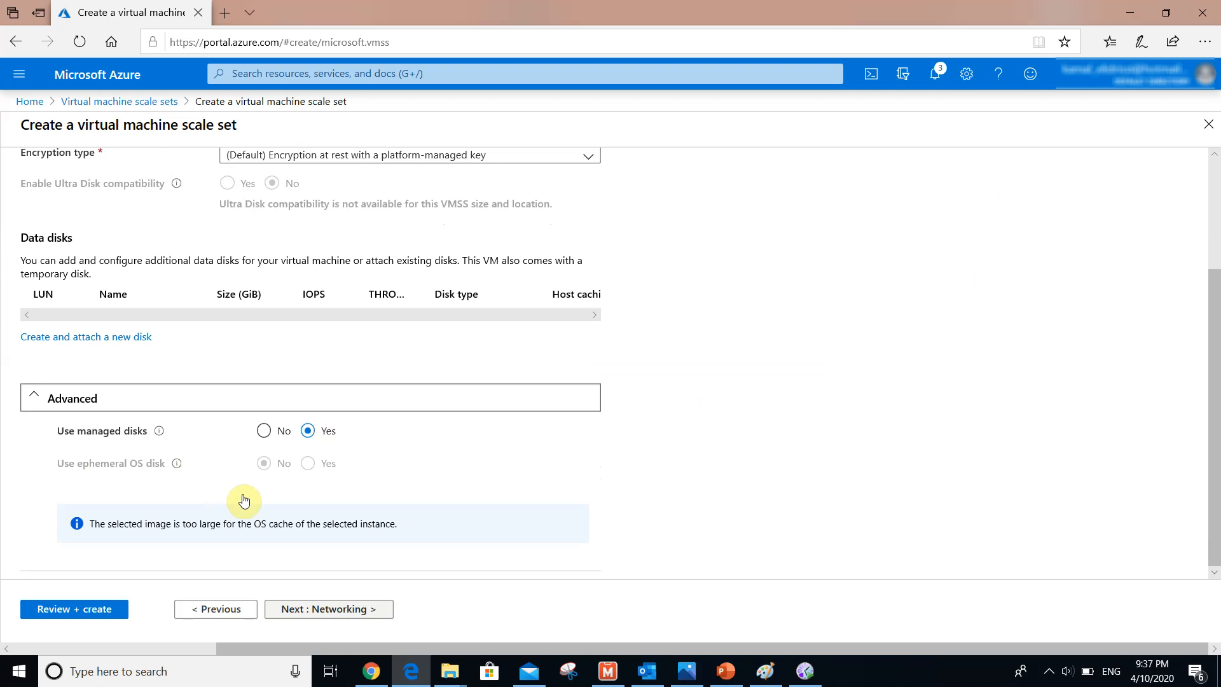
In the networking settings, start a new virtual network named vnet01 and replace its default address space with 10.100.0.0/16
click(309, 611)
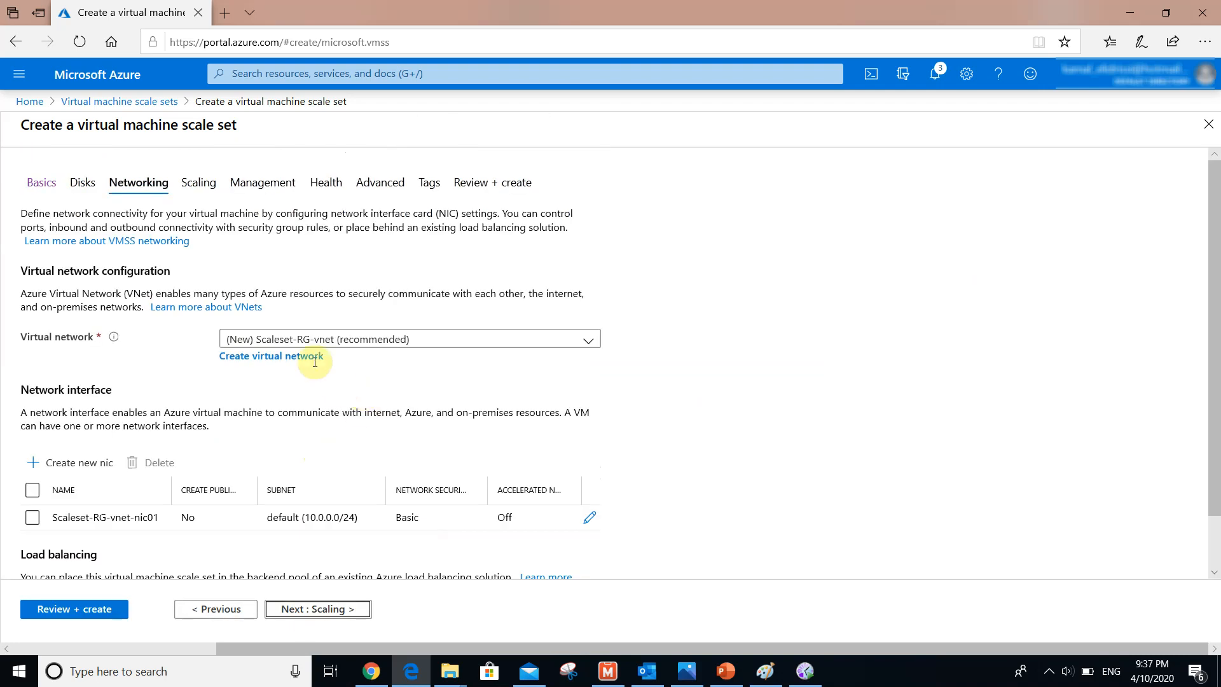
click(271, 356)
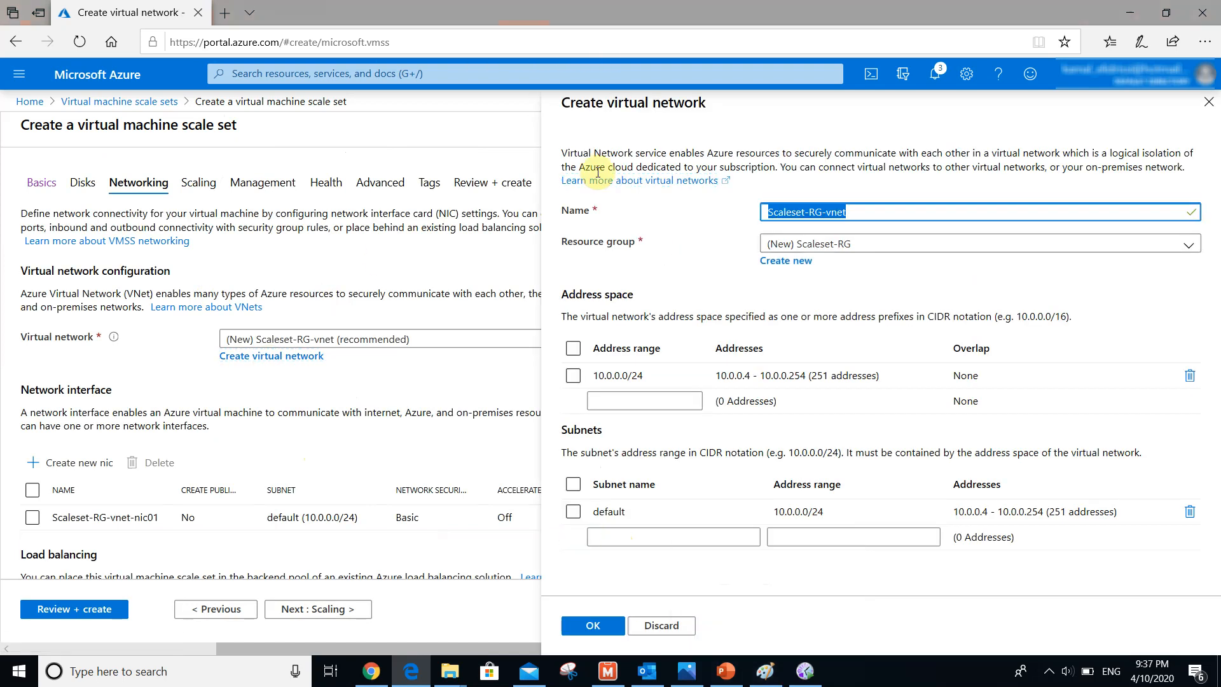
text(vnet01)
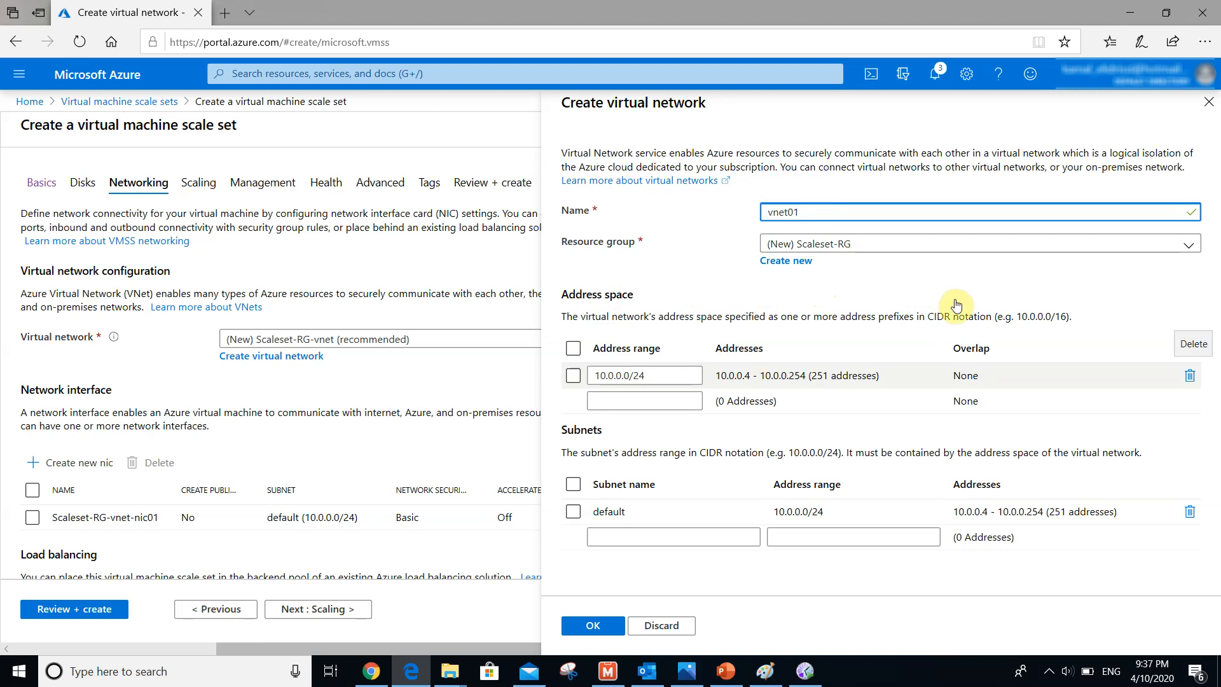
click(1190, 375)
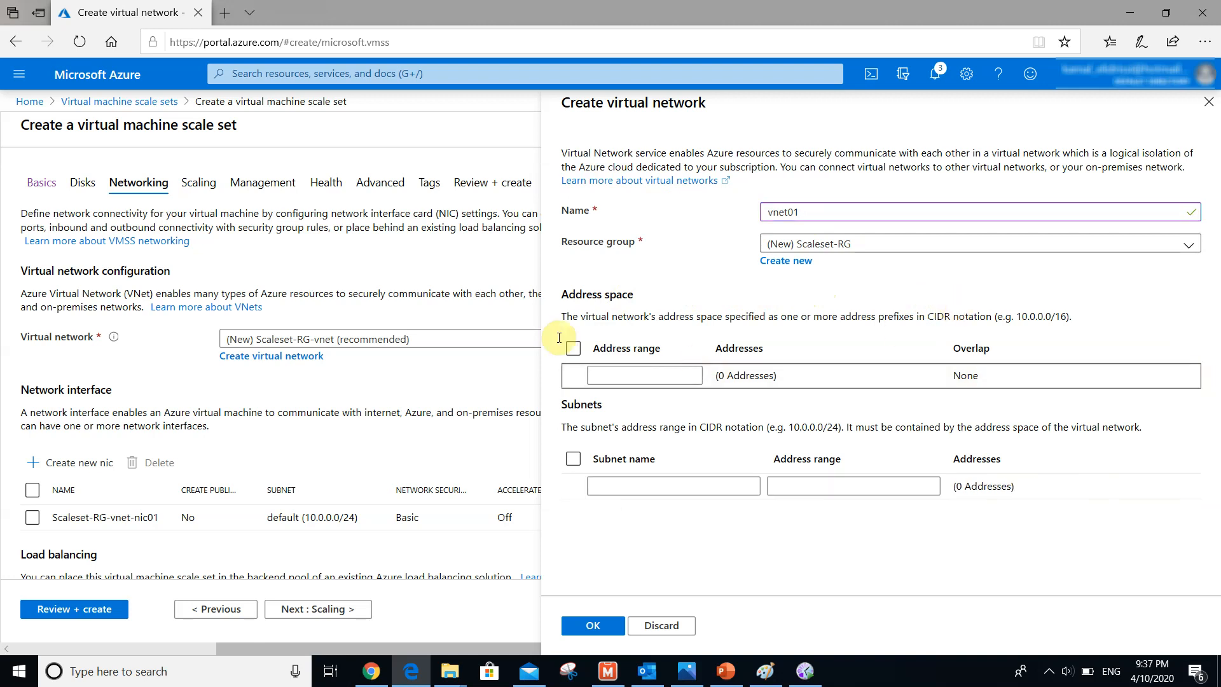
click(604, 374)
text(10)
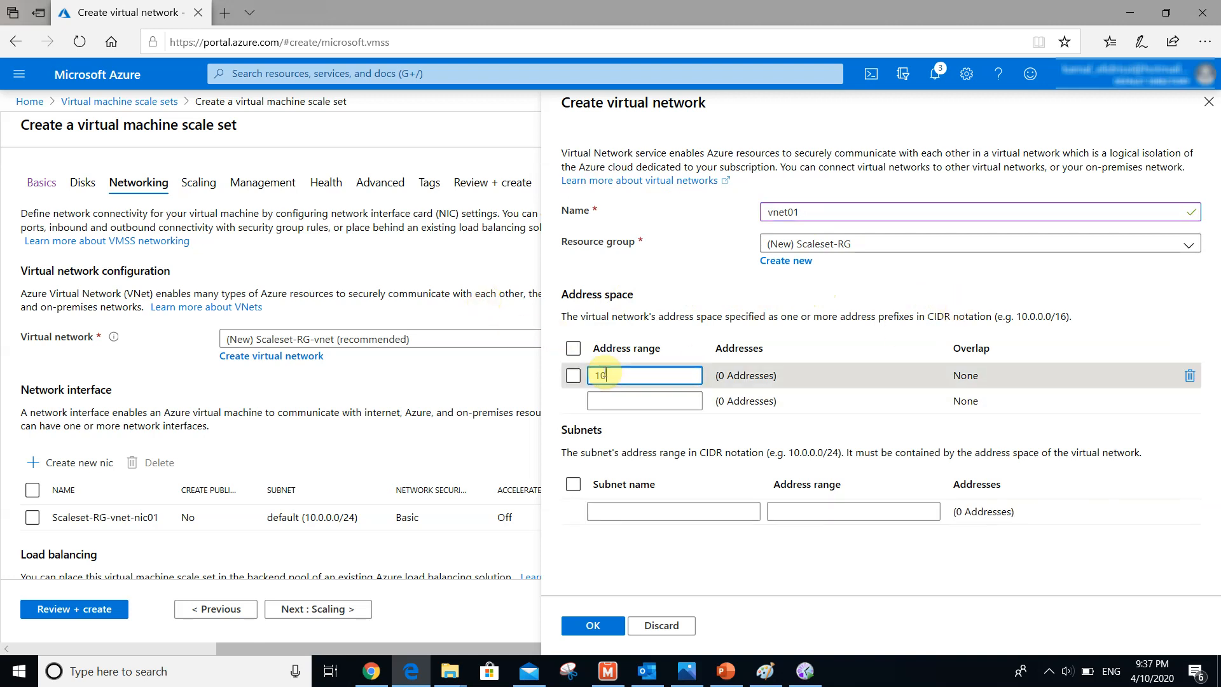
text(.100)
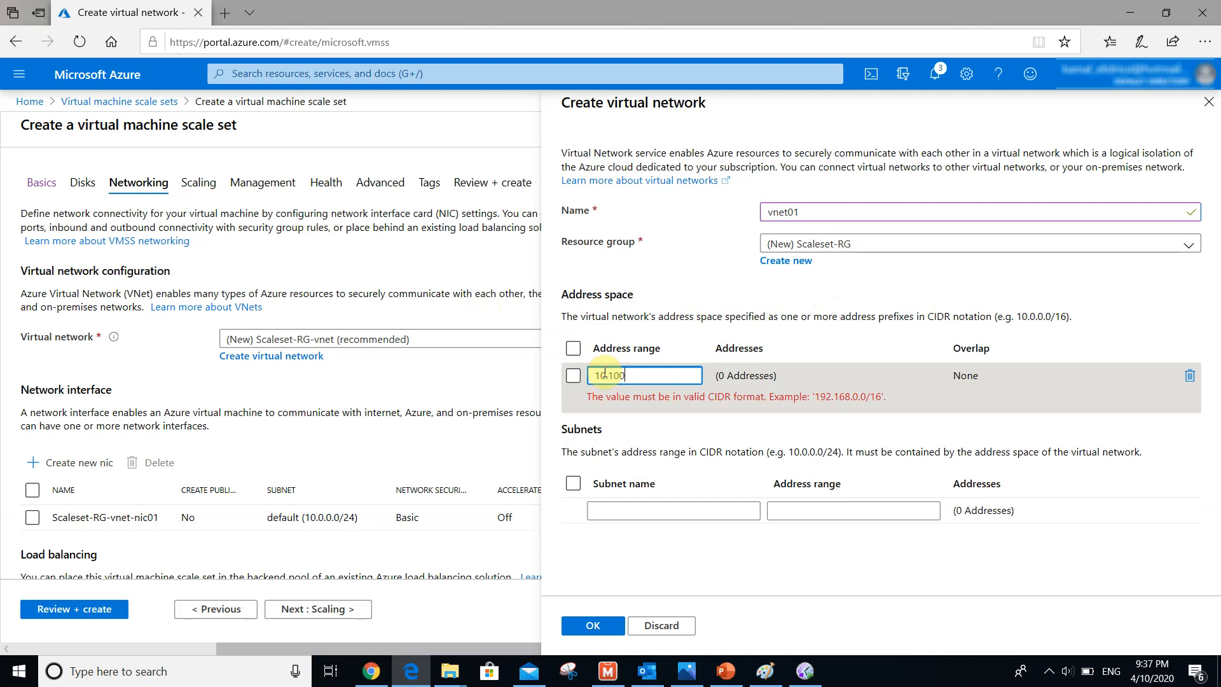
text(.0.0/16)
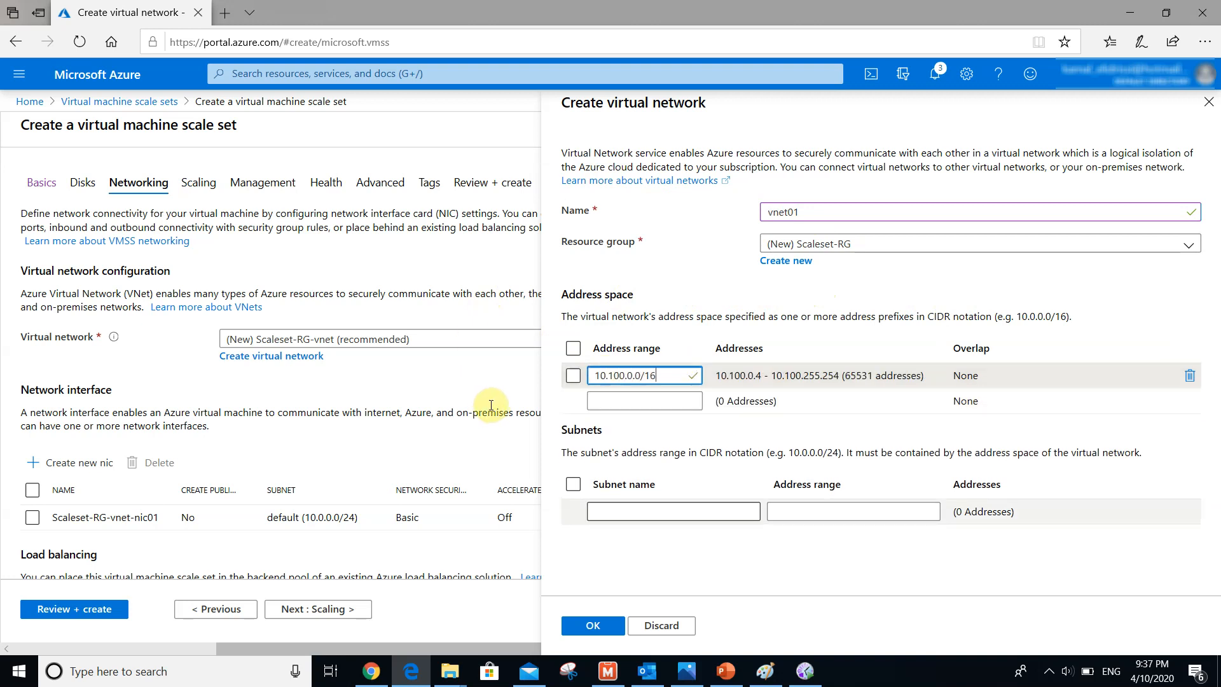
Add a subnet named subnet0 with the address range 10.100.0.0/24 and confirm the new virtual network
click(612, 508)
text(su)
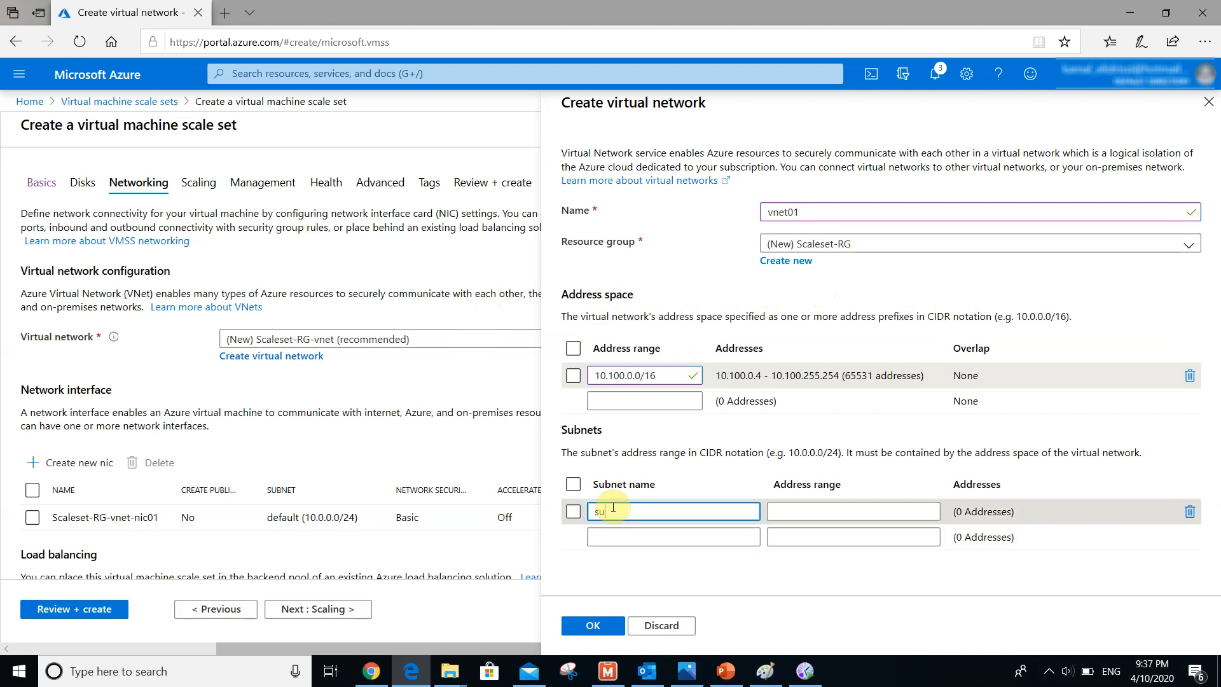
text(nbnet0)
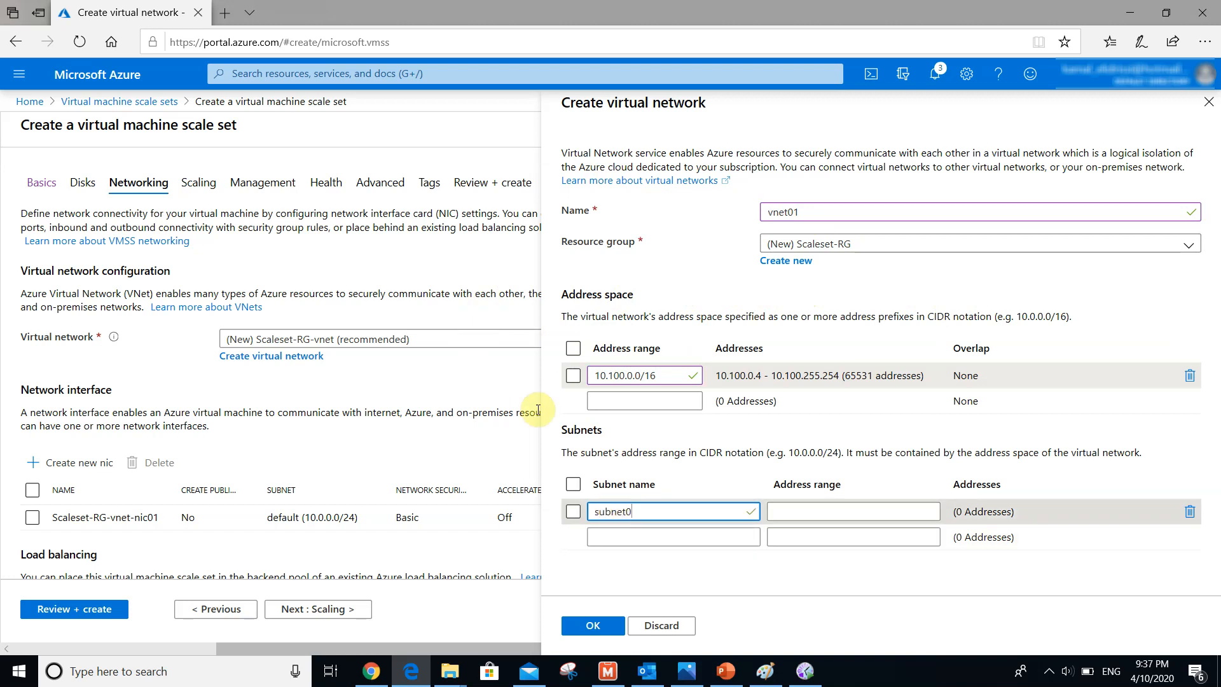
click(815, 509)
text(10.)
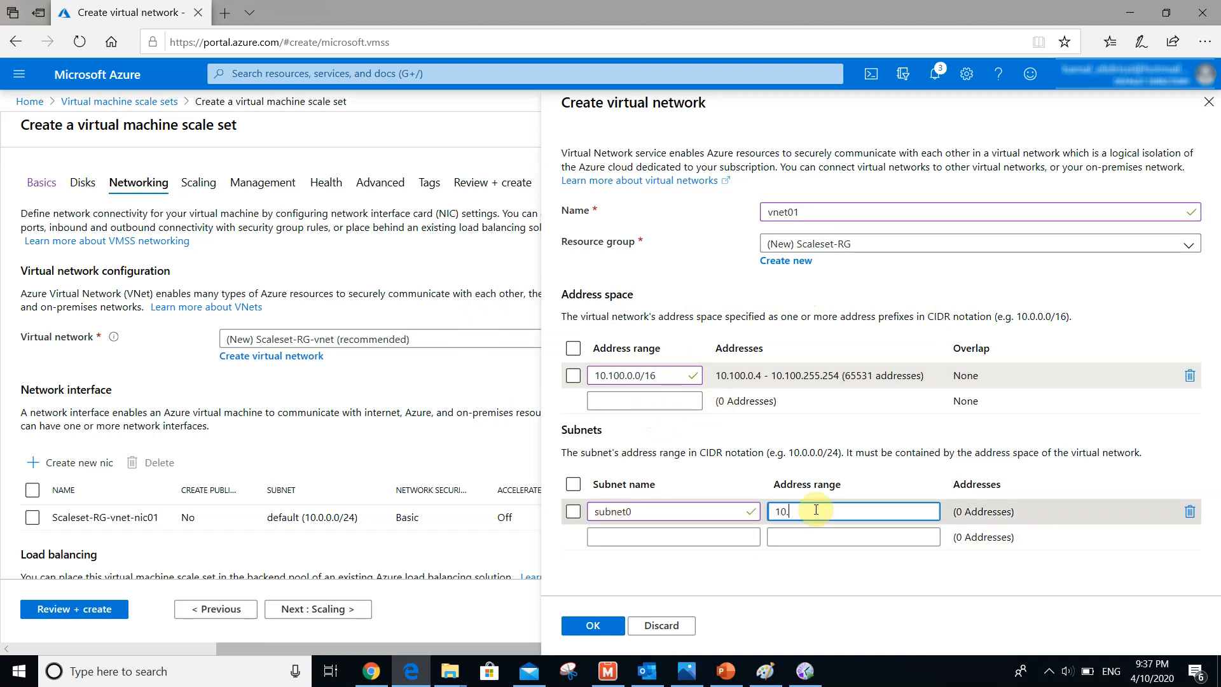
text(100.0.)
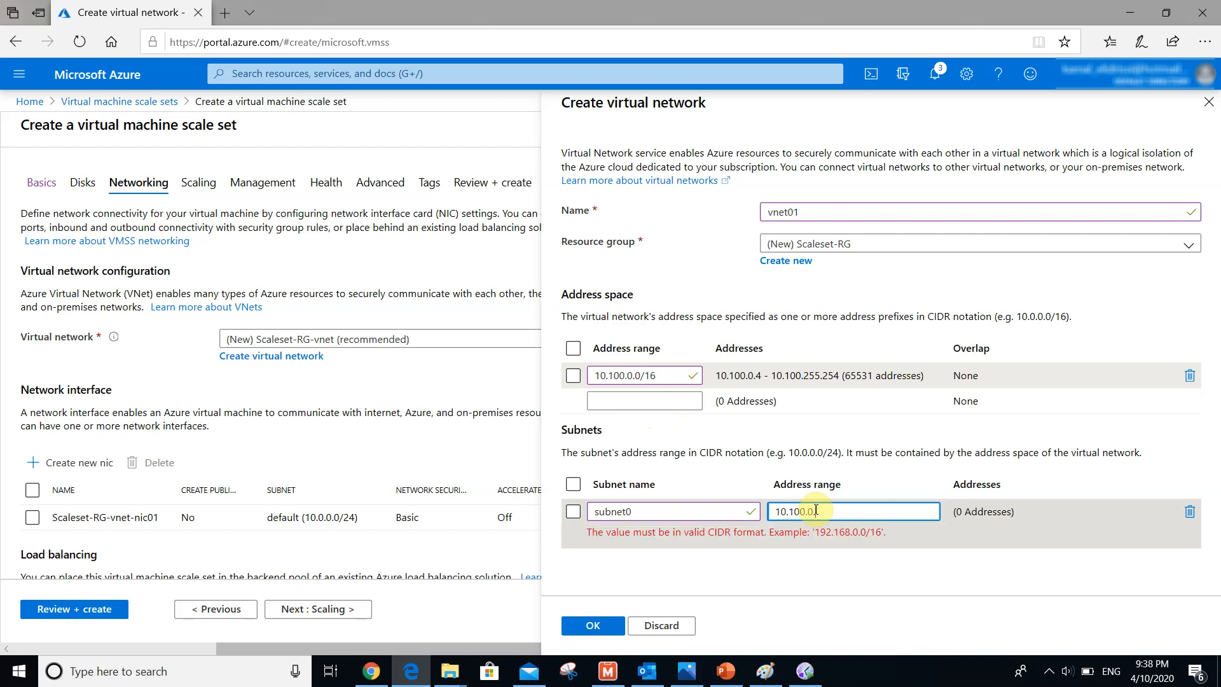
text(0/24)
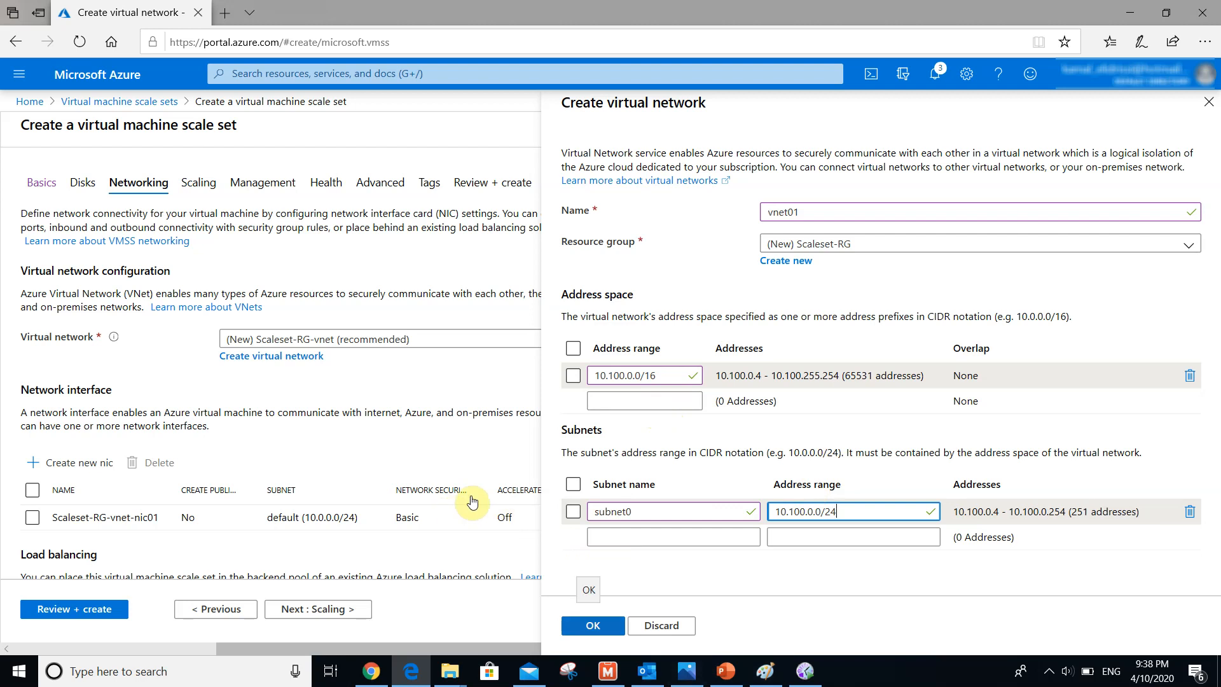
click(590, 625)
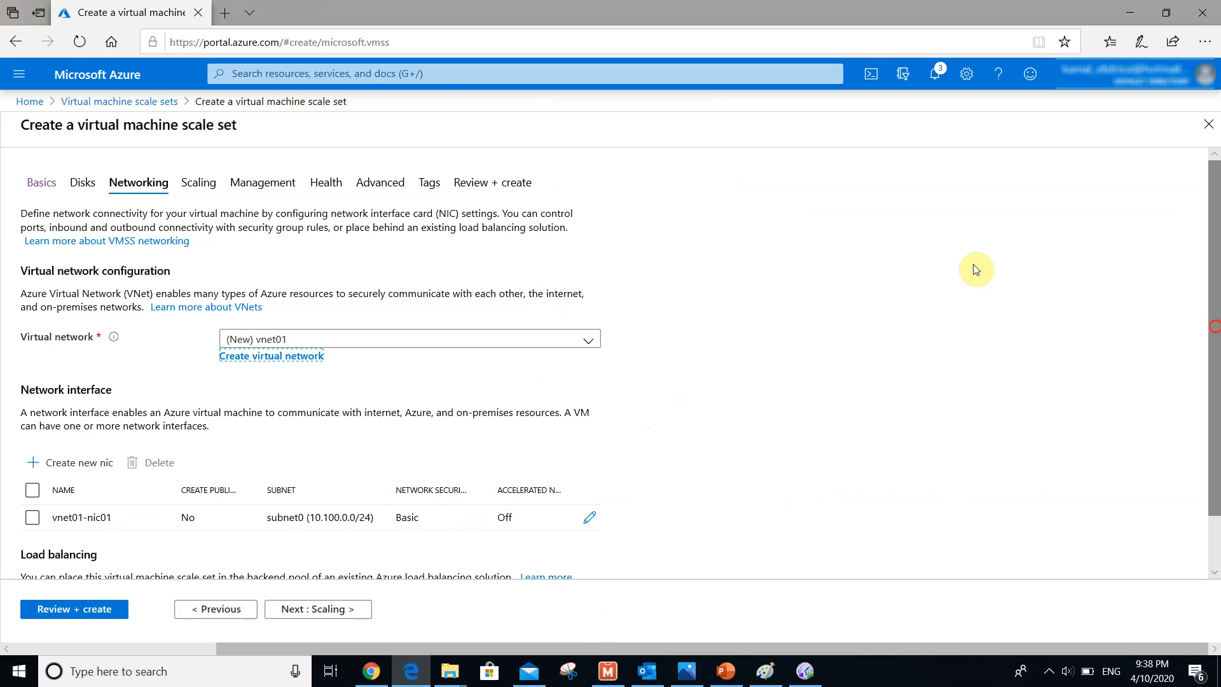
Edit the vnet01-nic01 network interface to allow the public inbound ports HTTP (80), HTTPS (443) and RDP (3389)
scroll(974, 305, down, 2)
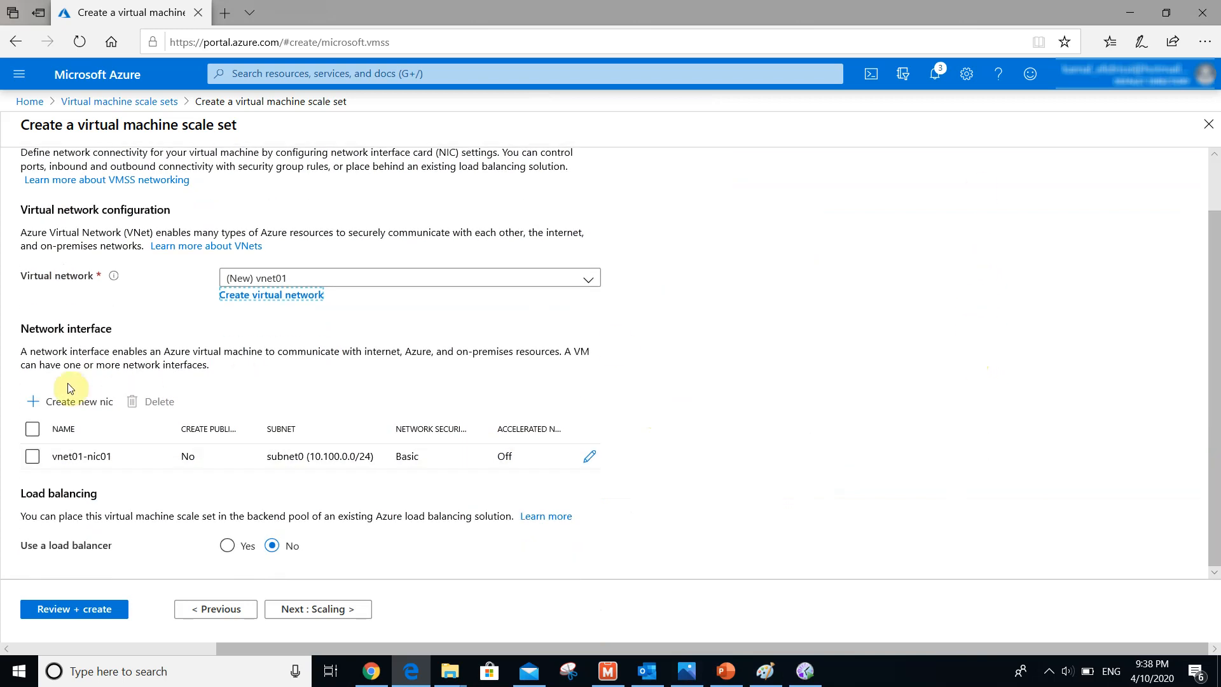
click(589, 456)
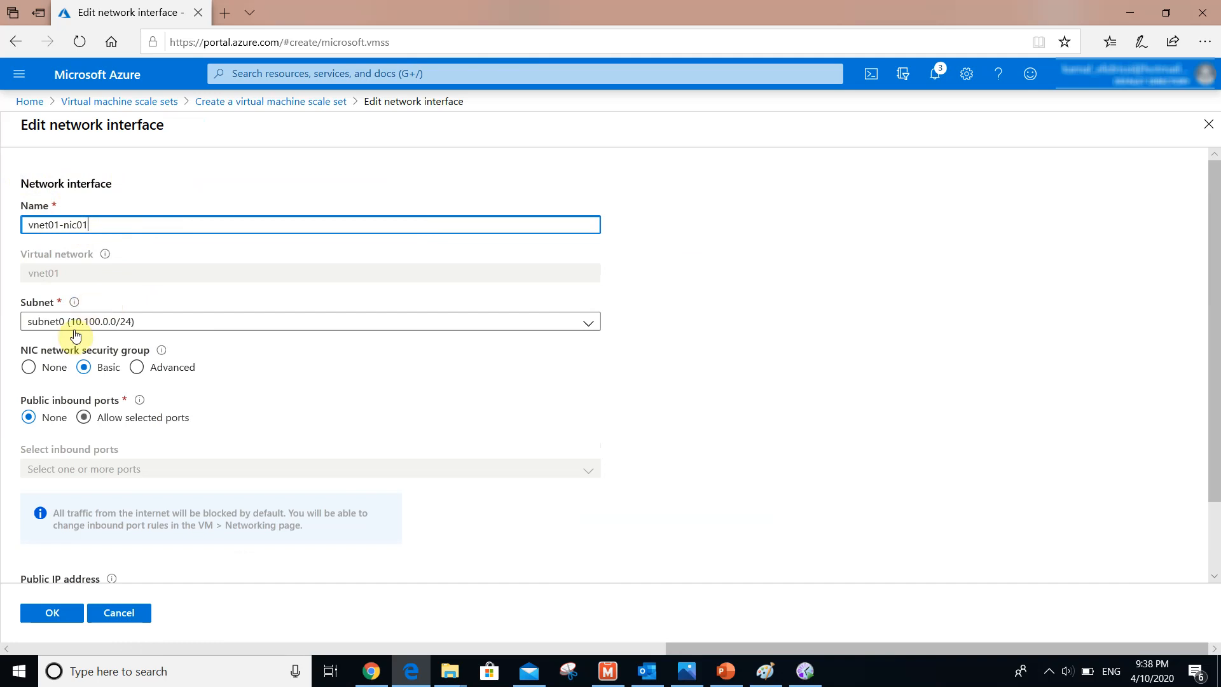
click(84, 417)
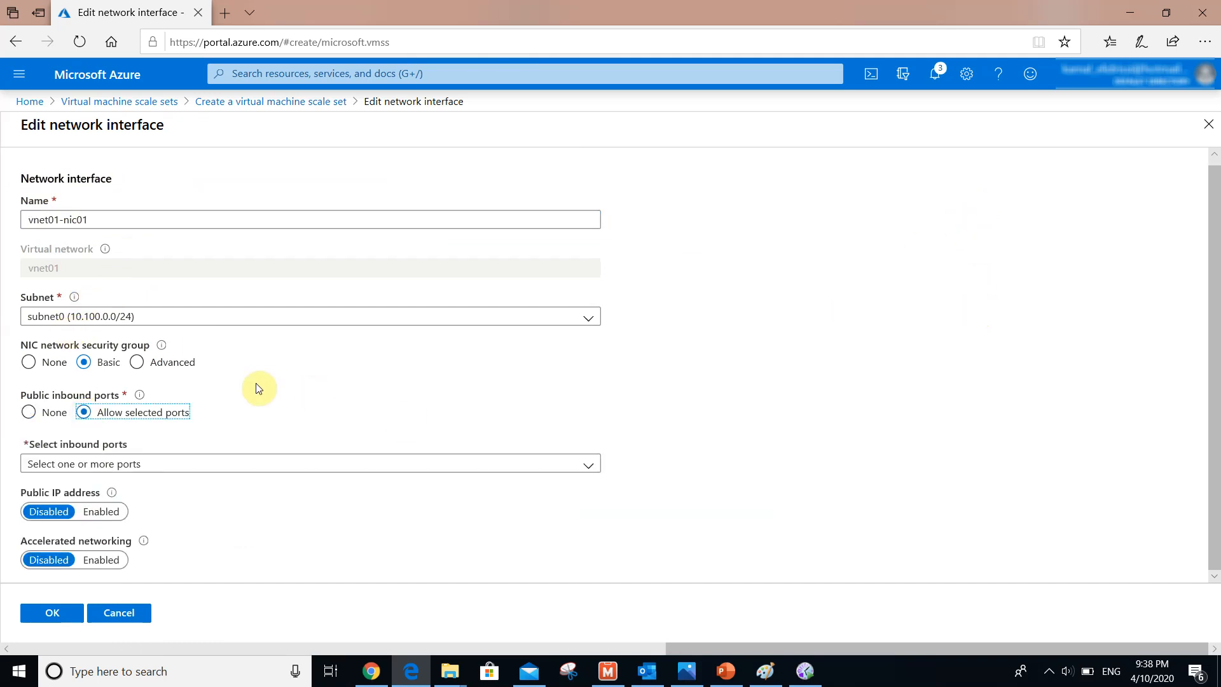
click(318, 468)
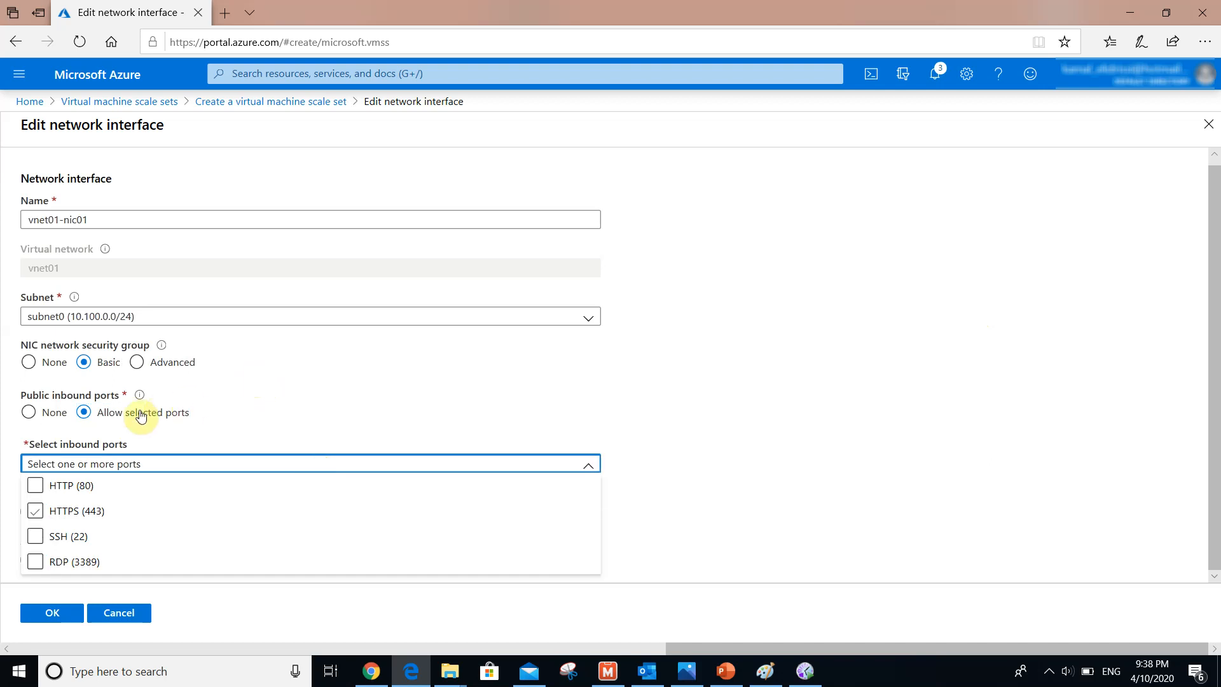
click(35, 485)
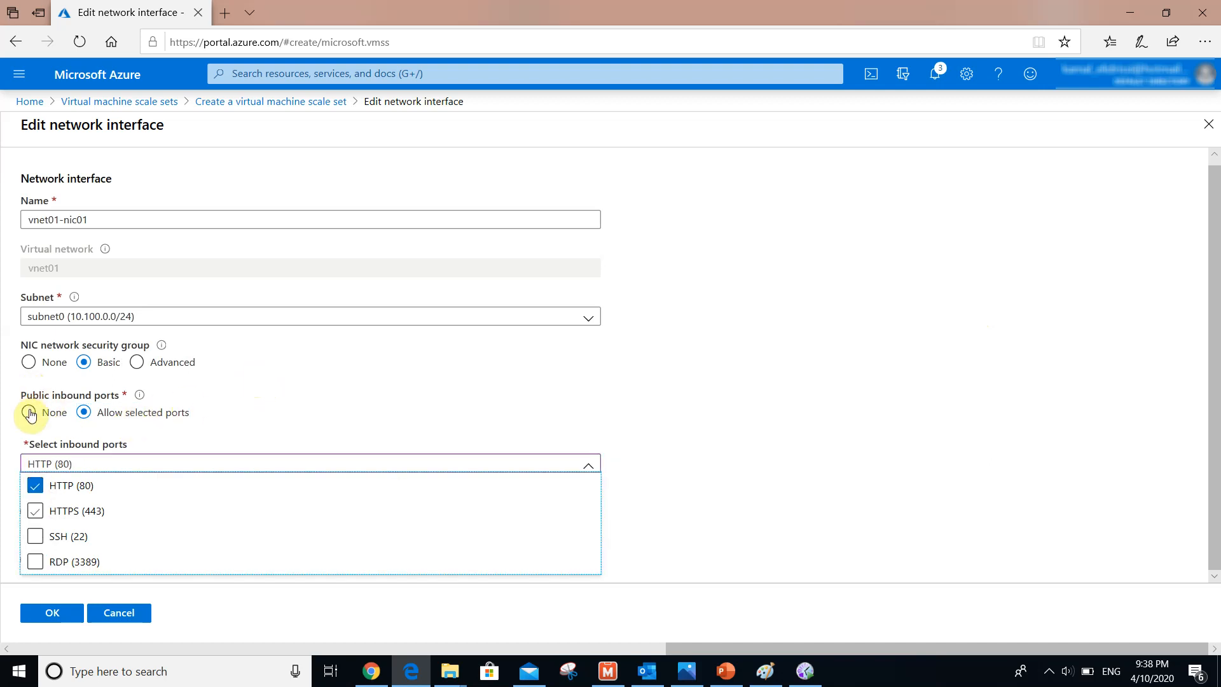
click(35, 511)
click(35, 562)
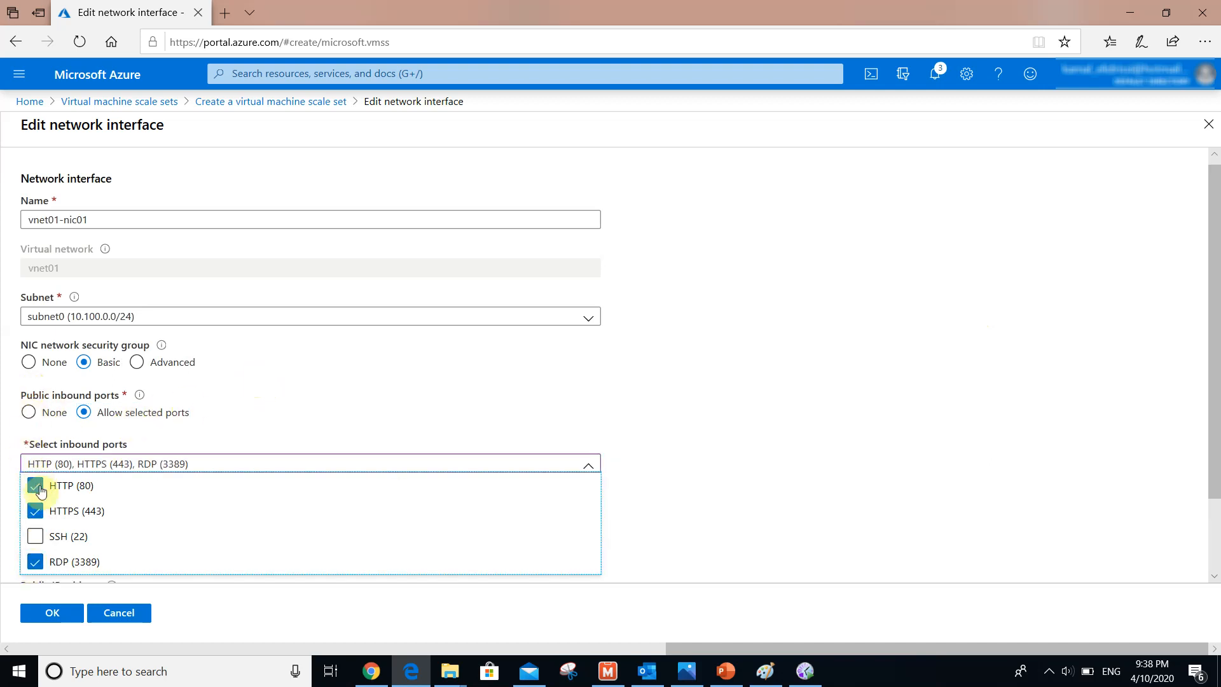
click(52, 613)
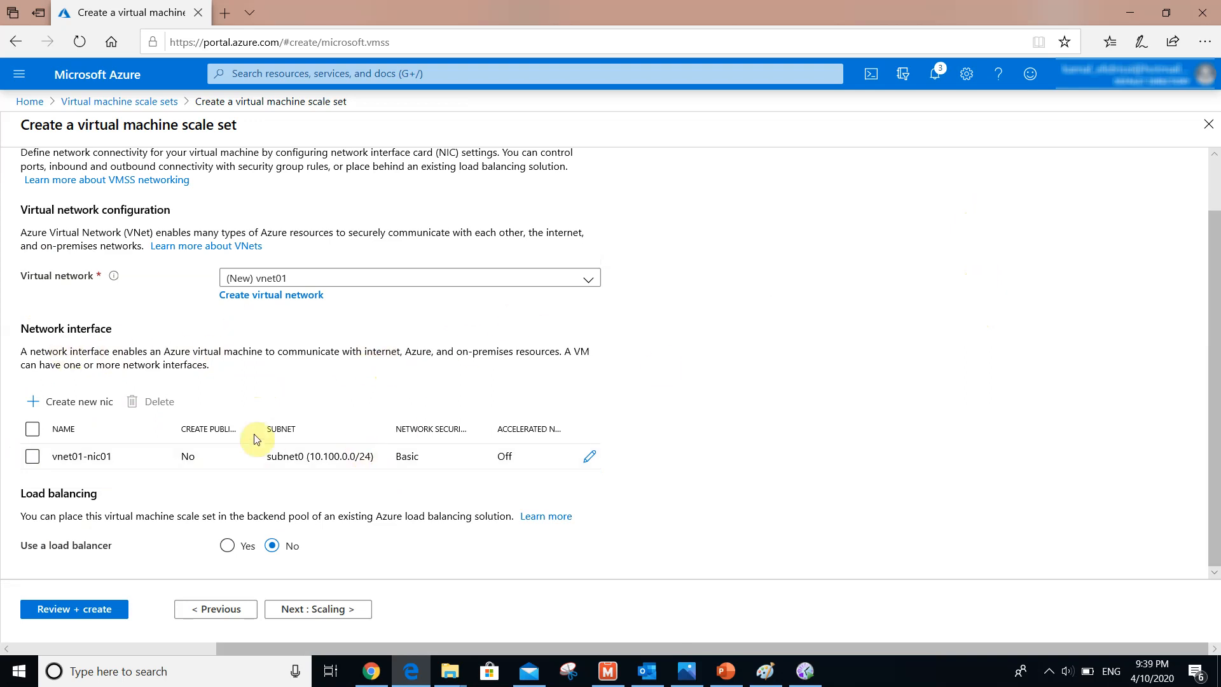
Enable load balancing for the scale set and choose Azure load balancer as the load balancing option
click(228, 545)
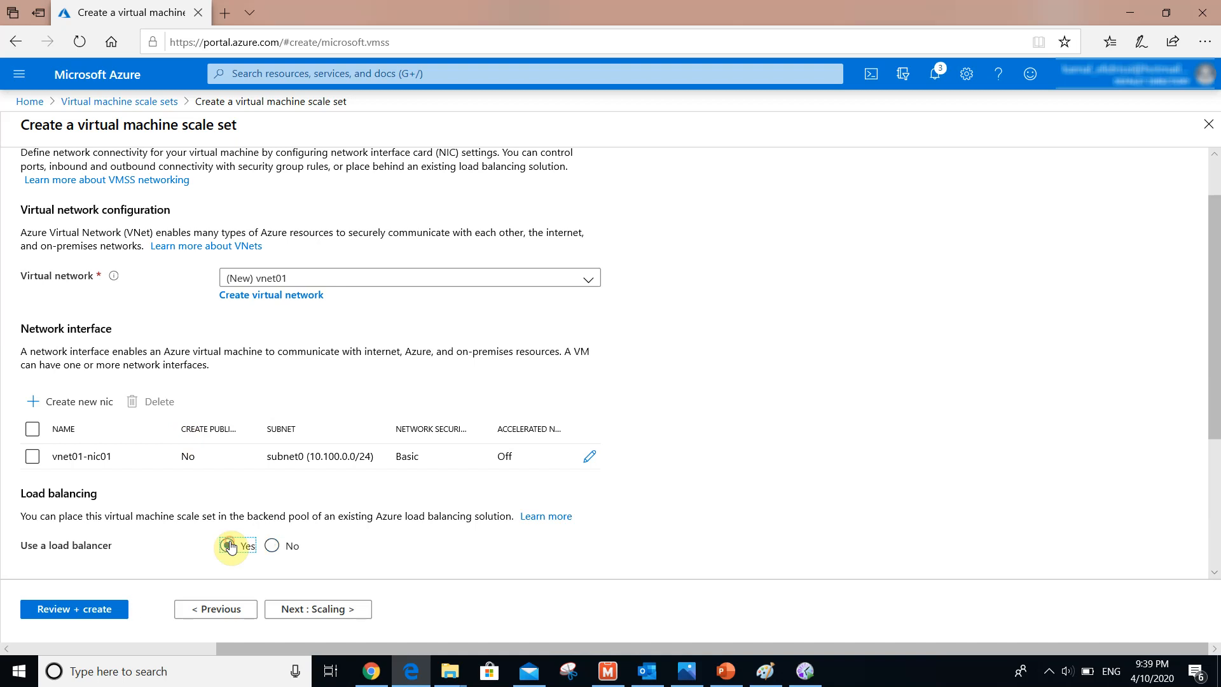
scroll(975, 228, down, 4)
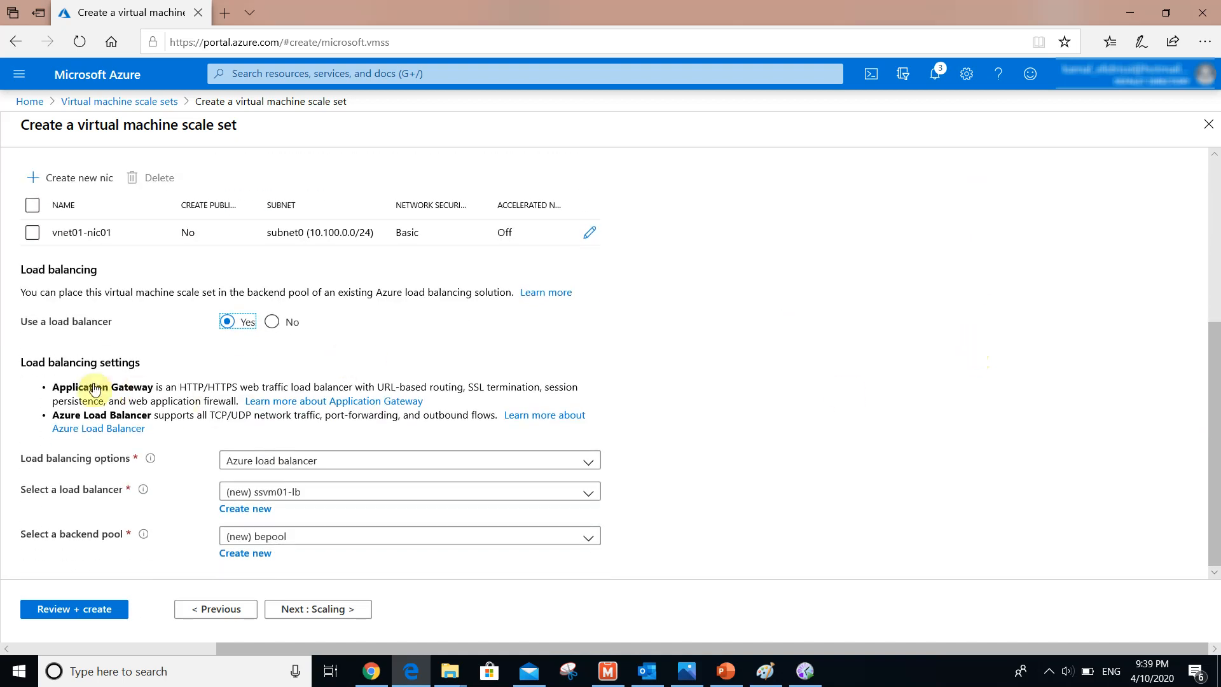
click(335, 464)
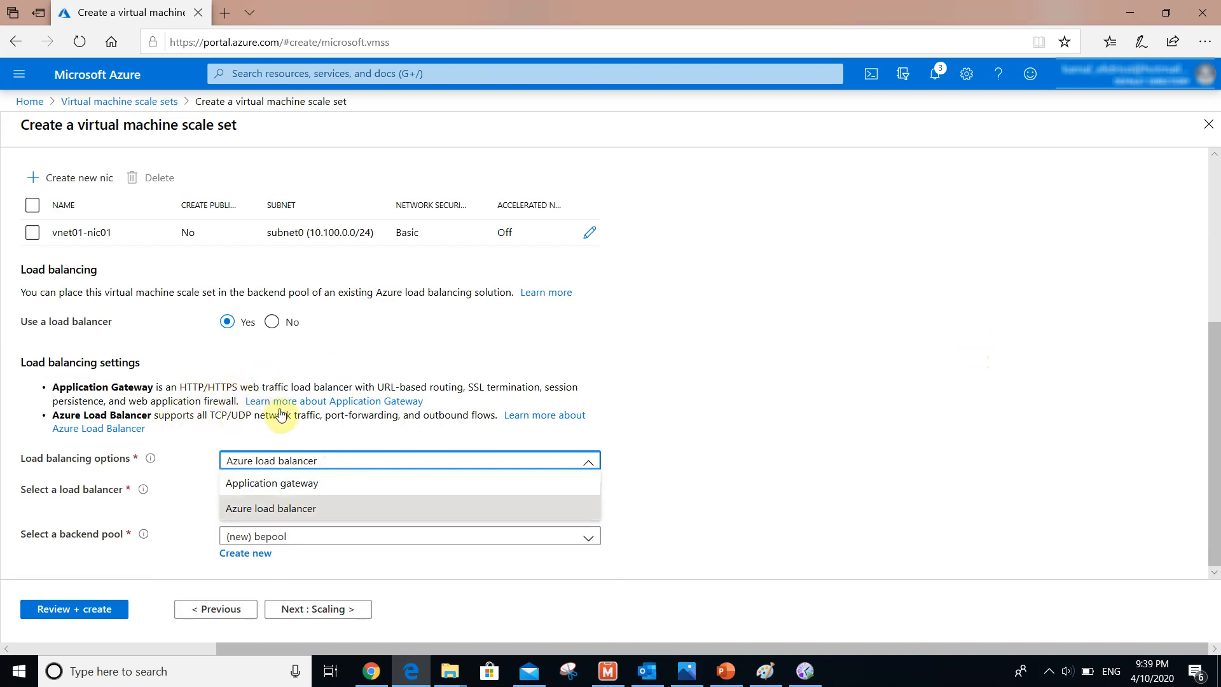
click(349, 510)
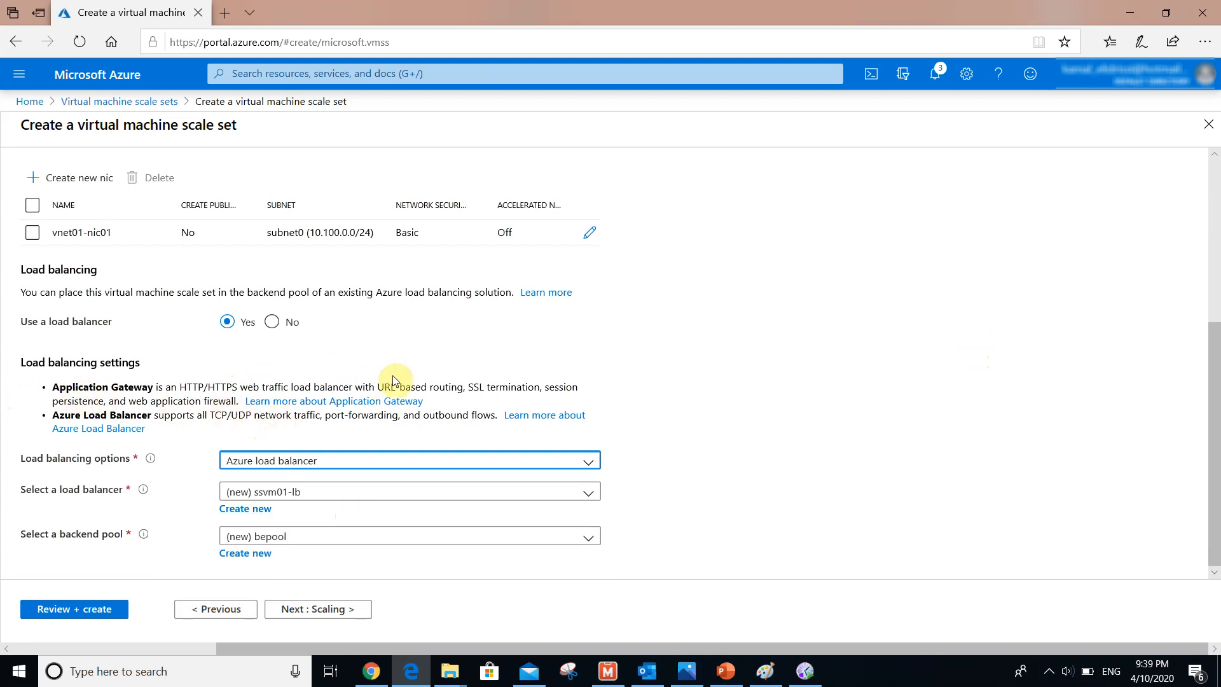
Select the new load balancer ssvm01-lb and keep the new bepool as its backend pool
click(488, 495)
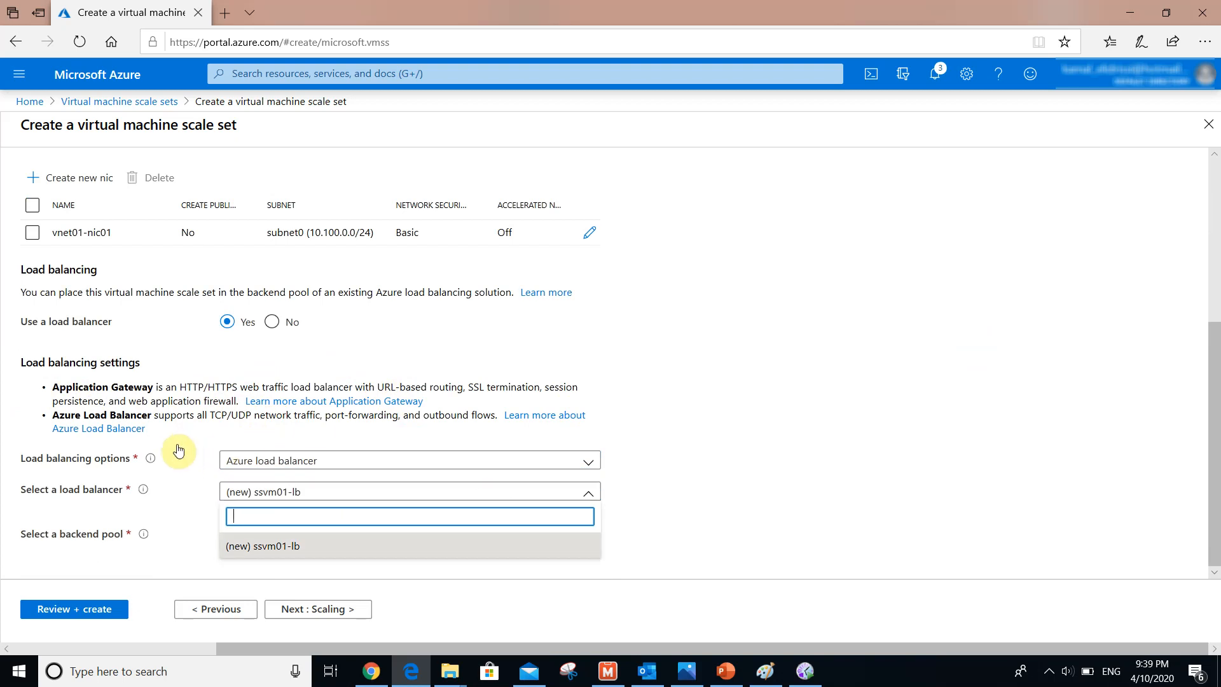
click(356, 547)
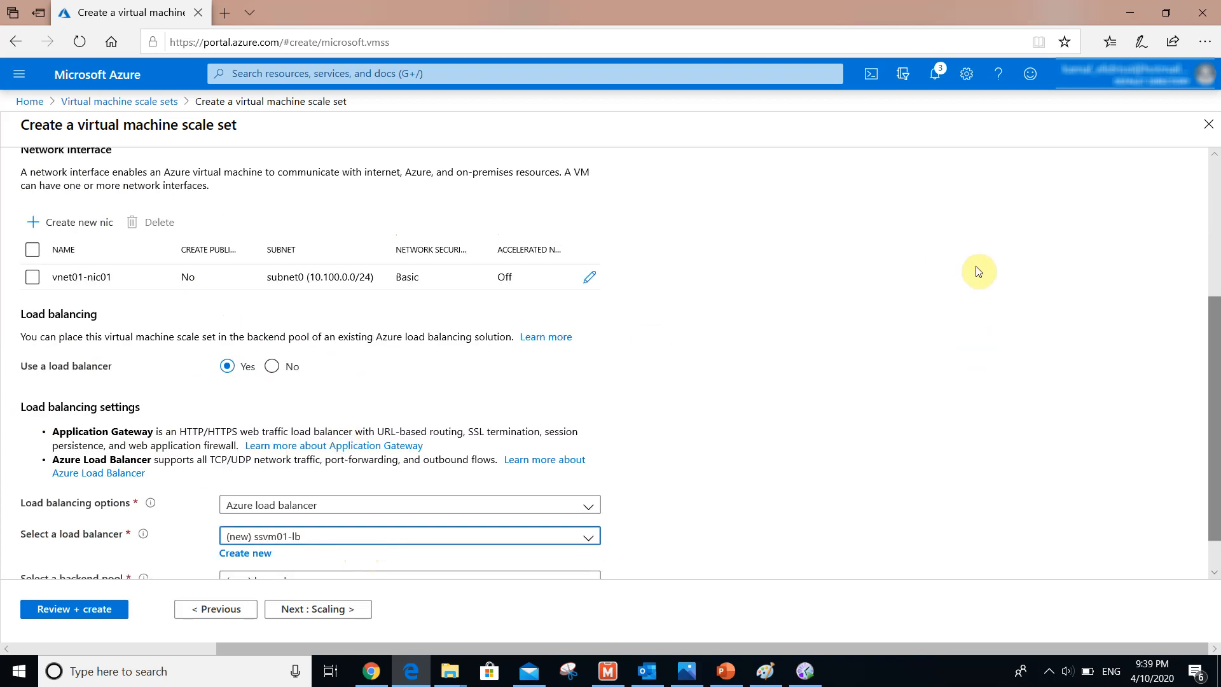
scroll(974, 318, down, 2)
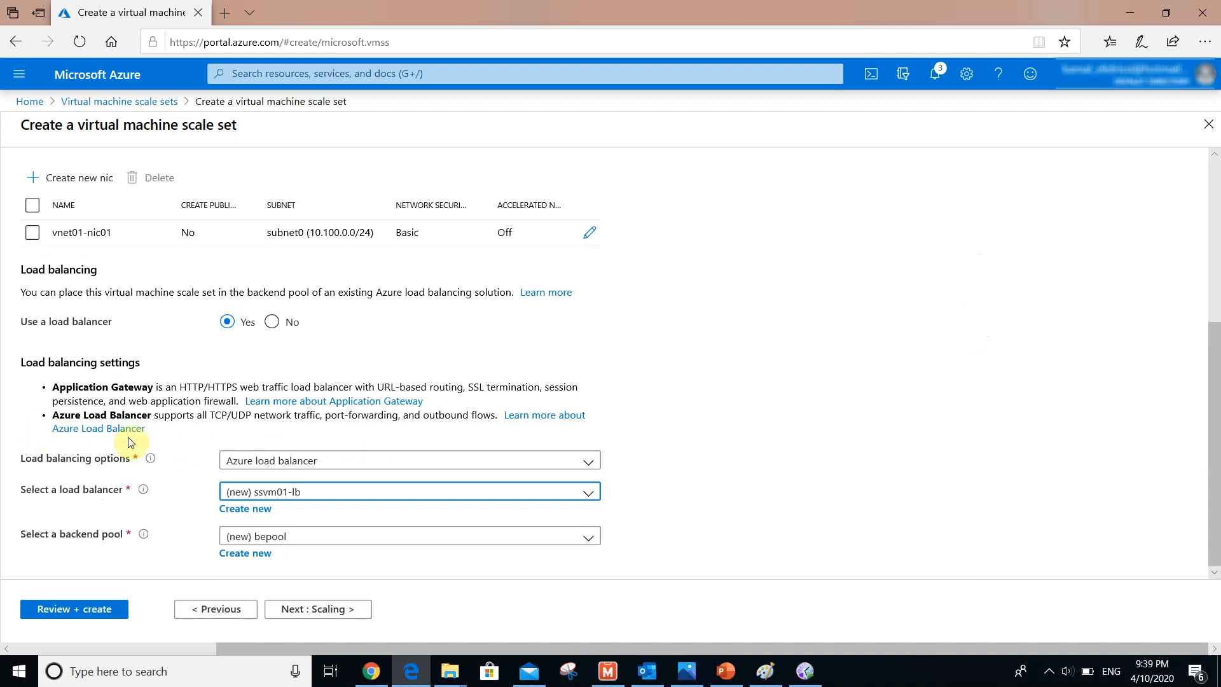
click(327, 538)
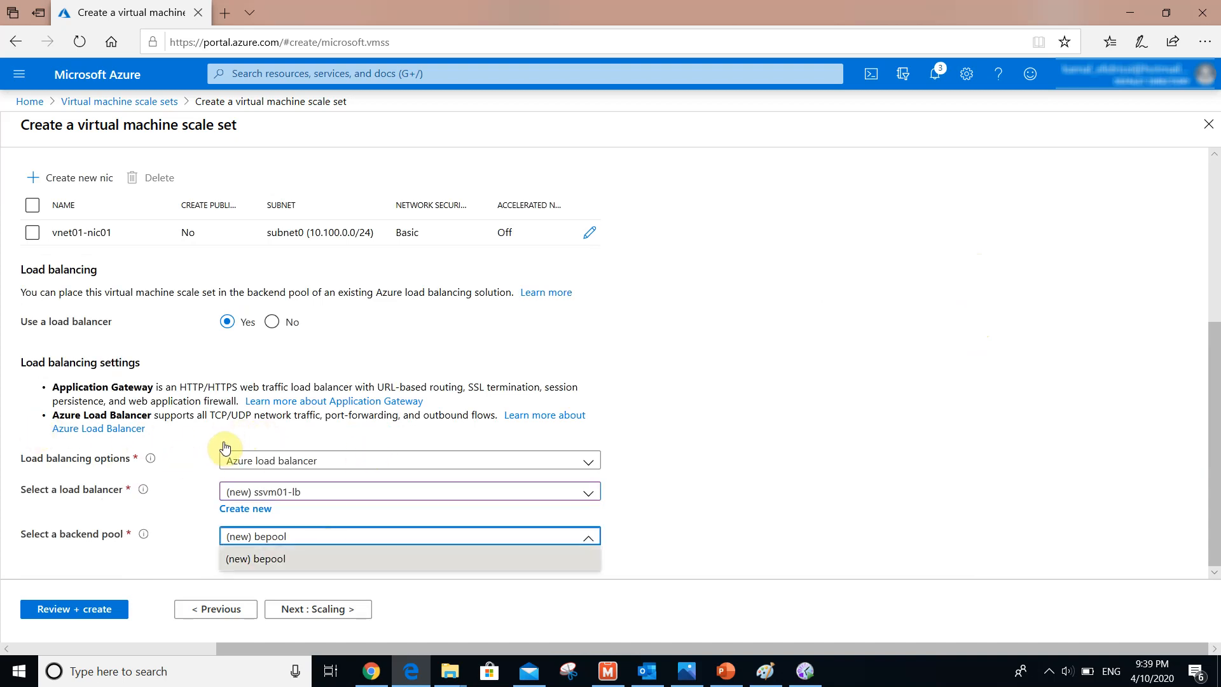
click(703, 539)
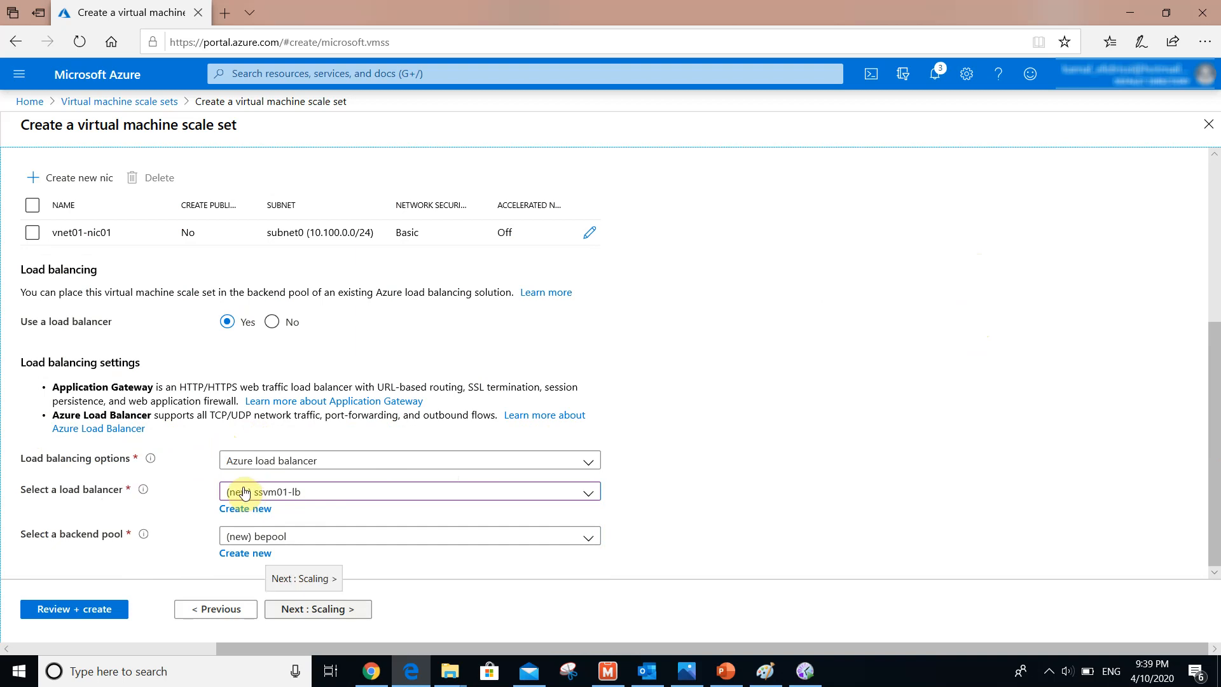
Go on to the scaling settings and set the initial instance count to 0
click(307, 608)
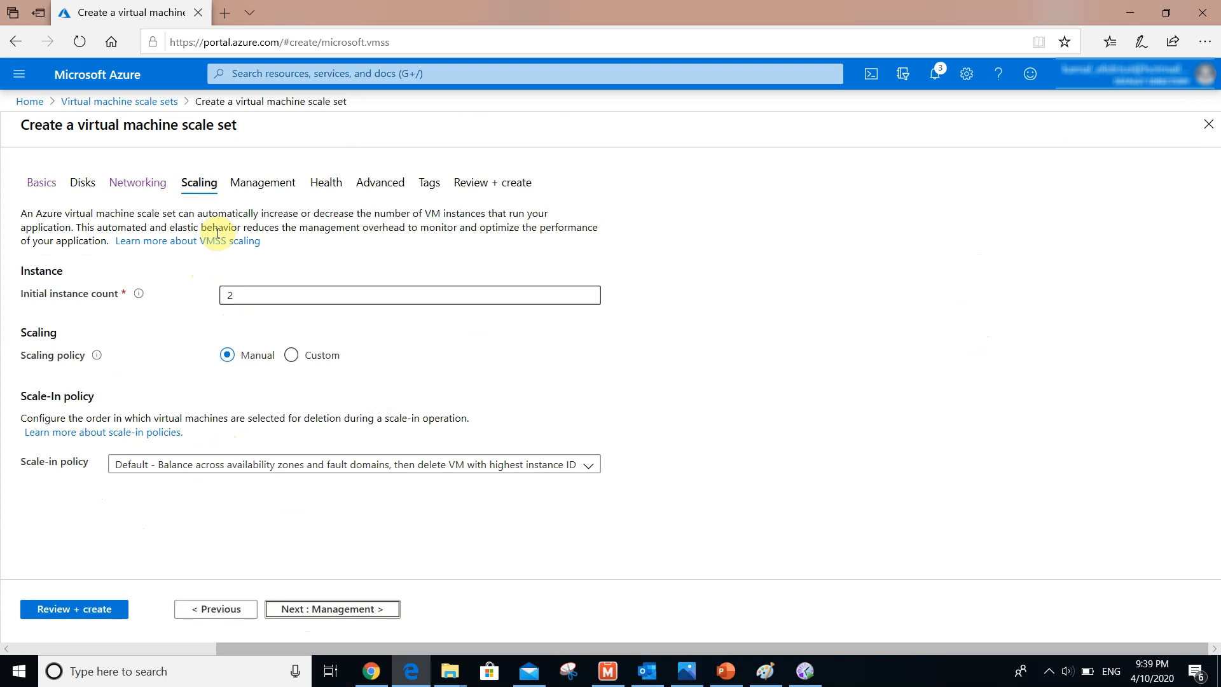
click(272, 292)
double_click(222, 294)
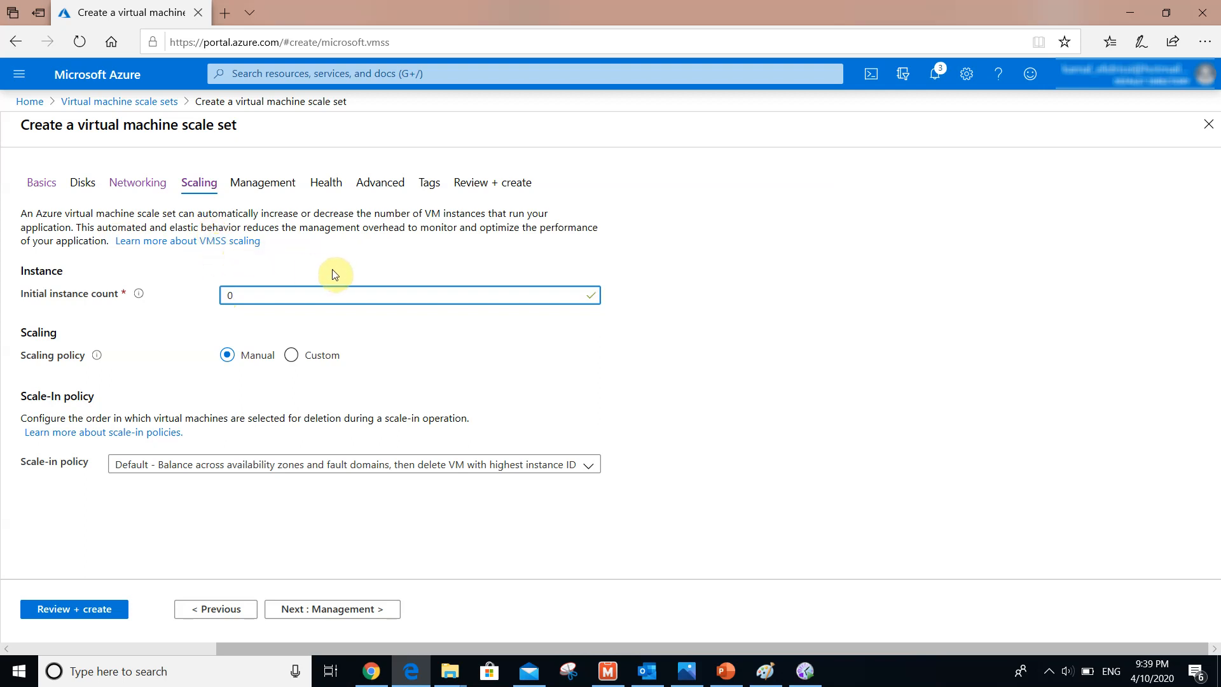
click(415, 339)
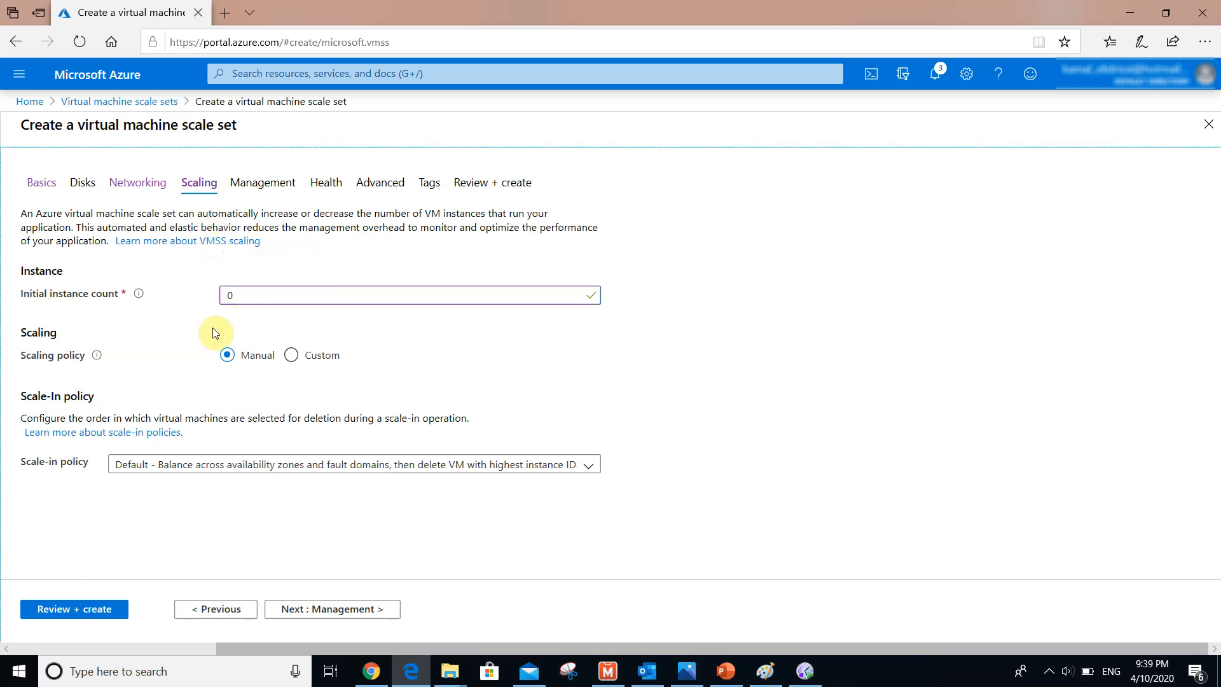
Switch the scaling policy to Custom and set the maximum number of VMs to 4
click(291, 355)
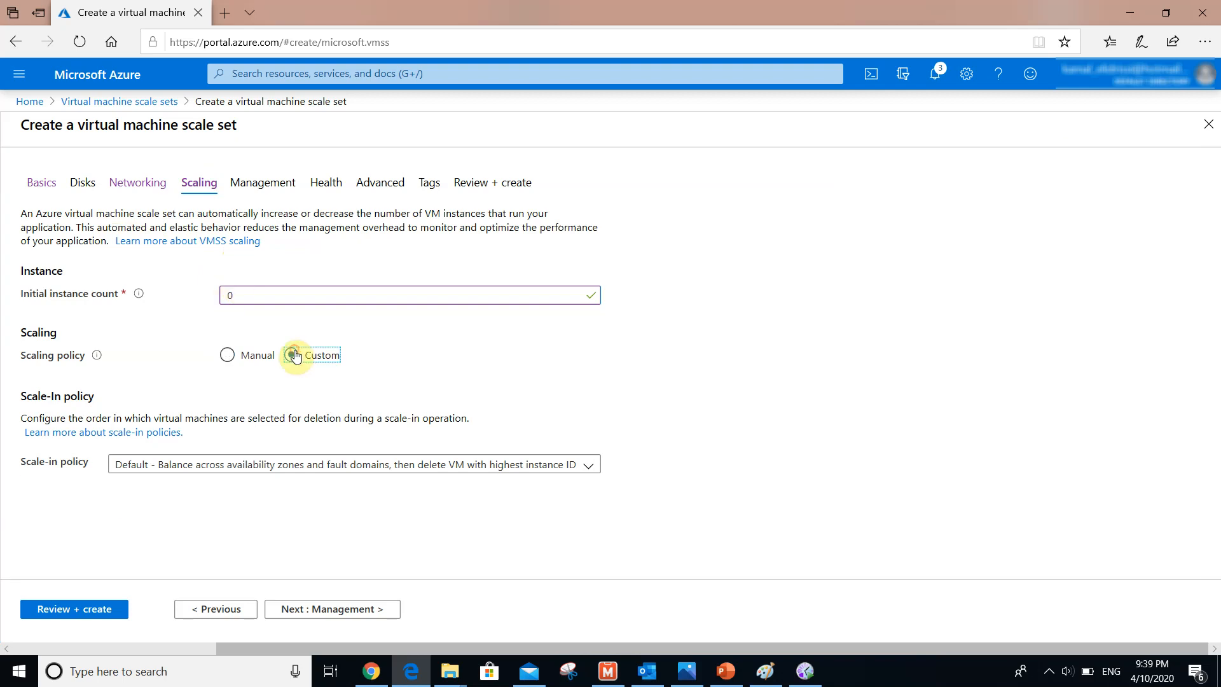
scroll(954, 242, down, 2)
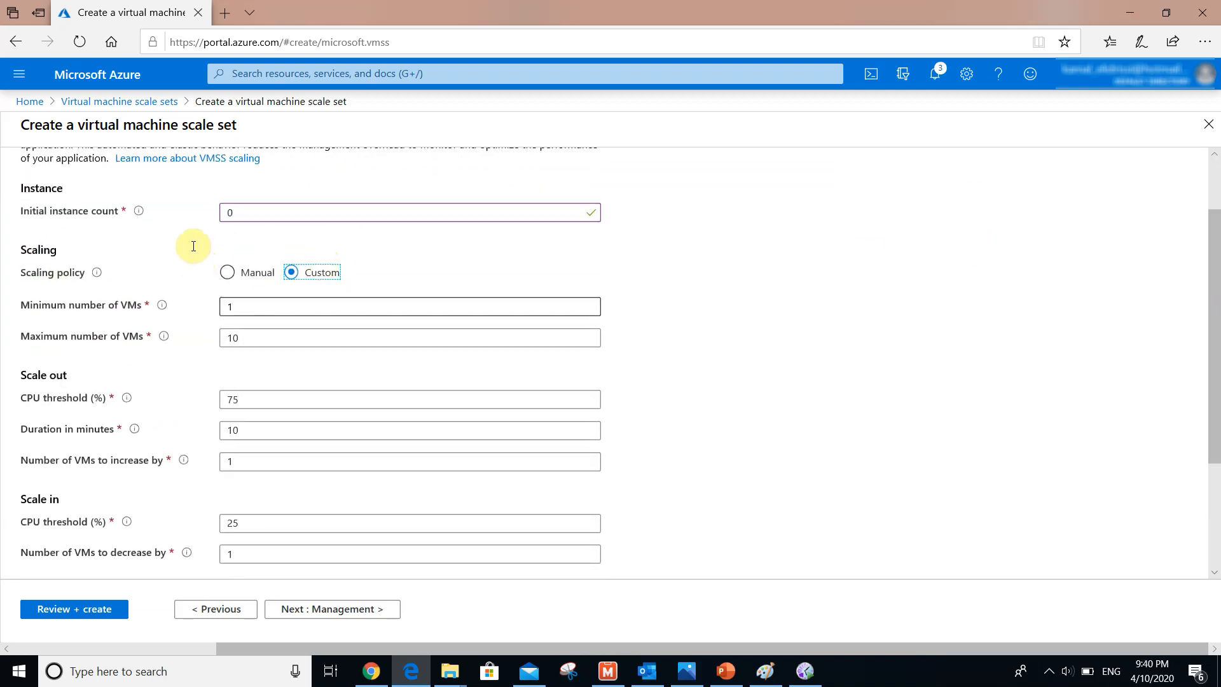
double_click(243, 337)
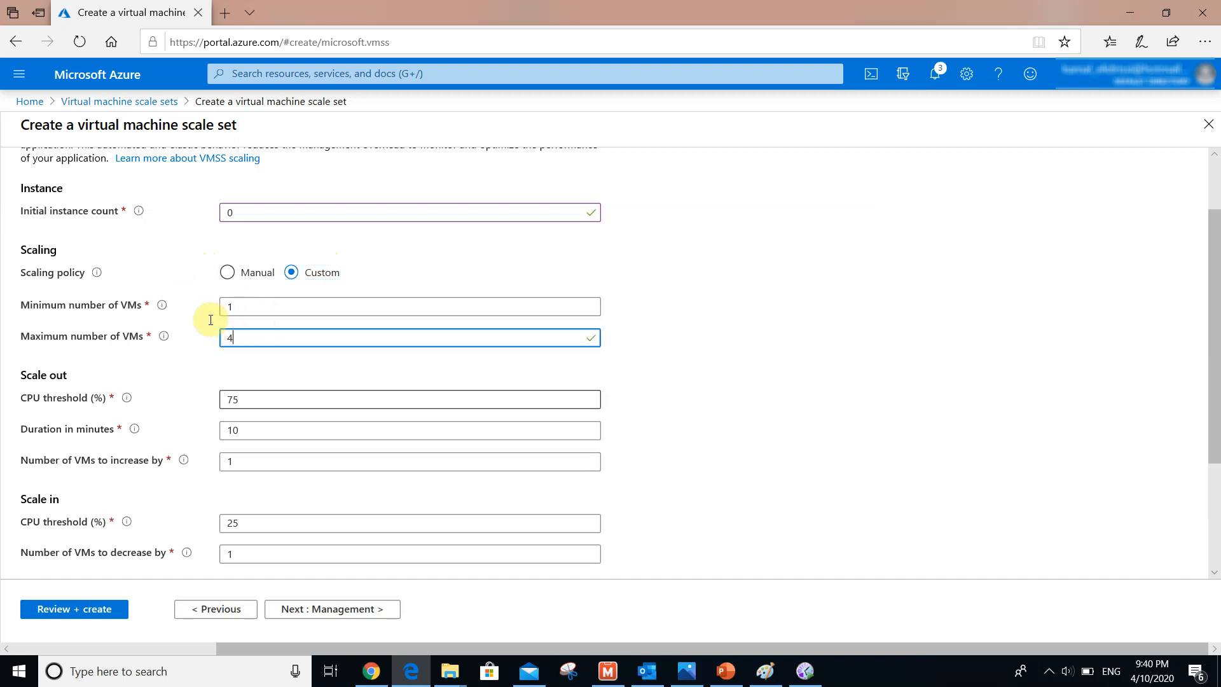
Set the scale-out CPU threshold to 60% and the scale-out duration to 5 minutes
key(Tab)
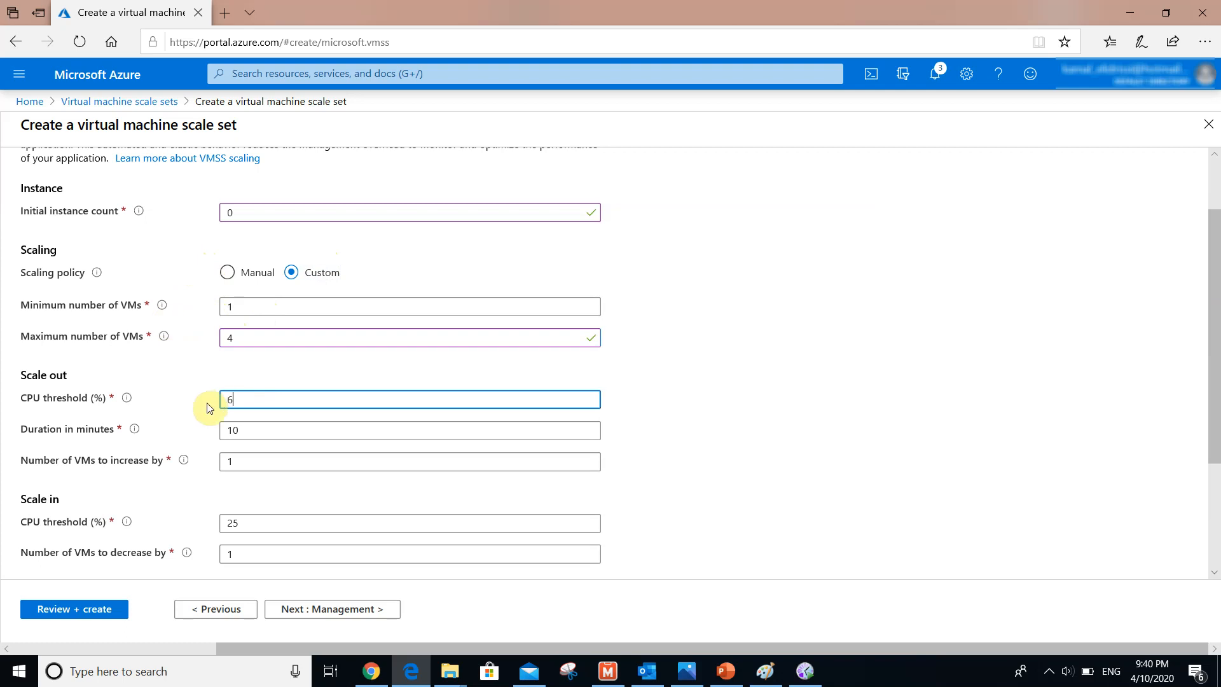
key(Tab)
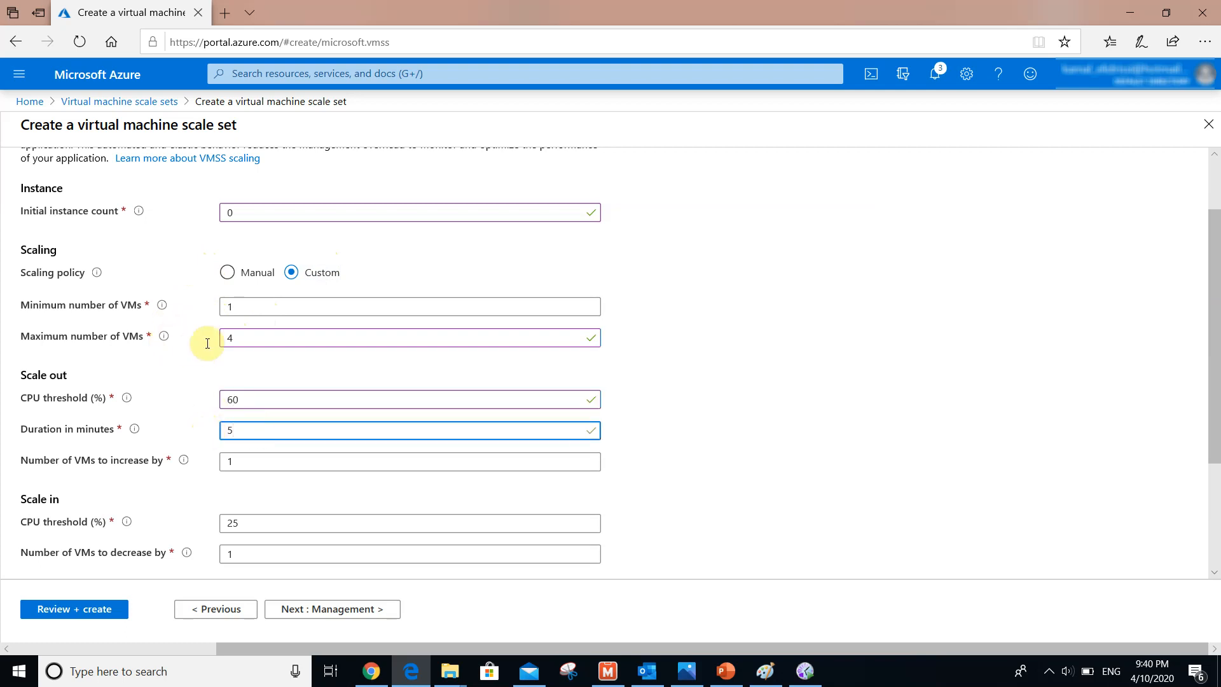
Try a scale-out duration of 3 minutes
drag(258, 429, 158, 344)
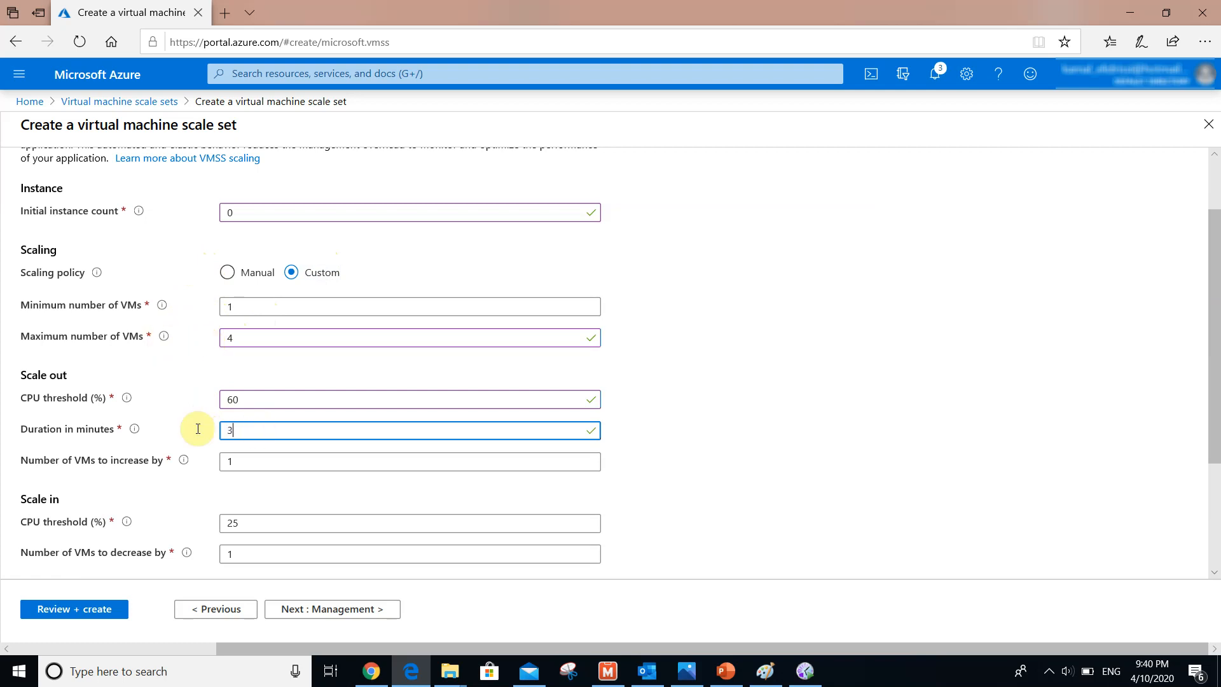
text(3)
click(212, 369)
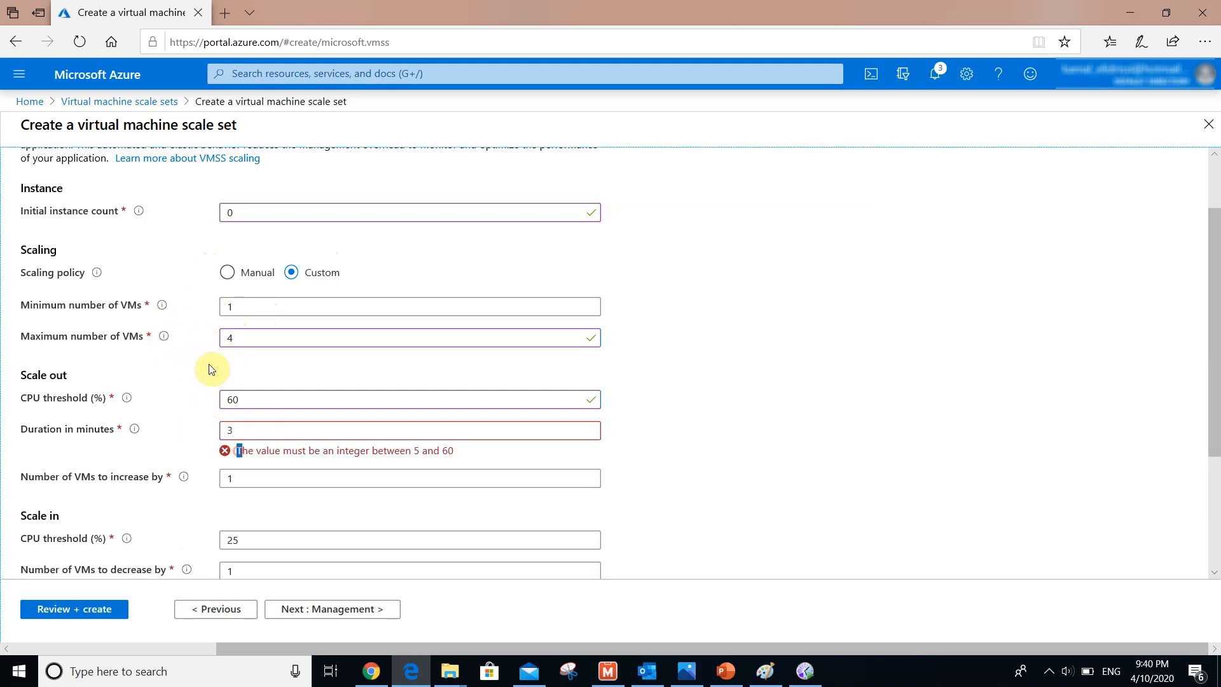
drag(212, 370, 464, 455)
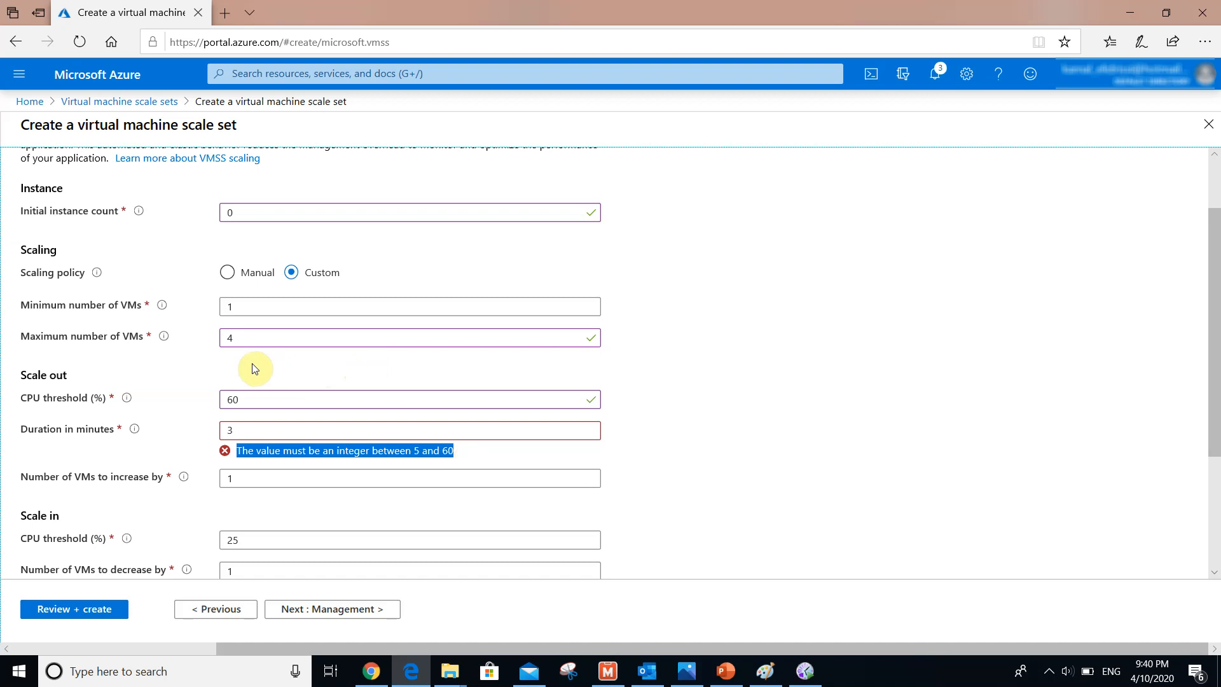
Set the scale-out duration back to 5 minutes and re-enter 60% as the scale-out CPU threshold
click(254, 428)
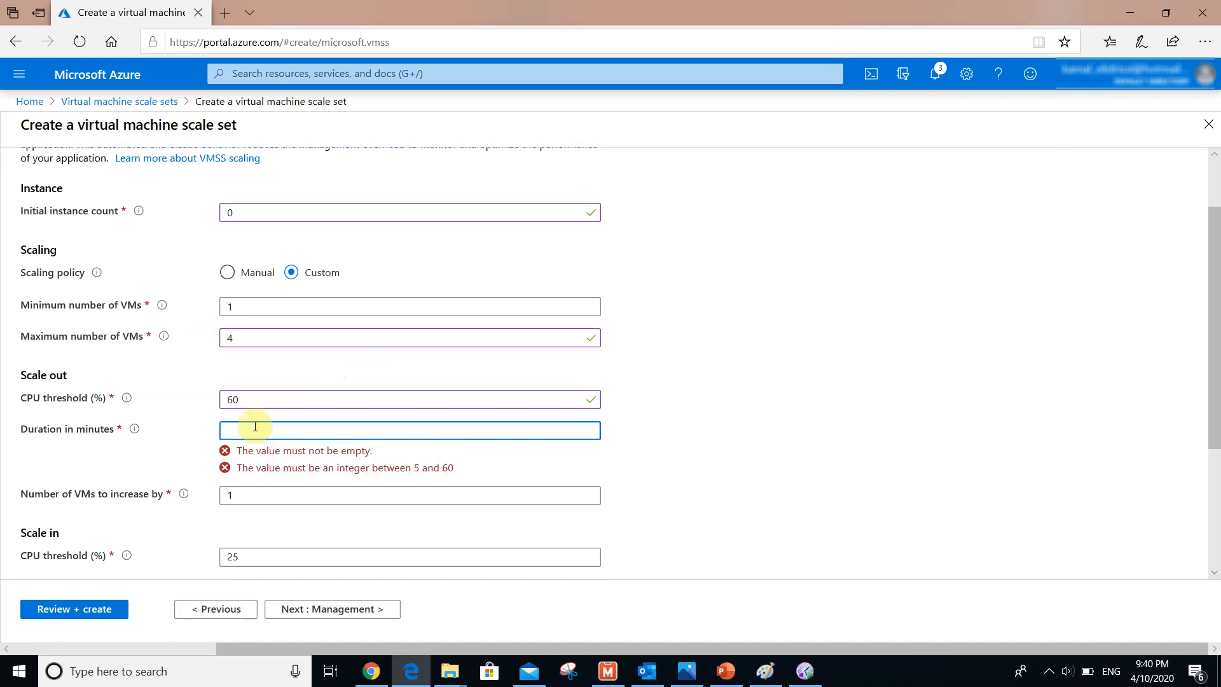
text(5)
click(302, 401)
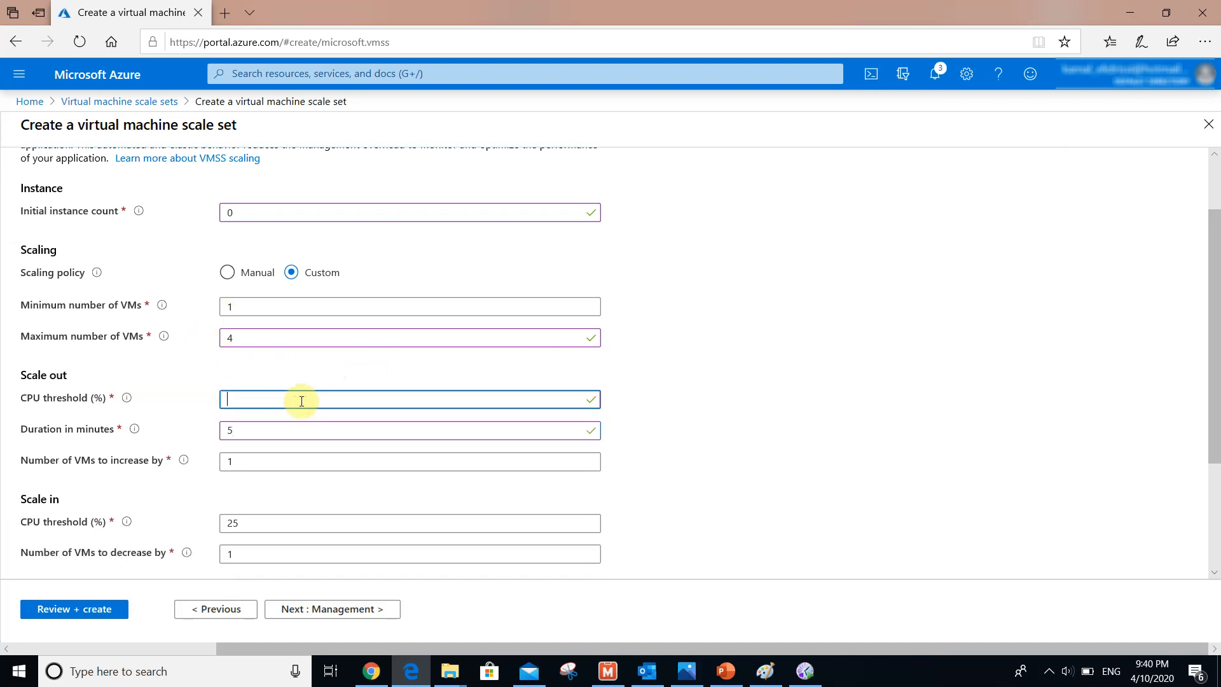
text(40)
key(ctrl+a)
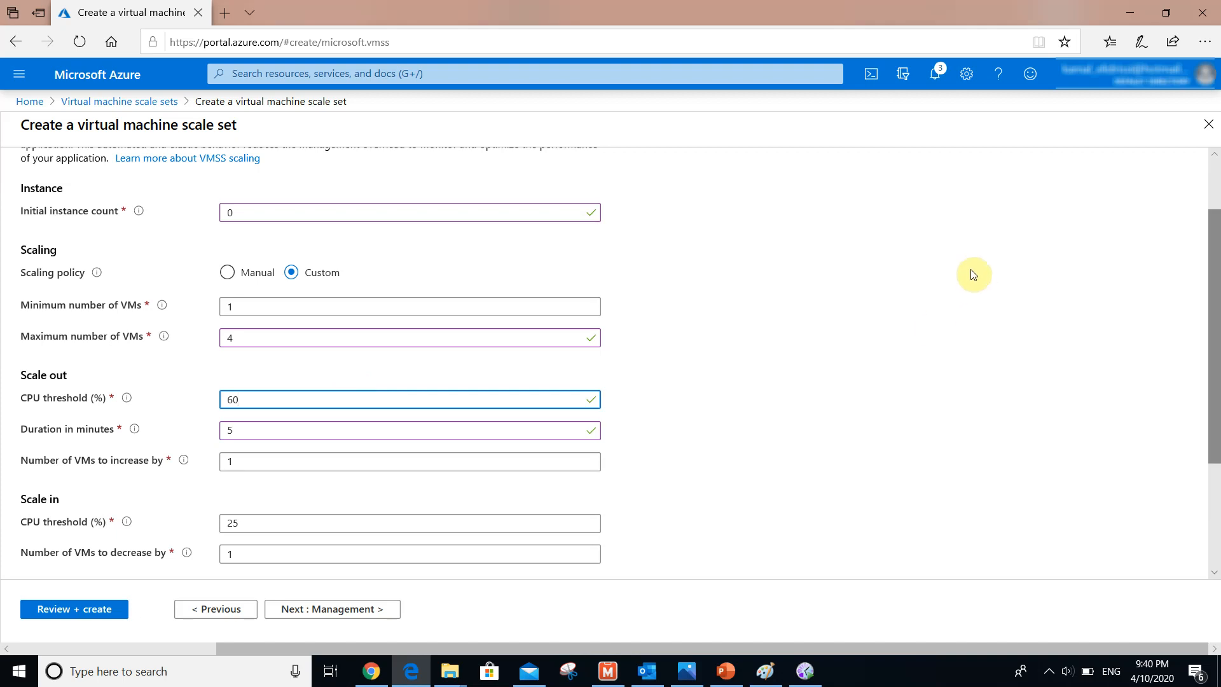
Review the scale-in CPU threshold and the number of VMs to decrease by
scroll(978, 350, down, 2)
scroll(978, 349, down, 1)
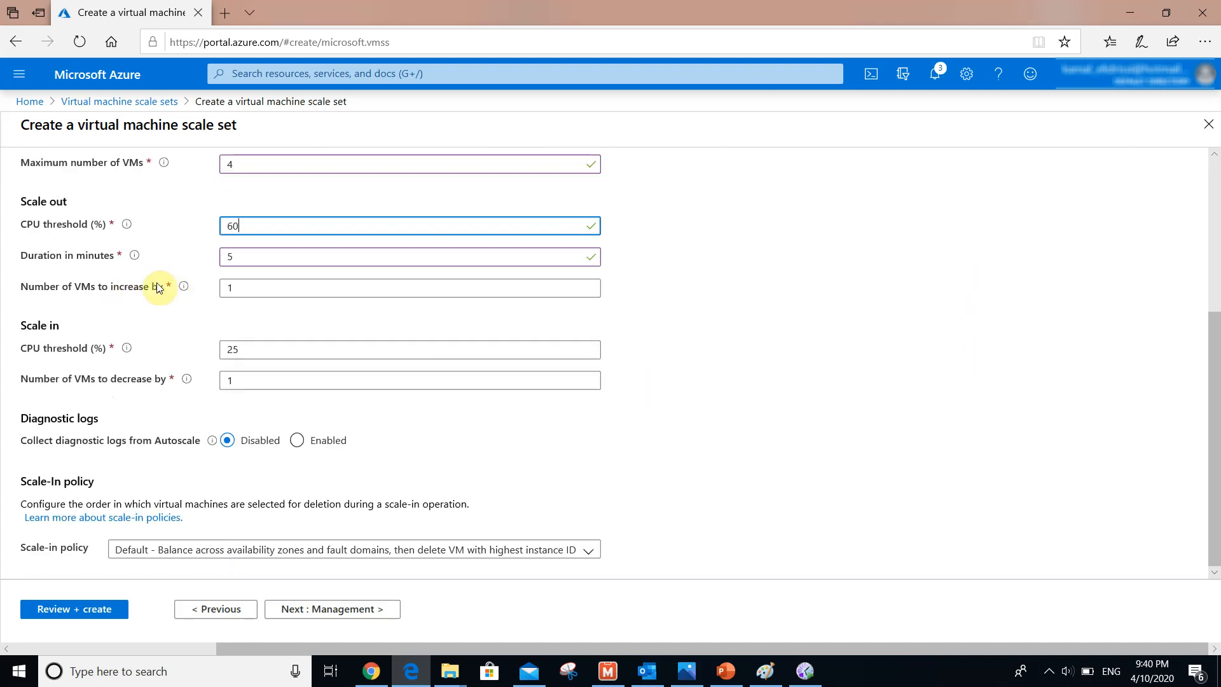
drag(257, 349, 205, 347)
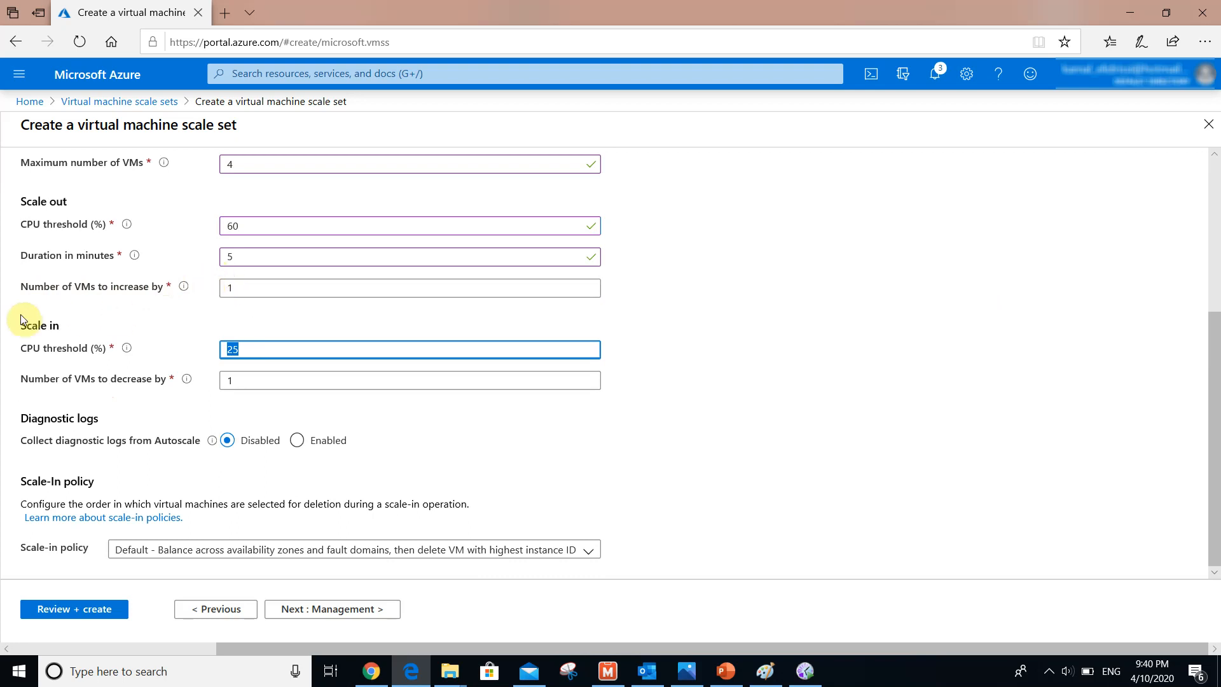
key(Tab)
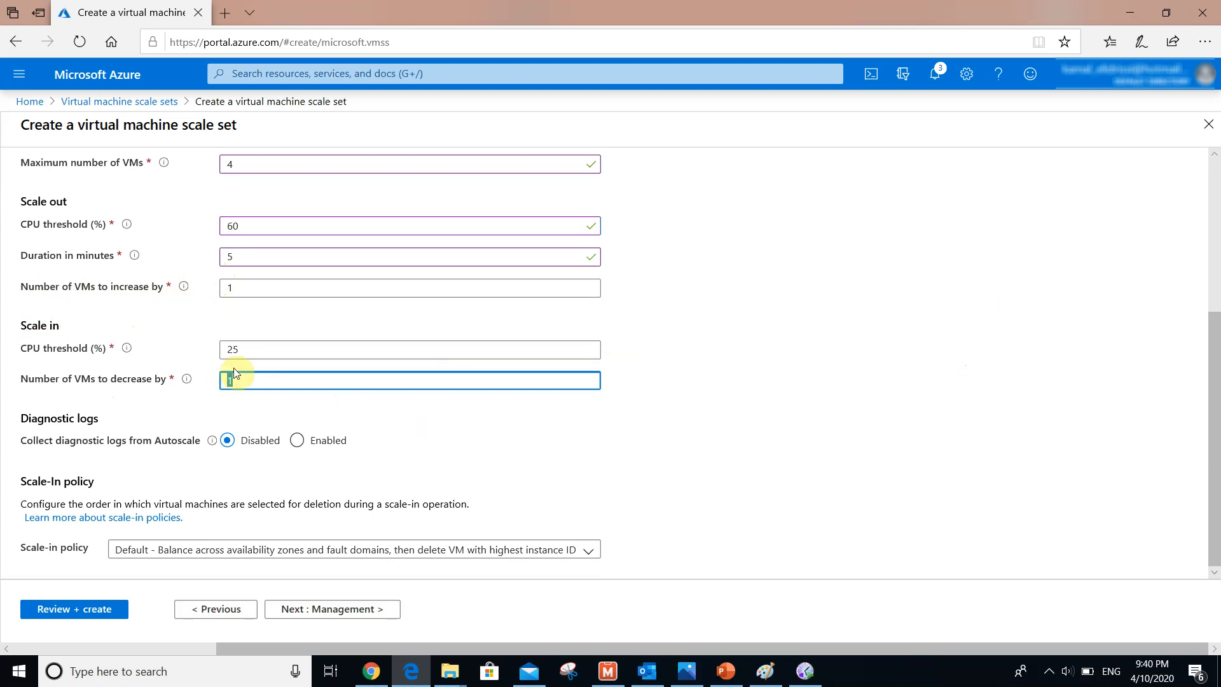
Try enabling autoscale diagnostic logs, check for an available workspace, and disable the log collection again
click(298, 441)
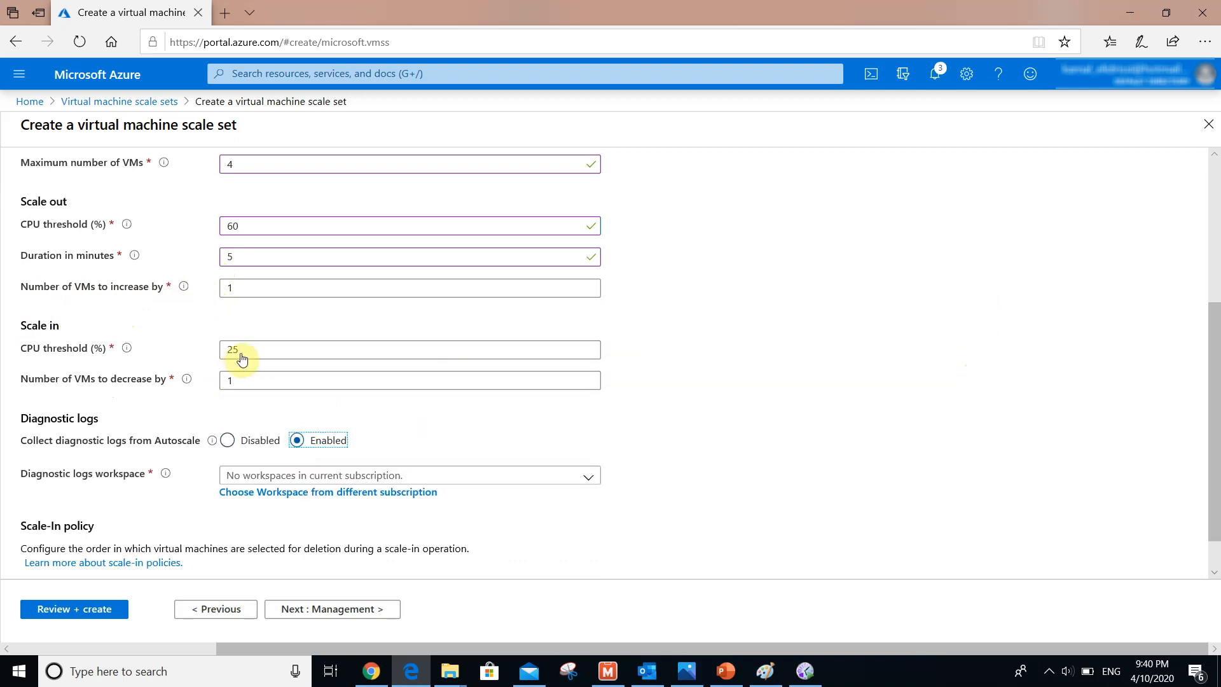
click(377, 476)
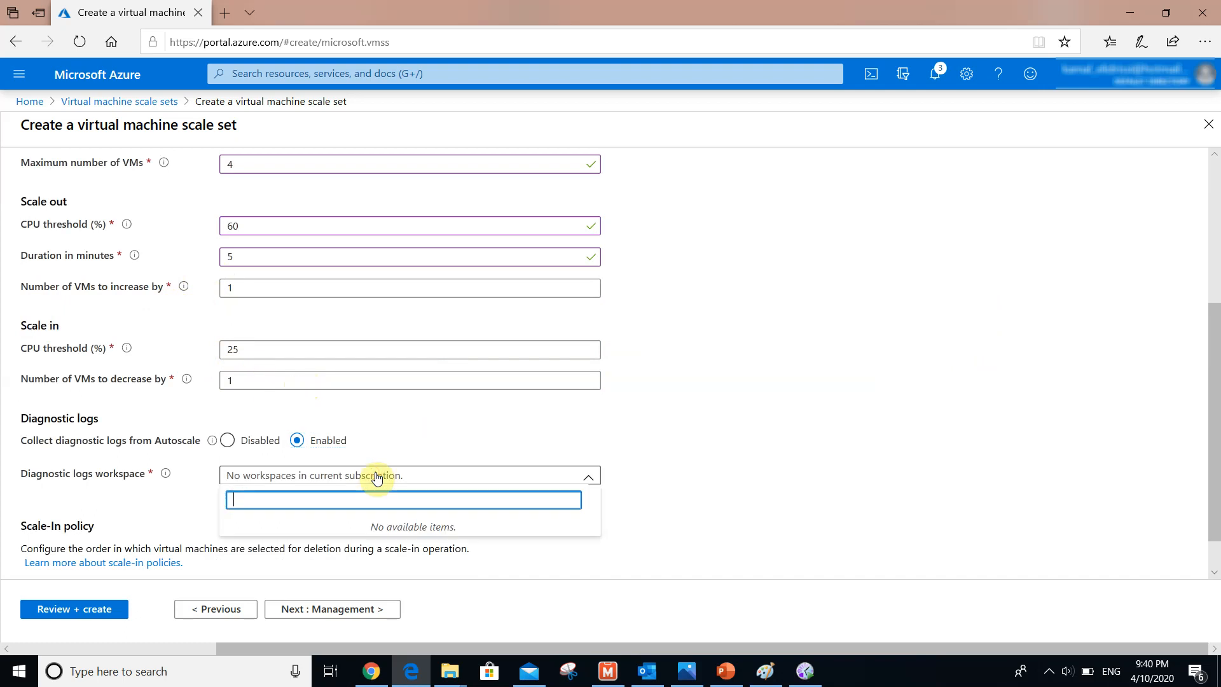
click(376, 476)
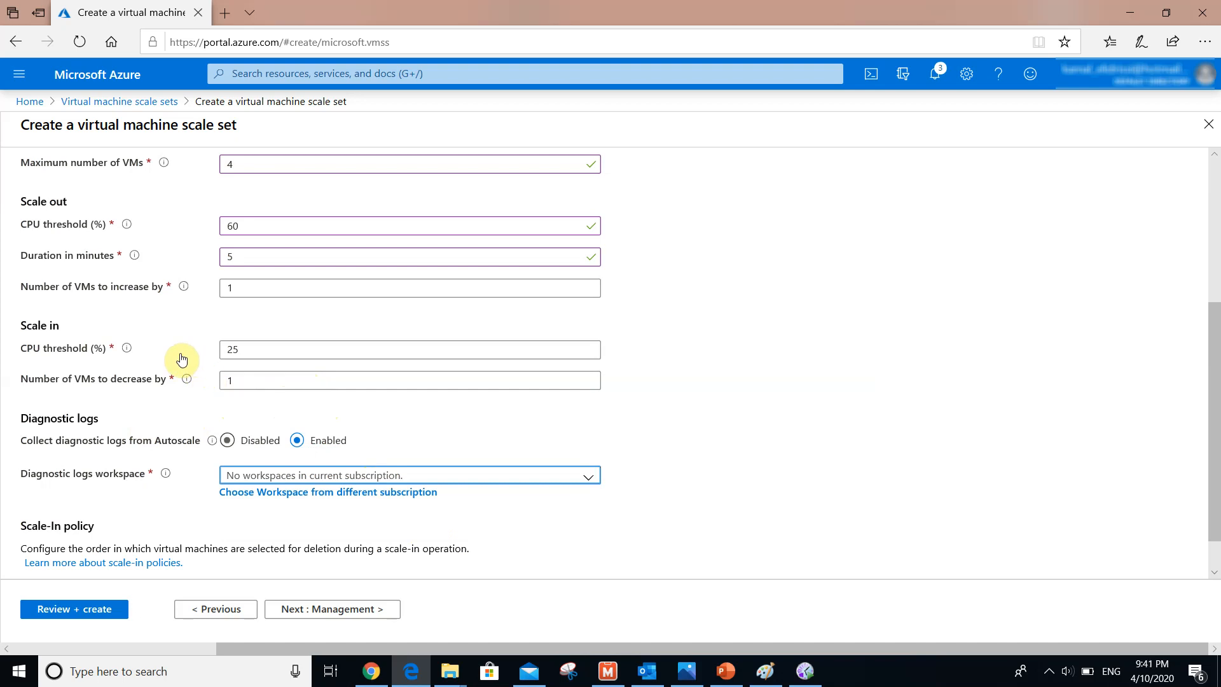
click(227, 440)
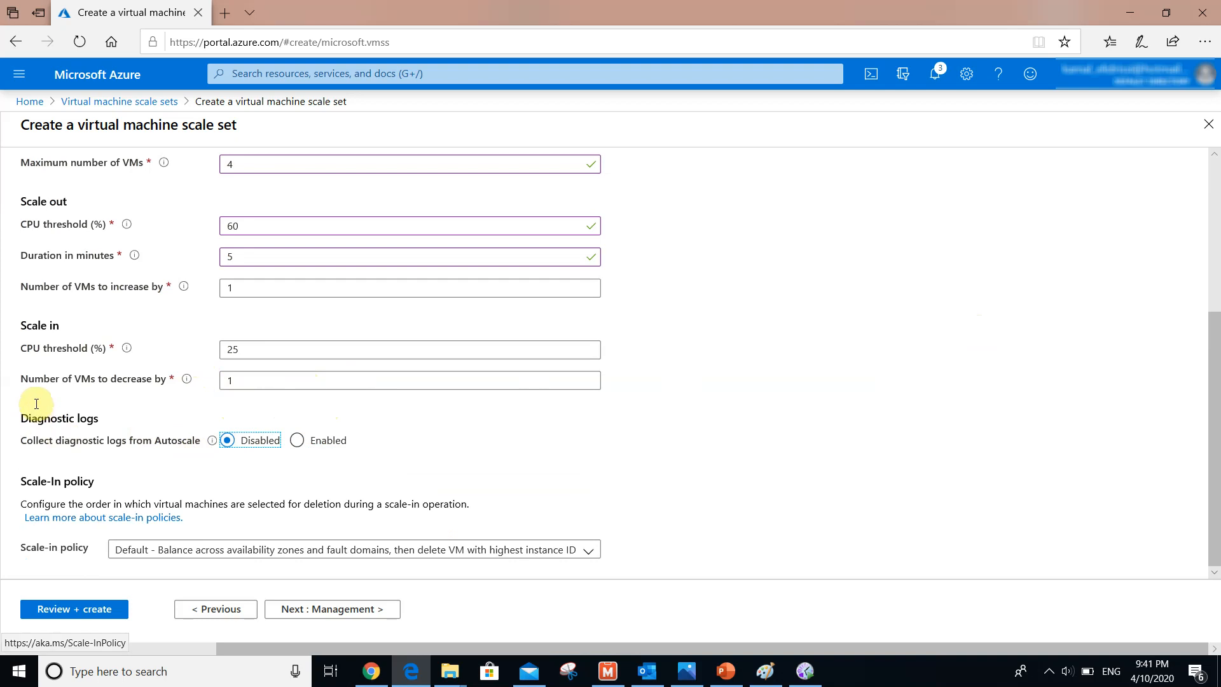
Set the scale-in policy to Newest VM and go on to the management settings
drag(27, 481, 83, 481)
click(319, 548)
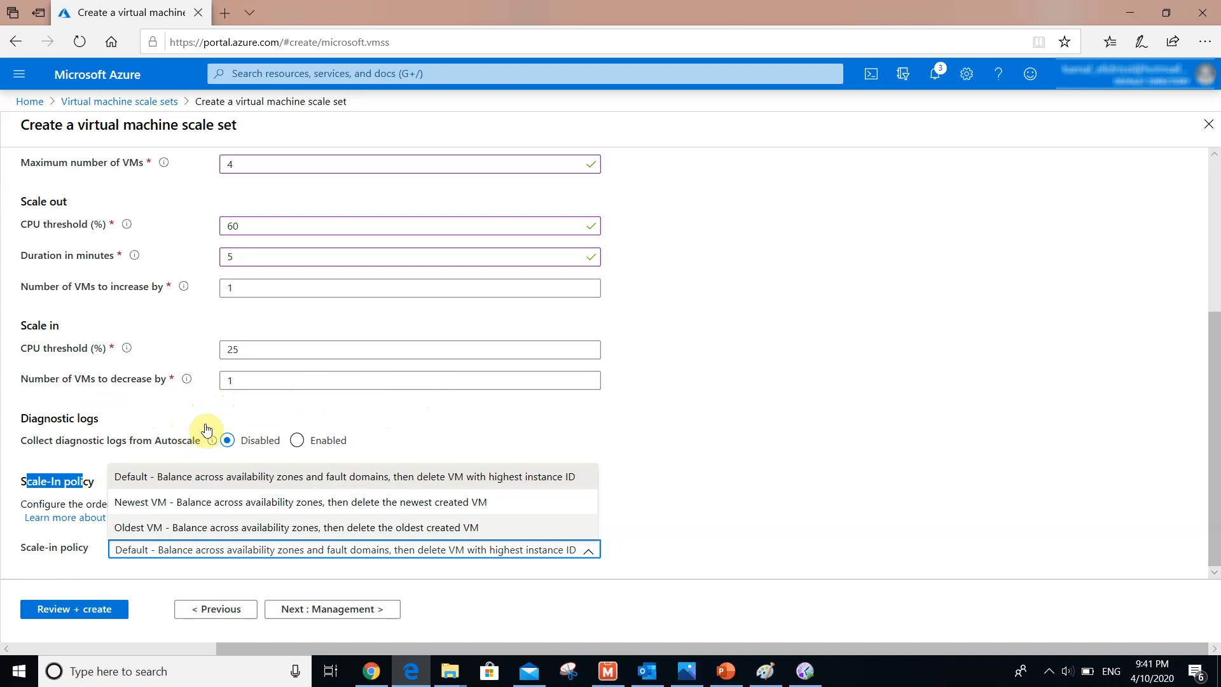
click(403, 501)
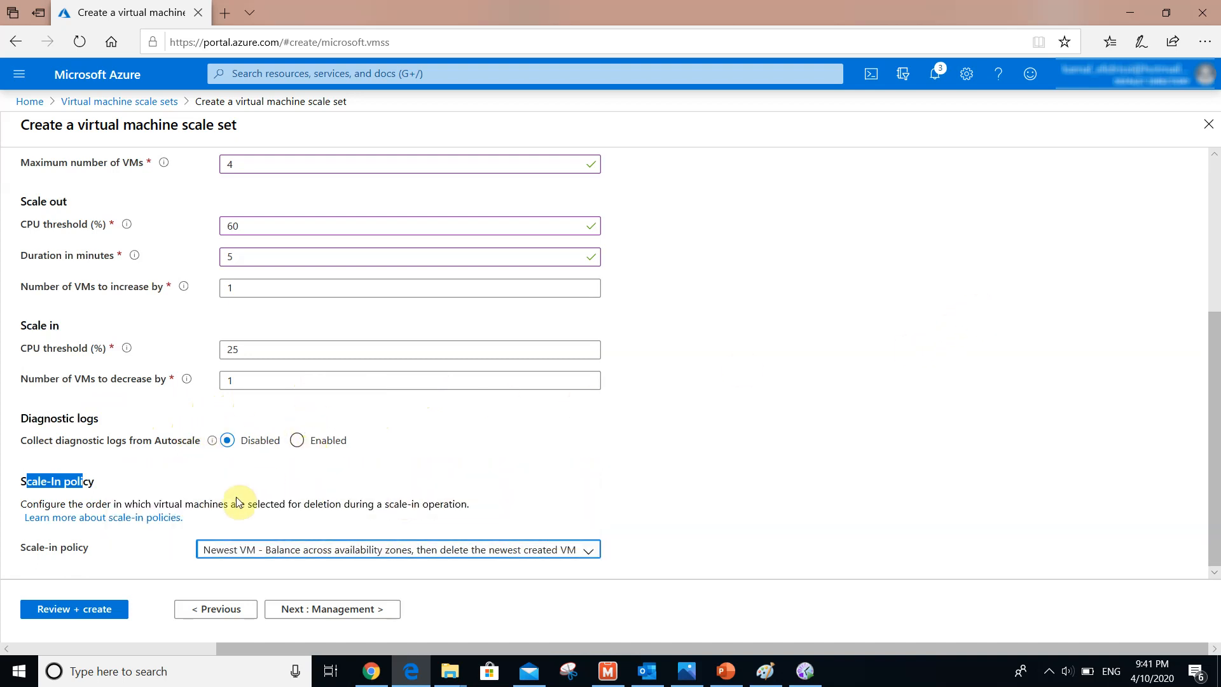
click(299, 615)
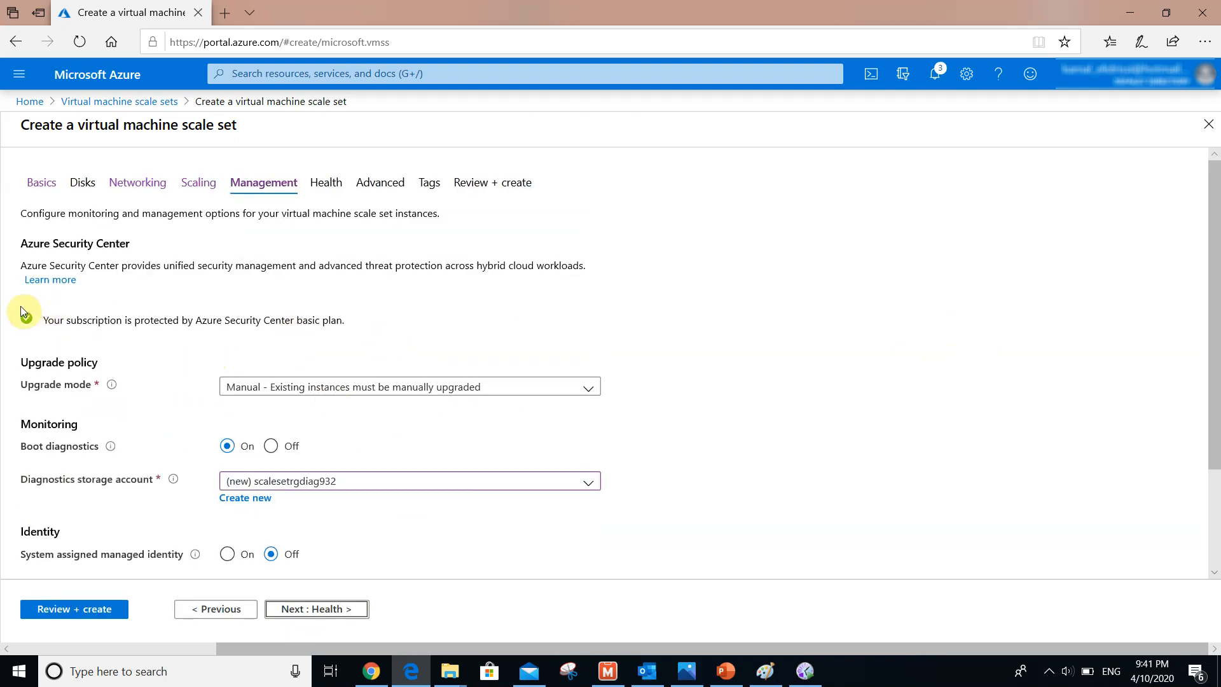
Turn off boot diagnostics and go on past the health settings to the advanced settings
scroll(230, 290, down, 2)
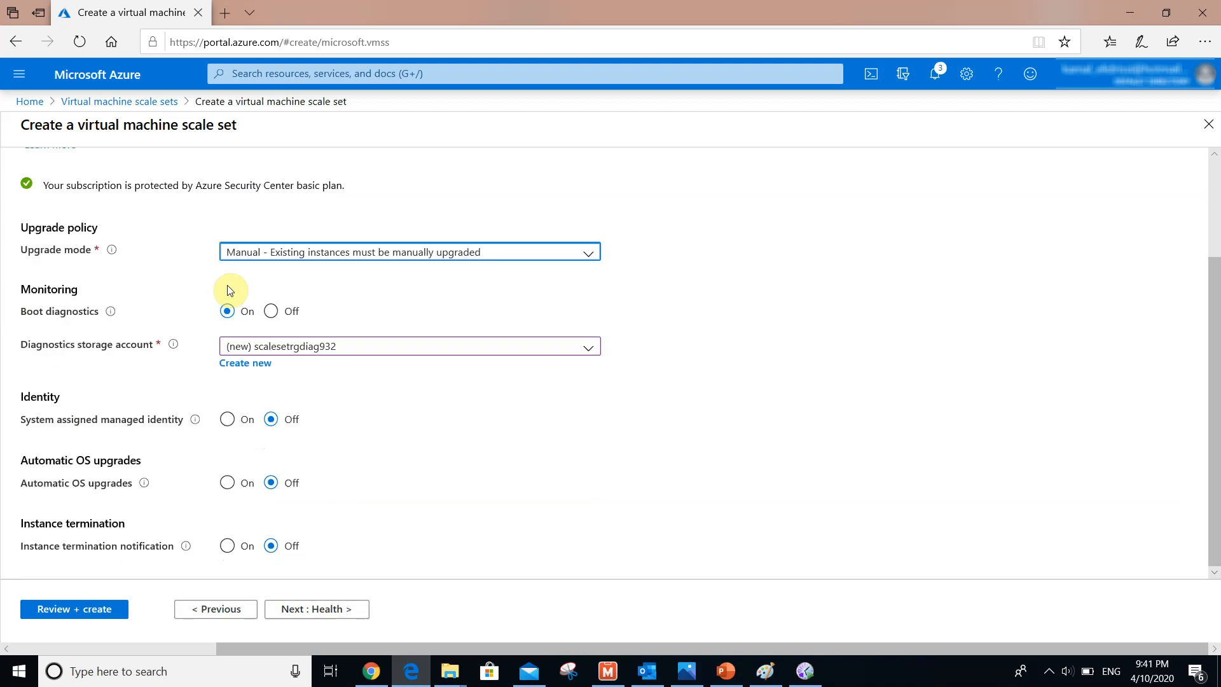
click(271, 311)
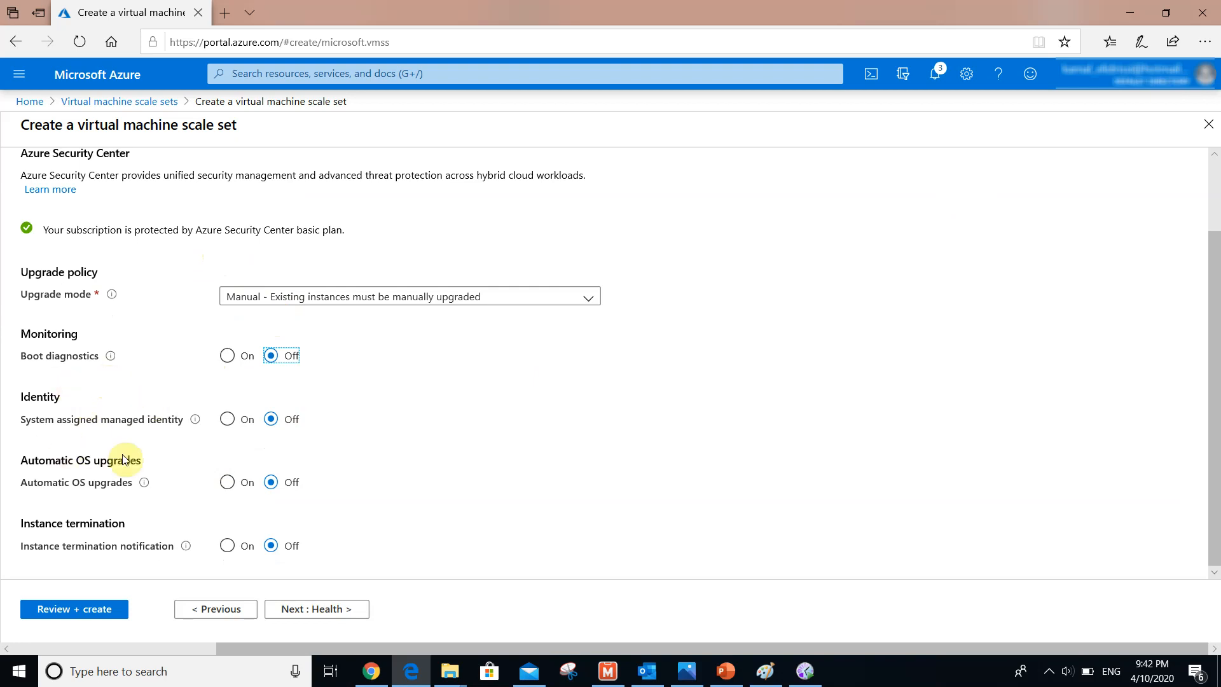
click(311, 608)
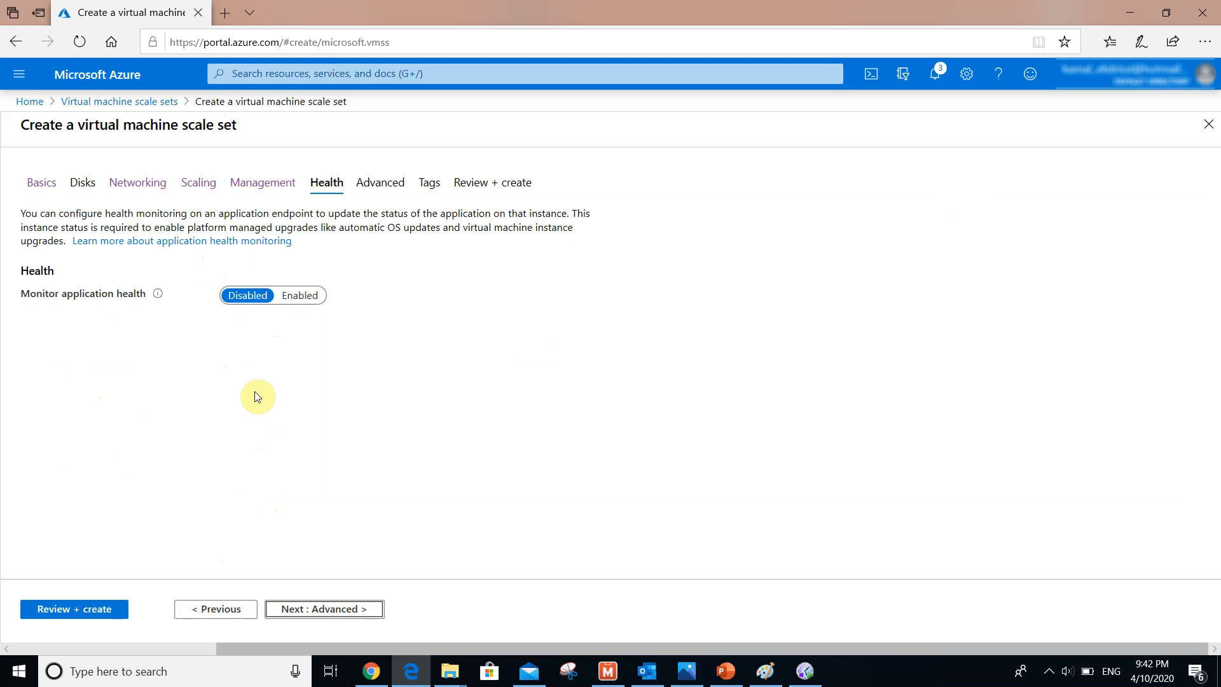
click(329, 608)
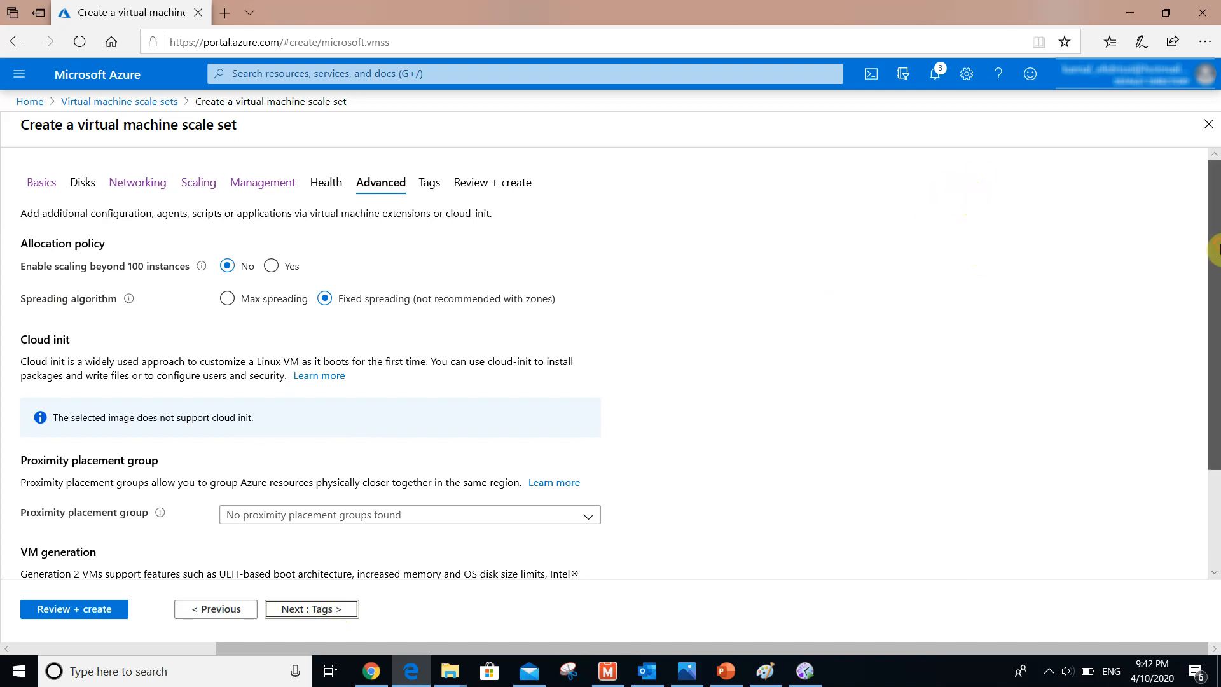
Examine the advanced options for allocation policy, cloud init, proximity placement group and VM generation
drag(1218, 250, 1218, 251)
scroll(979, 210, down, 1)
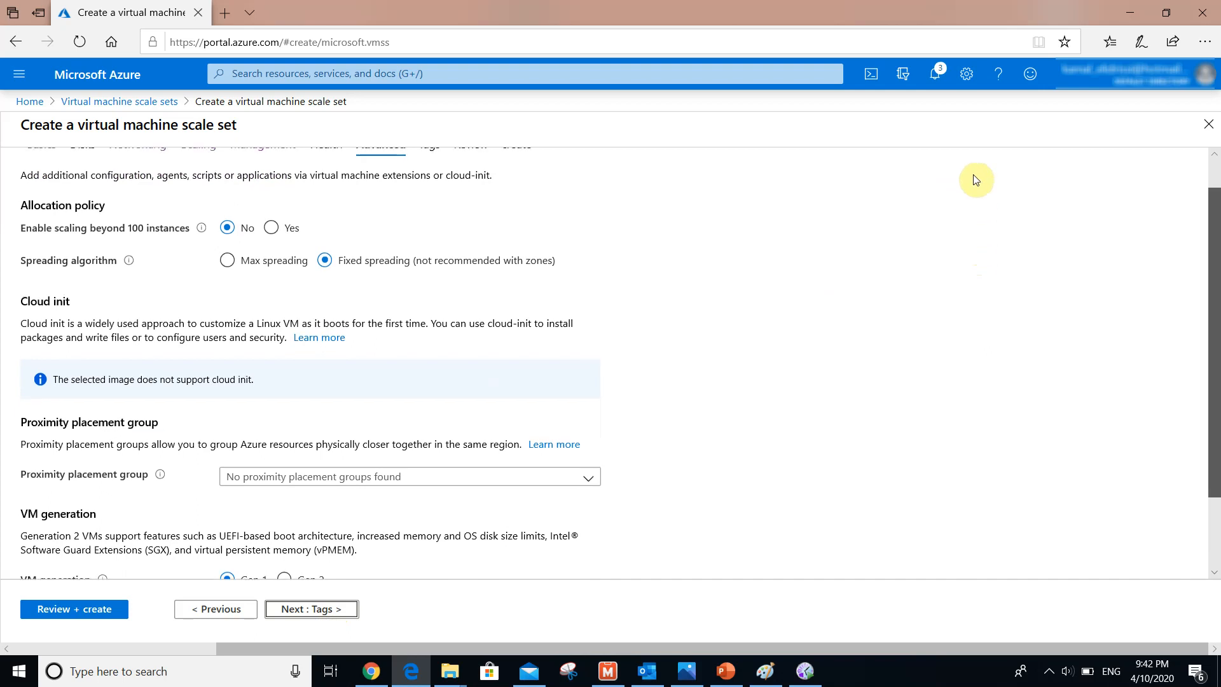
scroll(974, 177, up, 1)
scroll(980, 213, down, 1)
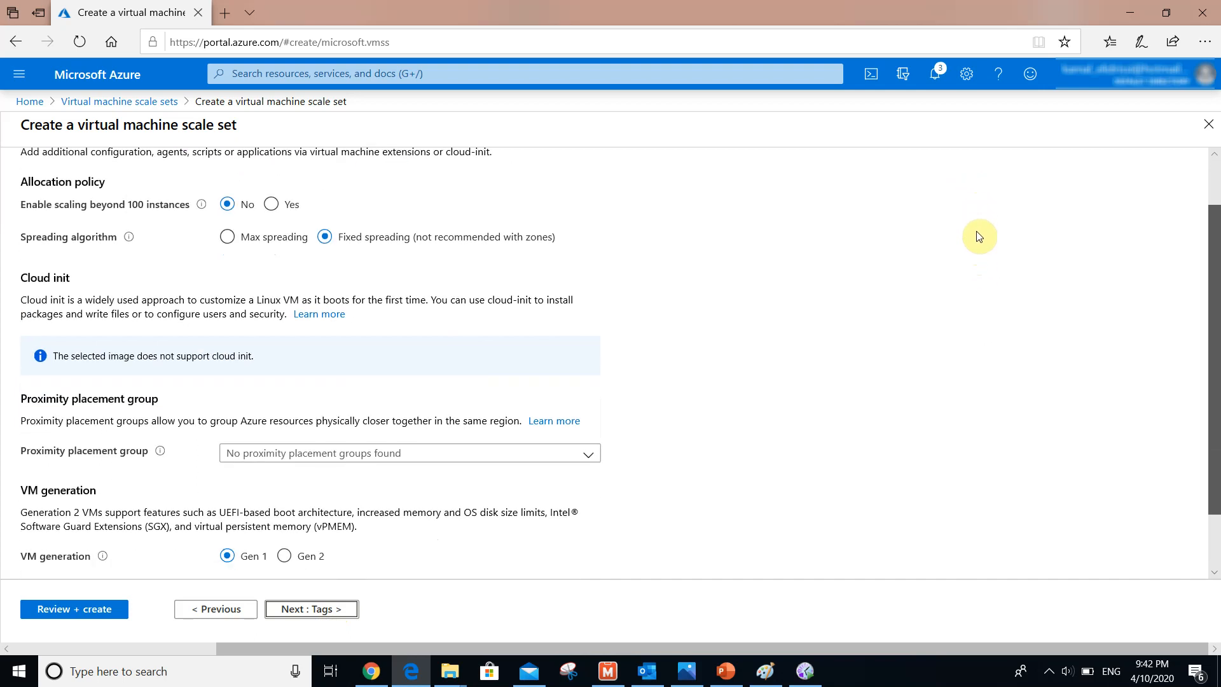
scroll(979, 238, down, 1)
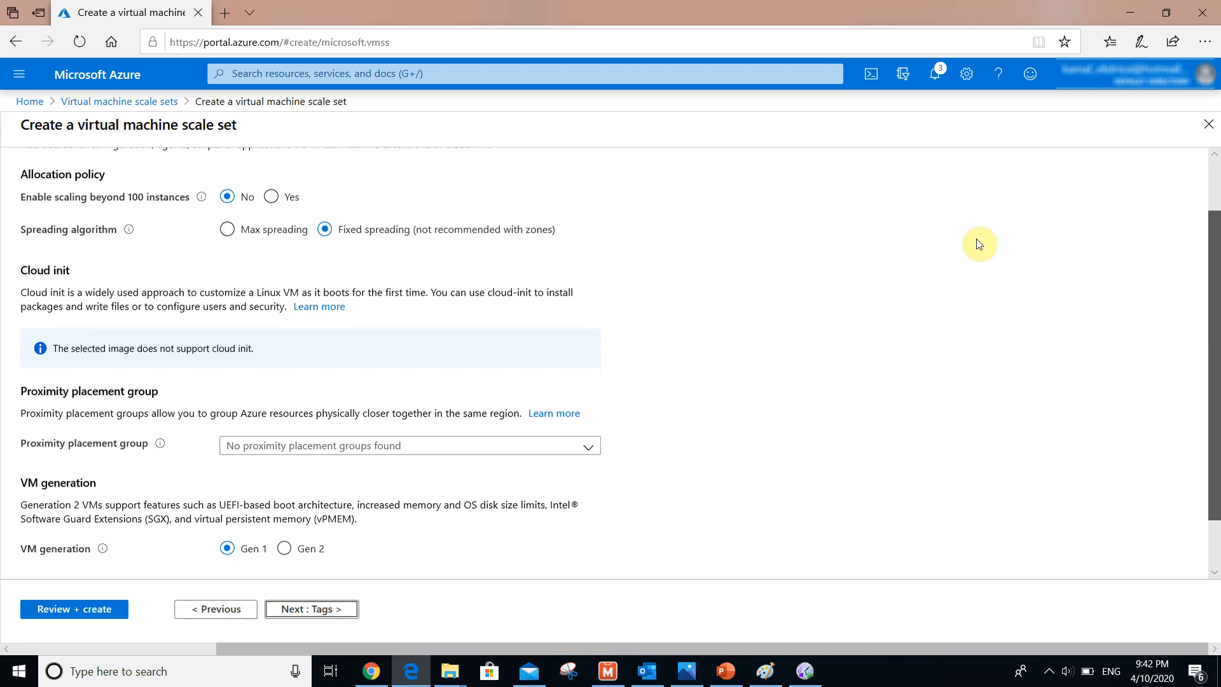
scroll(978, 251, down, 1)
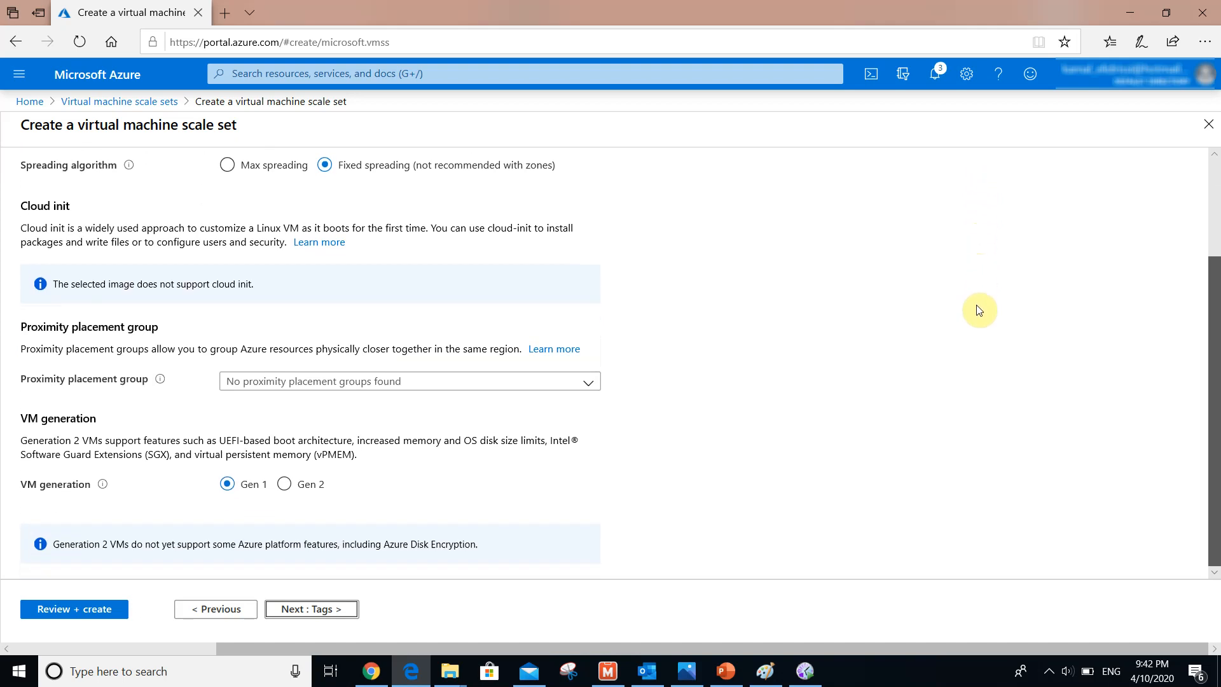
click(495, 382)
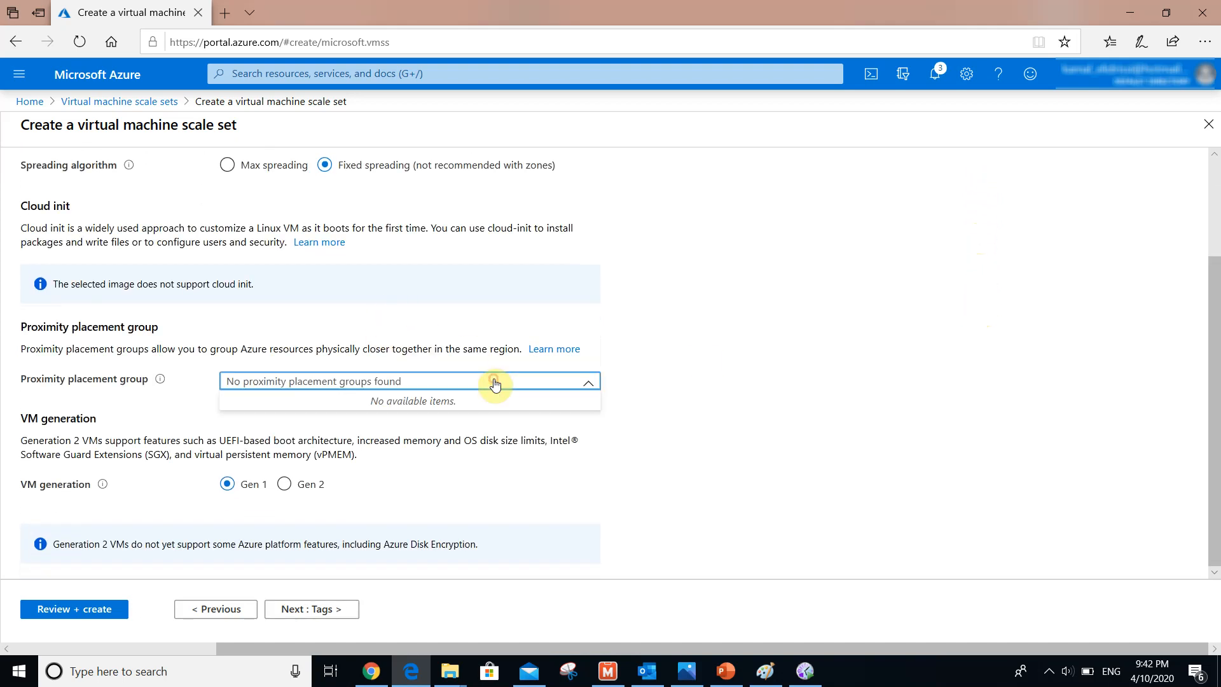
click(495, 382)
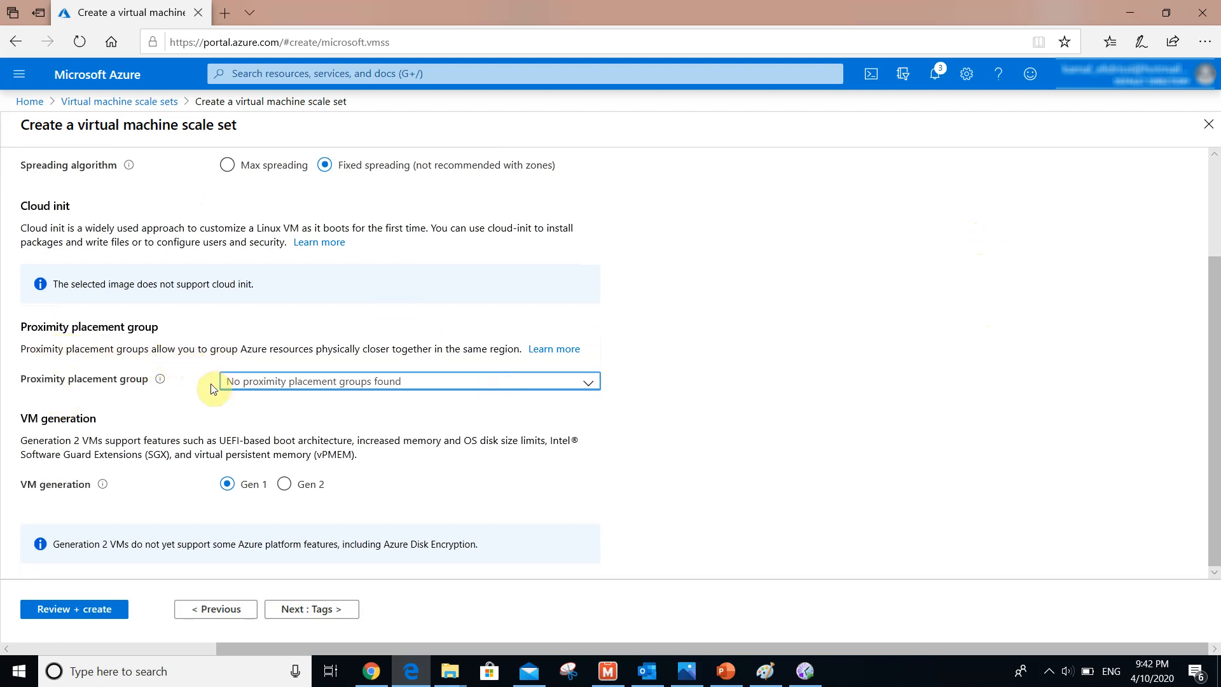
Skip the tags, go on to the review page and create the scale set
click(301, 611)
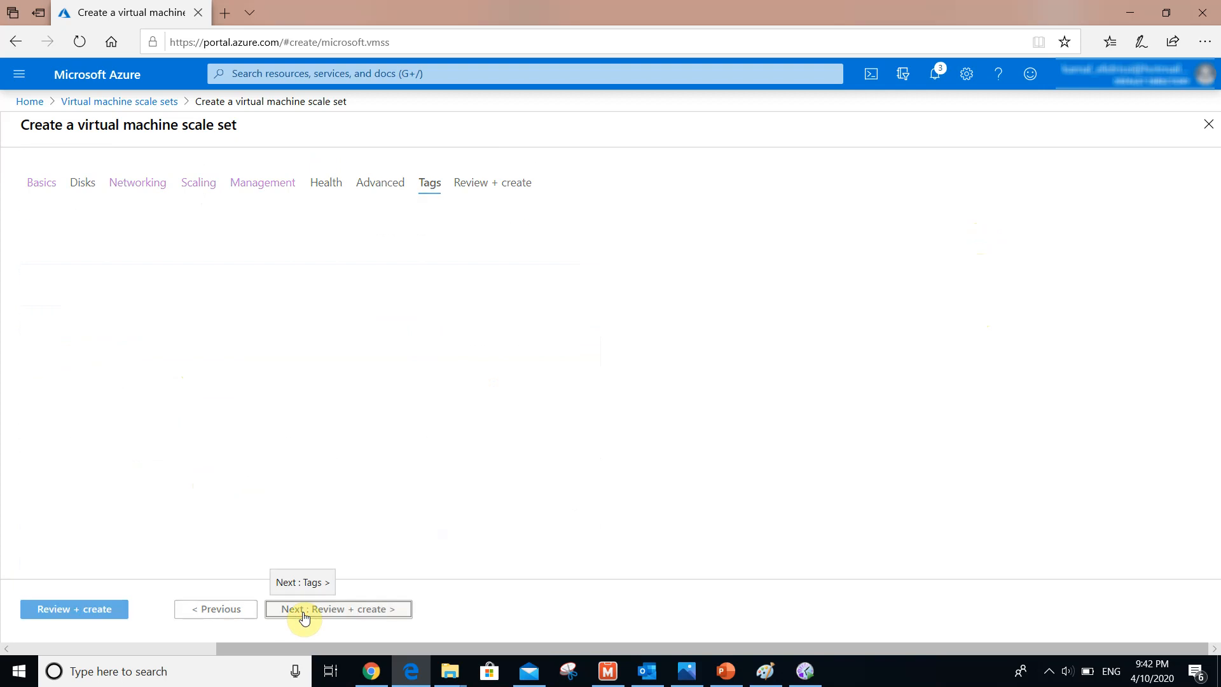
click(306, 609)
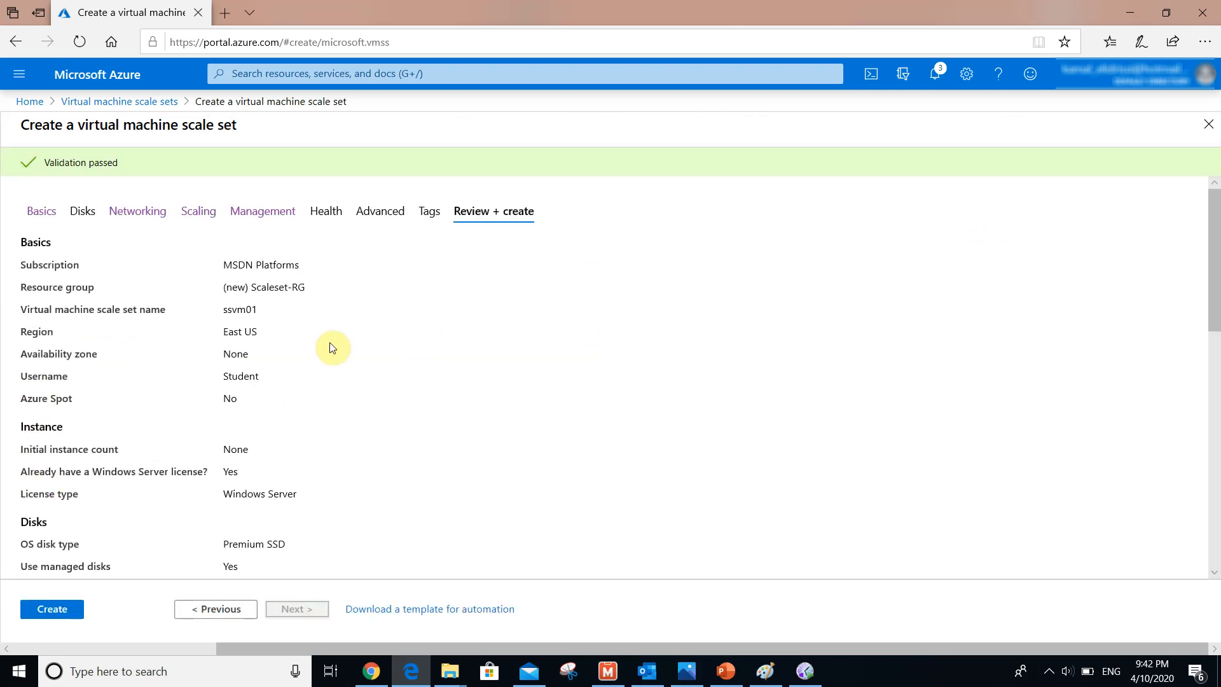
click(53, 608)
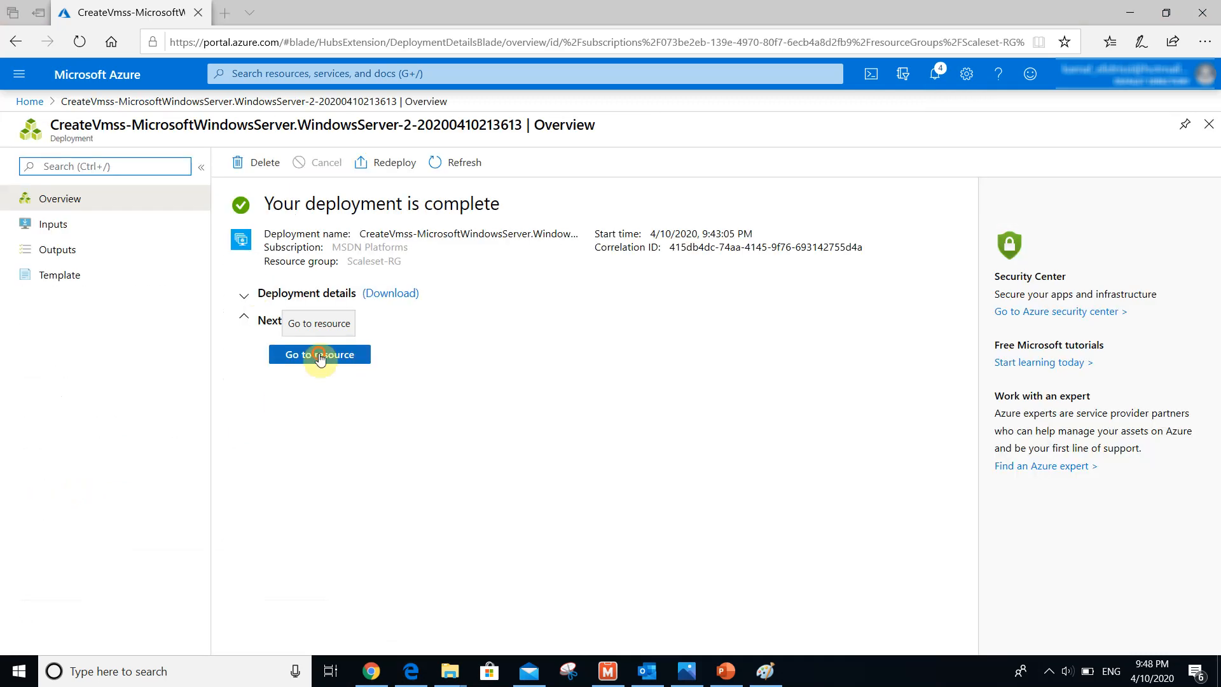
Open the deployed ssvm01 scale set and view its instances
click(318, 354)
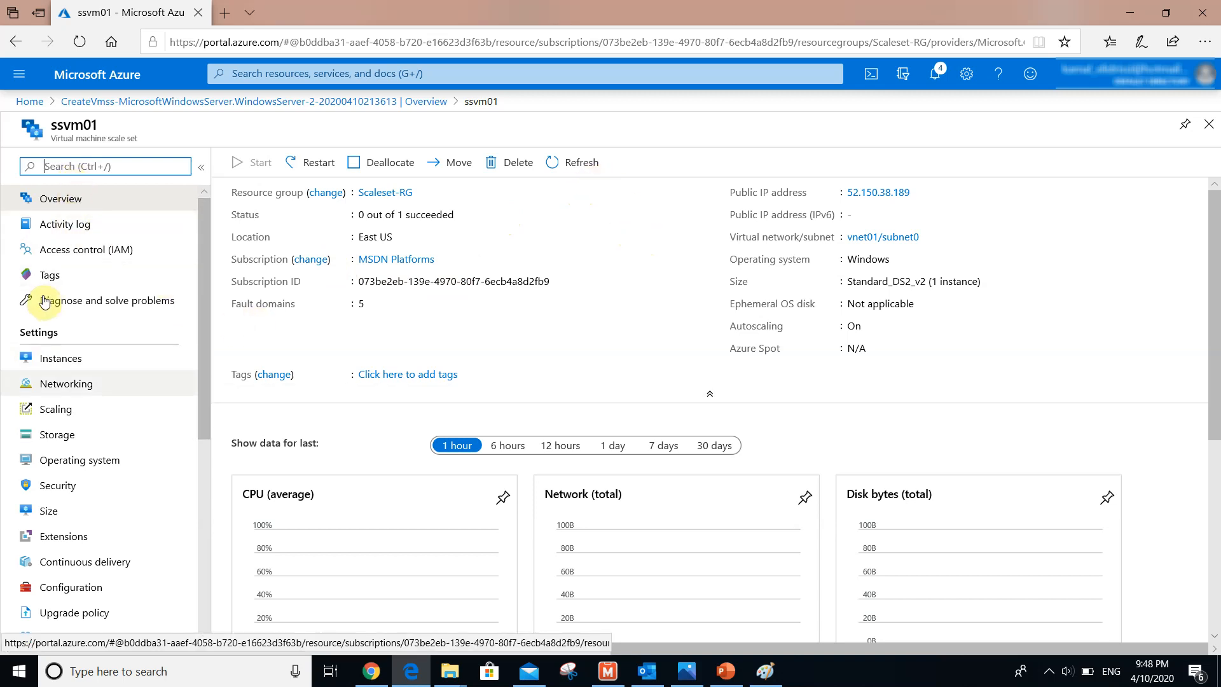
click(48, 358)
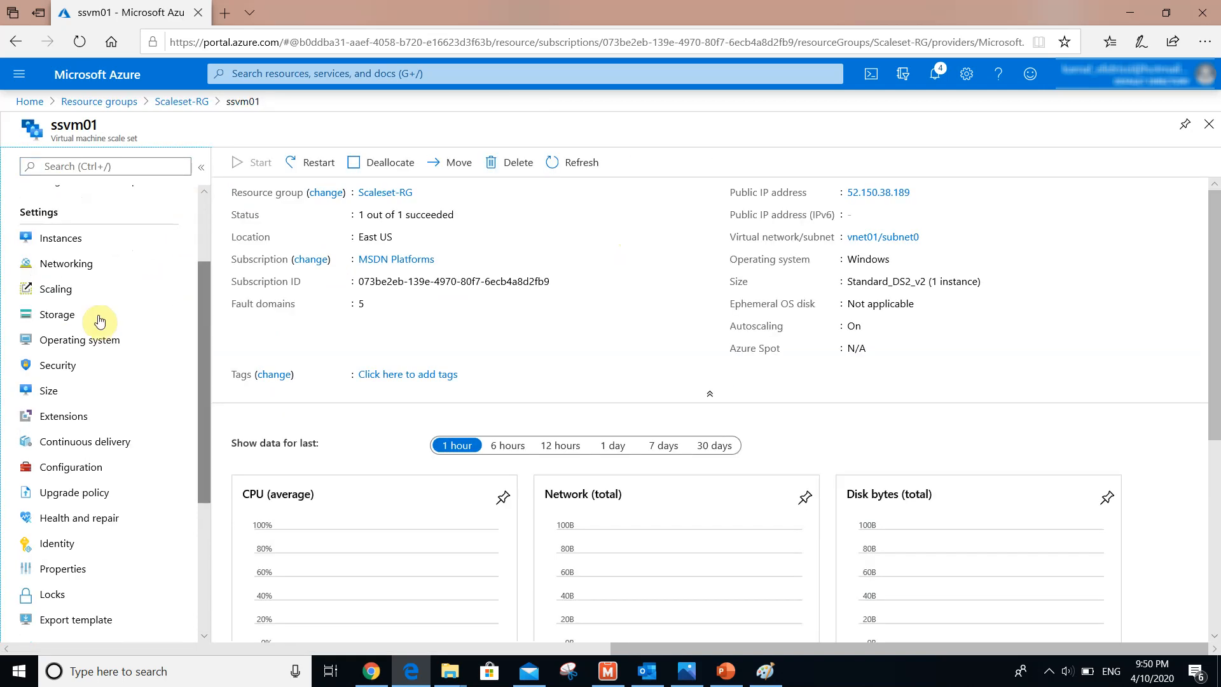
Switch to the PowerPoint demo slide and highlight the agenda item on installing IIS by using DSC extensions
click(737, 675)
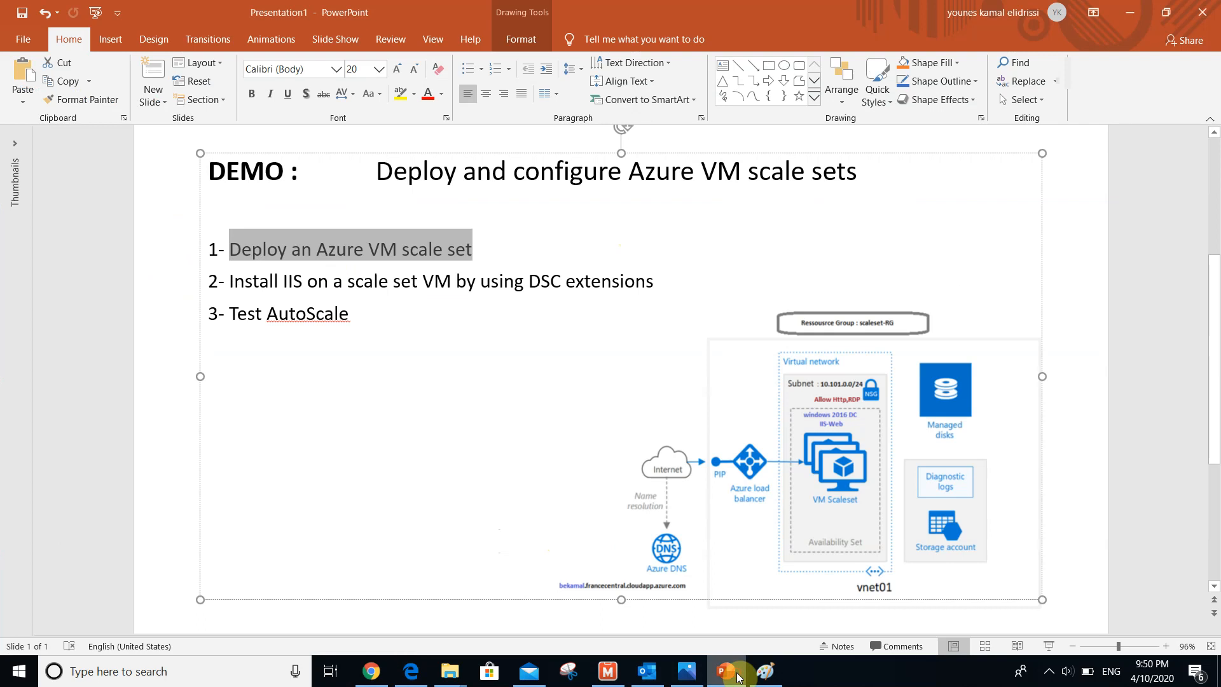
drag(183, 225, 510, 224)
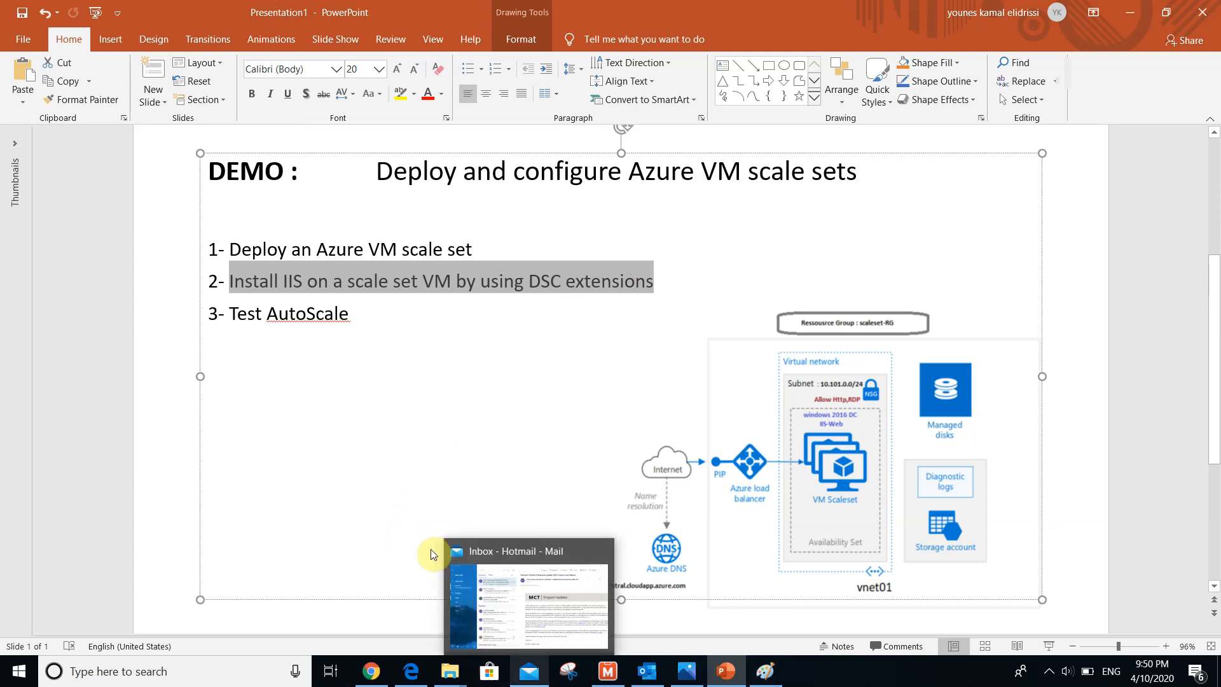
Switch to the Azure portal and start adding the PowerShell Desired State Configuration extension to the ssvm01 scale set
click(410, 676)
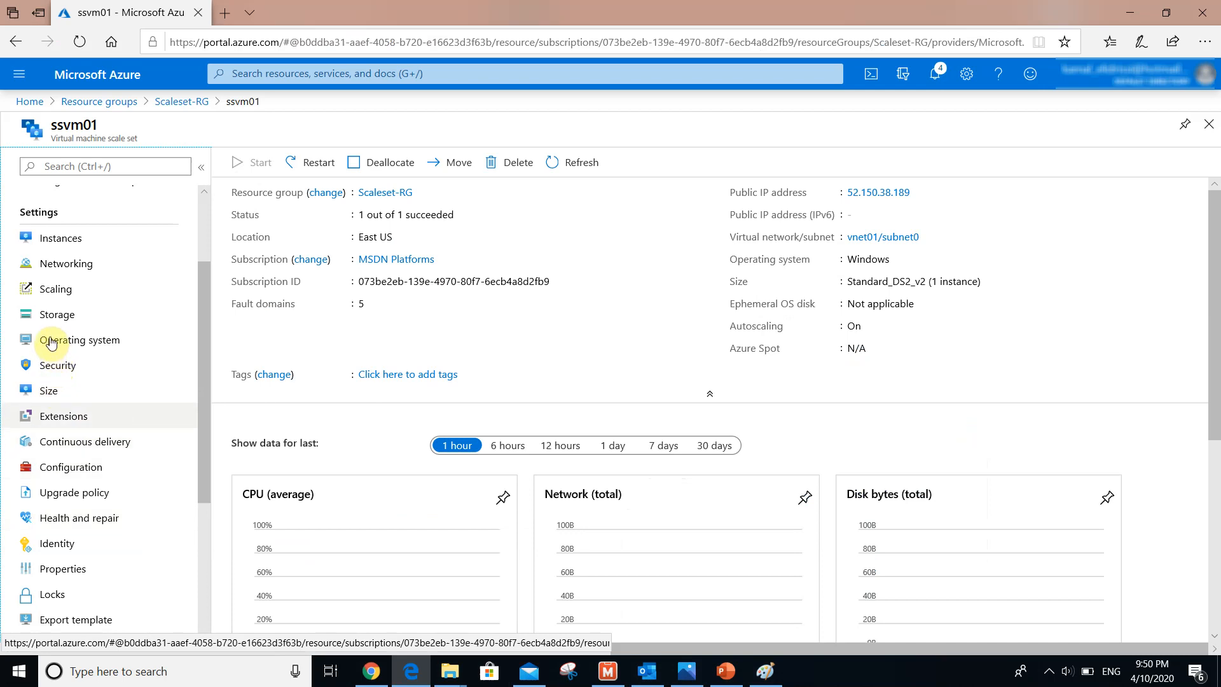
click(60, 416)
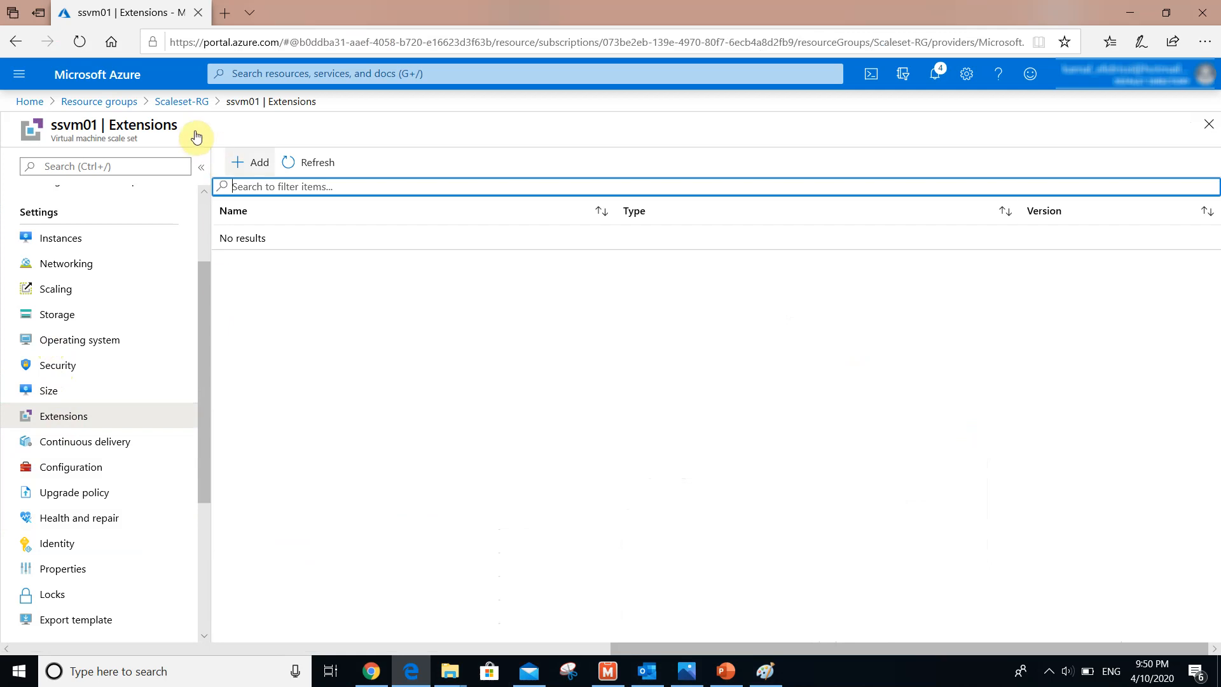
click(244, 165)
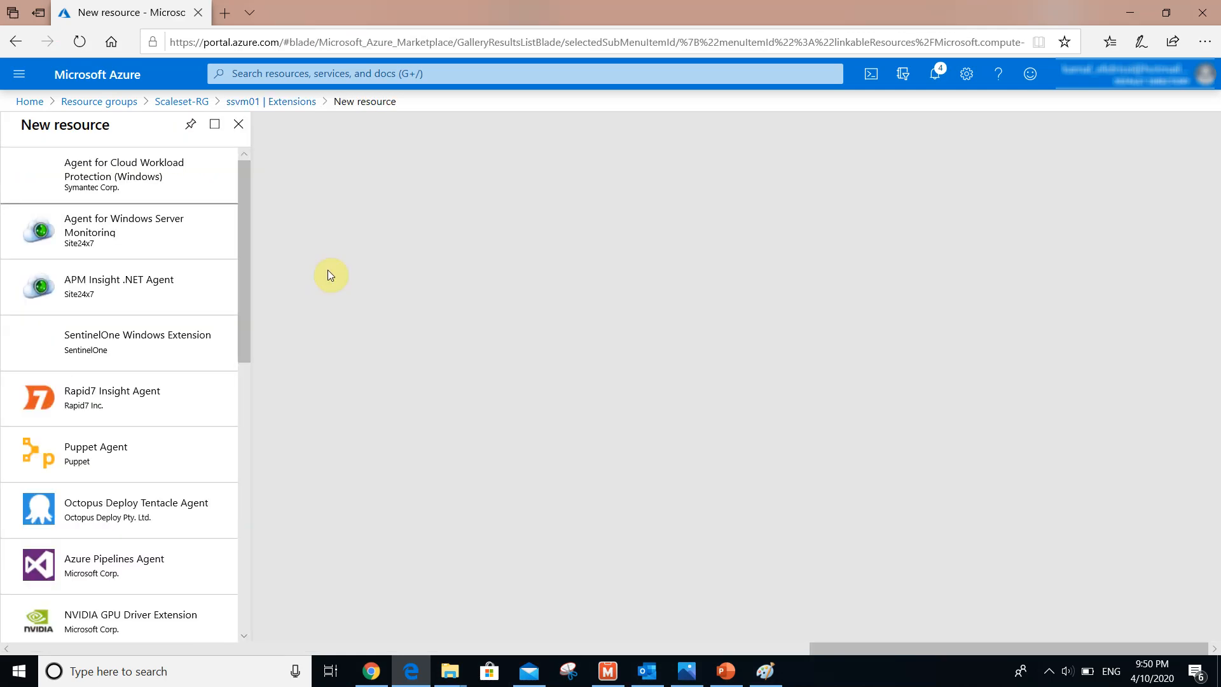
scroll(190, 246, down, 4)
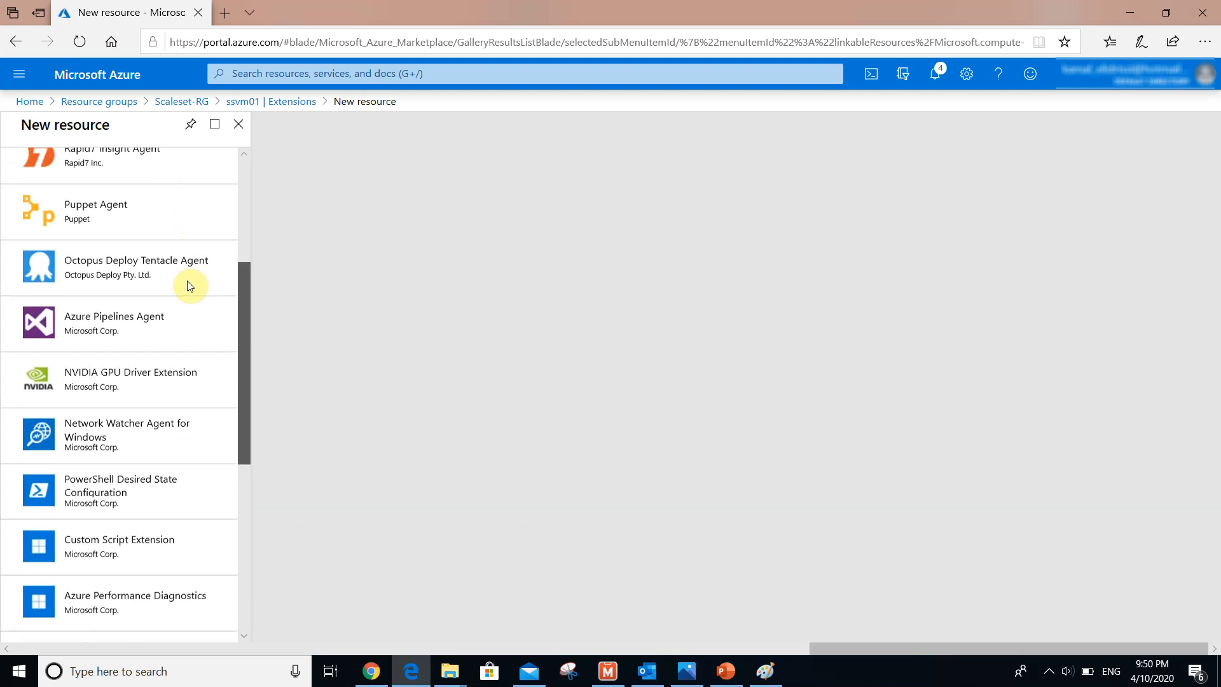
drag(234, 351, 241, 400)
scroll(199, 327, down, 2)
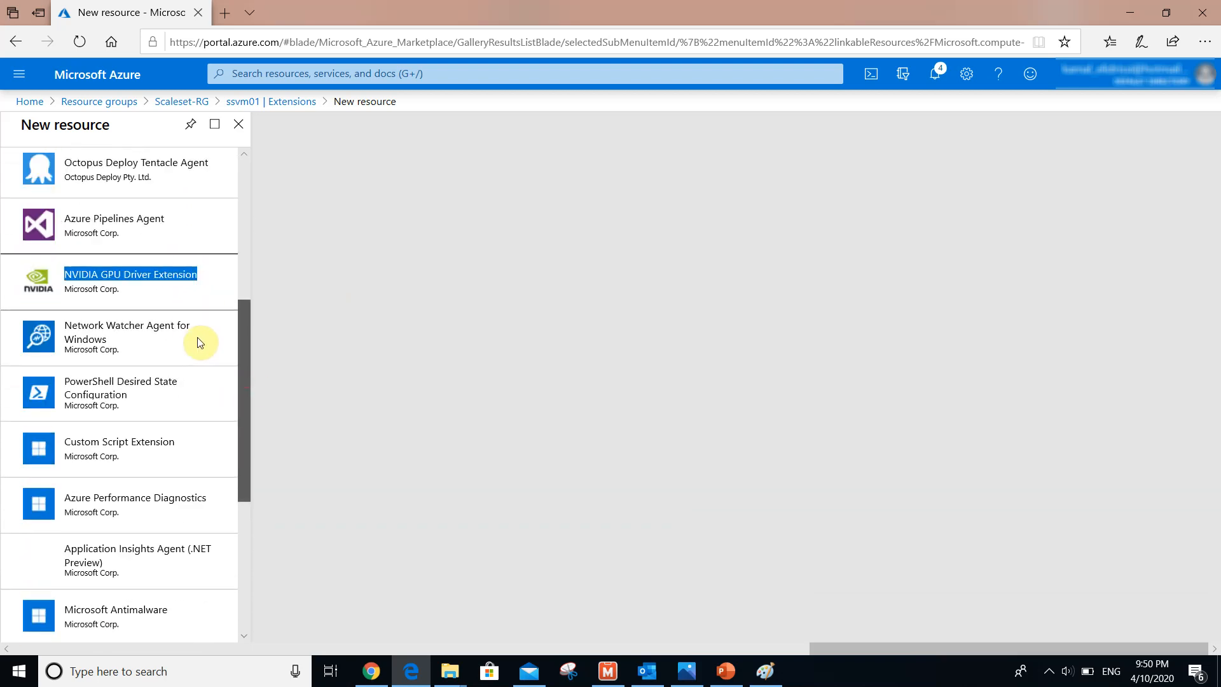
scroll(200, 348, down, 1)
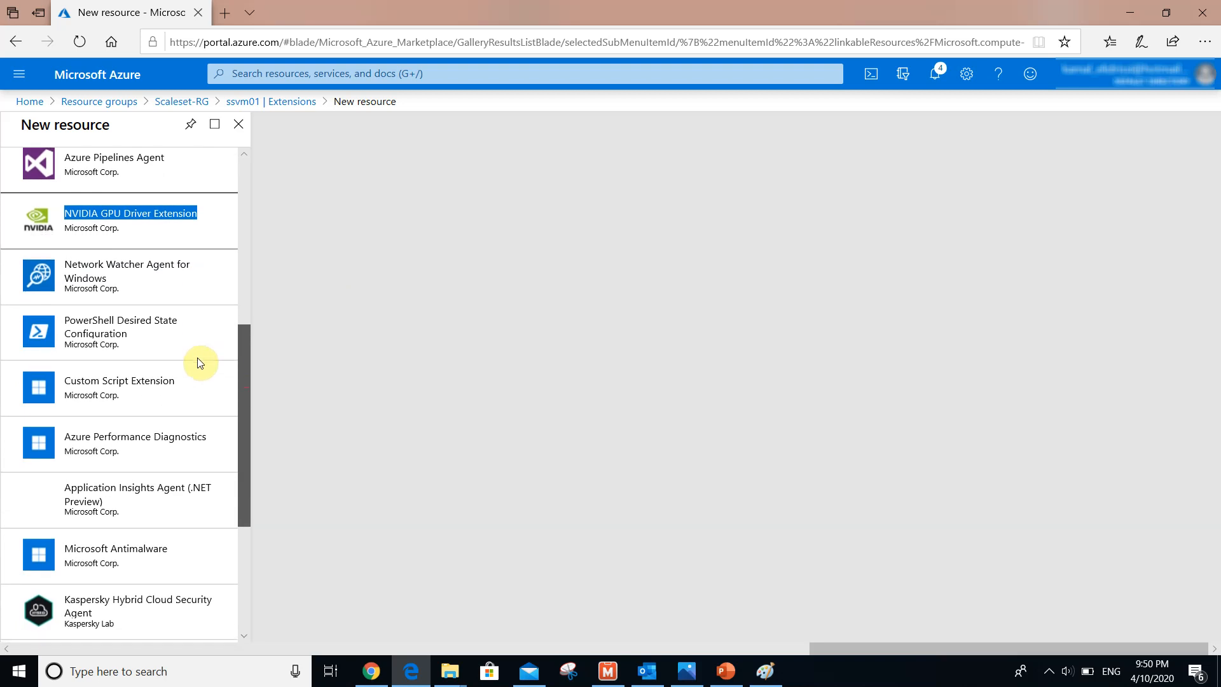
click(137, 339)
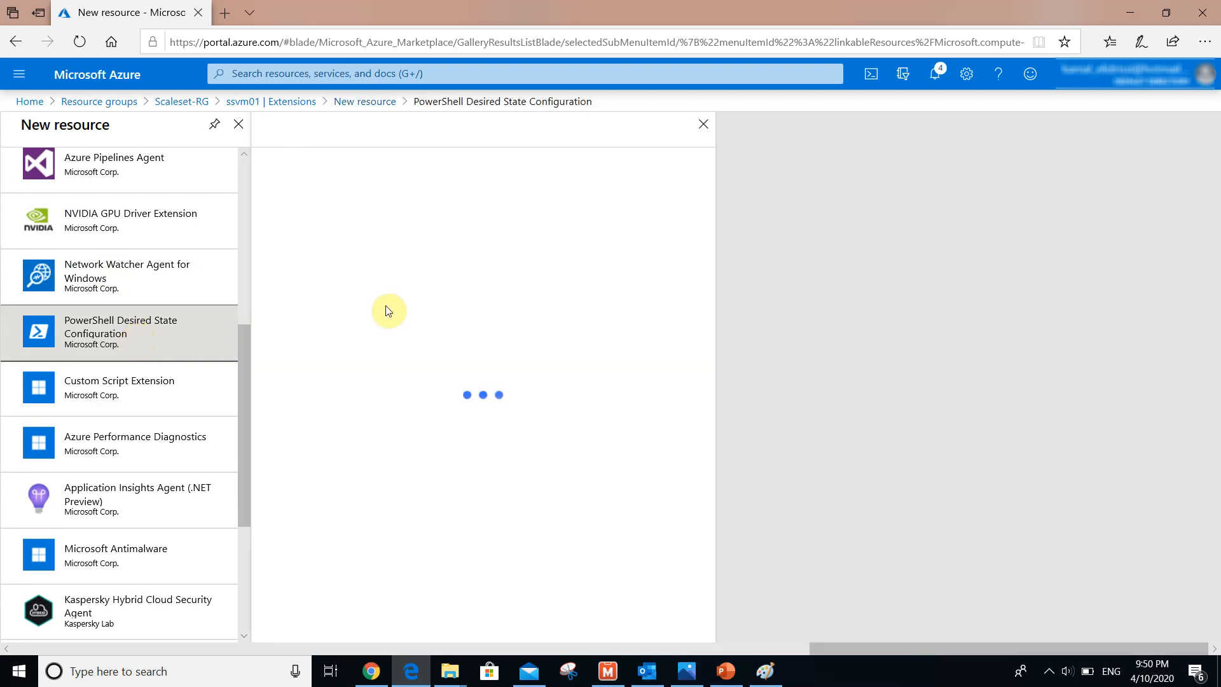
drag(386, 310, 239, 488)
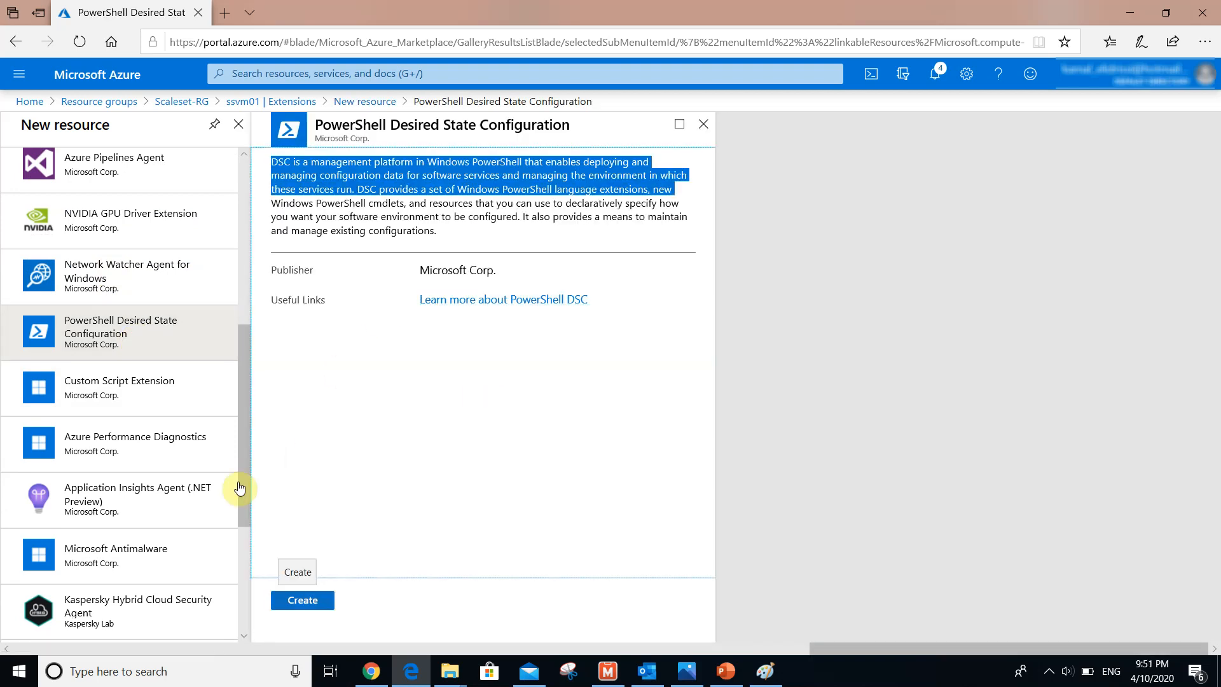
click(302, 600)
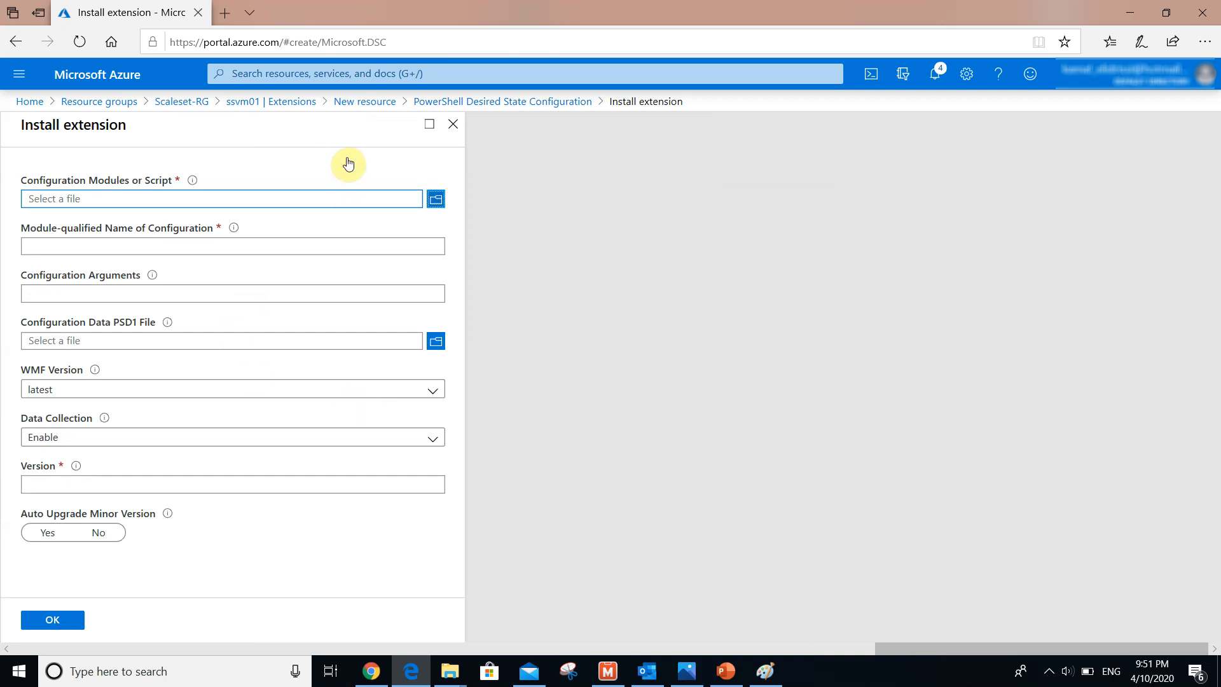
Install the extension from az-100-03_install_iis_vmss.zip with configuration az-100-03_install_iis_vmss.ps1\IISInstall, version 2.76 and automatic minor version upgrades
click(436, 199)
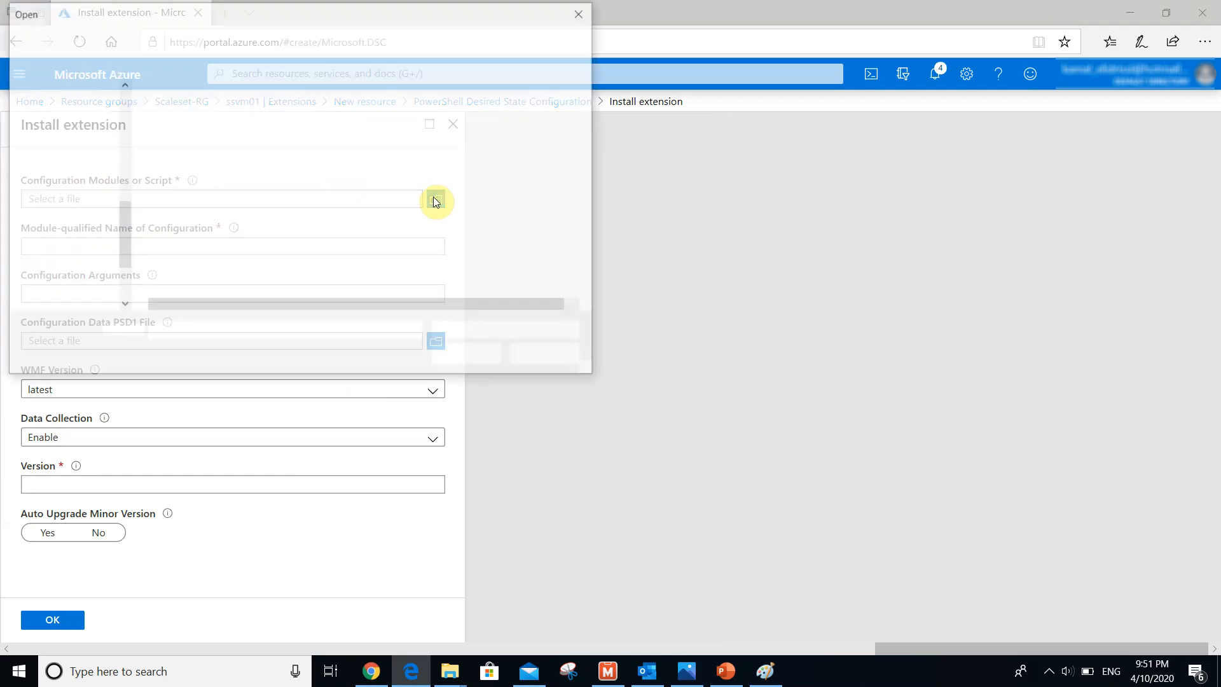
click(250, 146)
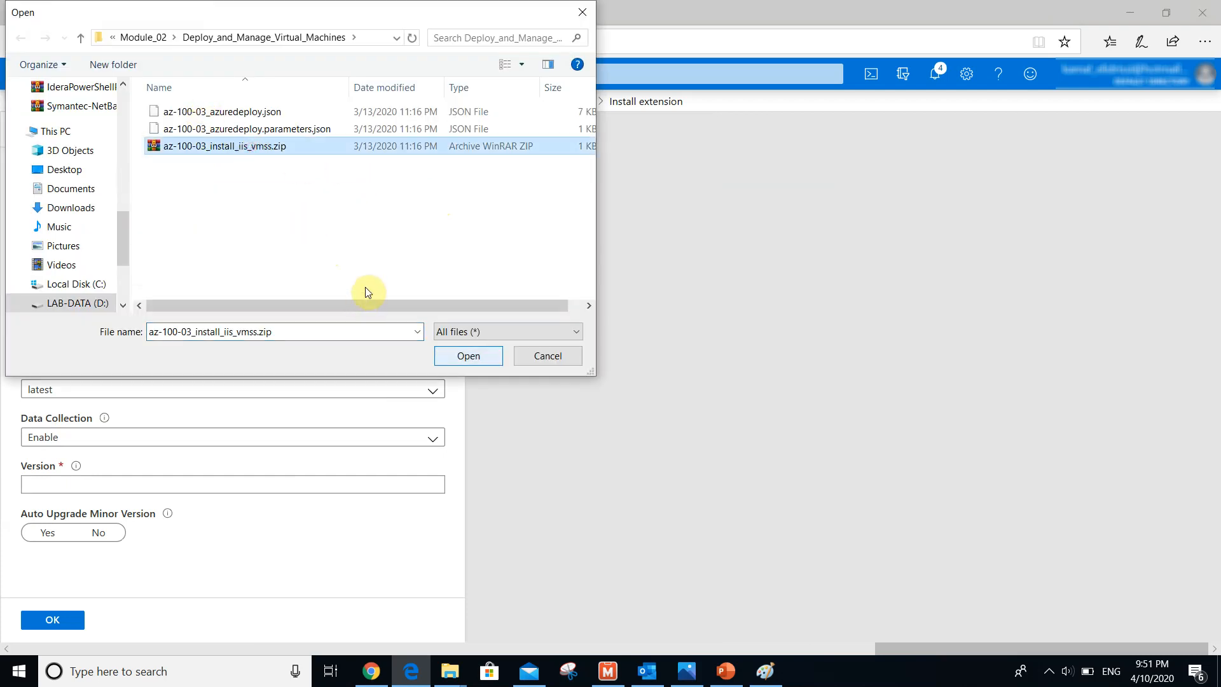
click(461, 356)
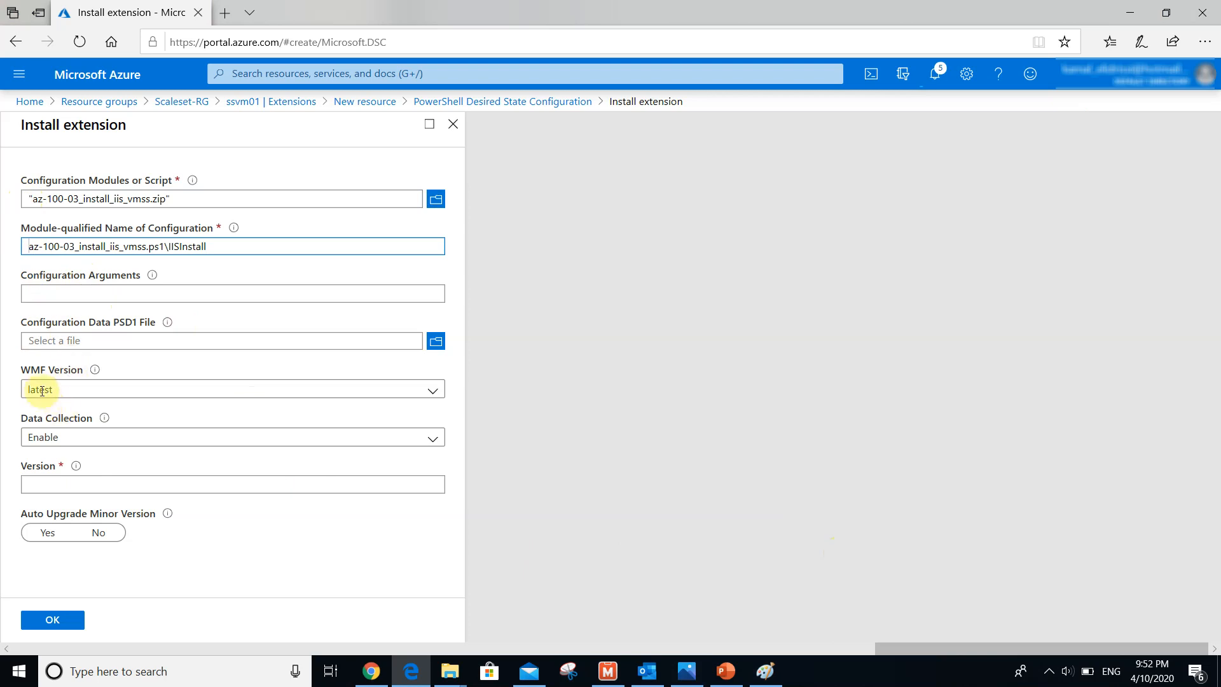
click(52, 486)
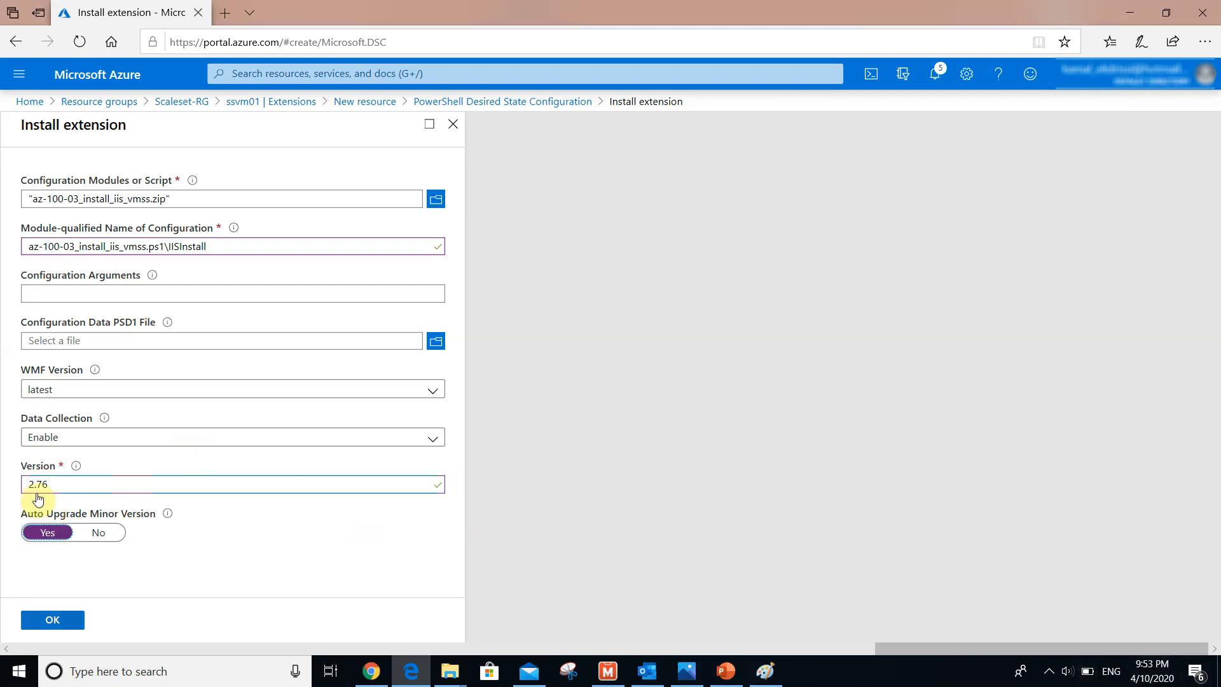
click(47, 620)
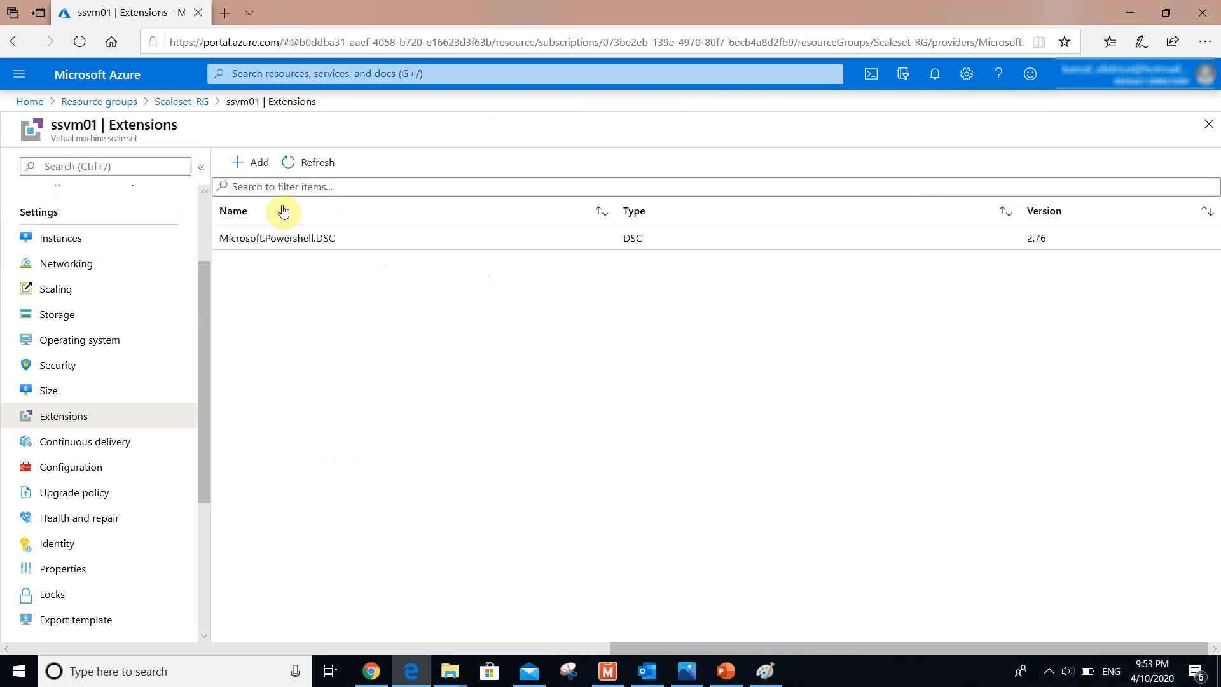
Upgrade the ssvm01_0 instance of the scale set to the latest model
click(75, 240)
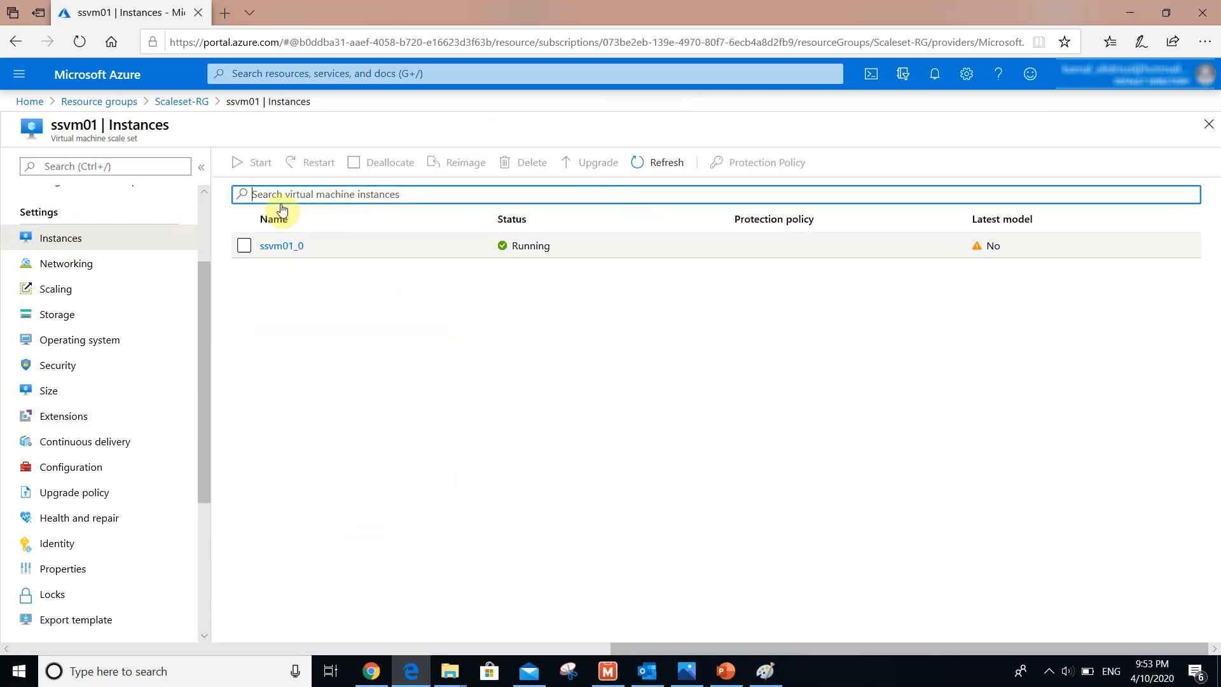
click(244, 245)
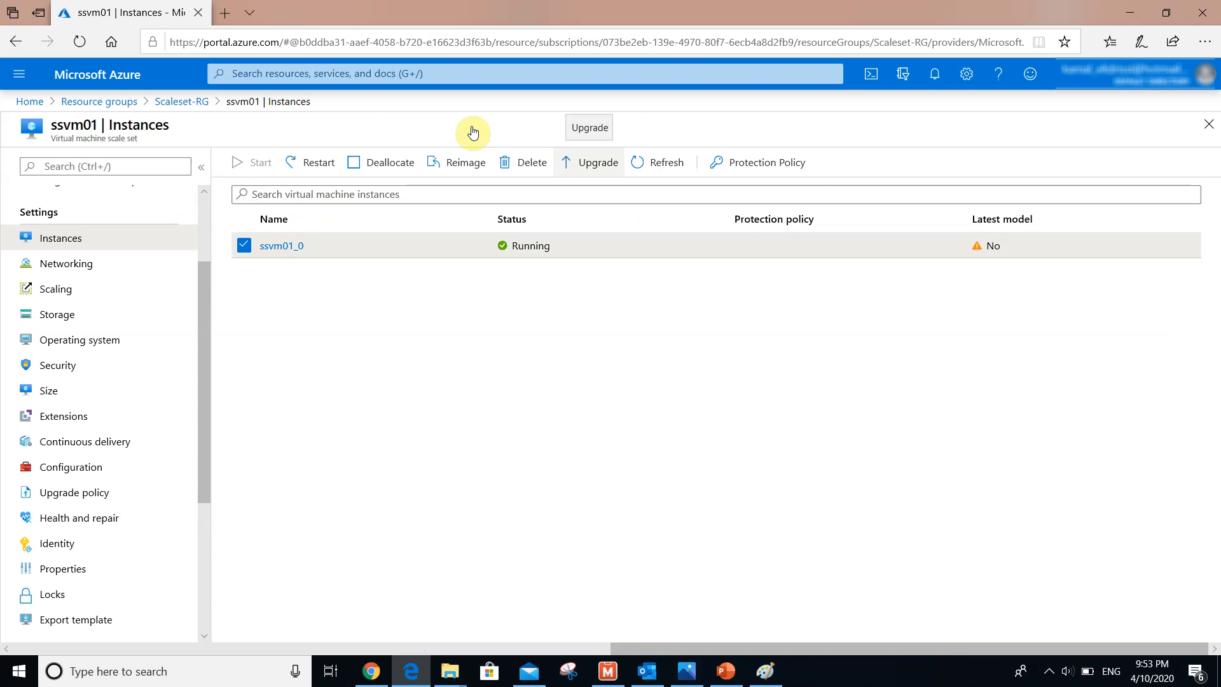
click(593, 162)
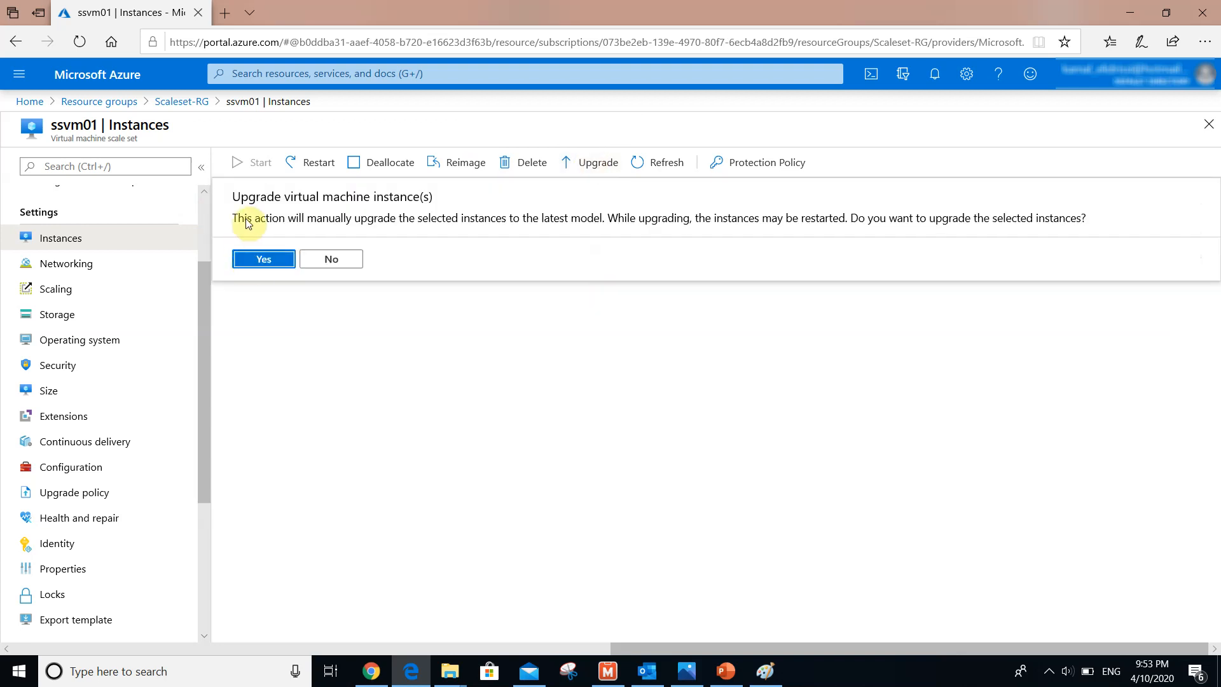
click(263, 258)
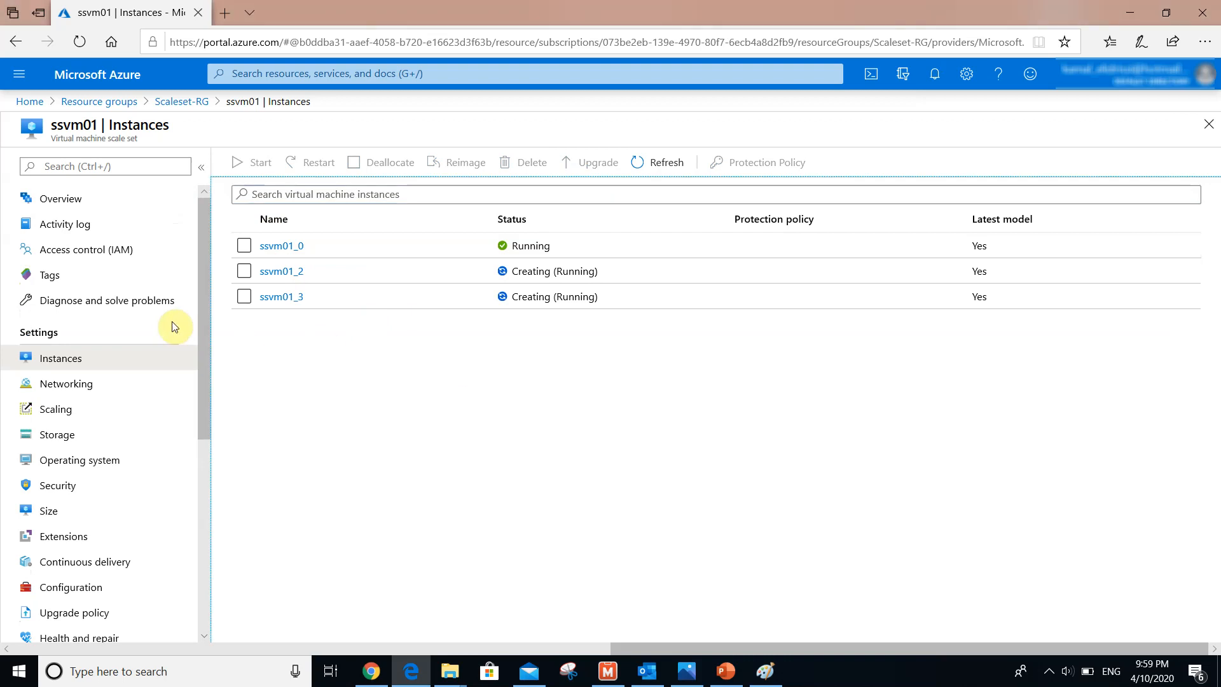
Review the ssvm01 overview and expand the activity log's scale-up, manual upgrade and write operations
click(64, 199)
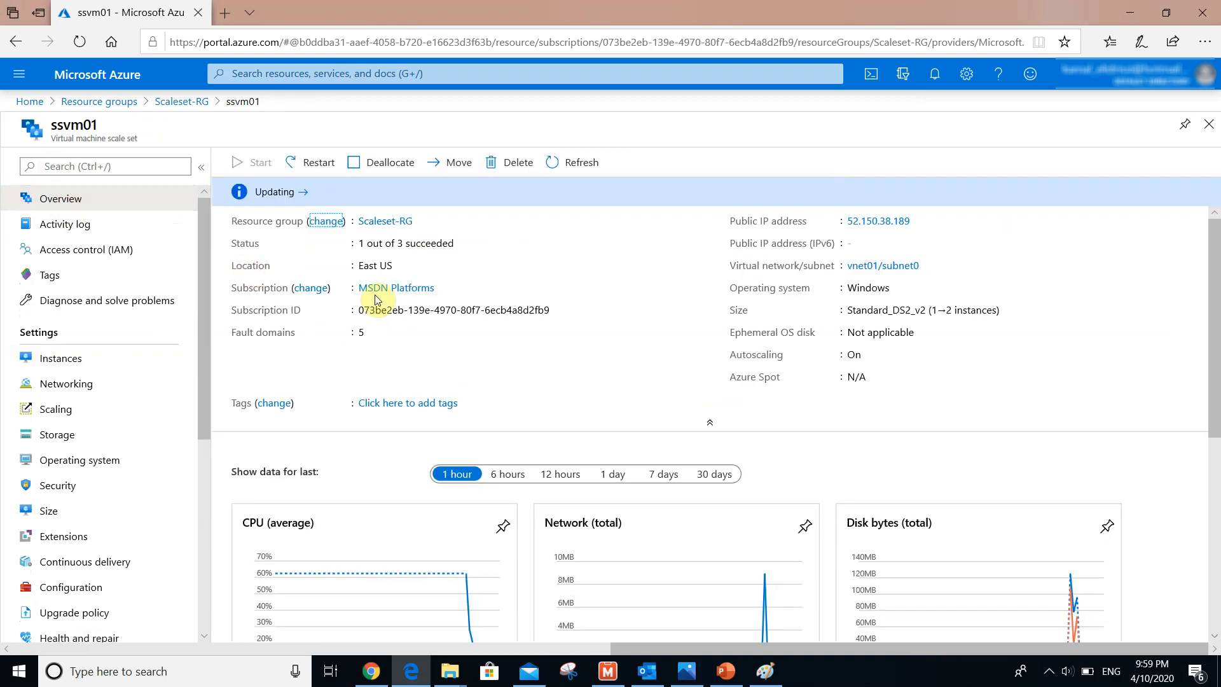
click(65, 226)
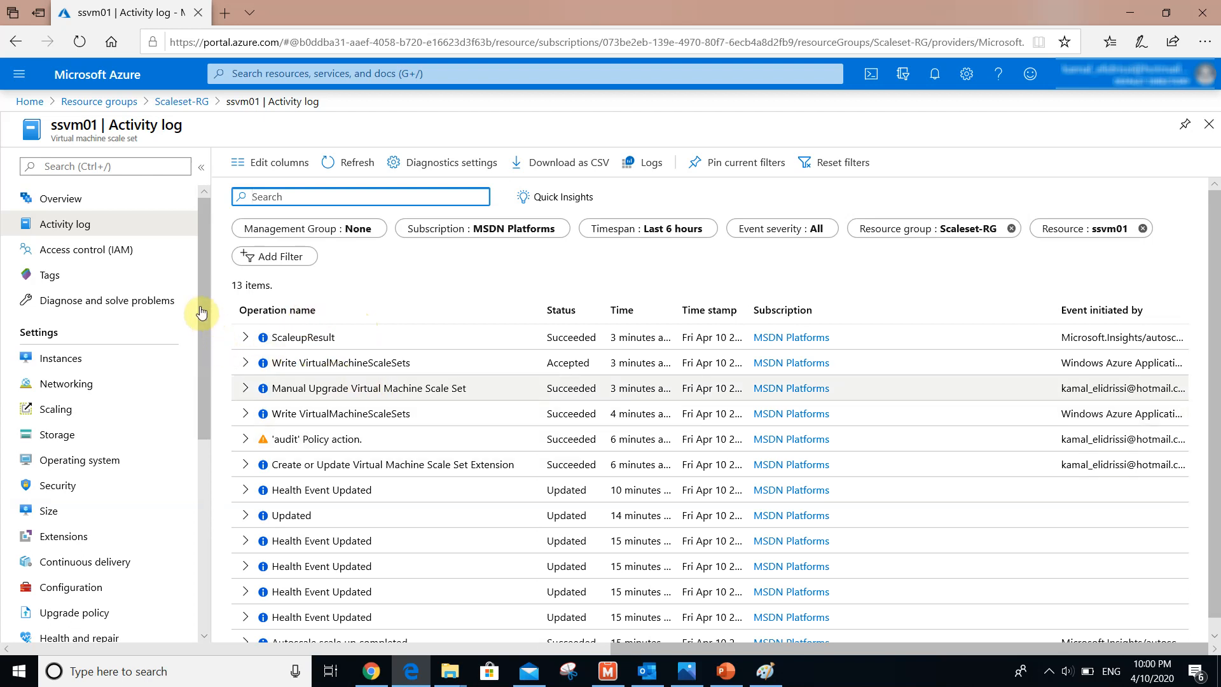
click(246, 388)
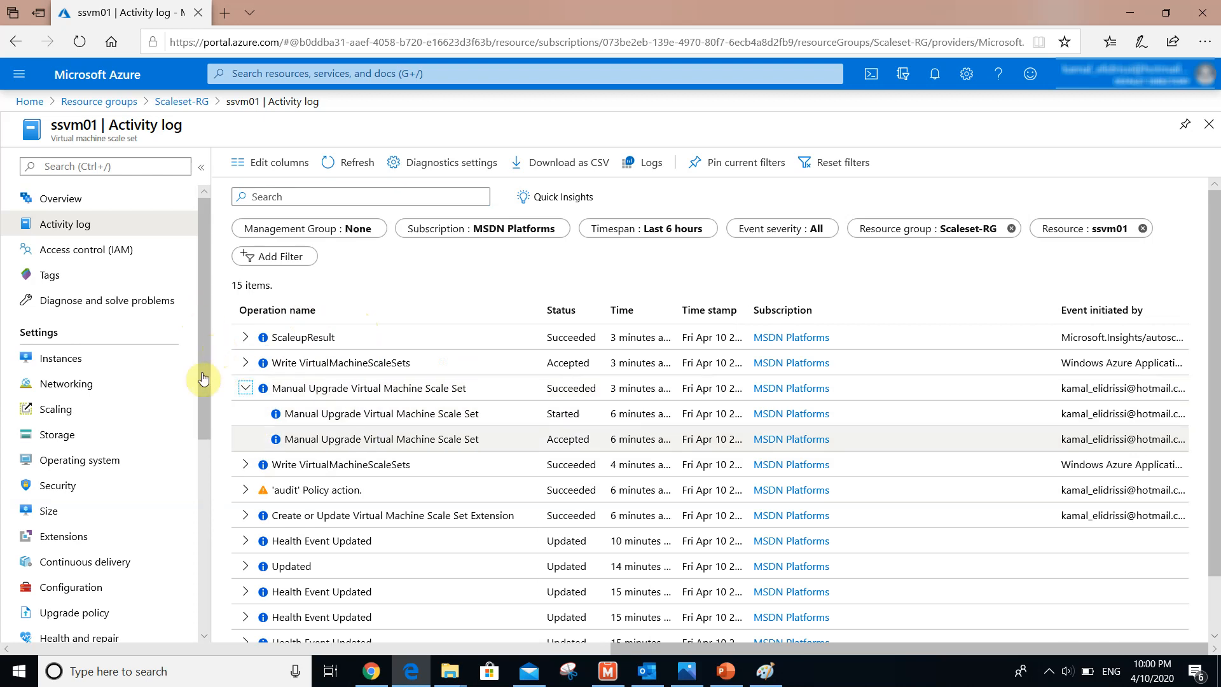
click(245, 465)
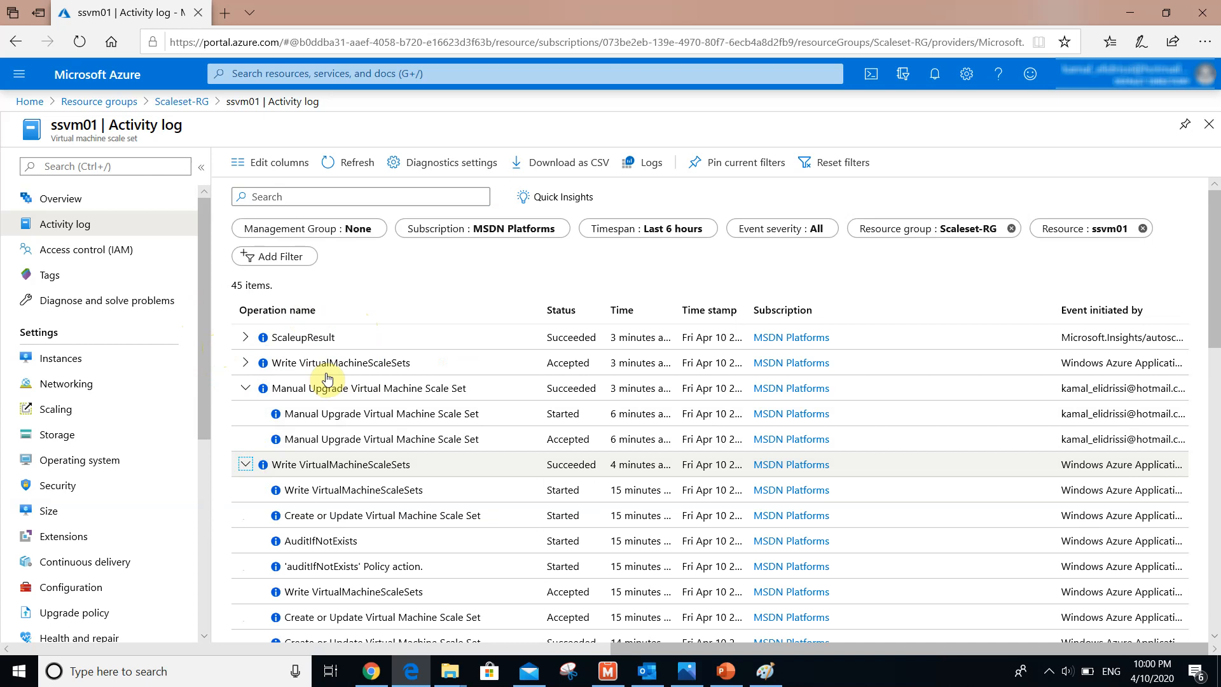
click(247, 337)
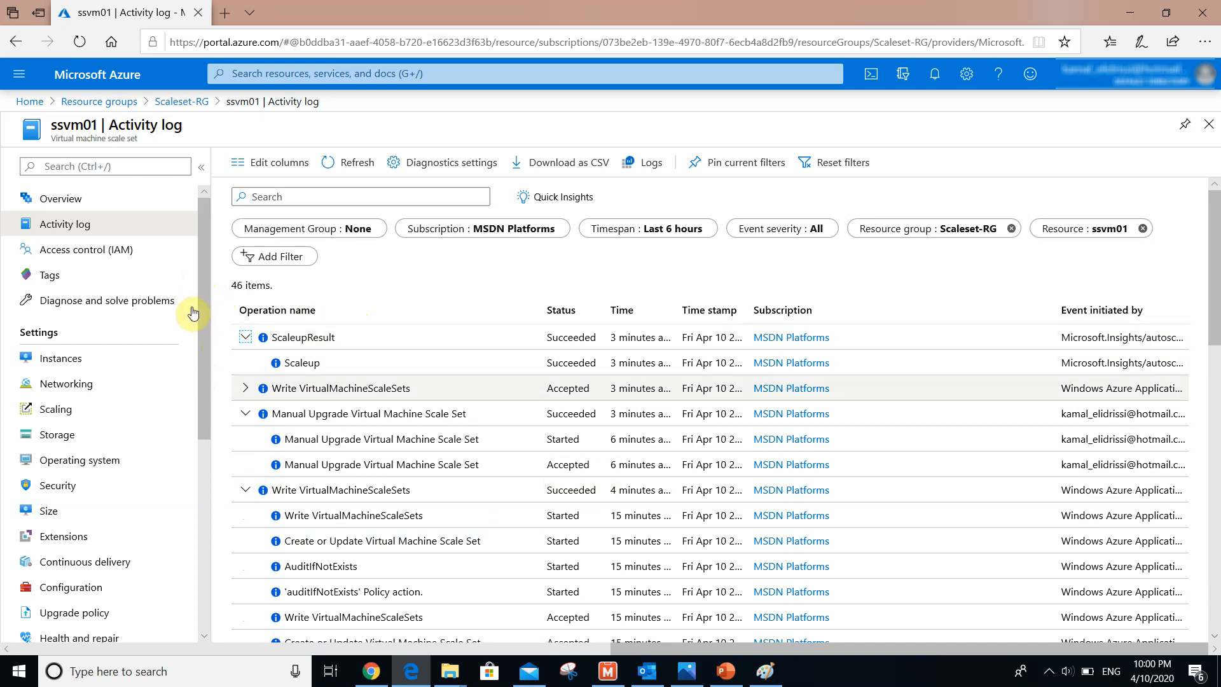
click(245, 388)
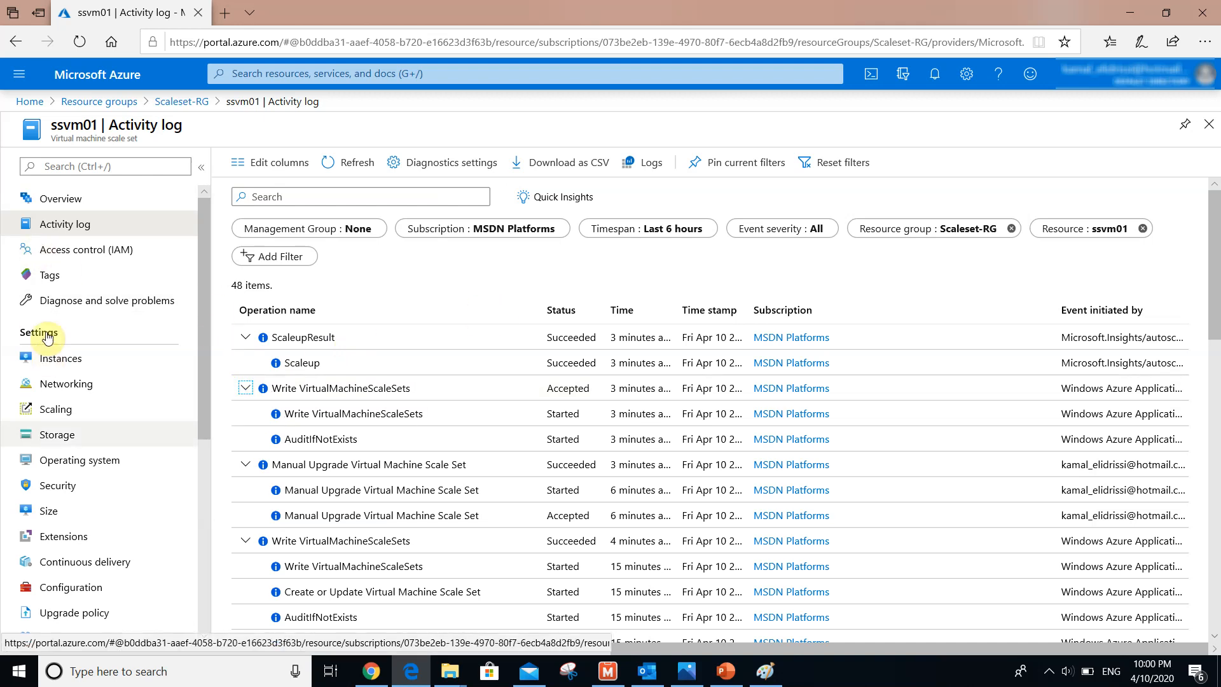
Refresh the ssvm01 instance list and check the scale set's inbound port rules
click(49, 357)
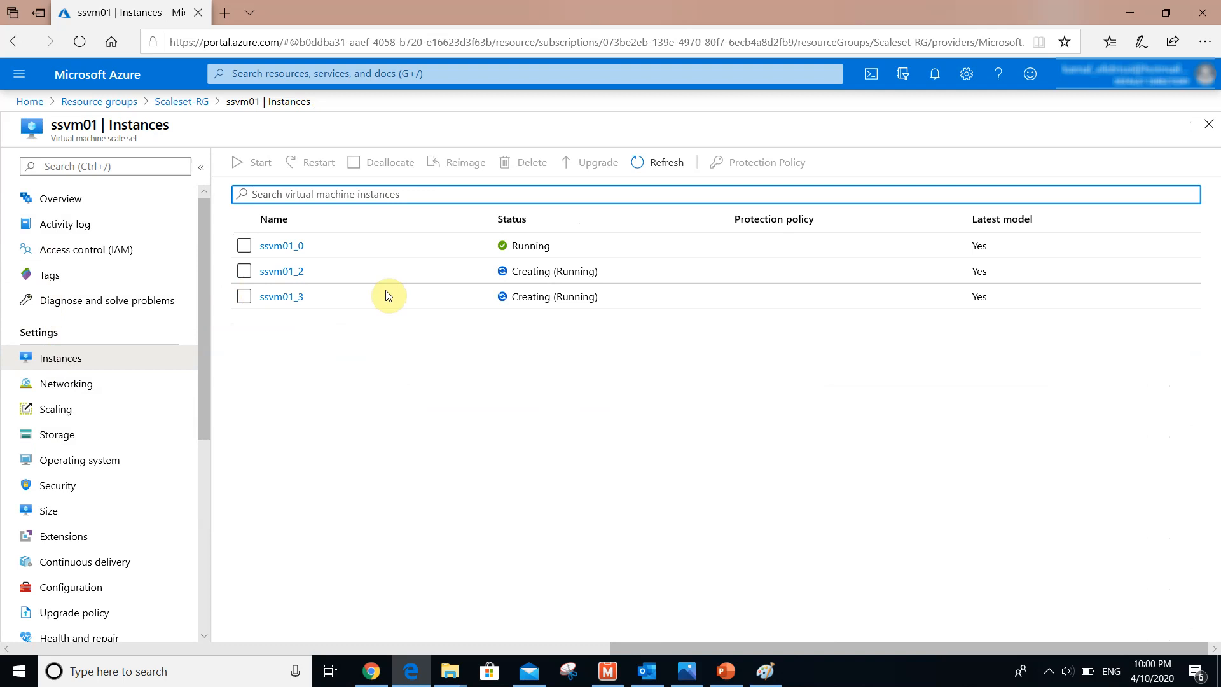
click(647, 162)
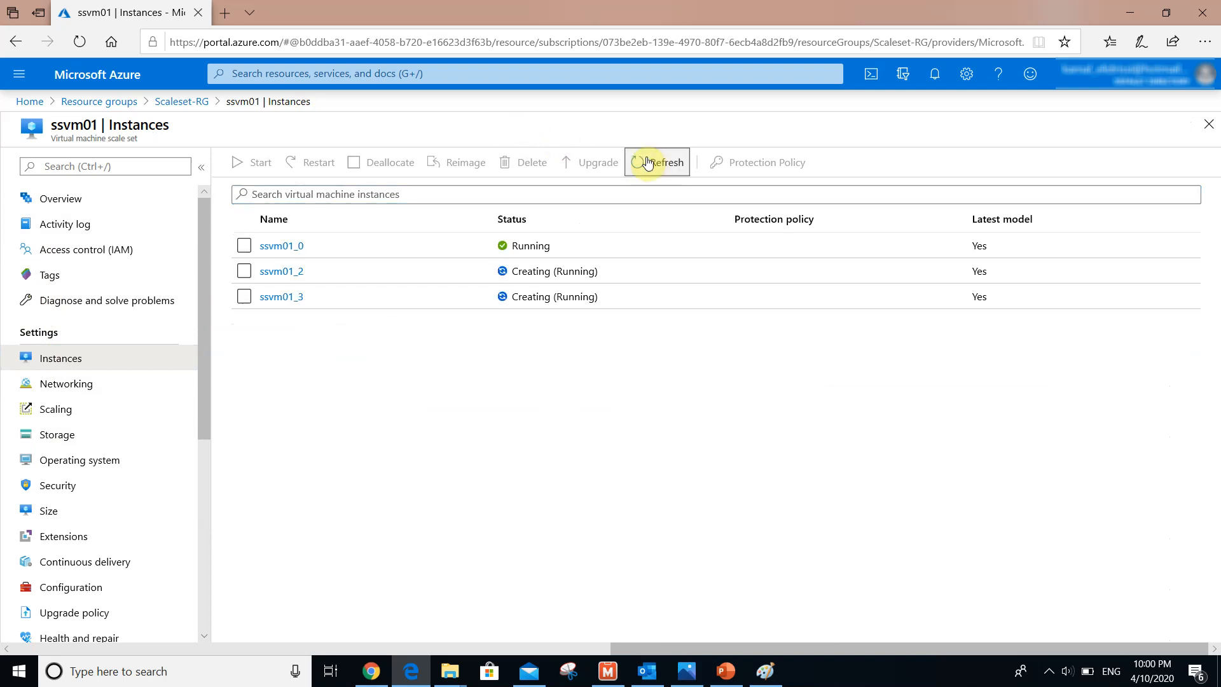
click(648, 163)
click(65, 383)
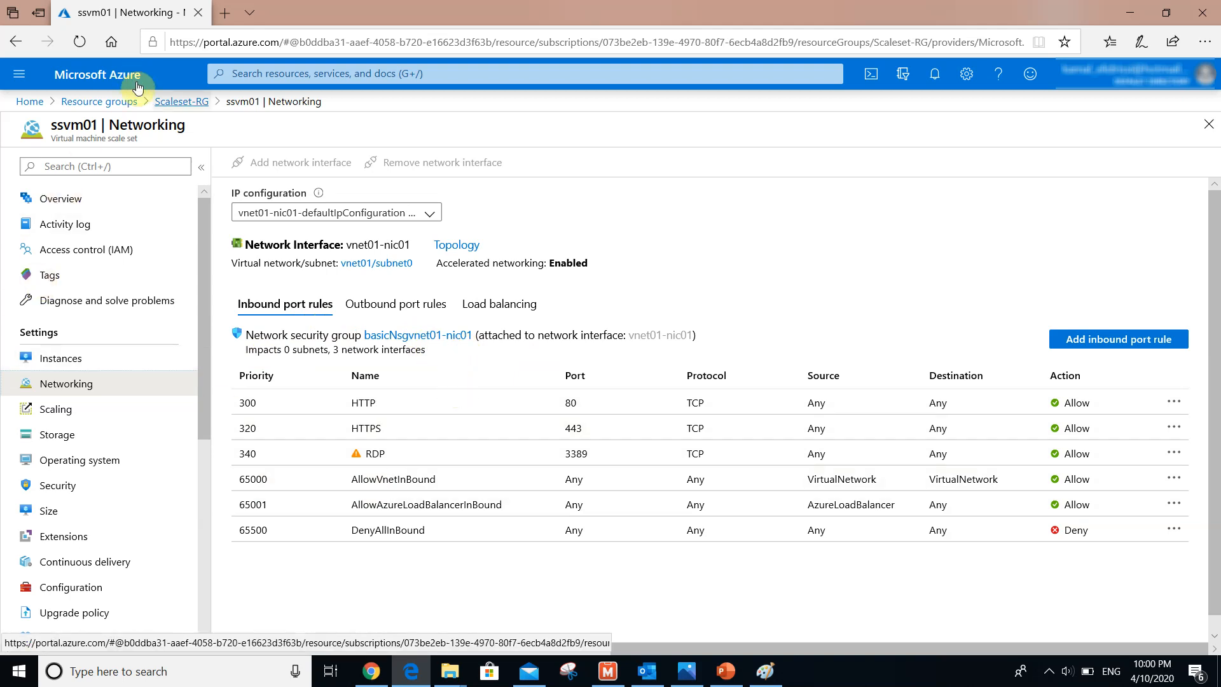
Set the DNS name label of the ssvm01-ip public IP address in Scaleset-RG to bekamal and save it
click(173, 102)
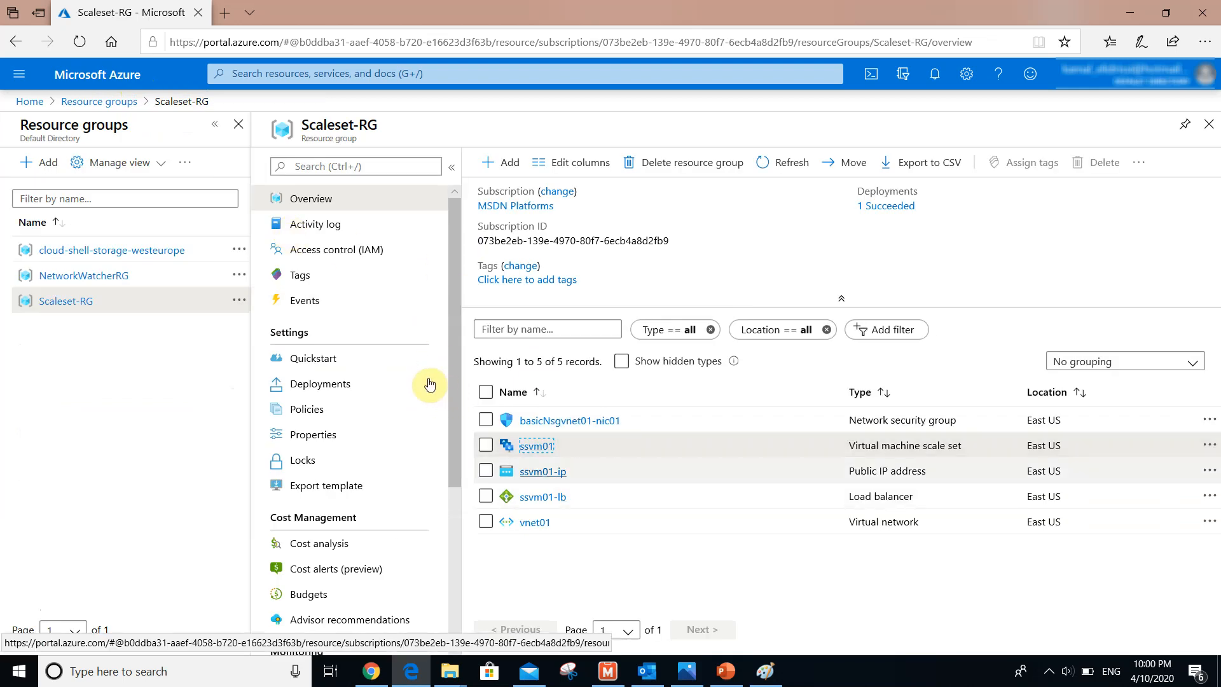
click(536, 473)
click(535, 476)
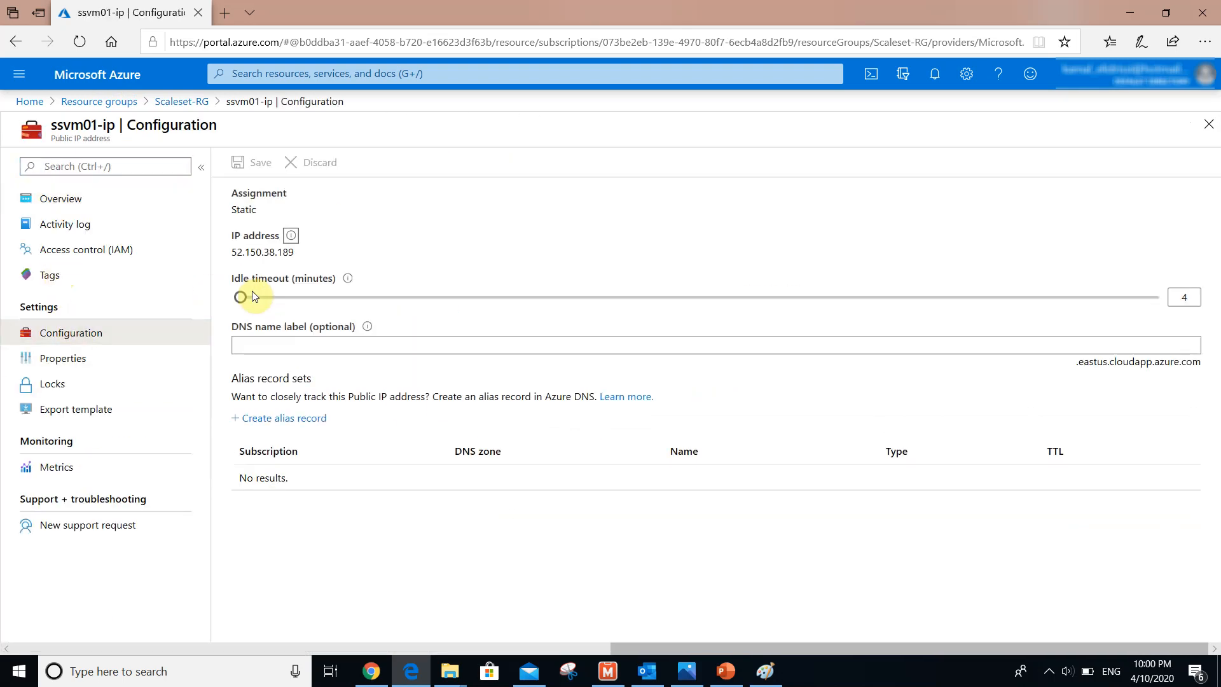
click(255, 344)
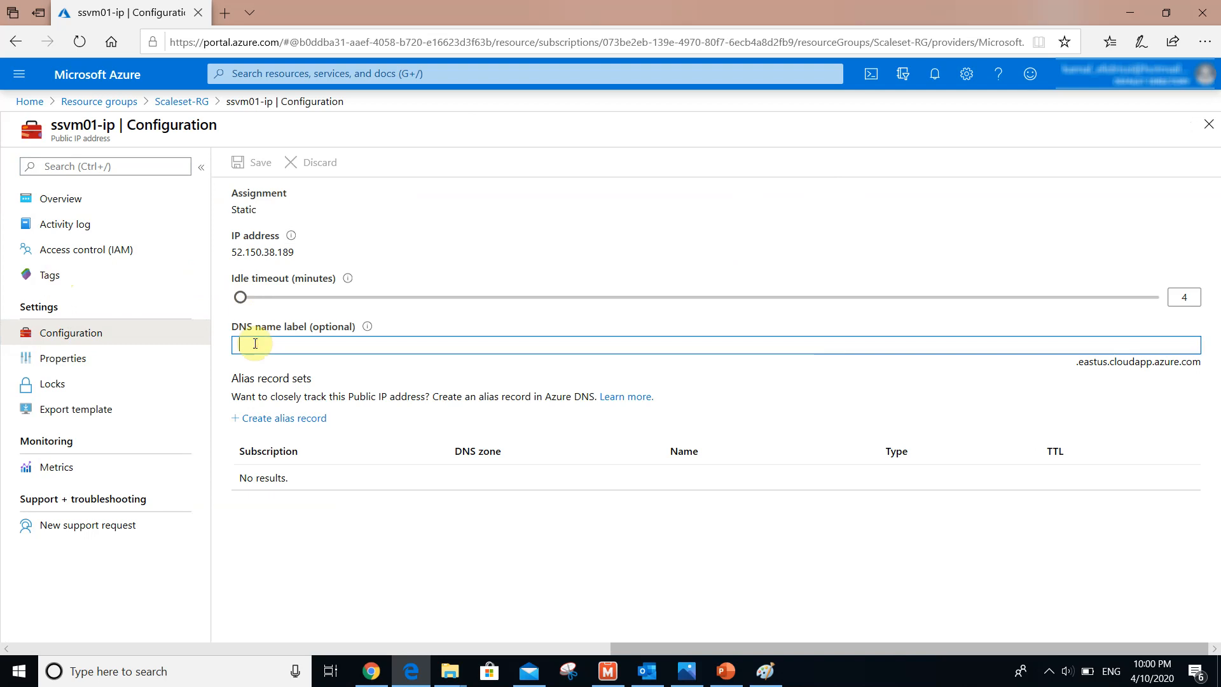
text(bekamal)
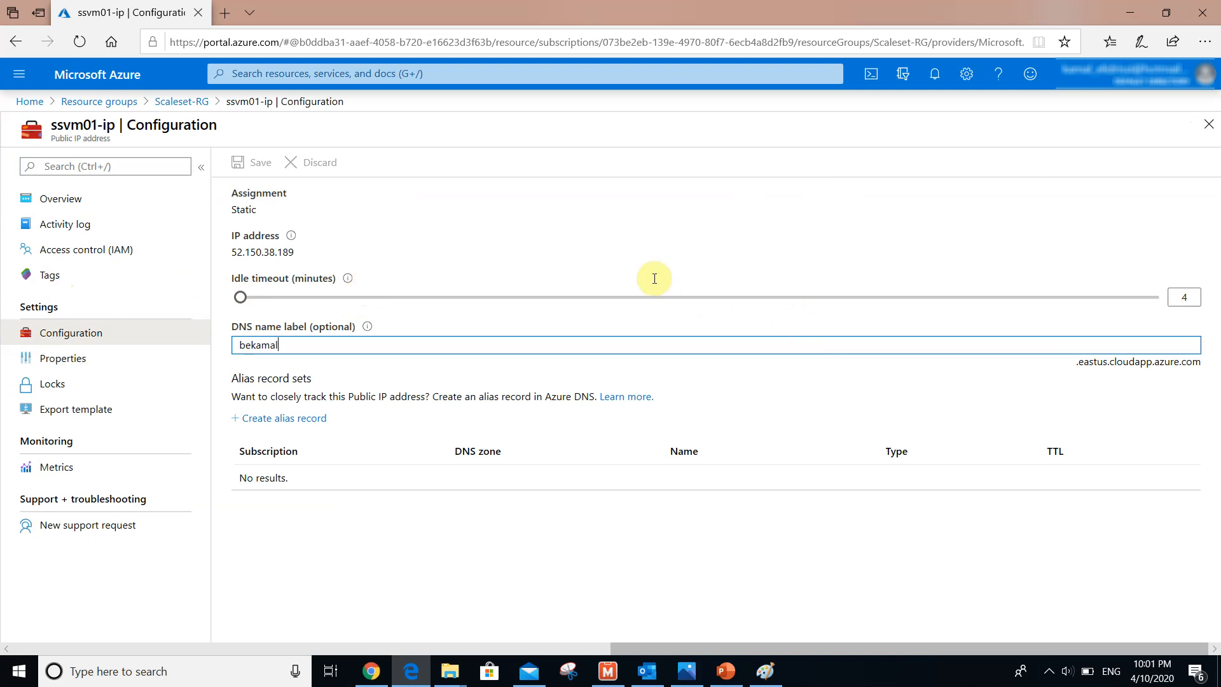
click(802, 401)
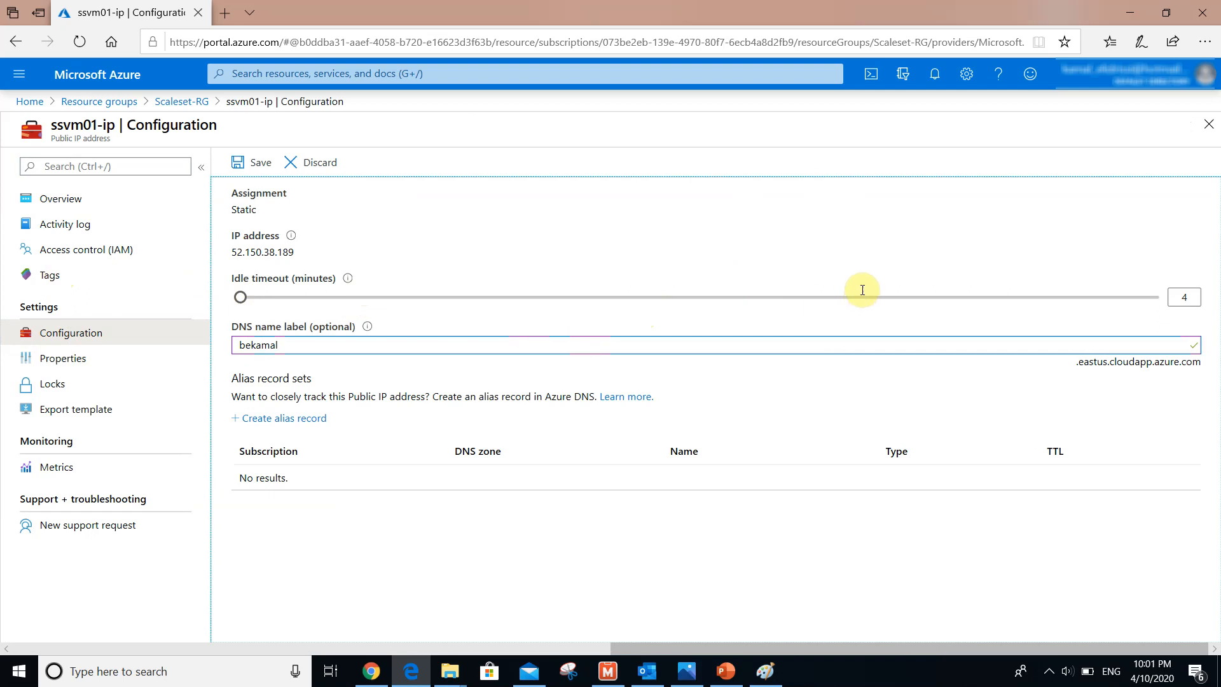
drag(863, 290, 959, 292)
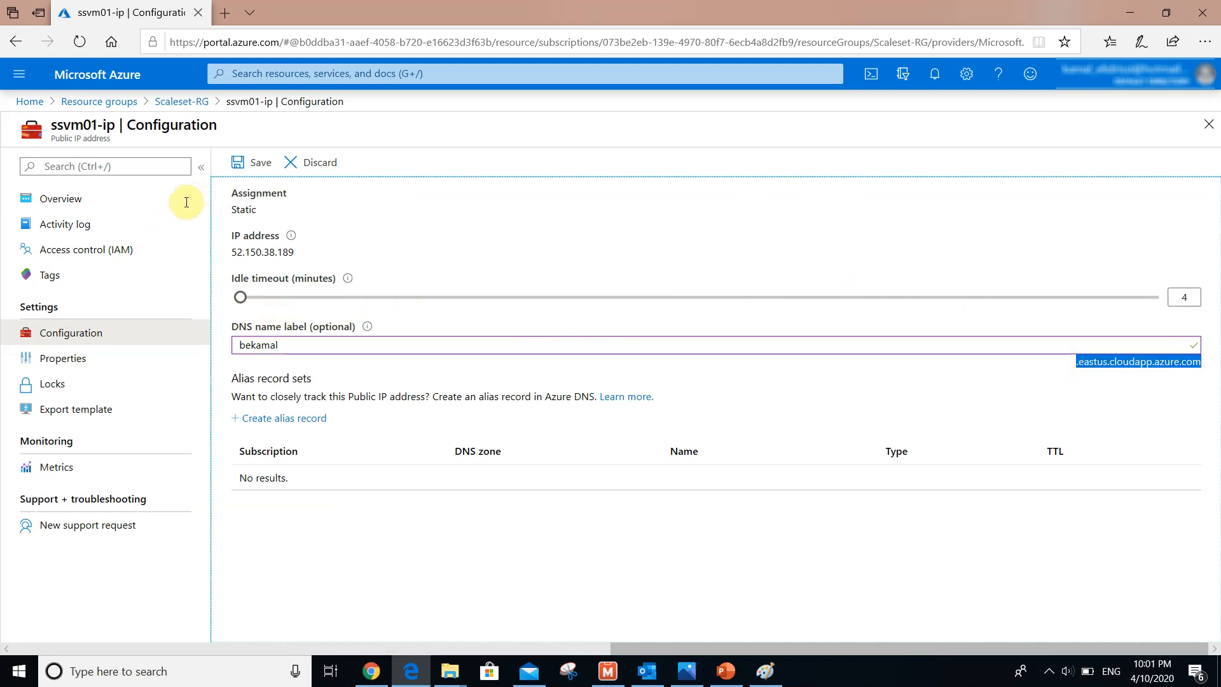
drag(233, 253, 300, 251)
click(239, 163)
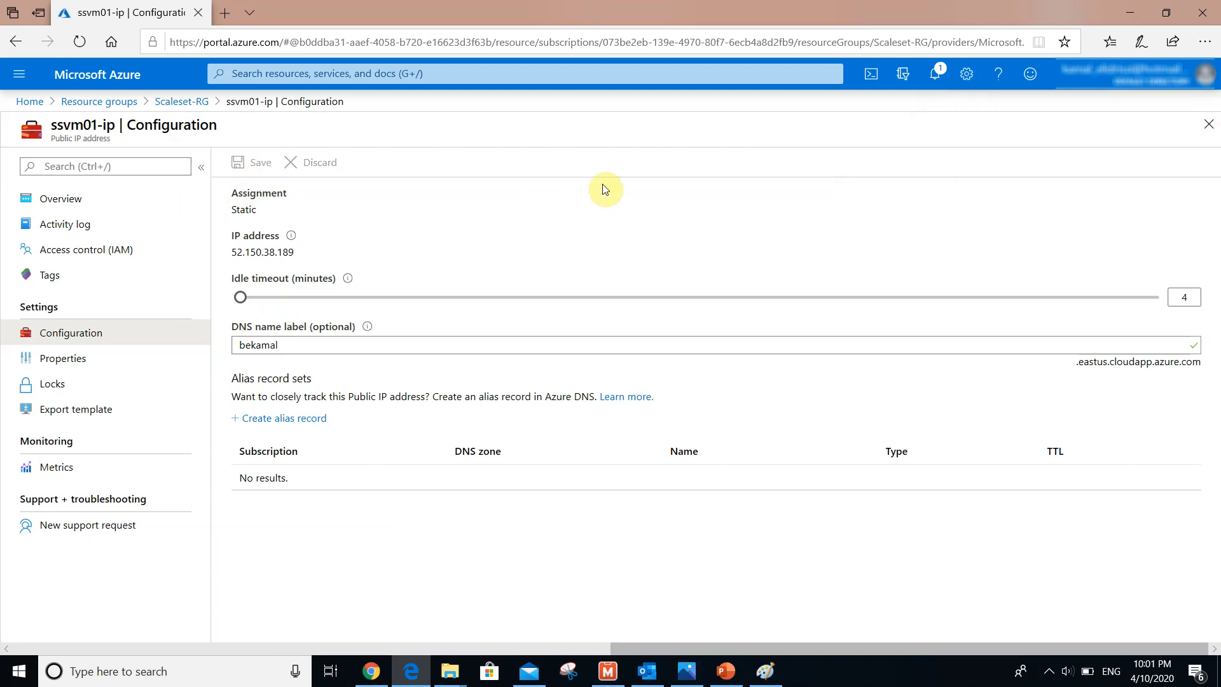
click(227, 208)
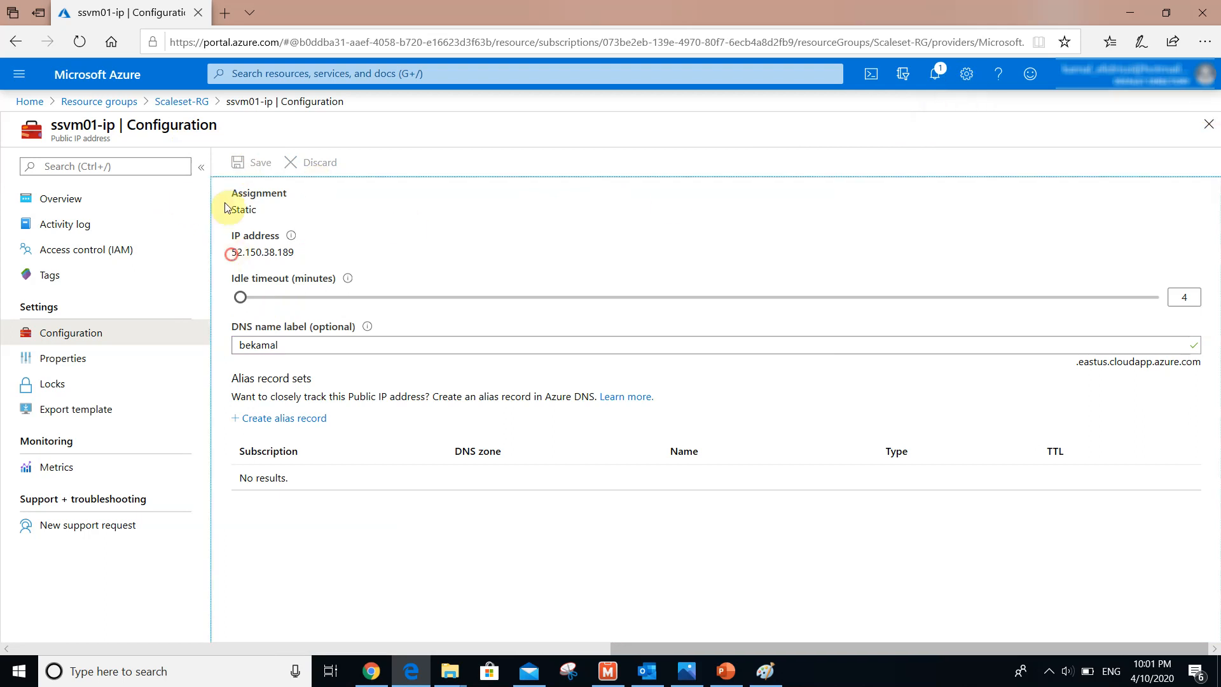
Copy the public IP address of ssvm01-ip and open it in a new browser tab to test the web server
drag(231, 254, 316, 250)
key(ctrl+c)
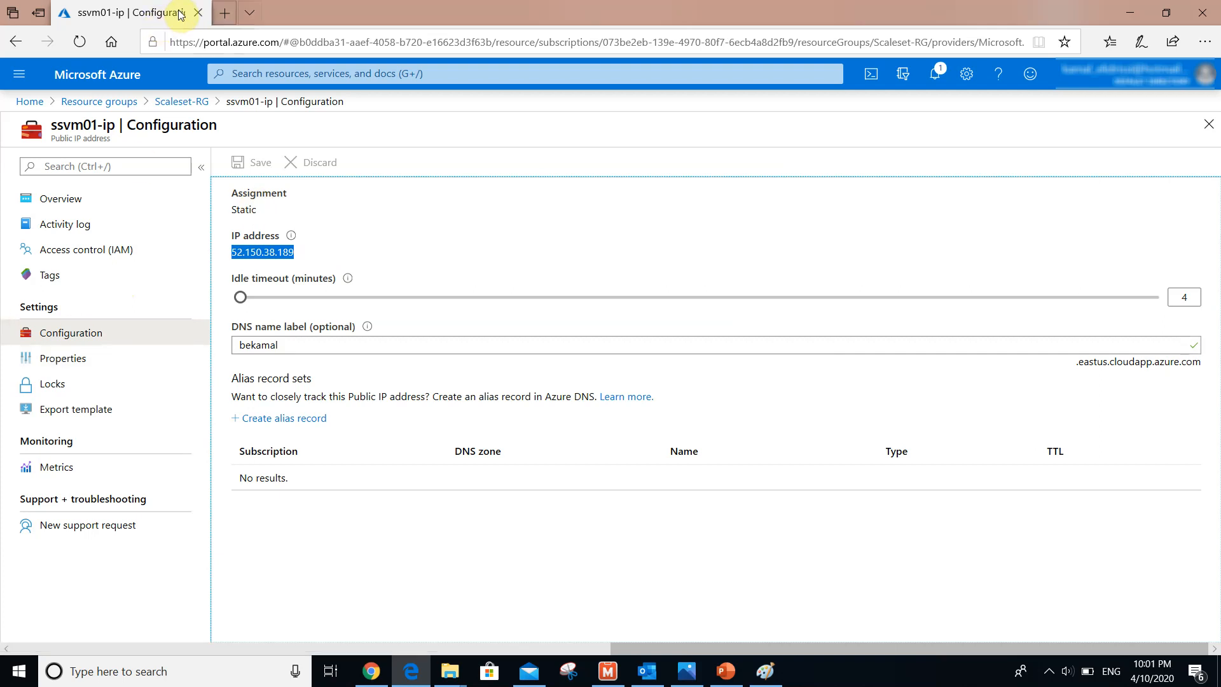
click(227, 12)
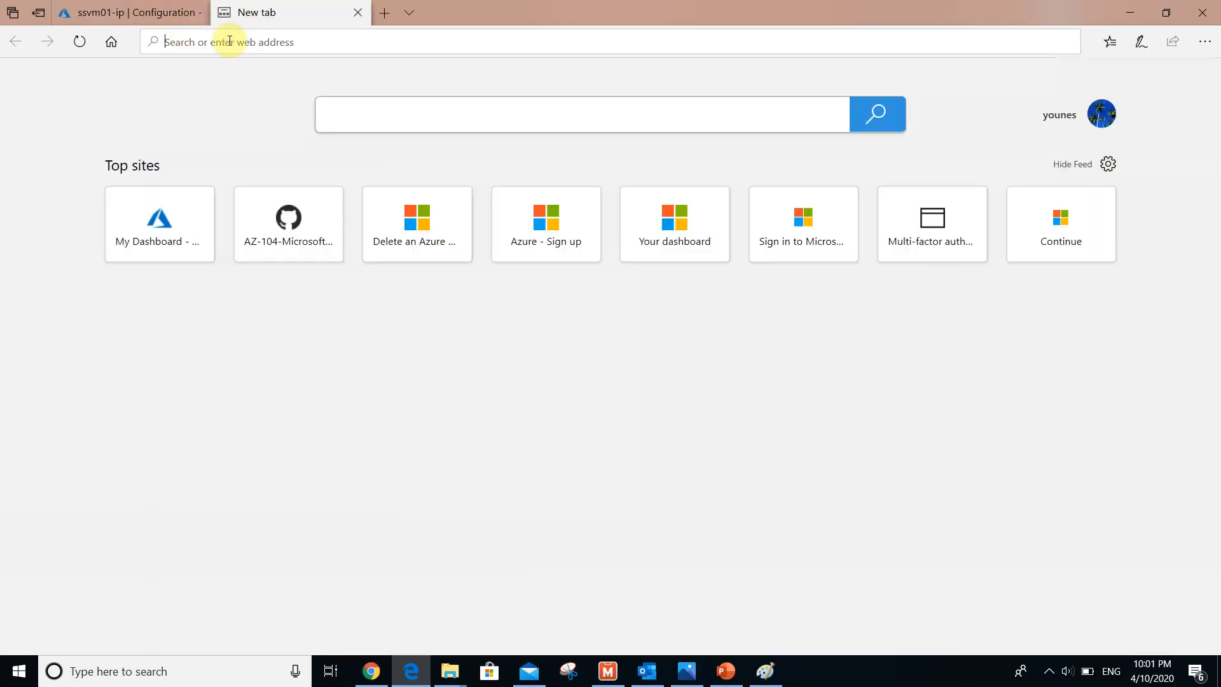
key(ctrl+v)
key(Return)
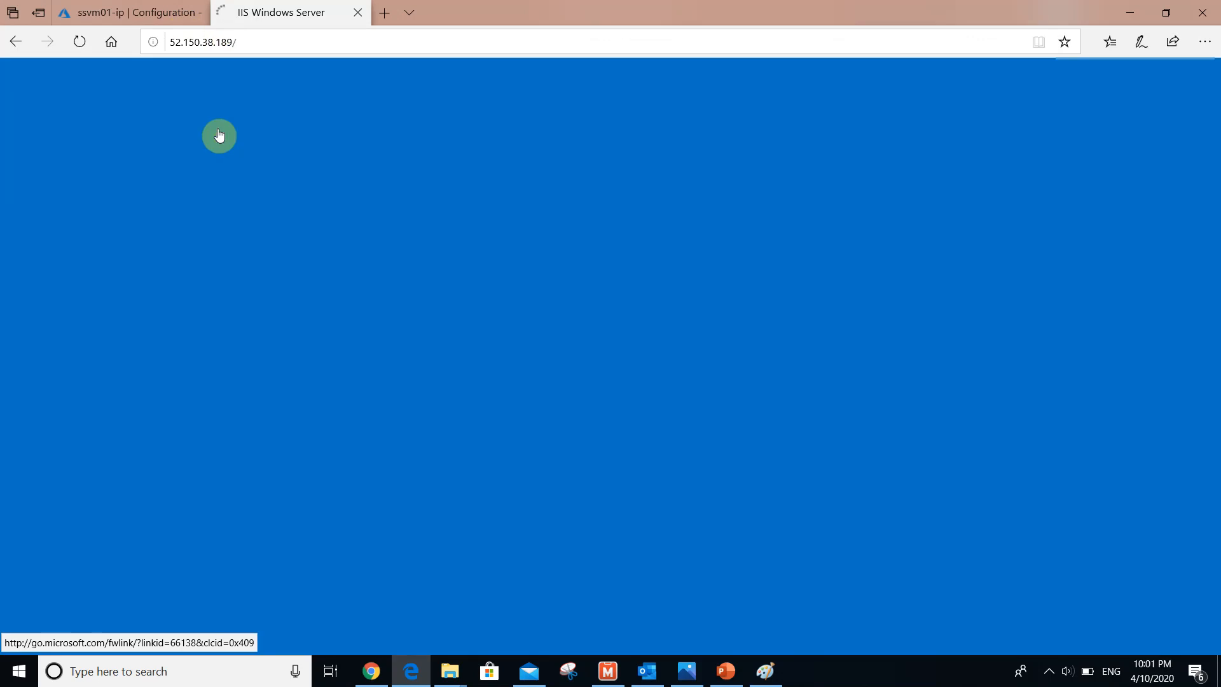
Open bekamal.eastus.cloudapp.azure.com in another new browser tab, reusing the domain suffix shown in the ssvm01-ip configuration
click(122, 5)
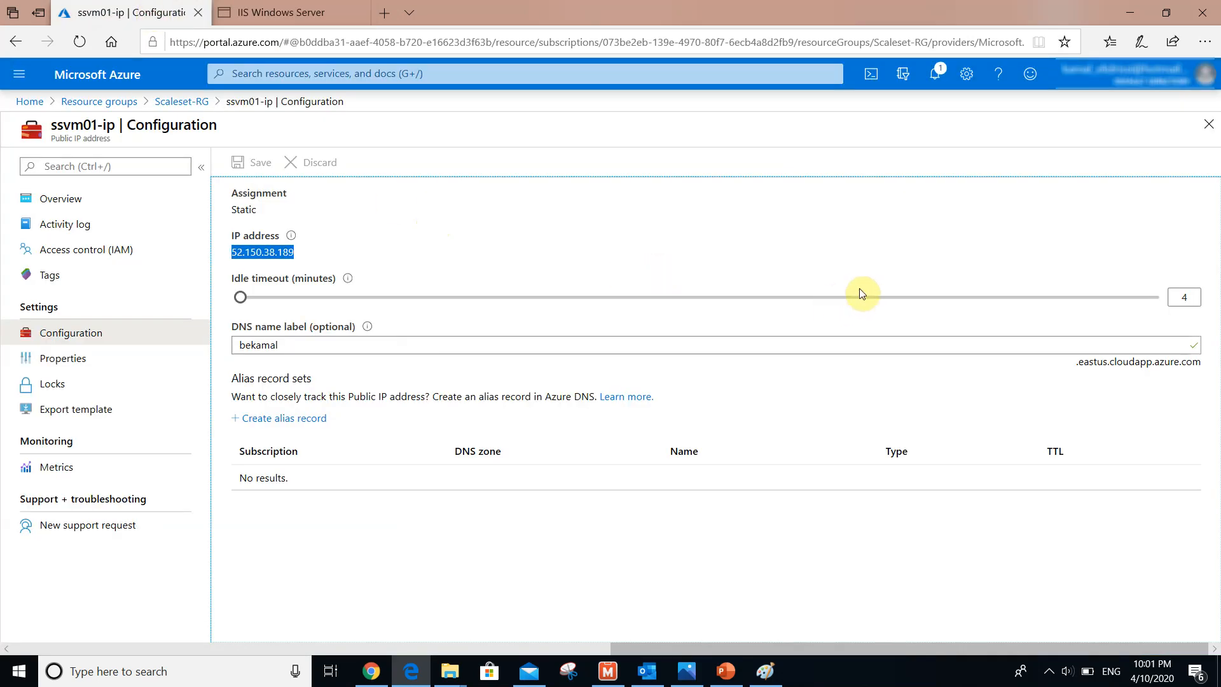
drag(1076, 362, 1211, 365)
key(ctrl+c)
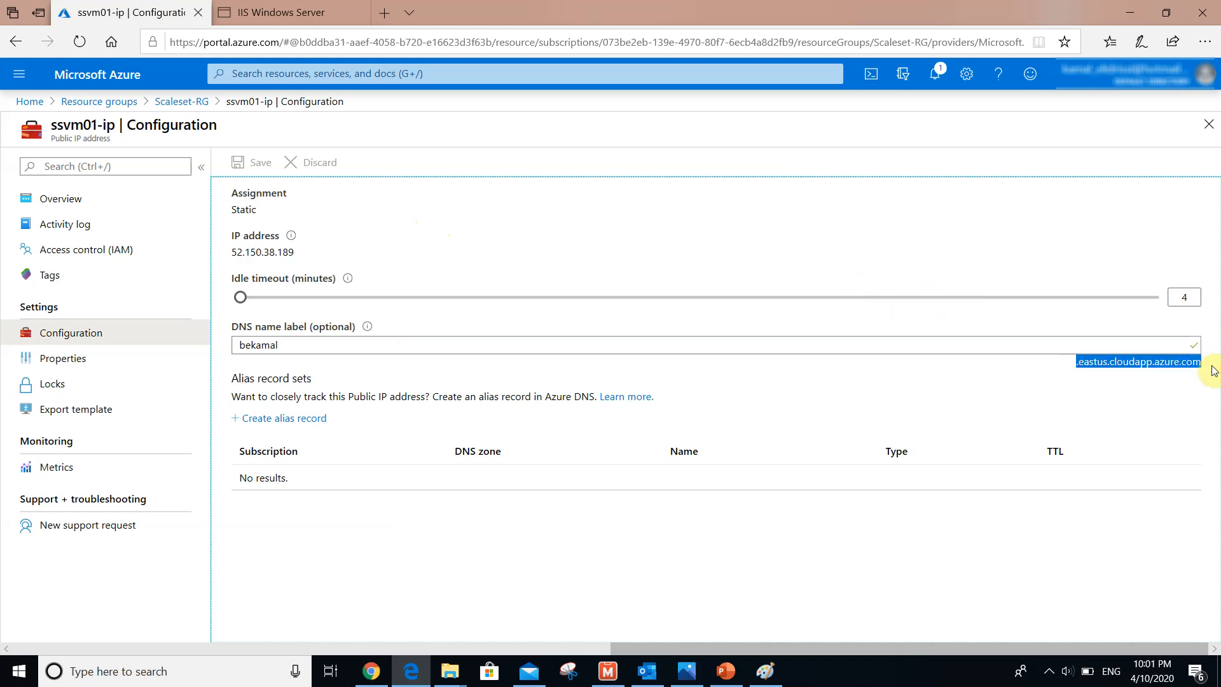
click(384, 13)
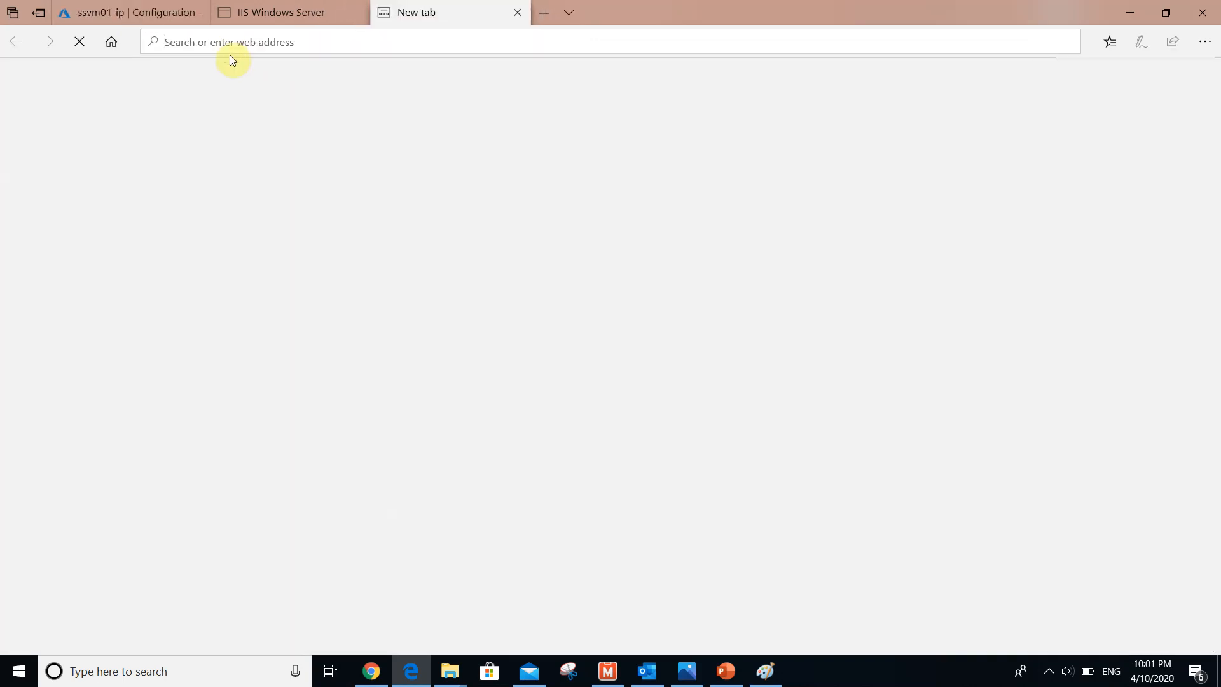
key(ctrl+v)
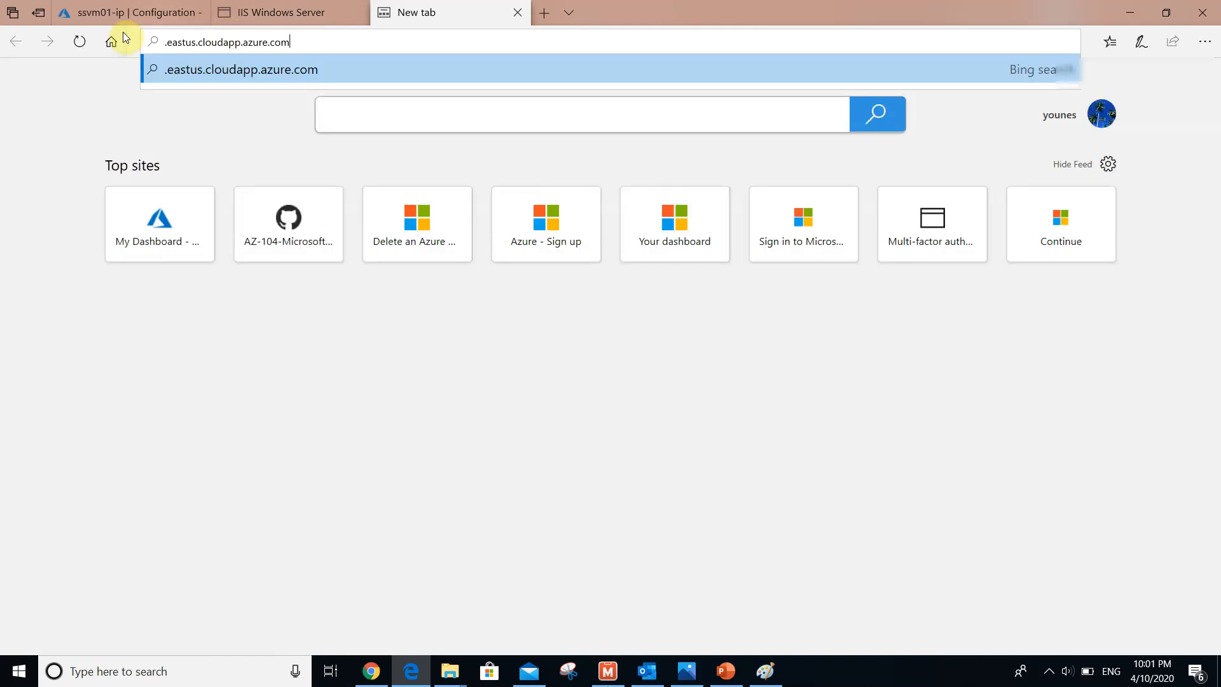
key(ctrl+a)
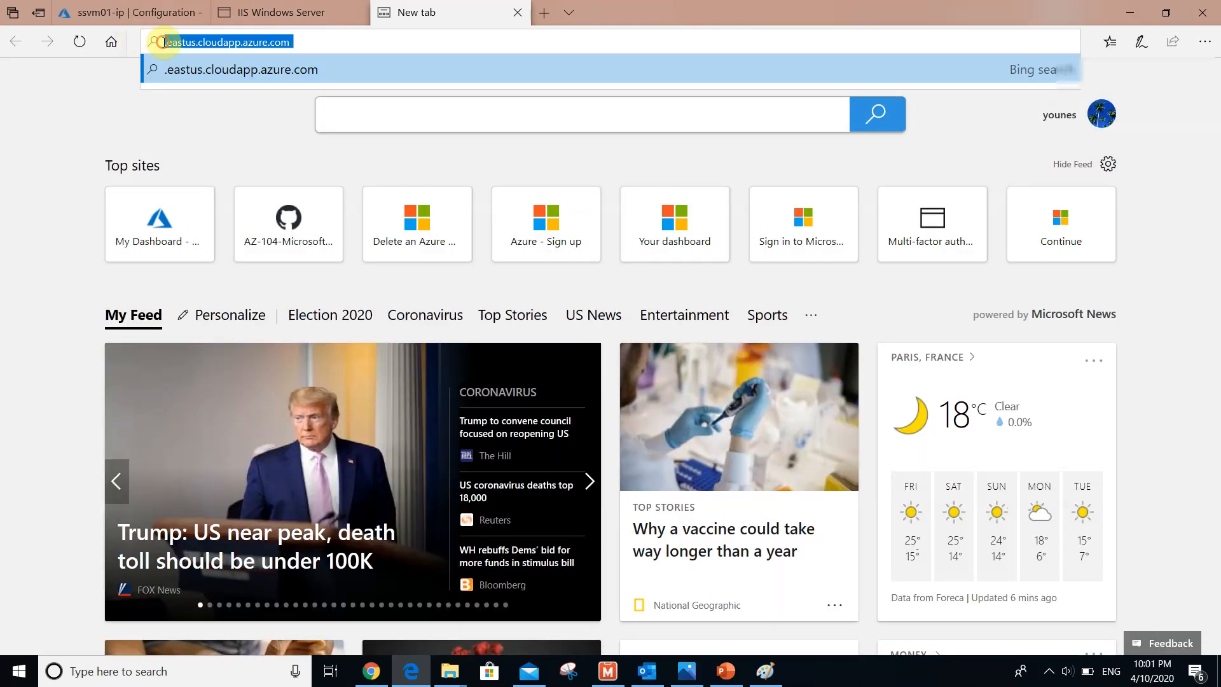
click(169, 43)
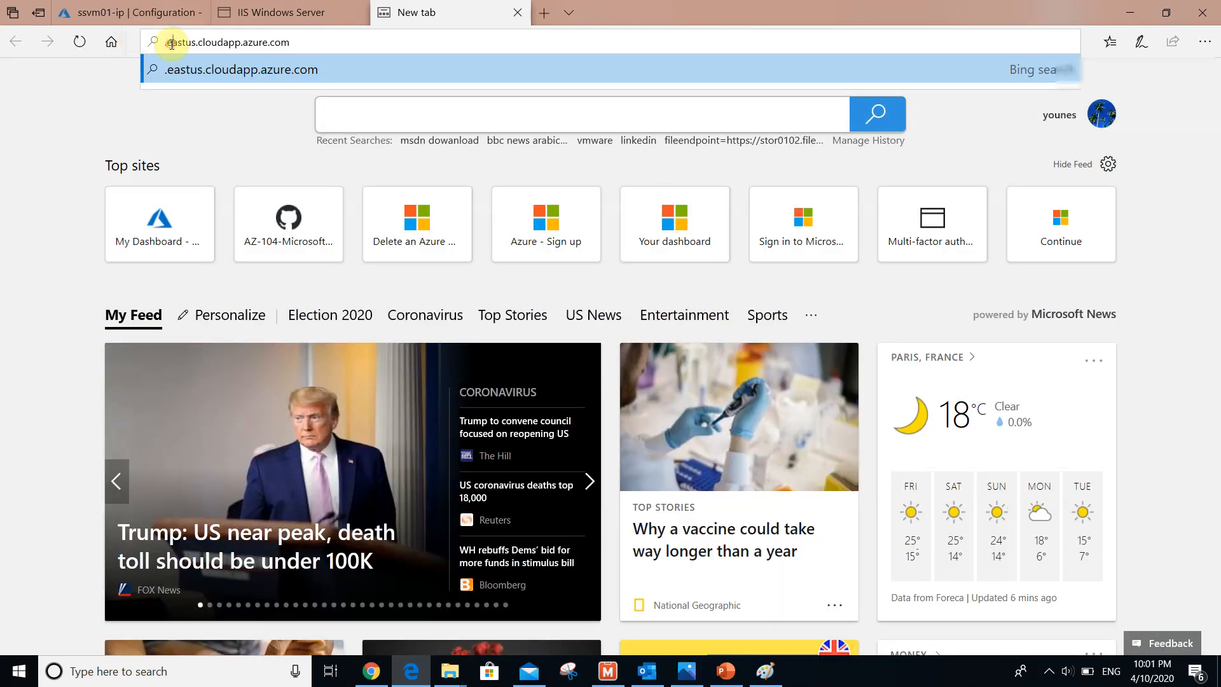
text(bekamal)
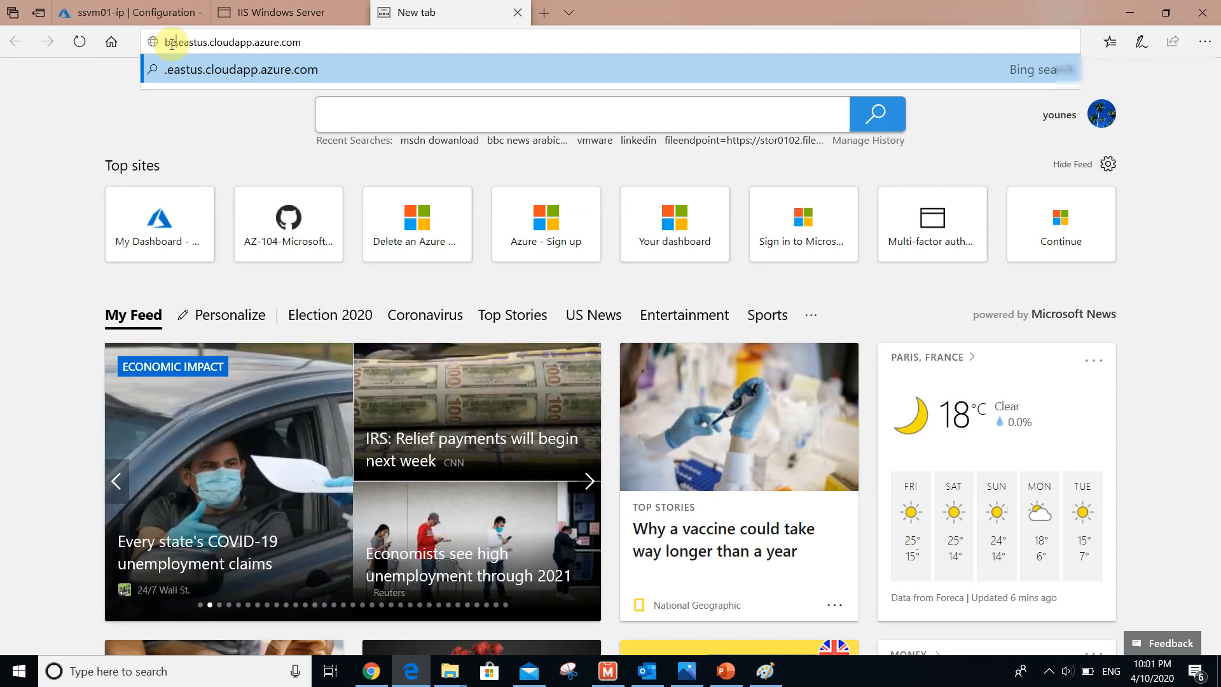
key(Return)
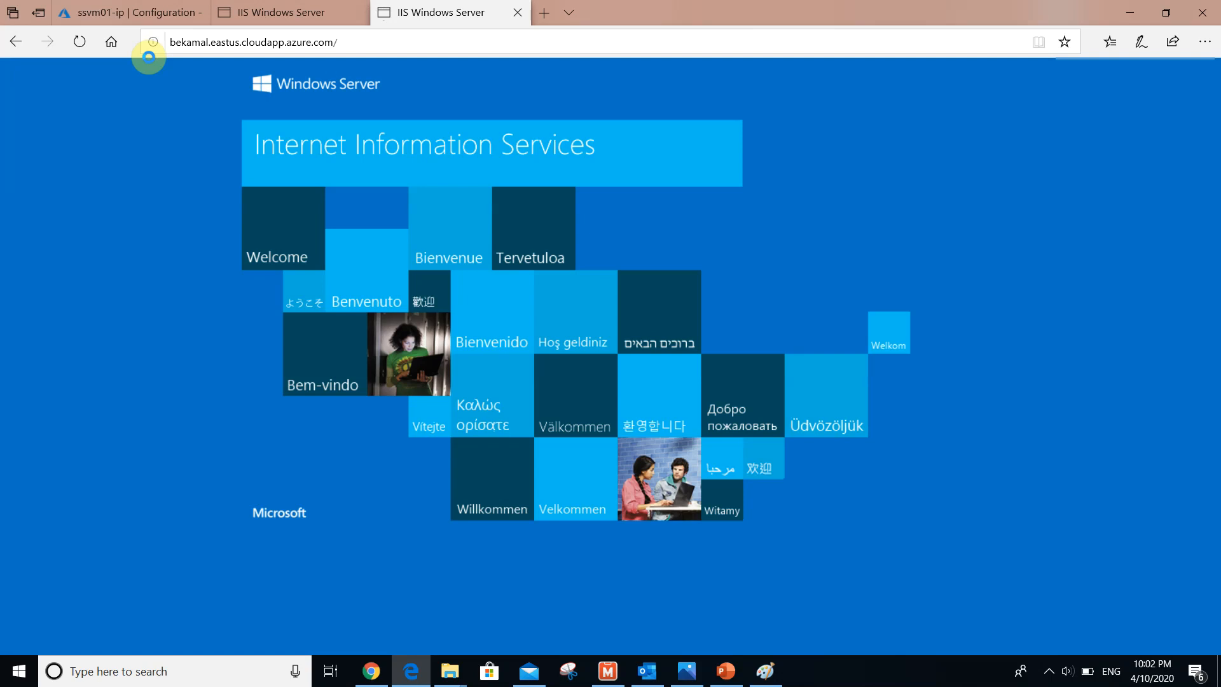
Go back to the Scaleset-RG resource group, then launch Remote Desktop Connection and clear its computer name
click(105, 13)
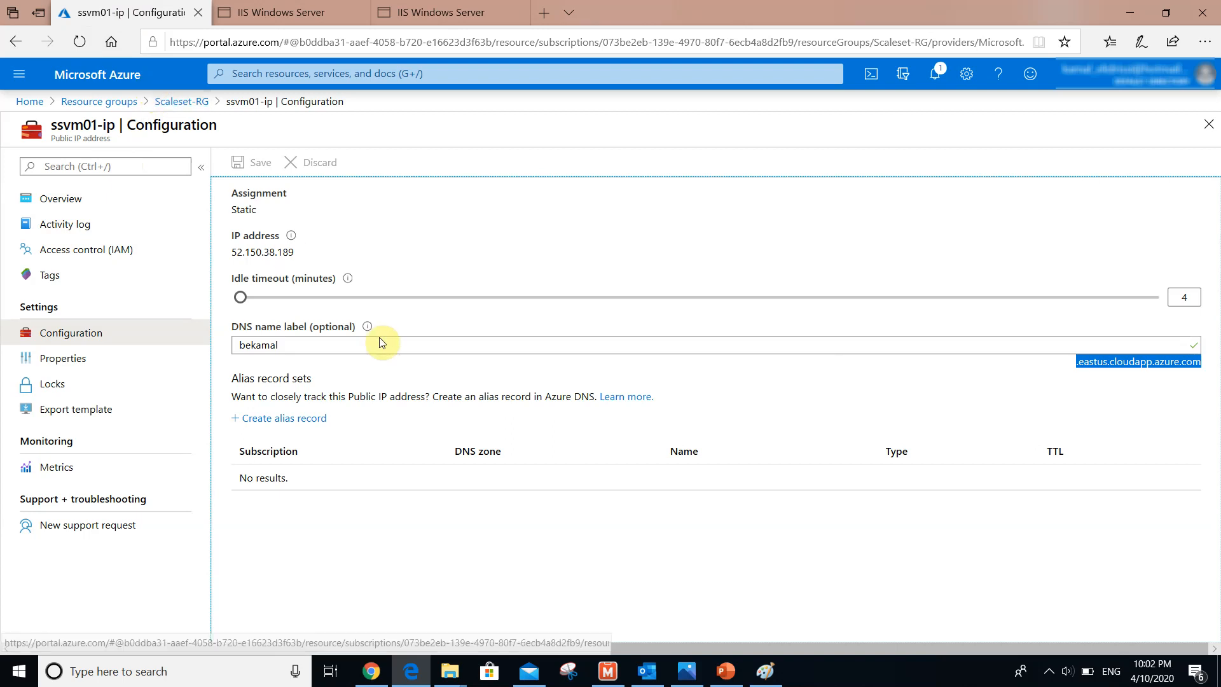
click(170, 101)
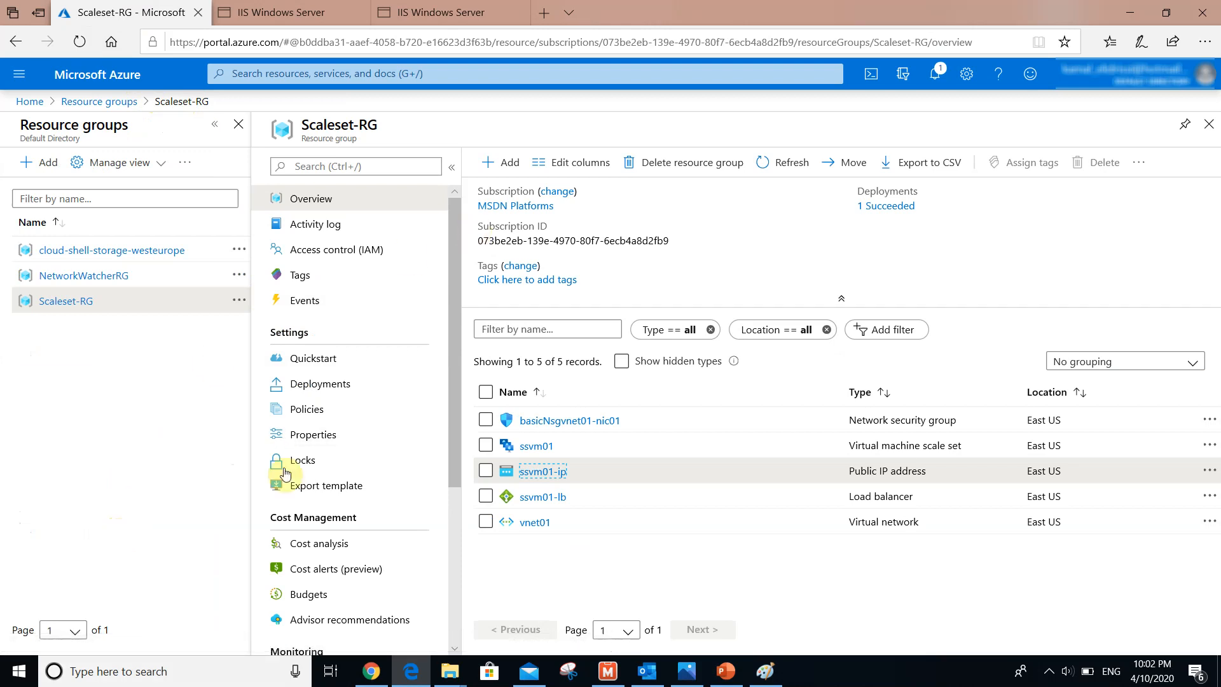
click(189, 671)
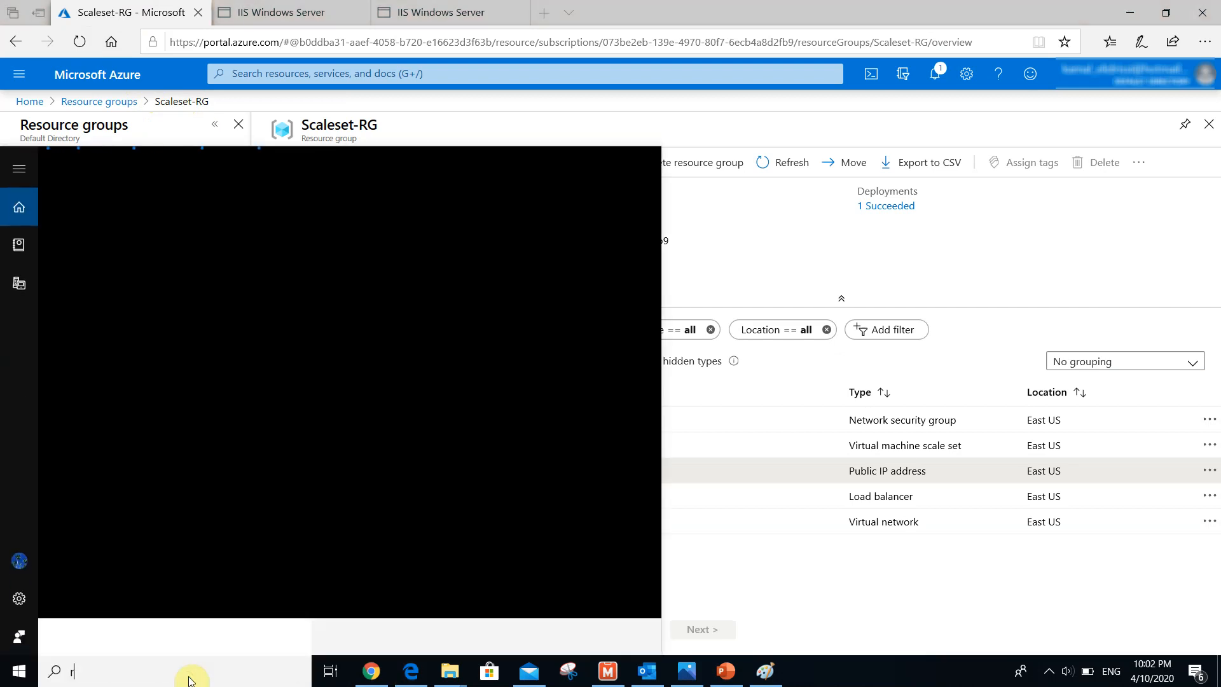
text(rdp)
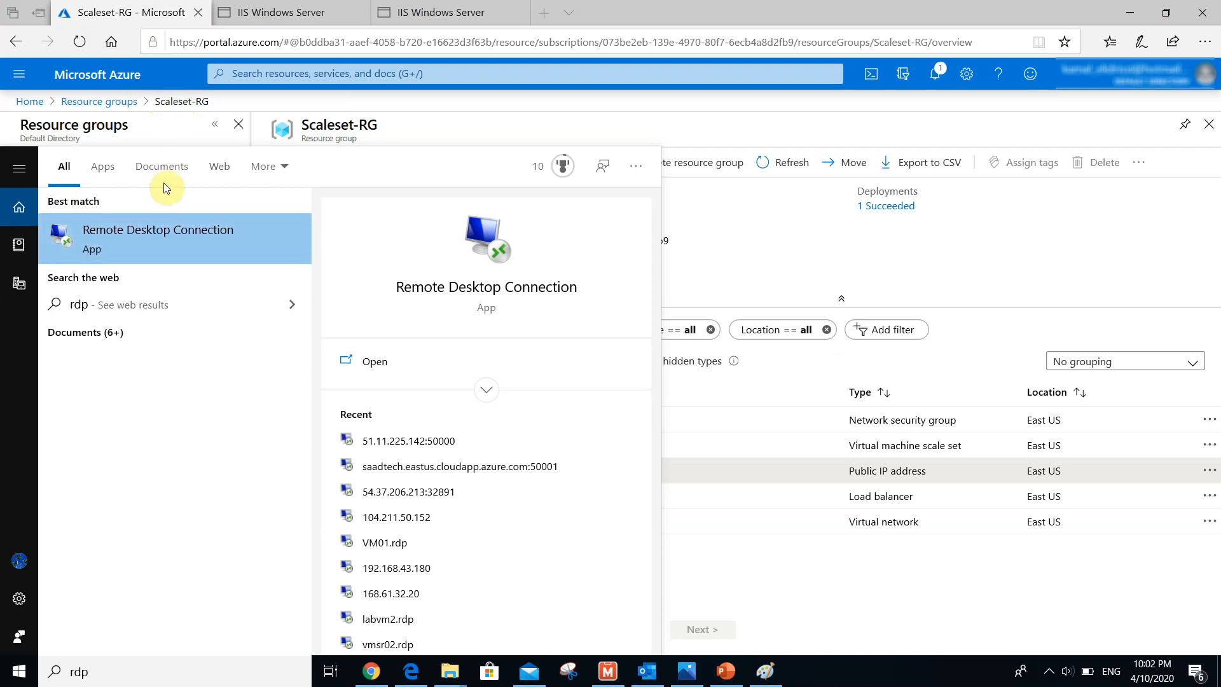
click(205, 233)
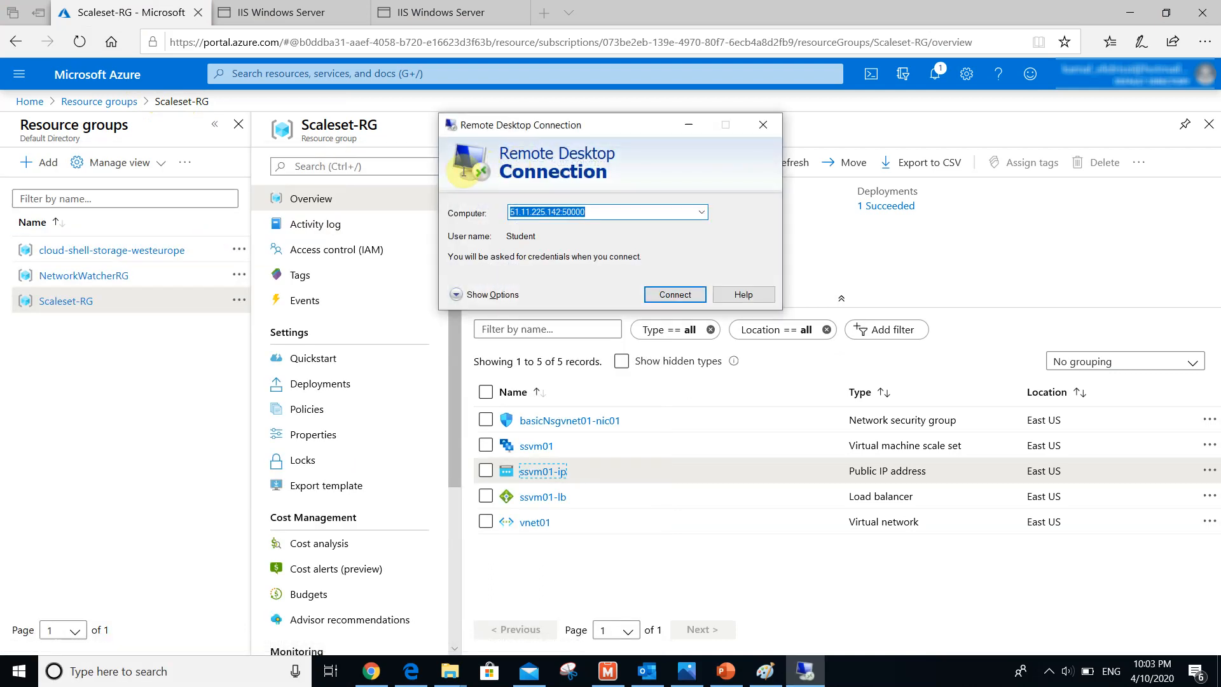
click(594, 211)
key(BackSpace)
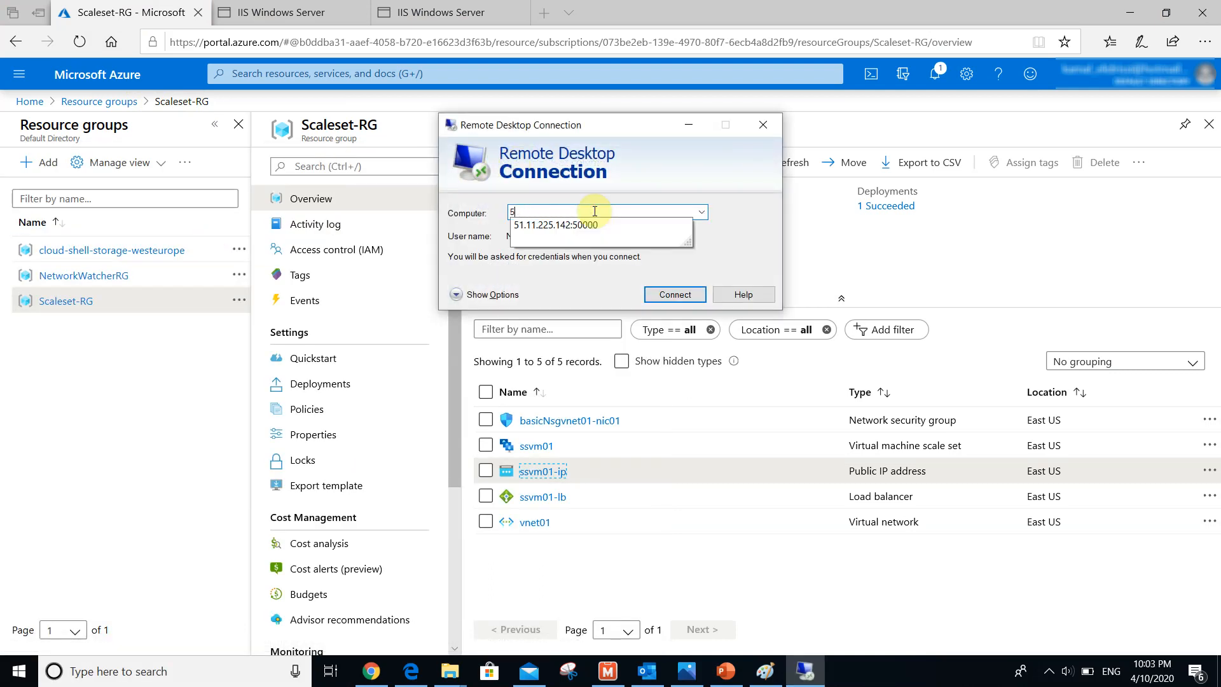
key(BackSpace)
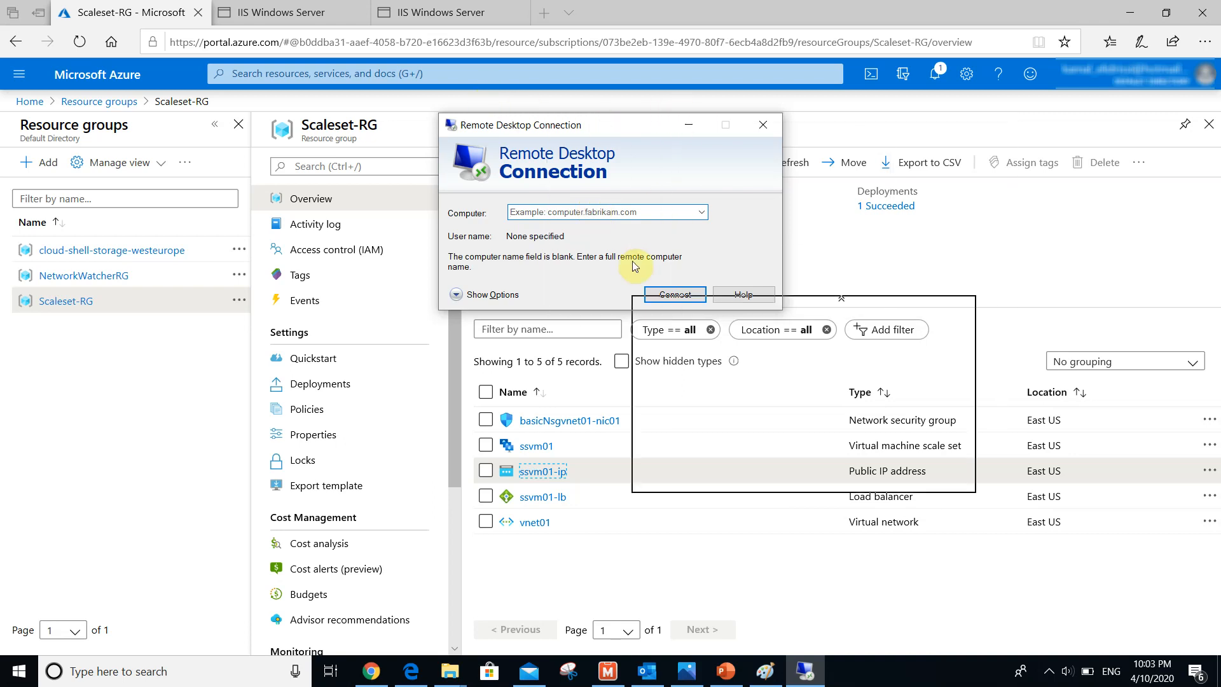
drag(639, 126, 824, 326)
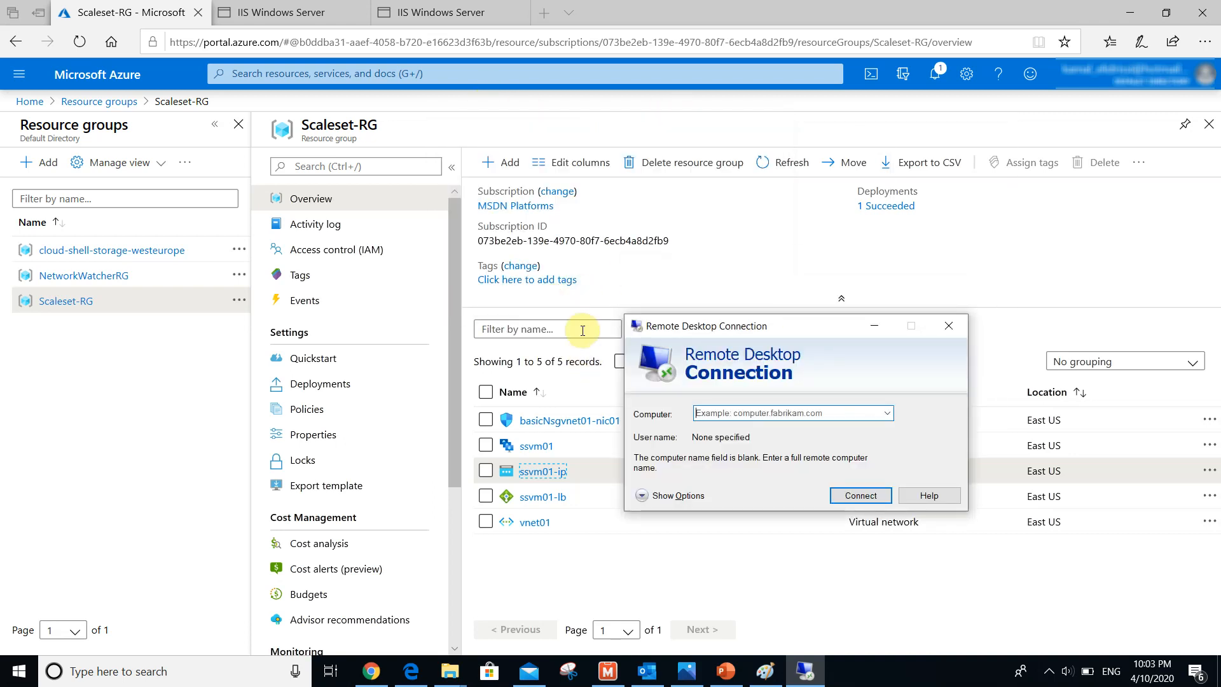
Try to connect Remote Desktop to bekamal.eastus.cloudapp.azure.com copied from the IIS page's address, then close the connection window
click(248, 12)
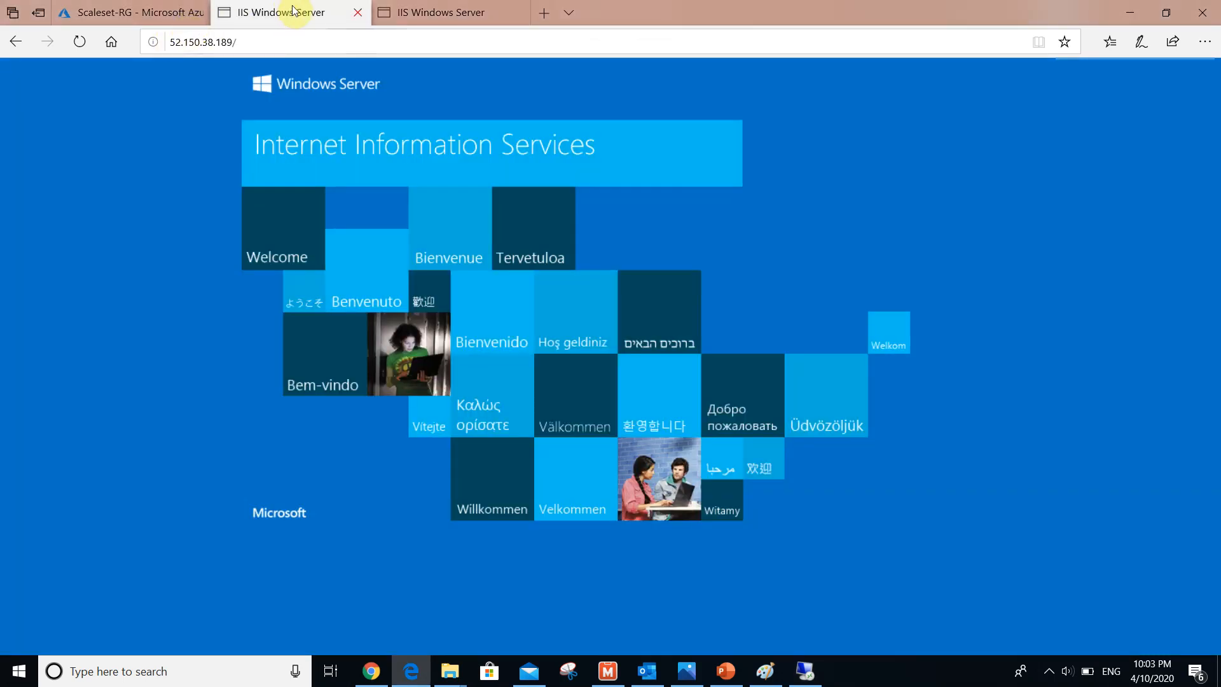
key(ctrl+Tab)
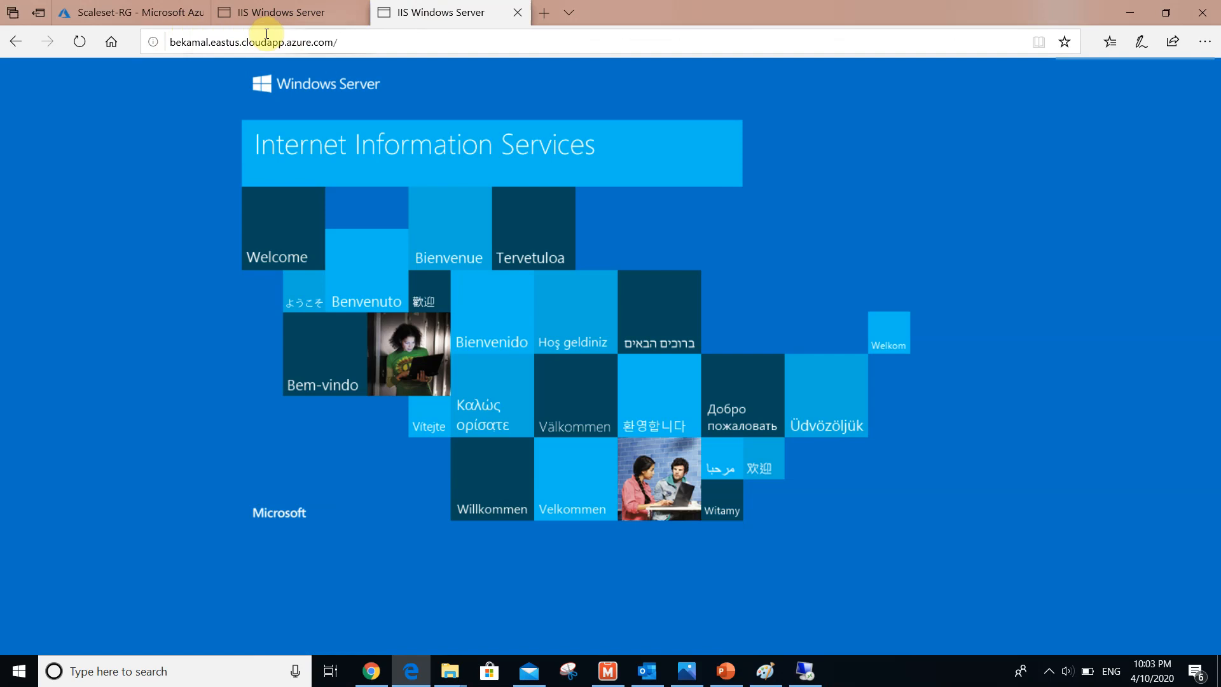
drag(334, 42, 138, 33)
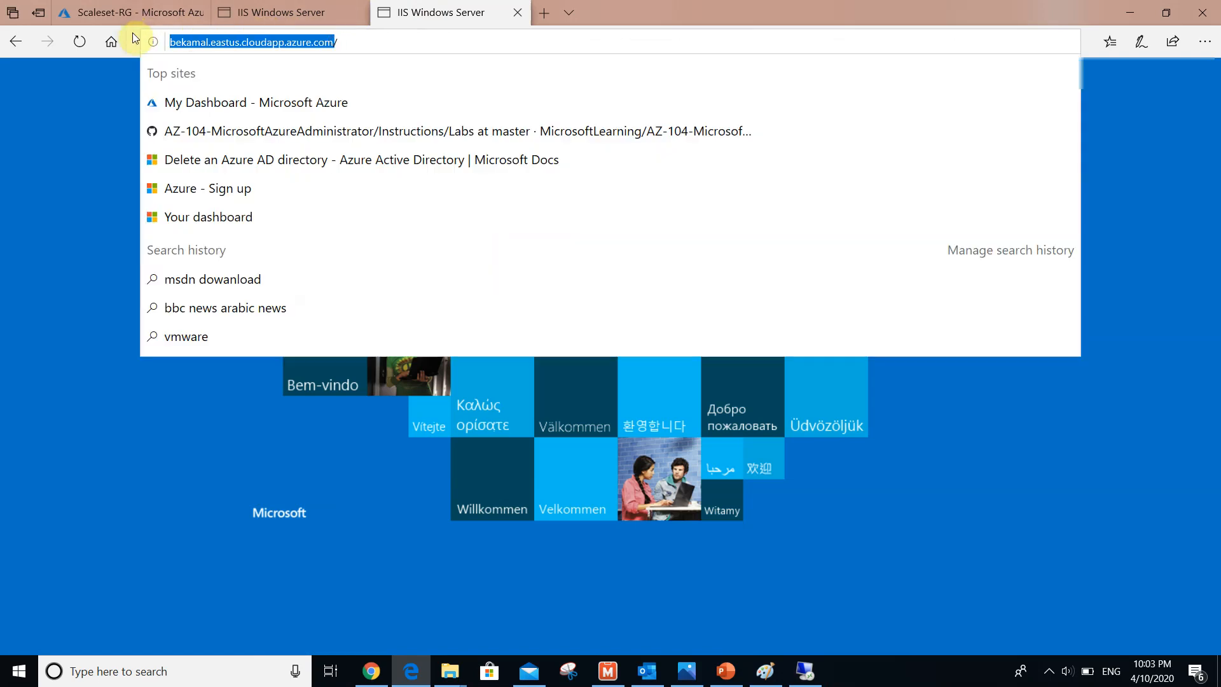
click(806, 671)
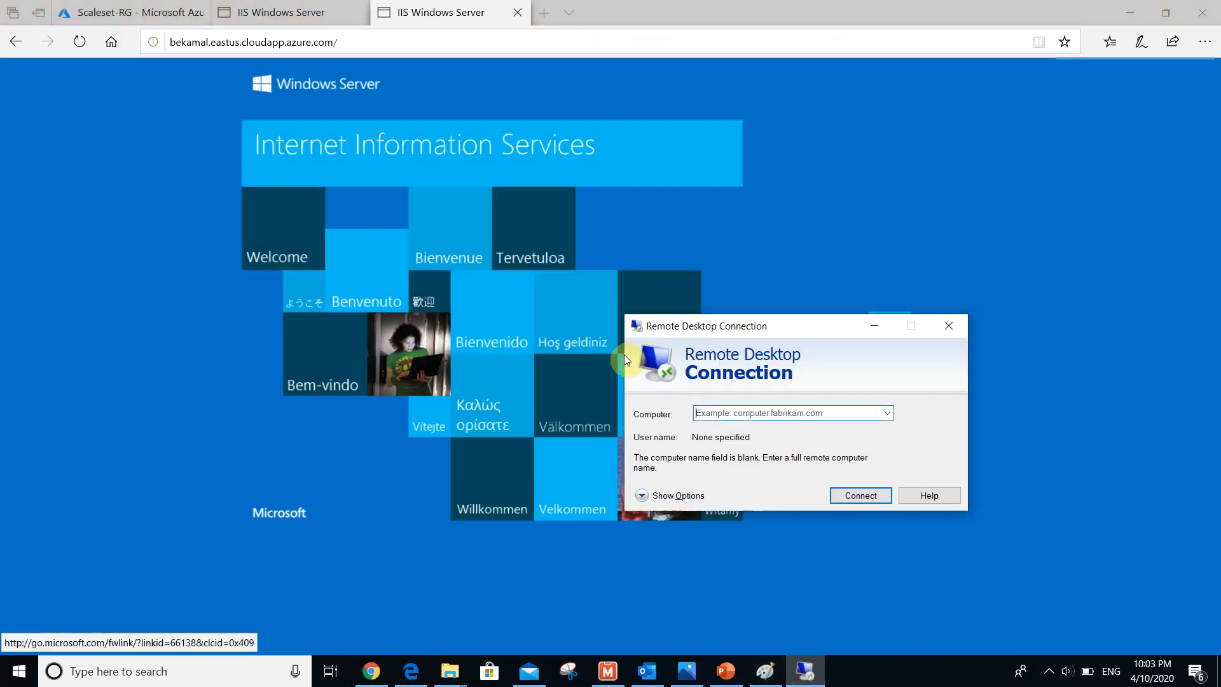
key(ctrl+v)
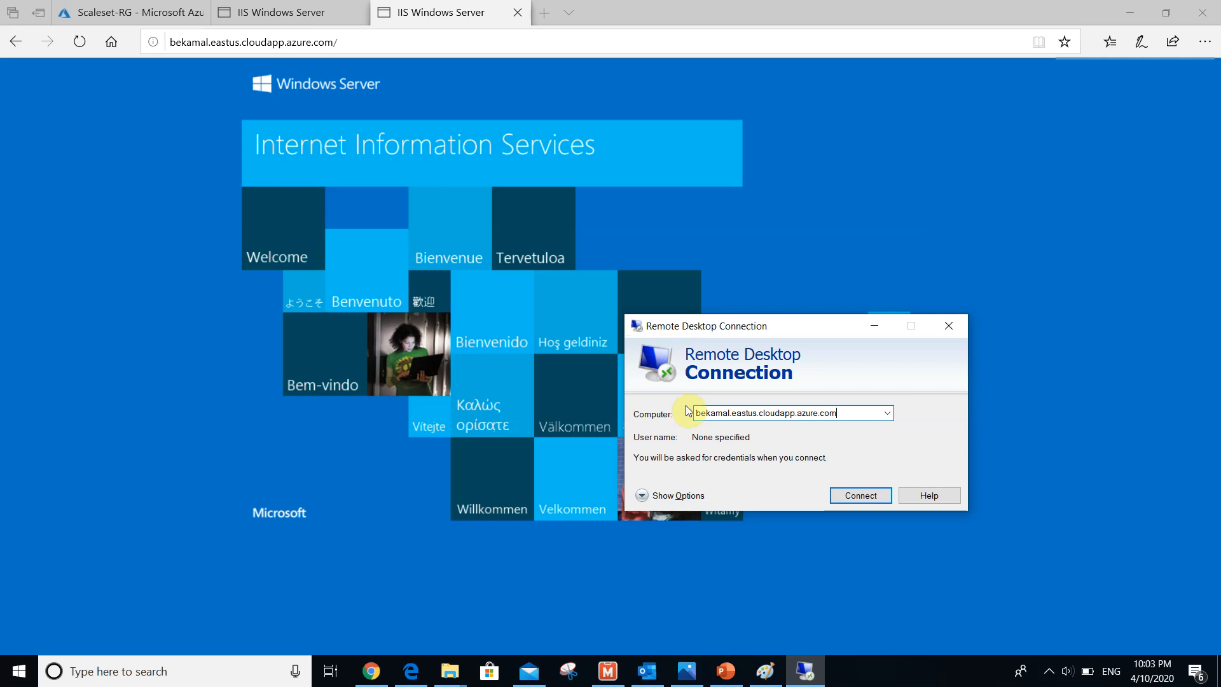
click(862, 495)
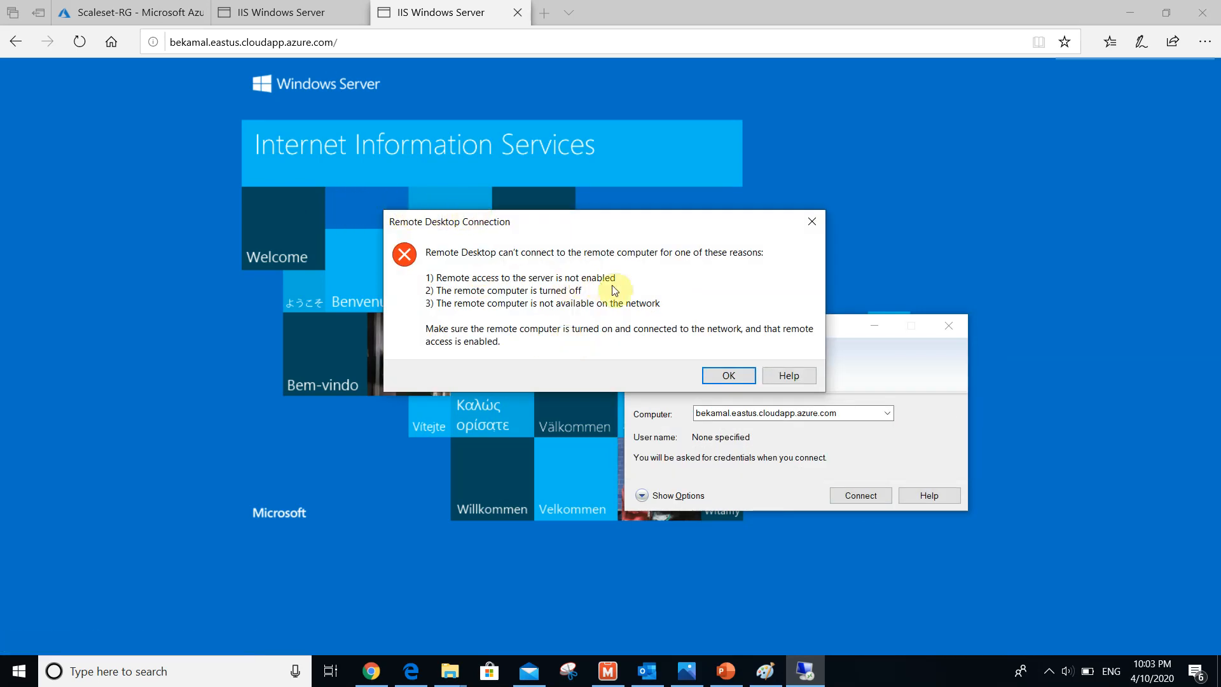
key(Return)
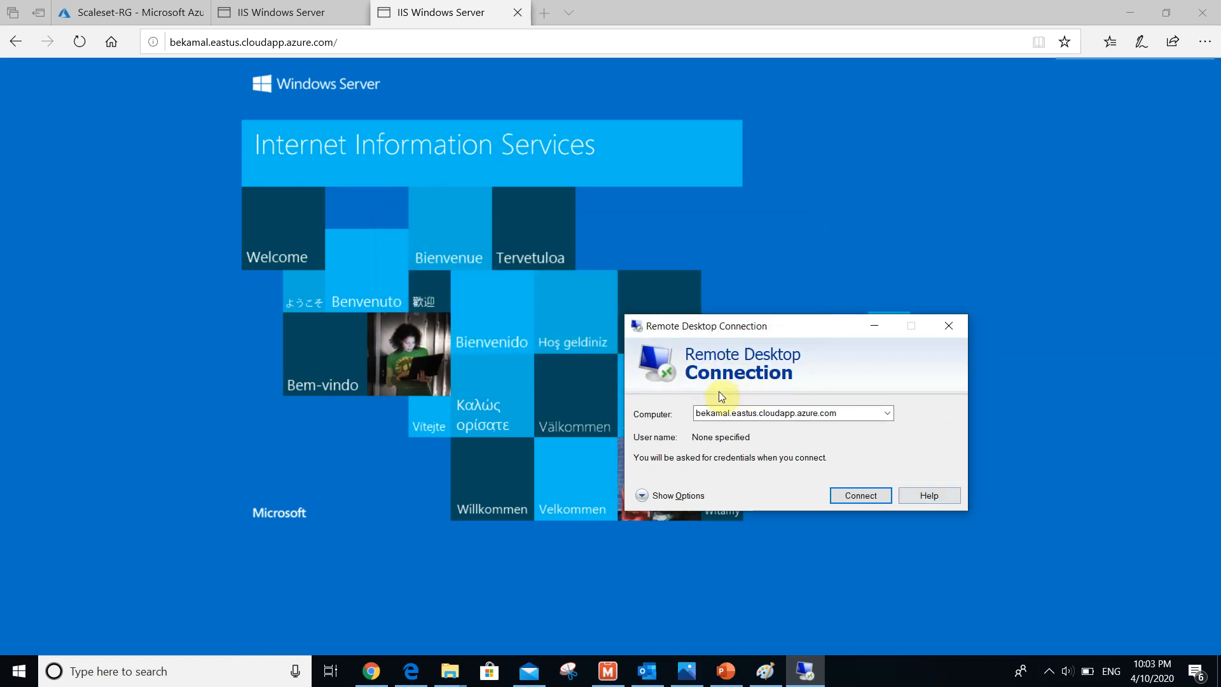
click(949, 326)
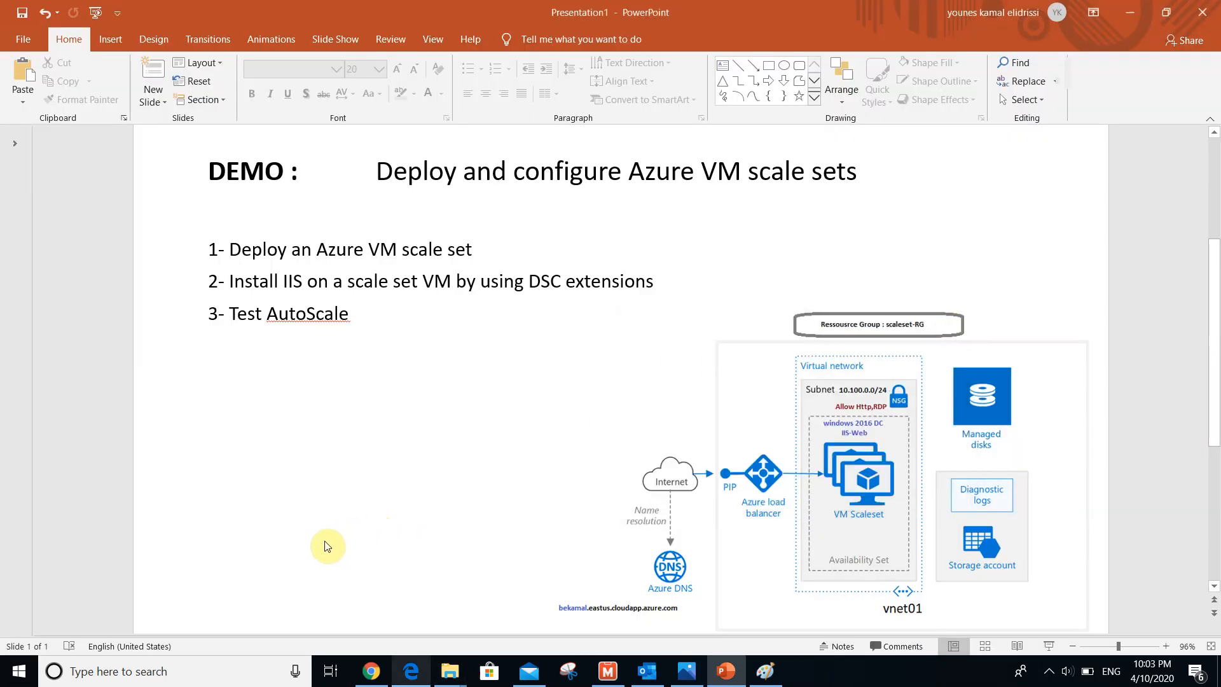
Switch back to the Azure portal and open the ssvm01-lb load balancer in Scaleset-RG
mouse_move(411, 671)
click(407, 604)
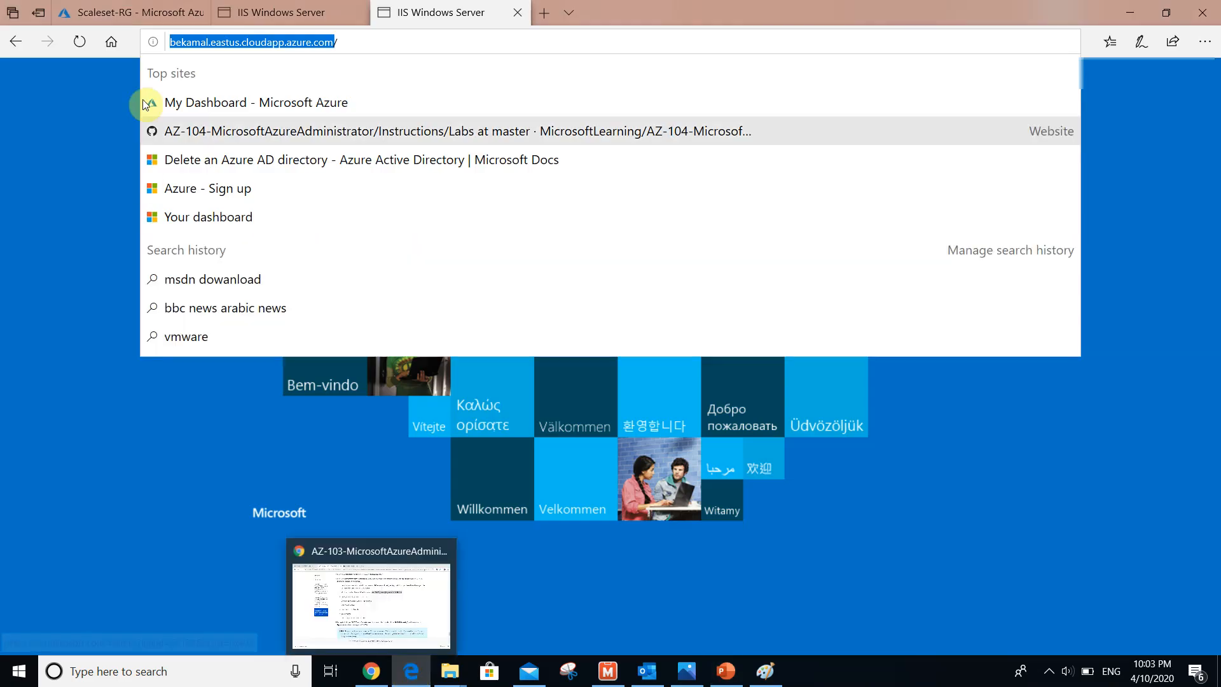
click(124, 6)
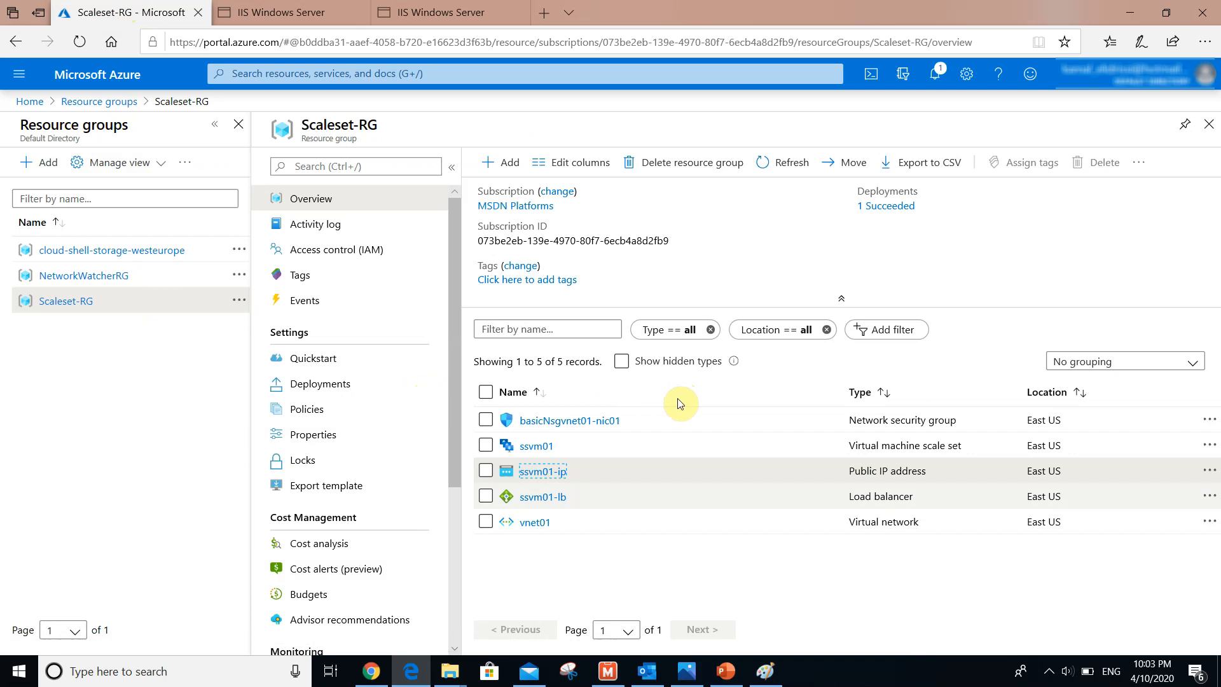
triple_click(930, 497)
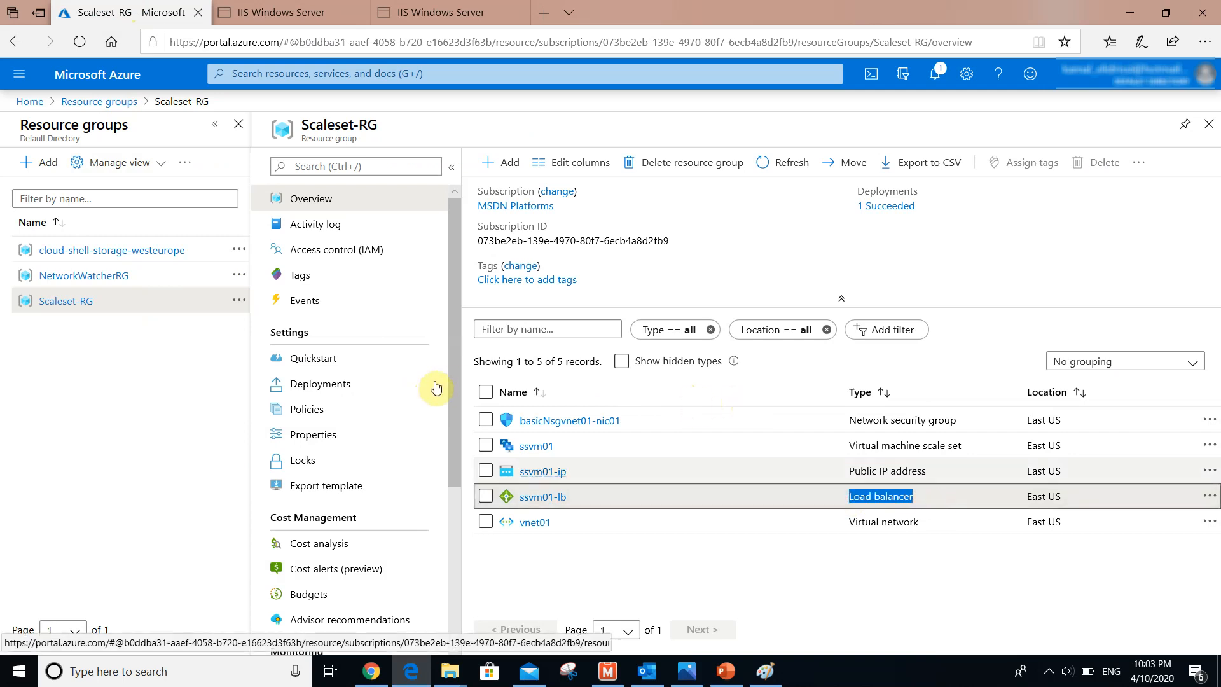
click(544, 497)
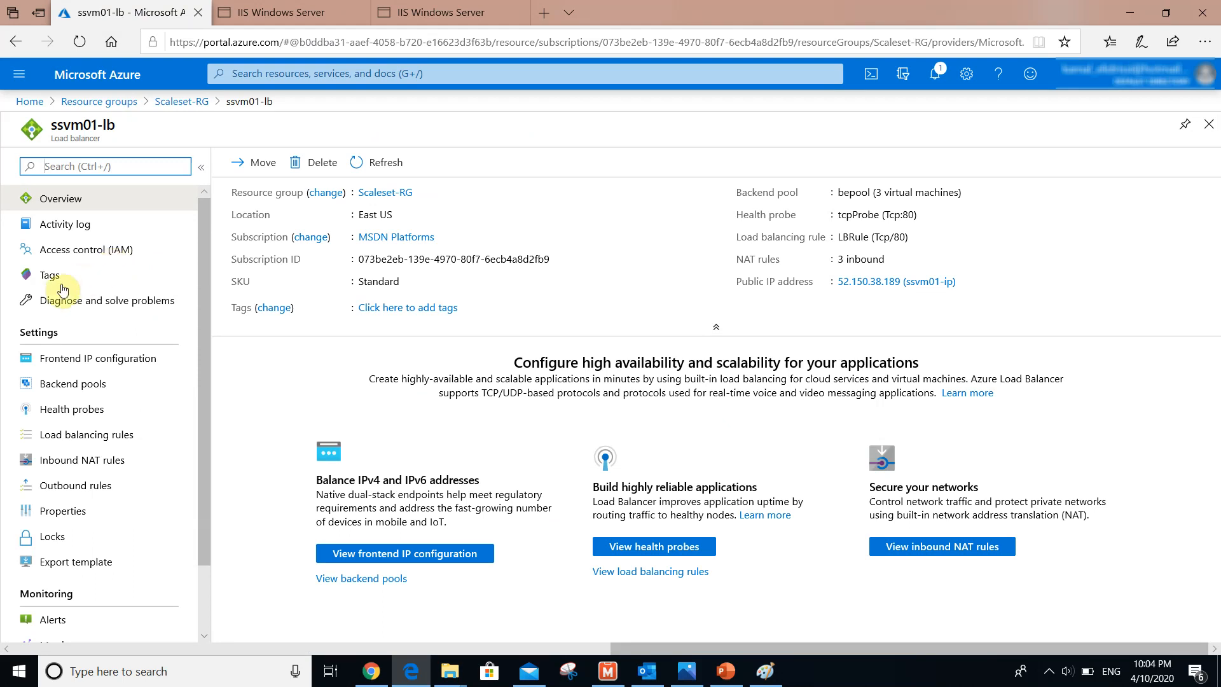
Inspect the load balancer's frontend IP configuration LoadBalancerFrontEnd and open the LBRule load balancing rule that uses it
click(74, 358)
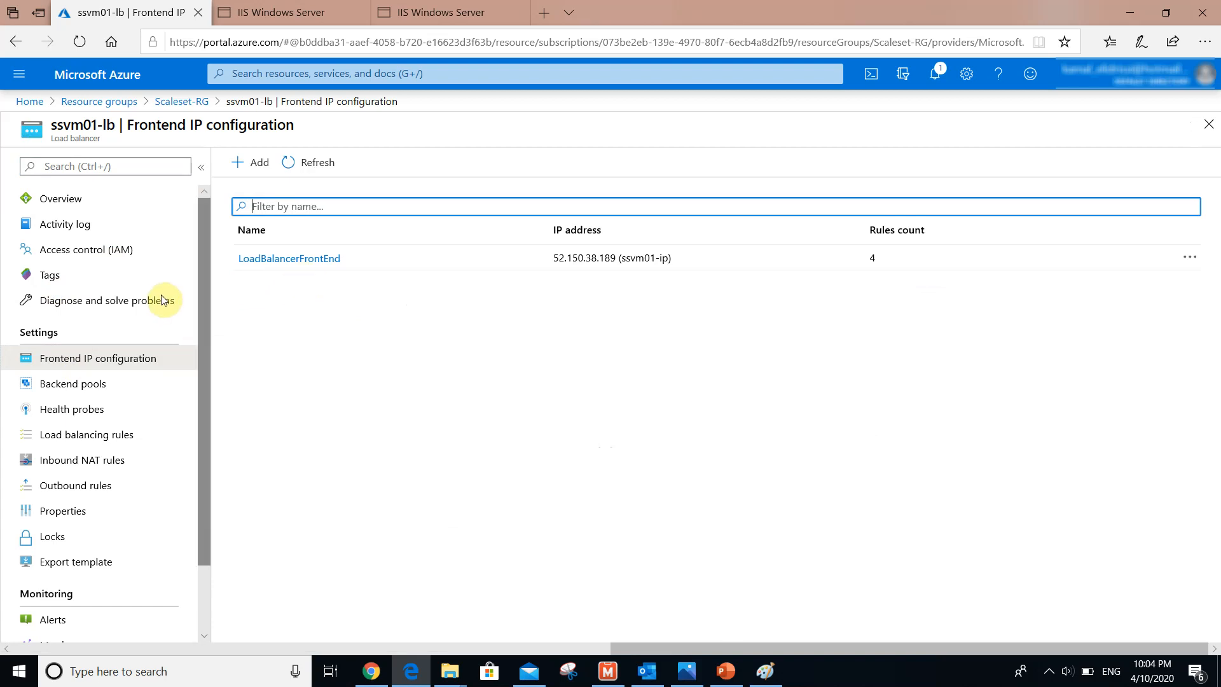
drag(203, 367, 208, 384)
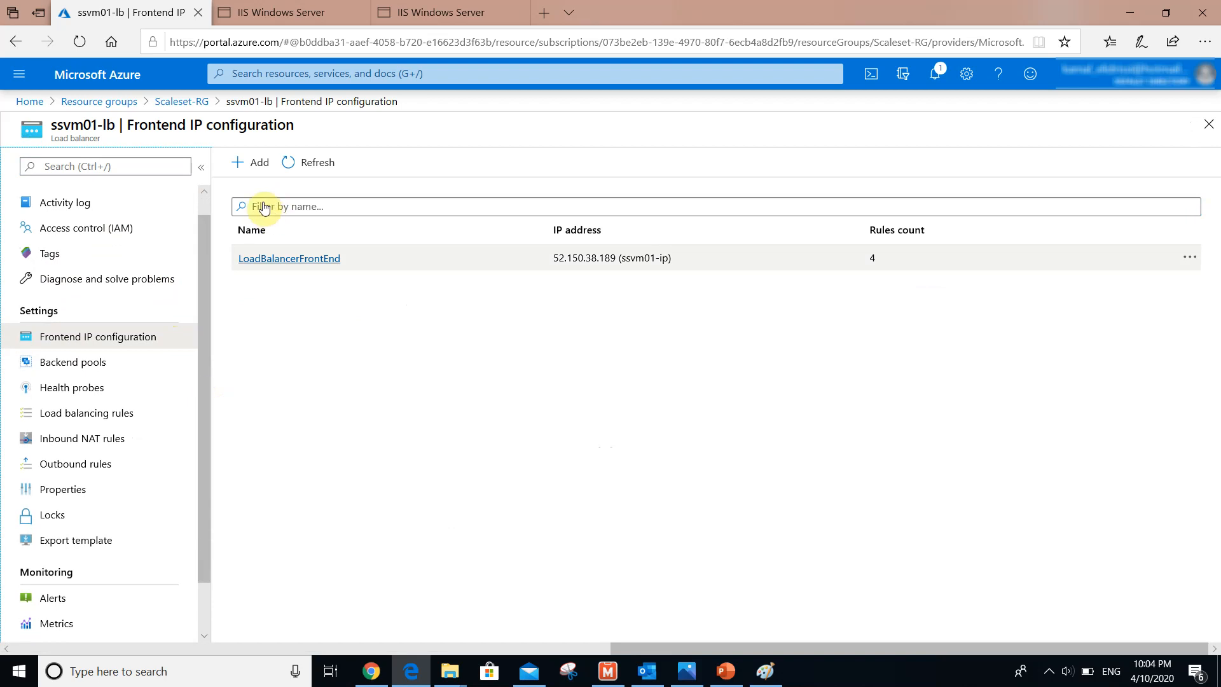
click(327, 257)
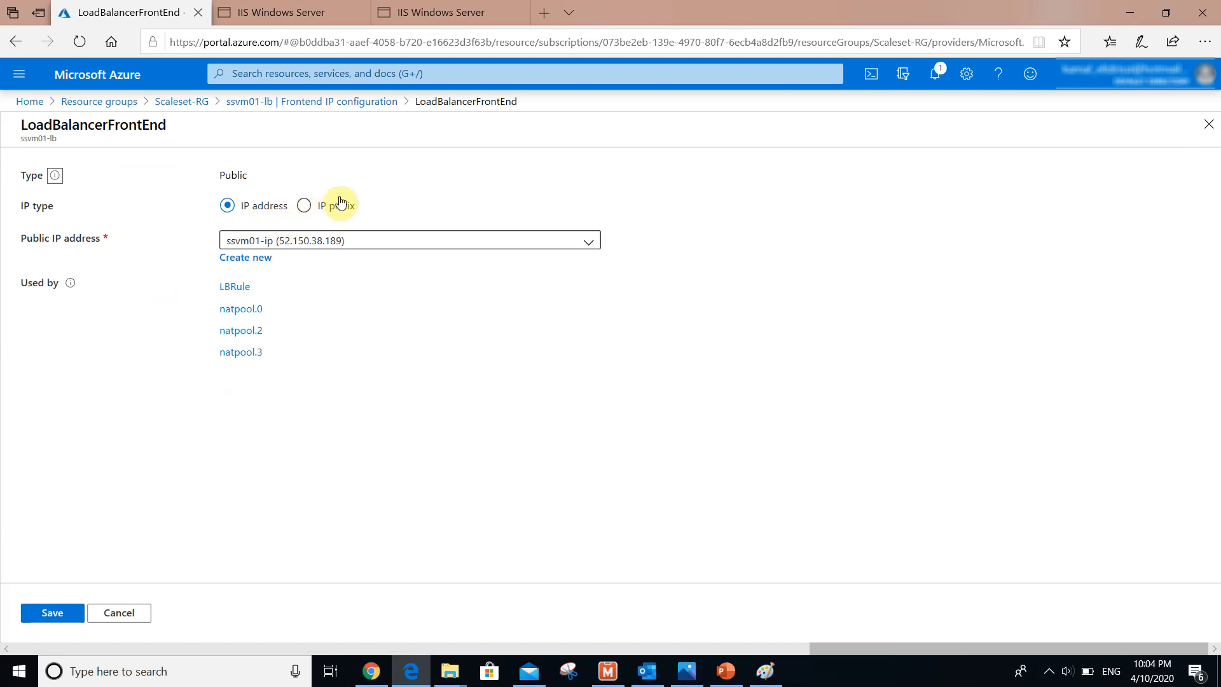
click(236, 288)
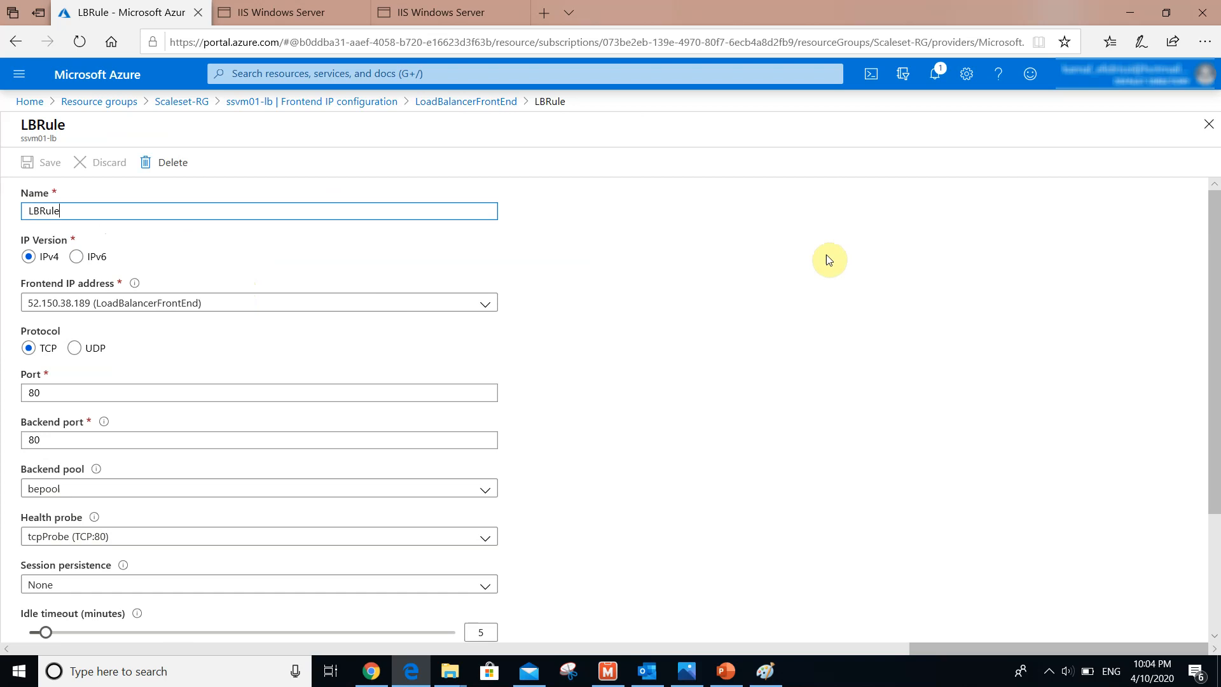
Examine the LBRule settings: its name, port, backend port, backend pool choices and the remaining options
scroll(972, 197, down, 1)
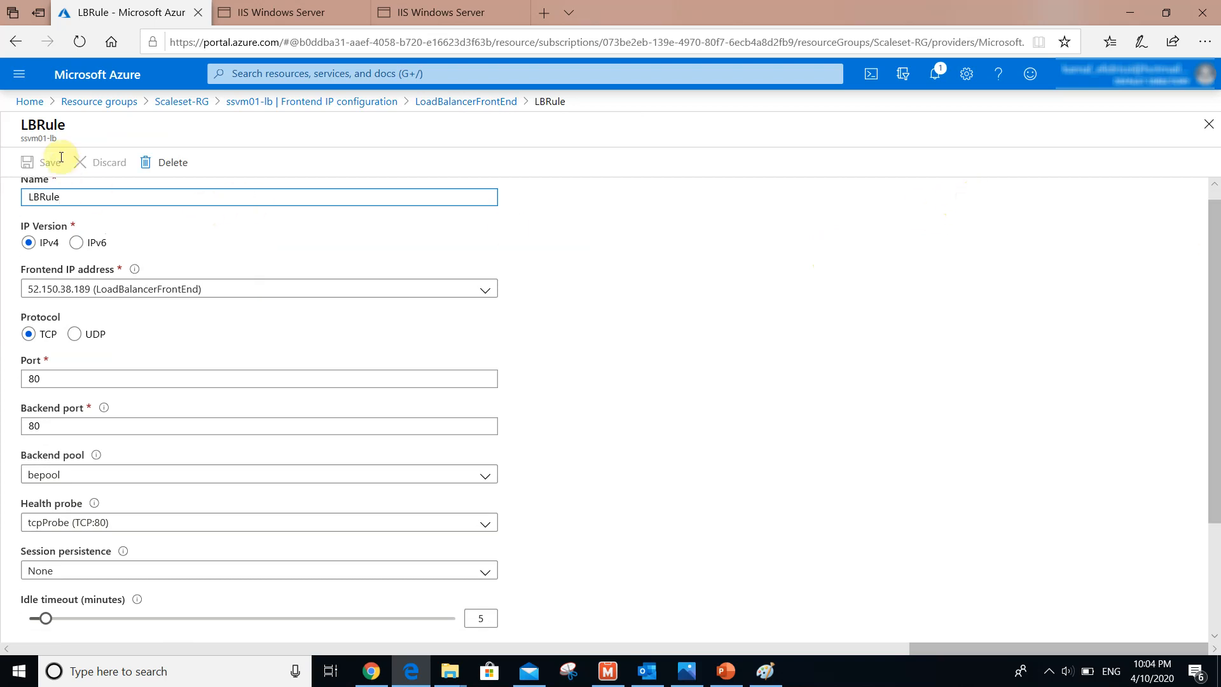
drag(78, 197, 9, 194)
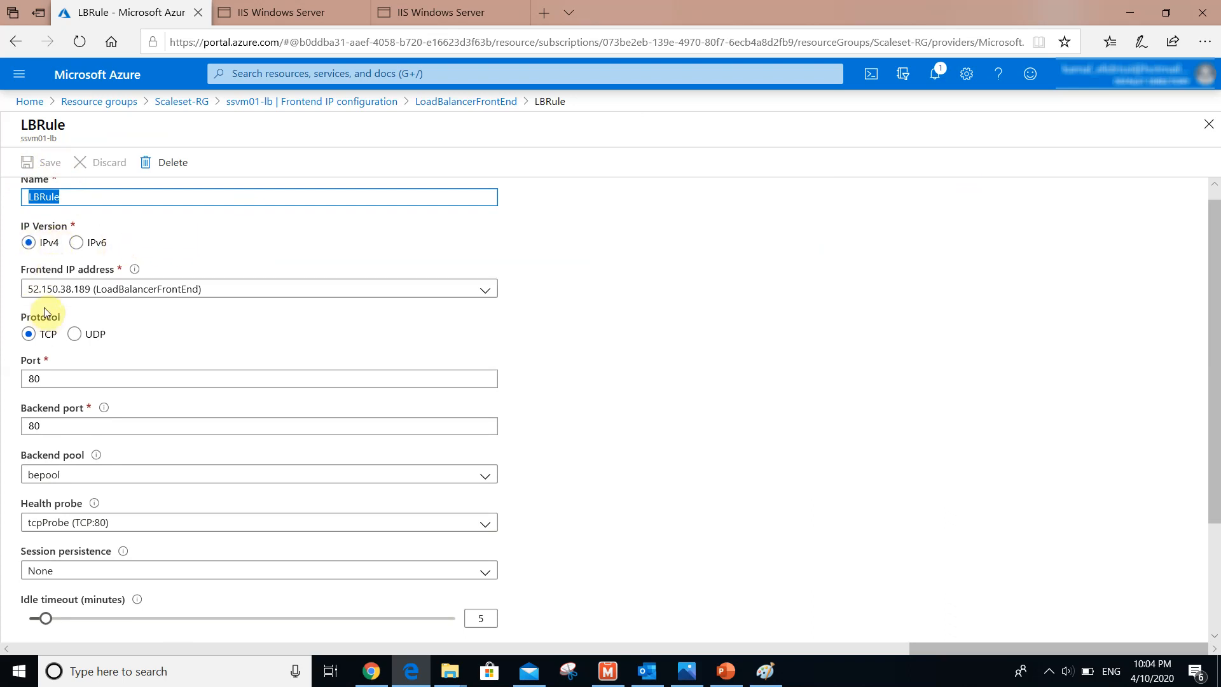
drag(57, 377, 6, 376)
drag(65, 424, 7, 422)
click(79, 470)
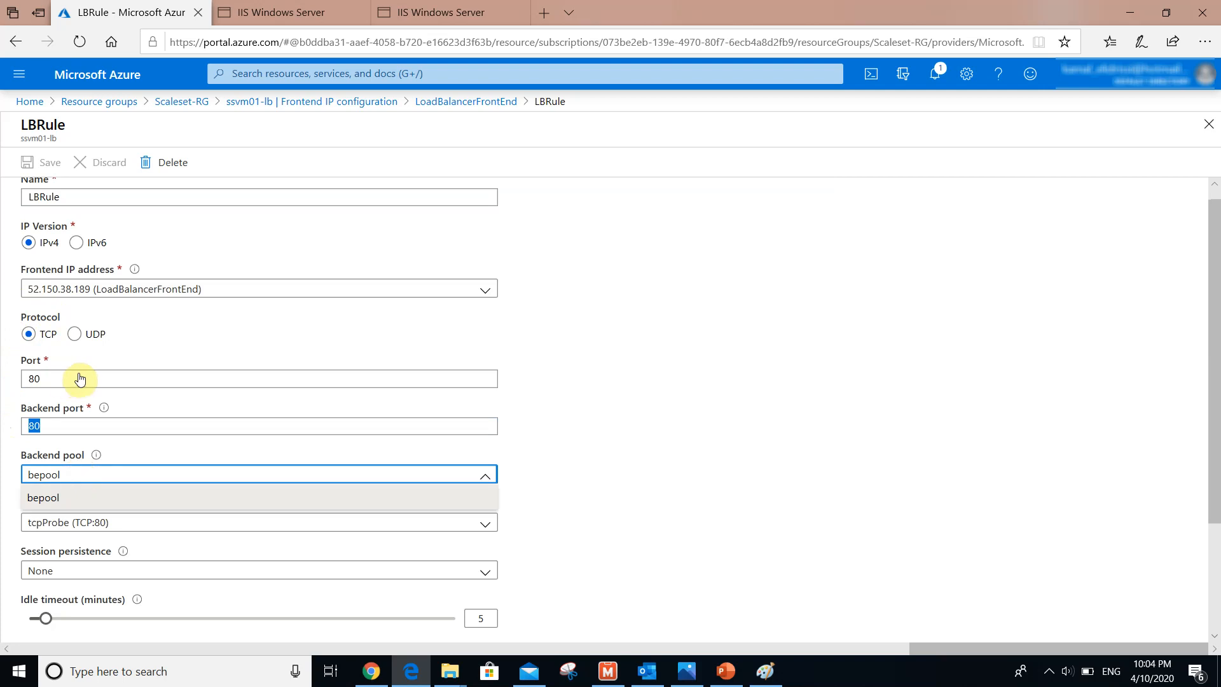
click(98, 467)
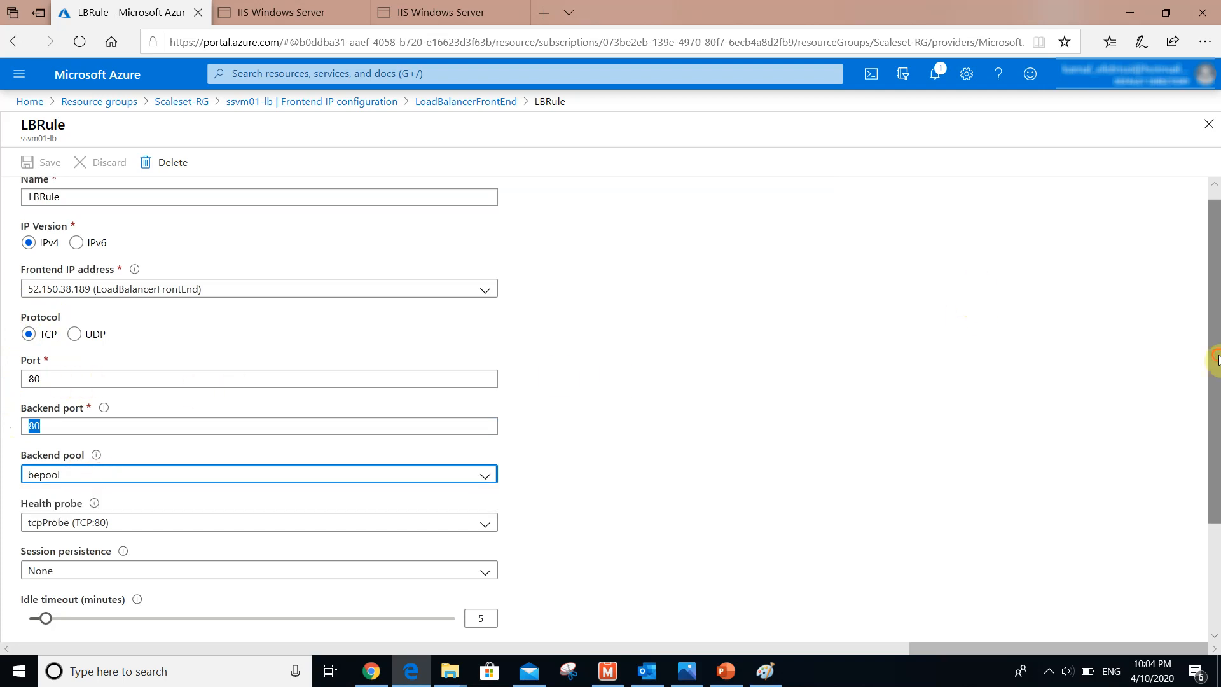
scroll(979, 372, down, 2)
scroll(979, 372, down, 1)
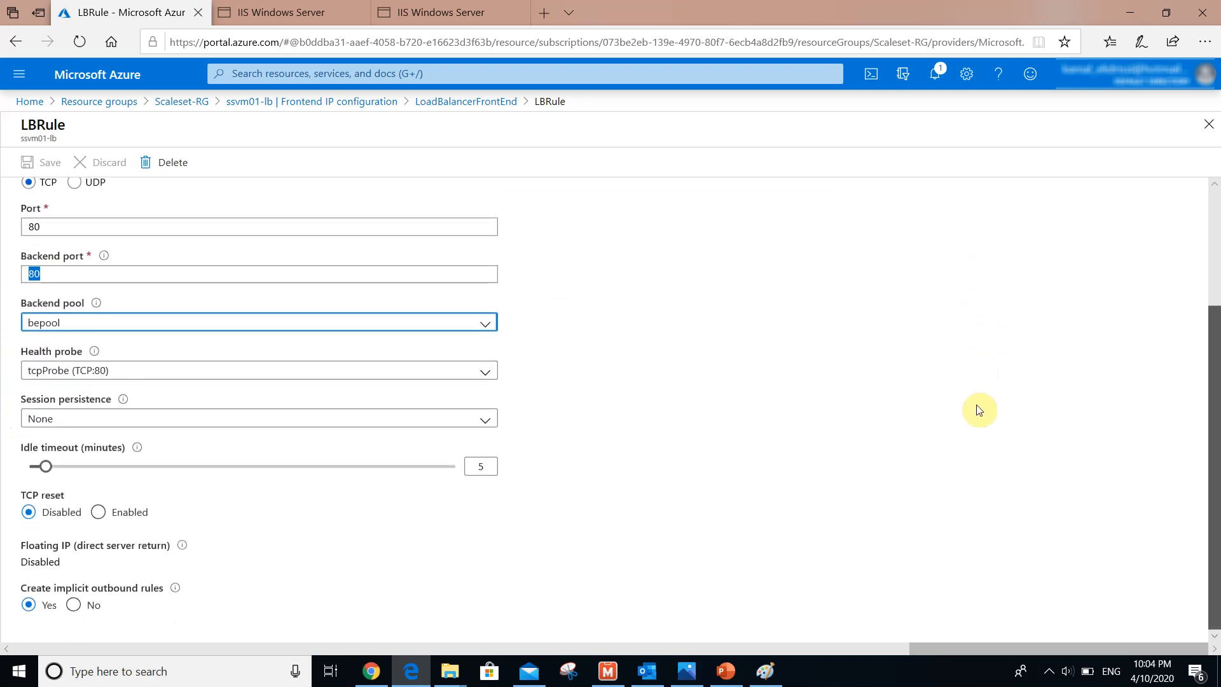
scroll(979, 410, up, 3)
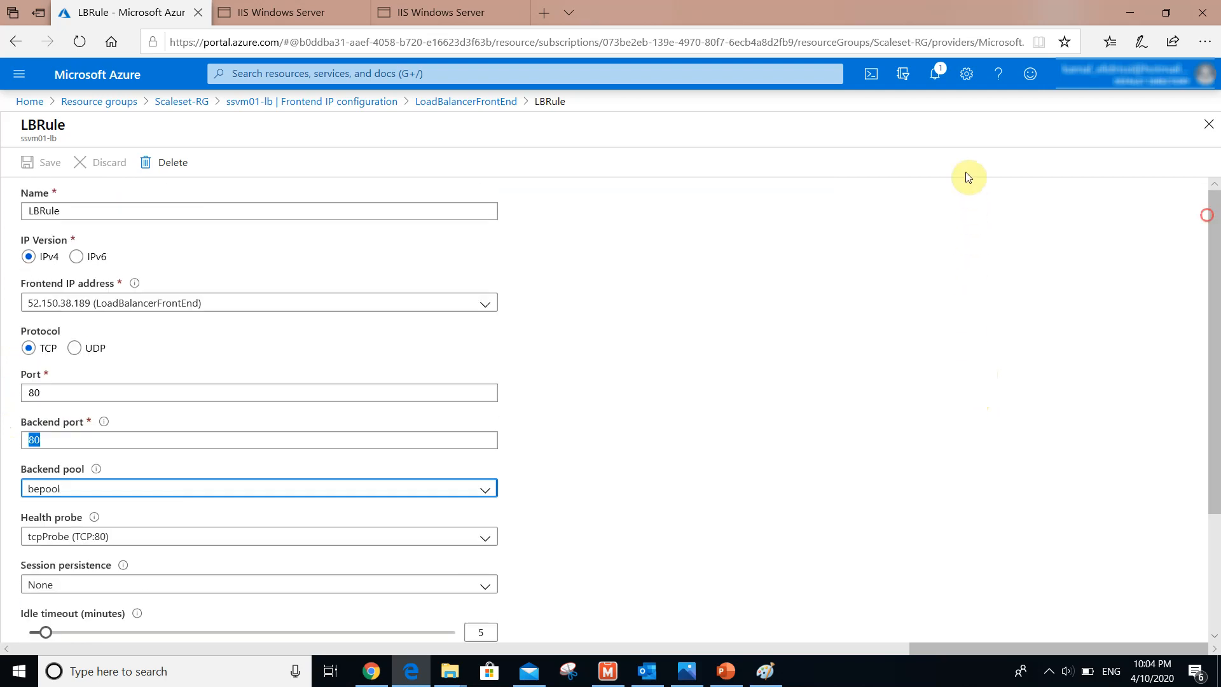
Open the inbound NAT rules of ssvm01-lb and inspect the port and target port of the natpool.0 rule
click(323, 105)
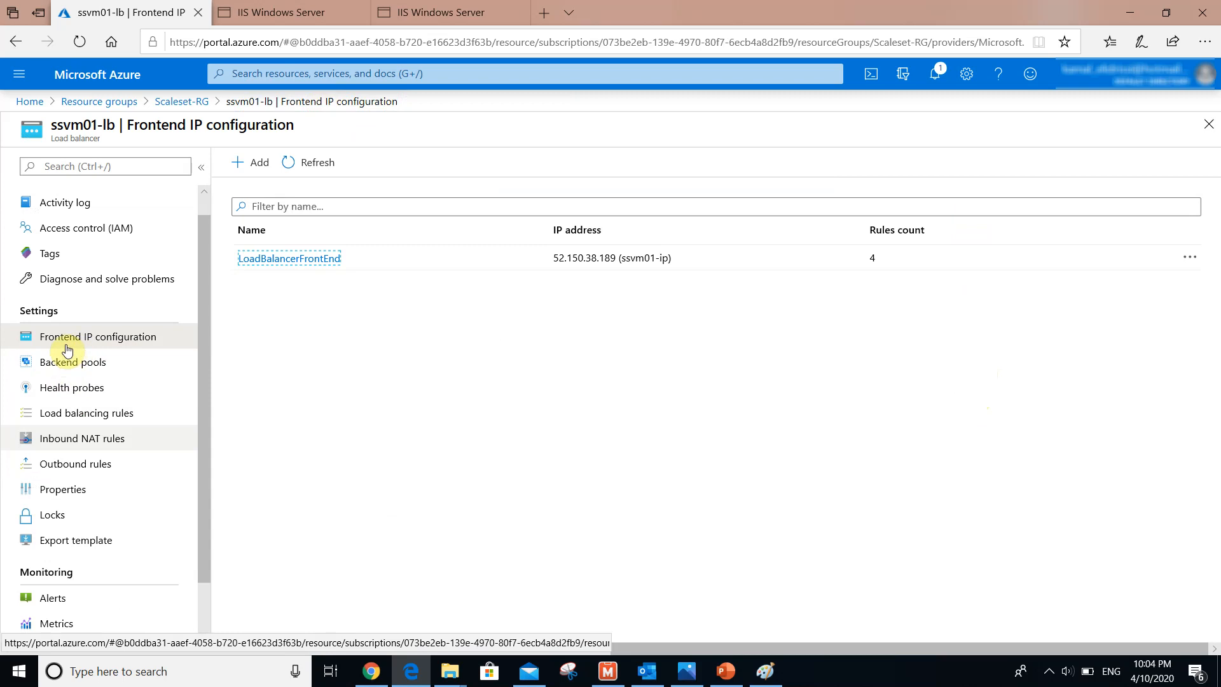
click(81, 438)
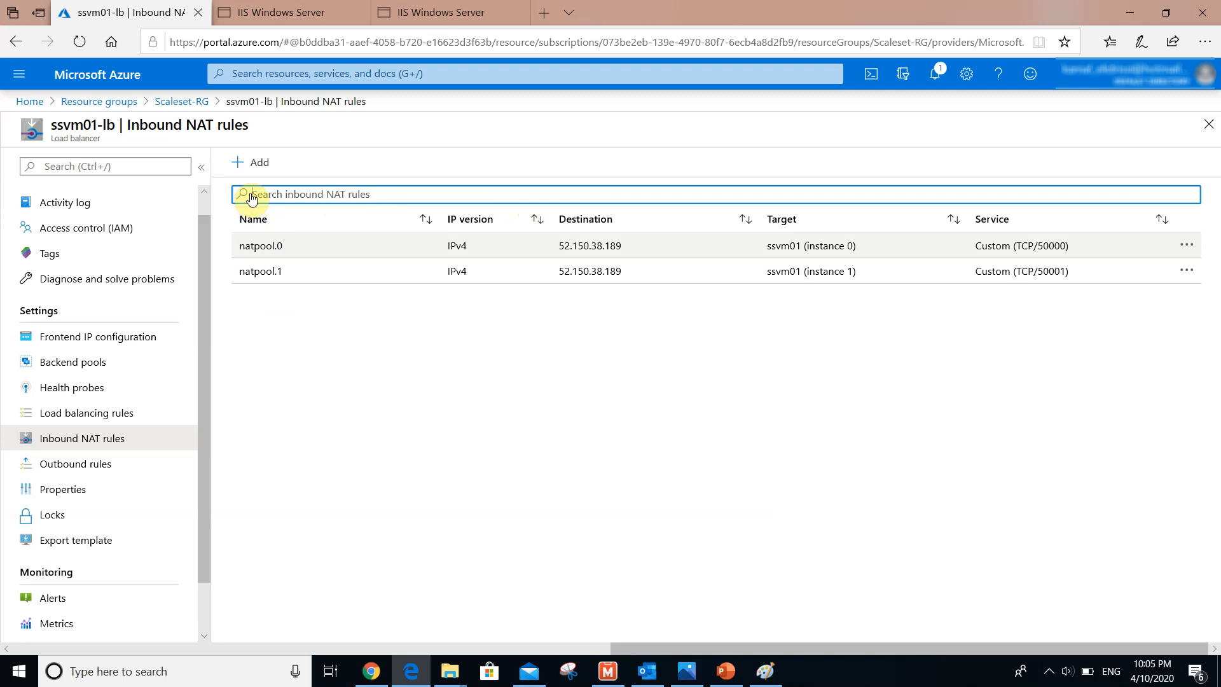
click(313, 246)
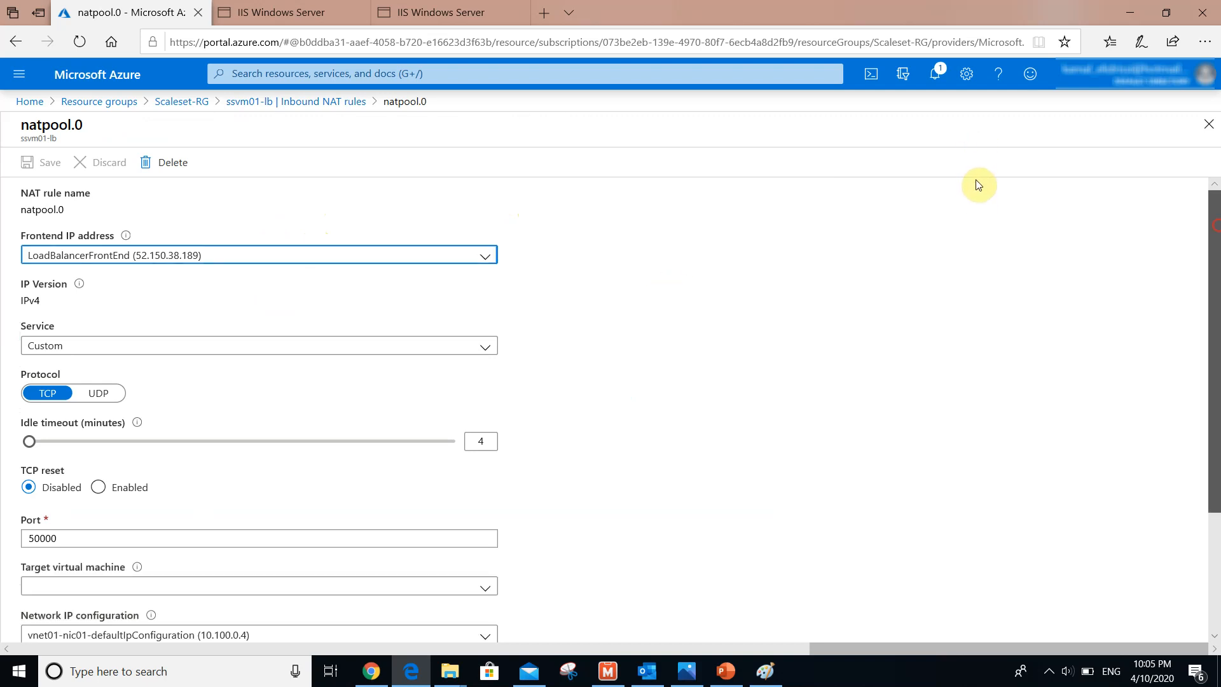
scroll(975, 204, down, 1)
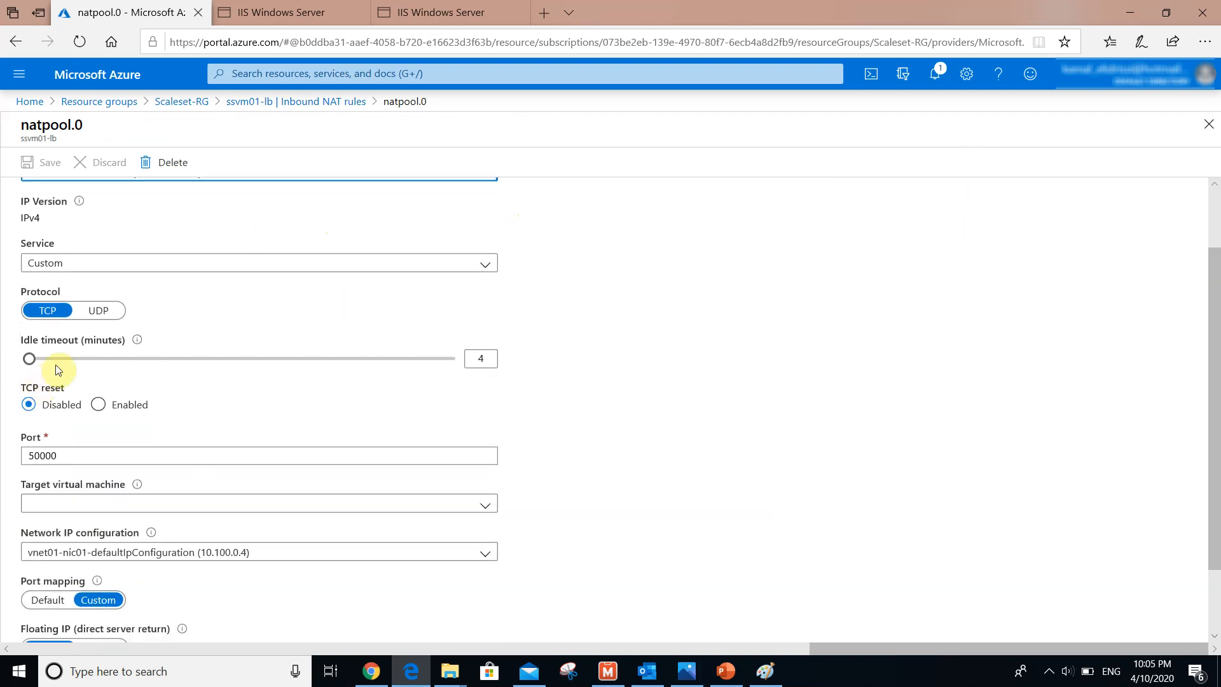
double_click(74, 455)
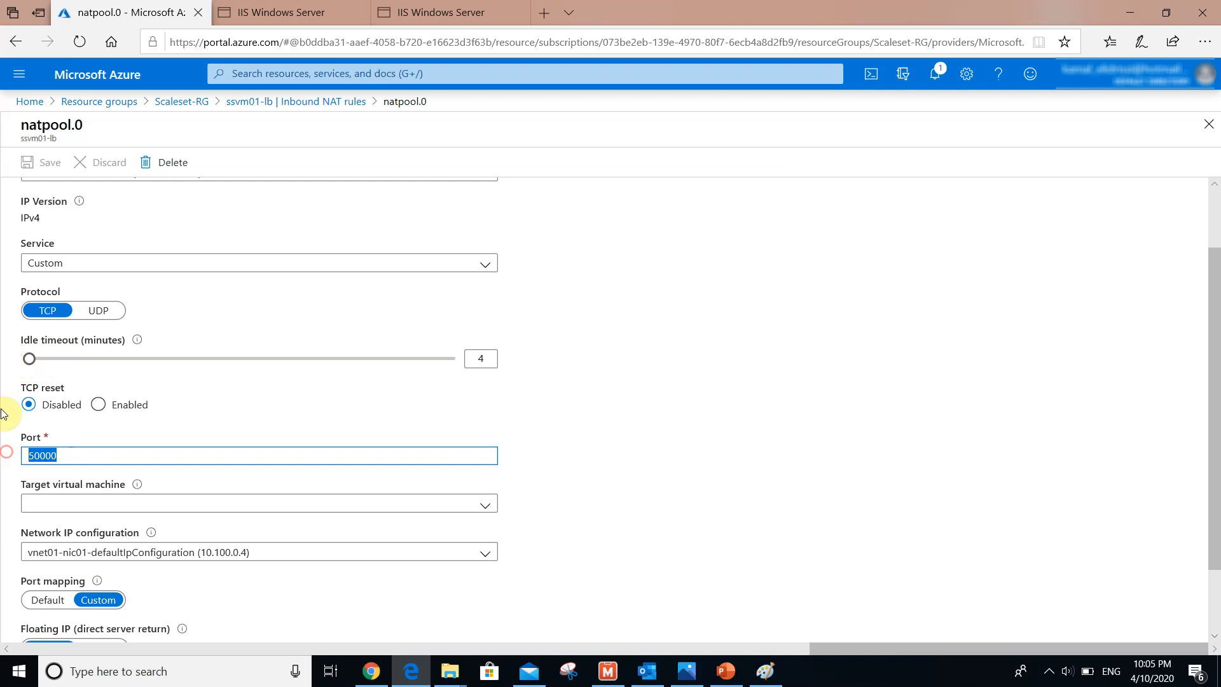
scroll(976, 286, down, 1)
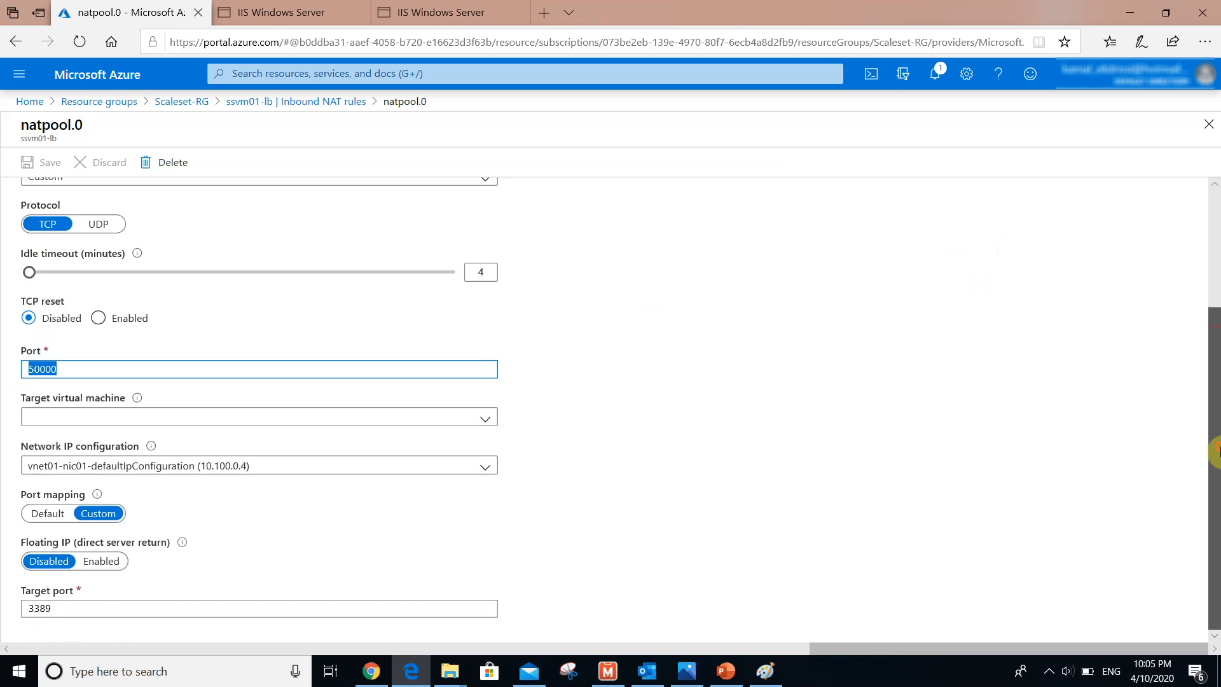
double_click(74, 607)
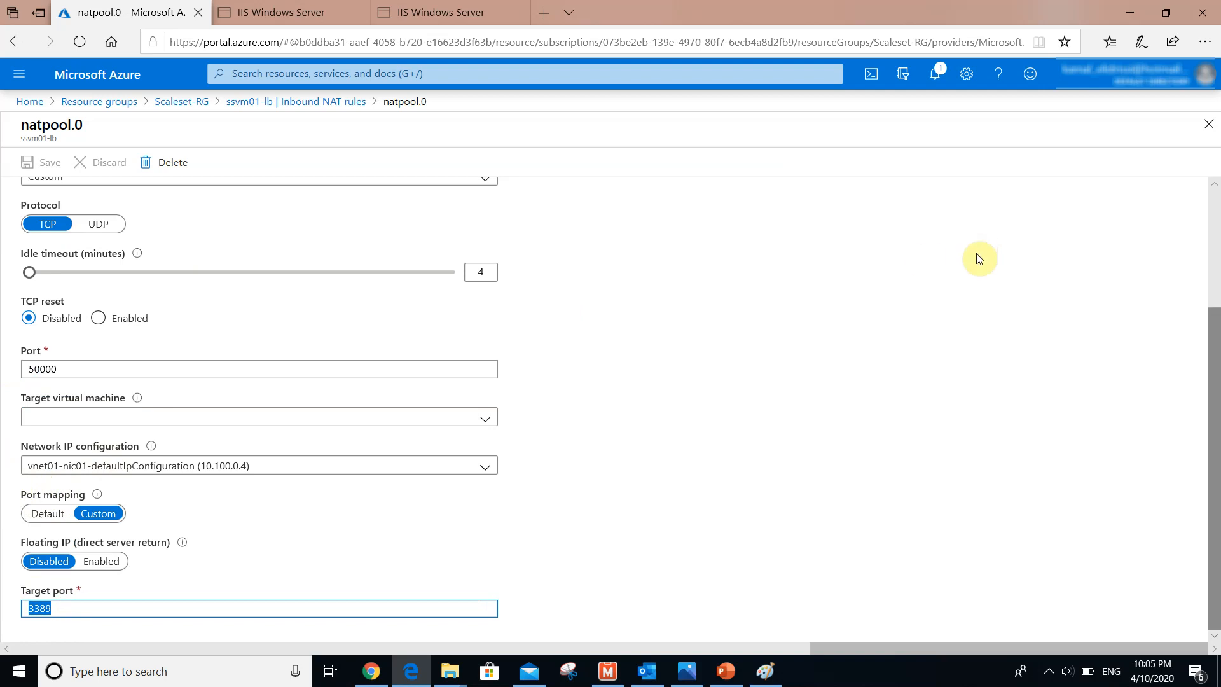
scroll(970, 240, up, 2)
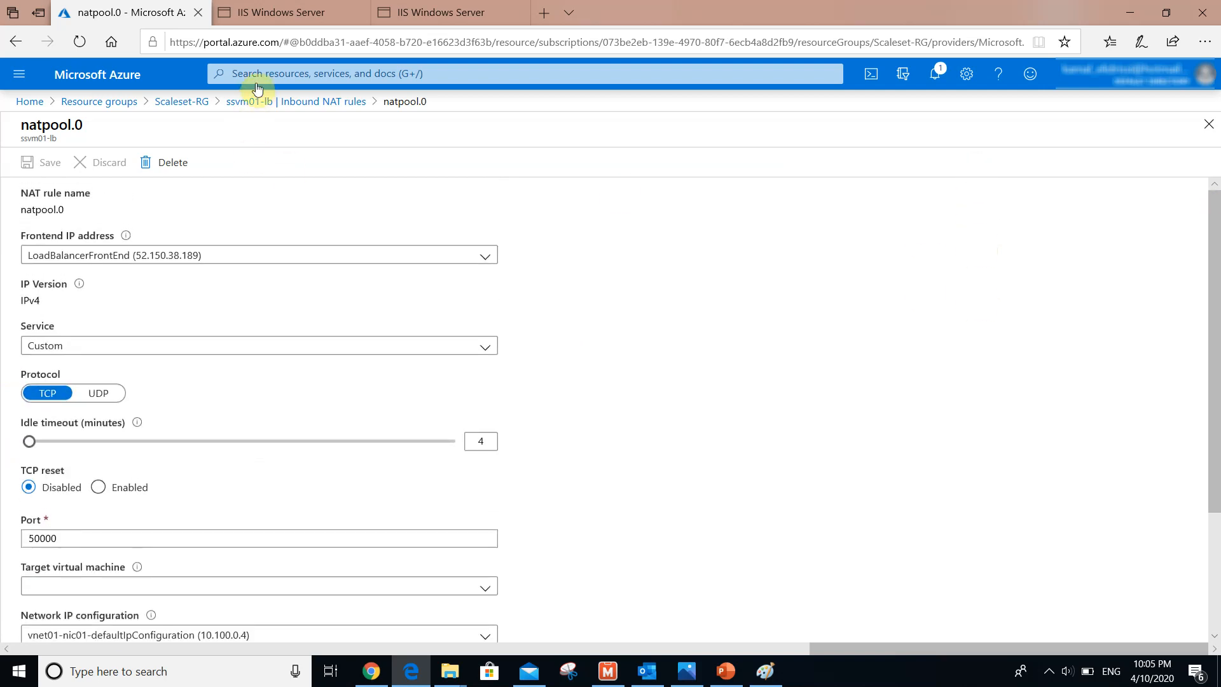
Return to the Scaleset-RG resource group and view the instances of the ssvm01 scale set
click(322, 101)
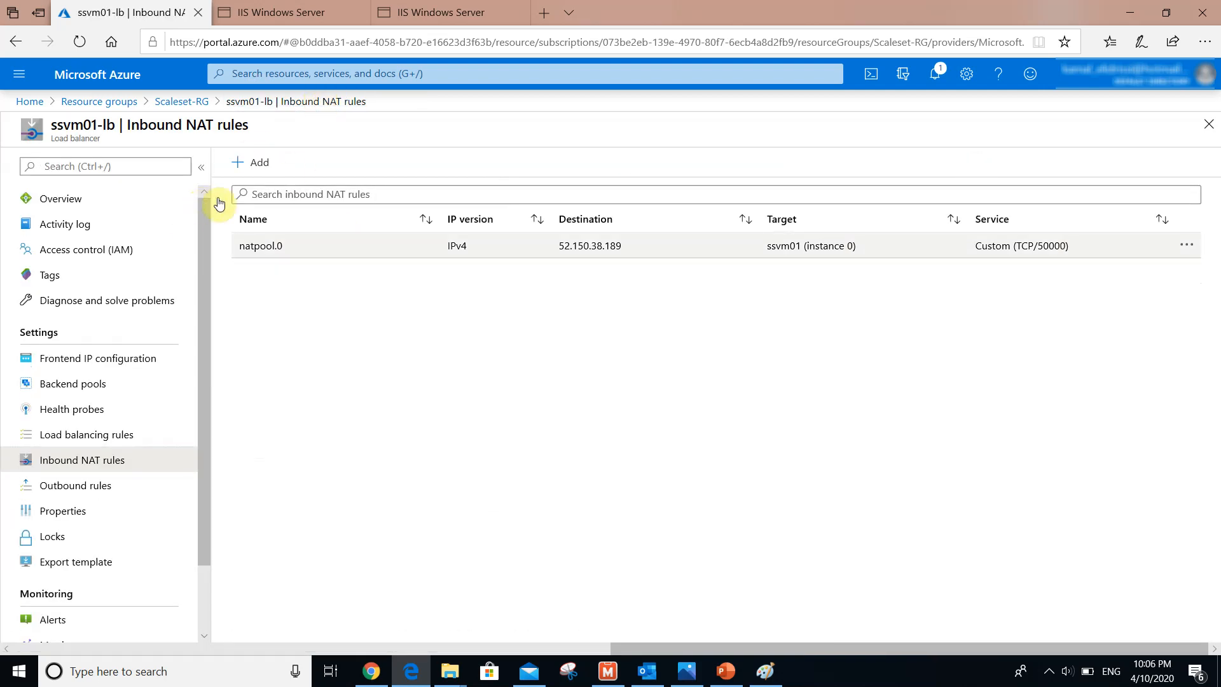
click(188, 101)
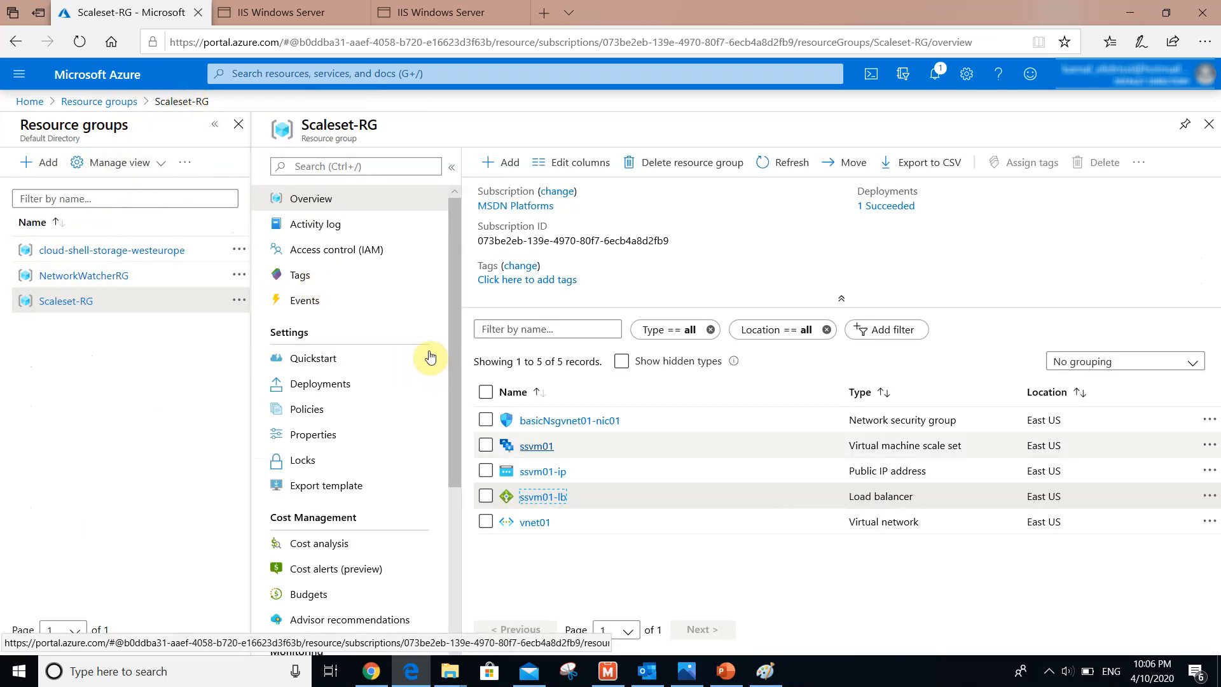
click(537, 447)
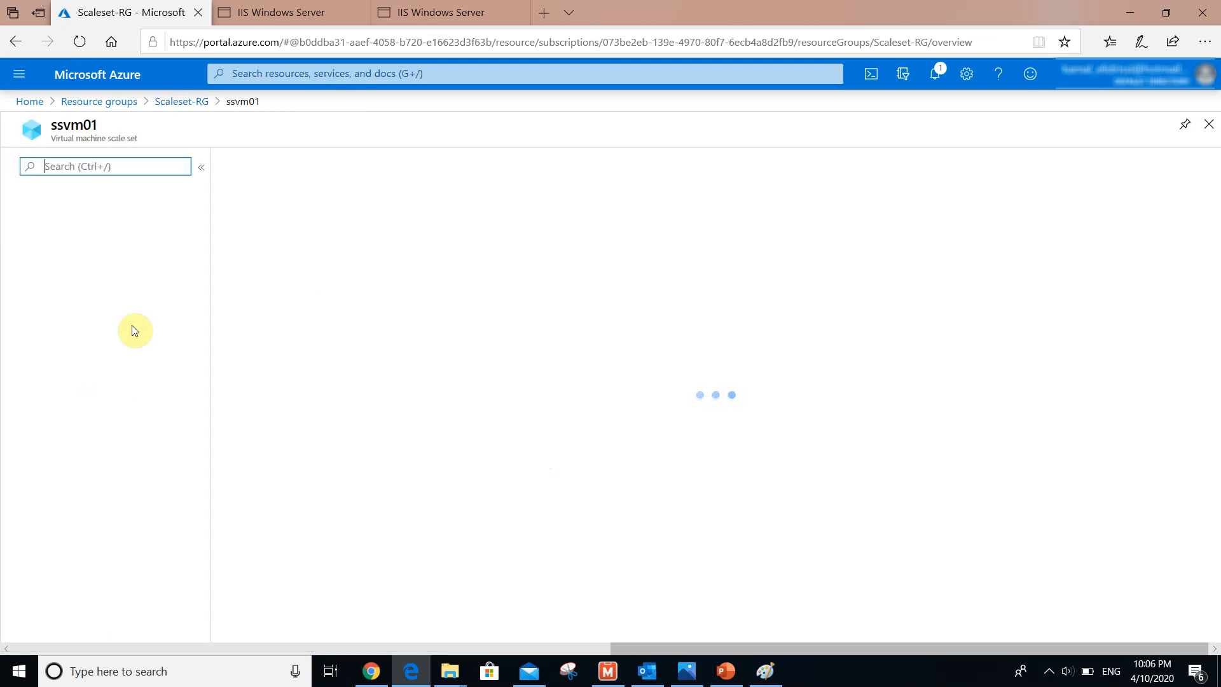
click(60, 358)
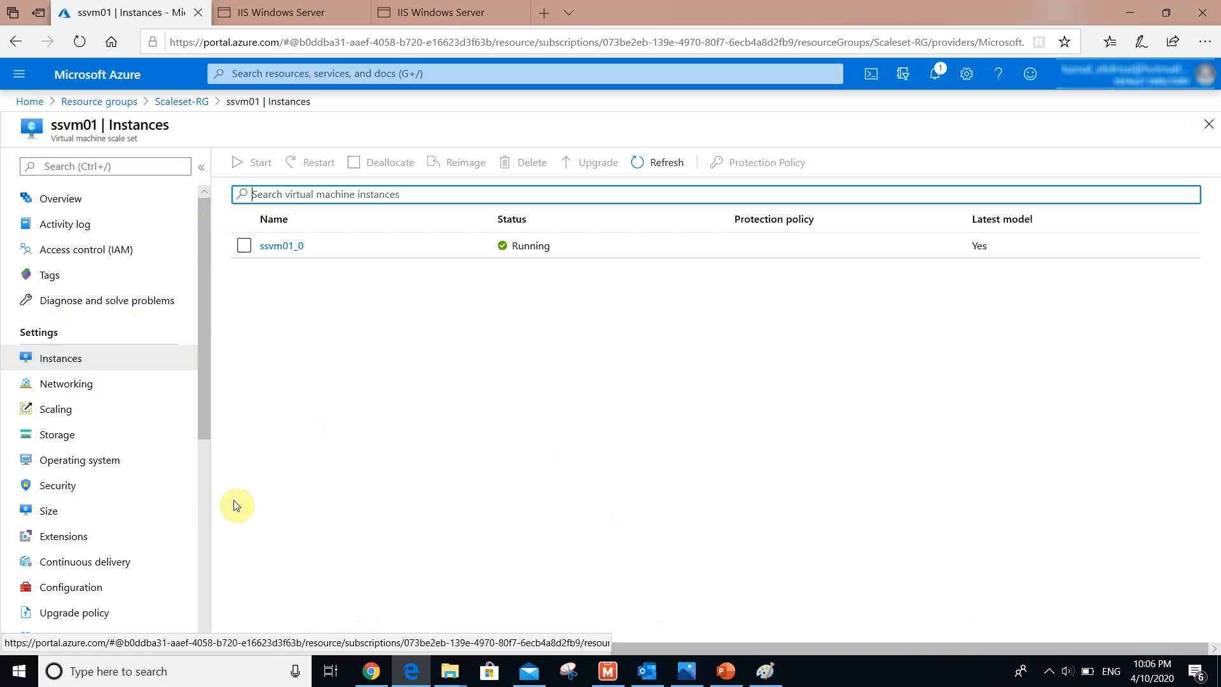
Launch Remote Desktop Connection and start a connection to bekamal.eastus.cloudapp.azure.com:50000
click(240, 676)
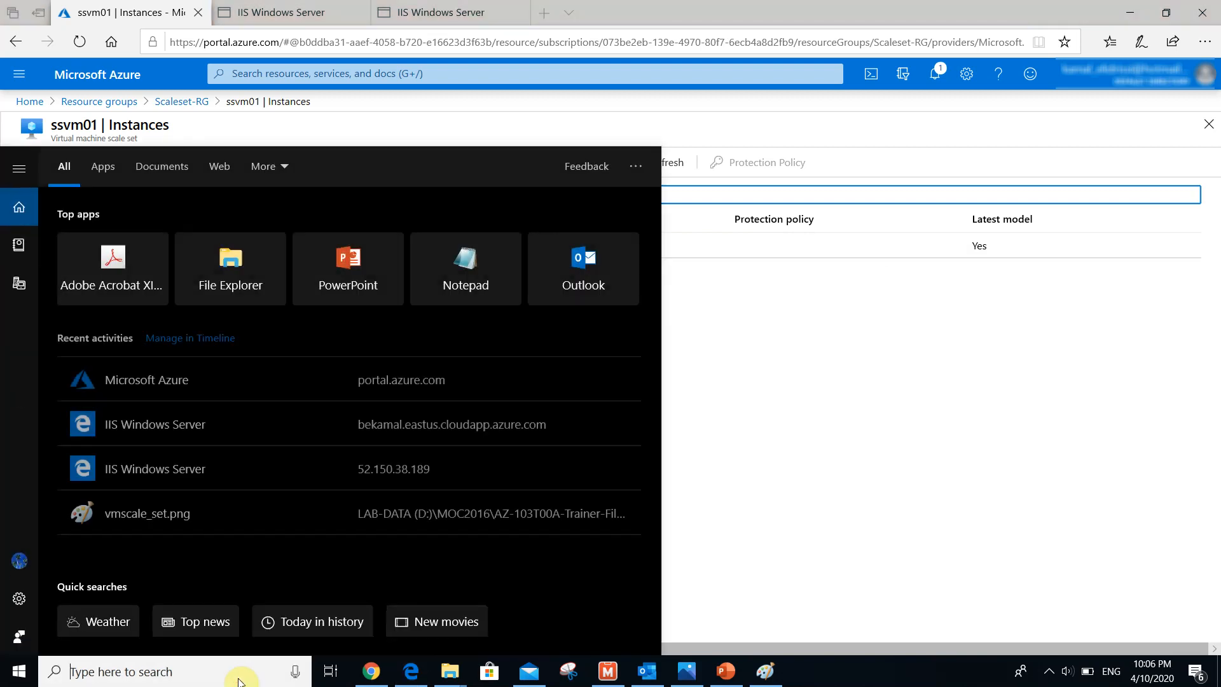
text(rdp)
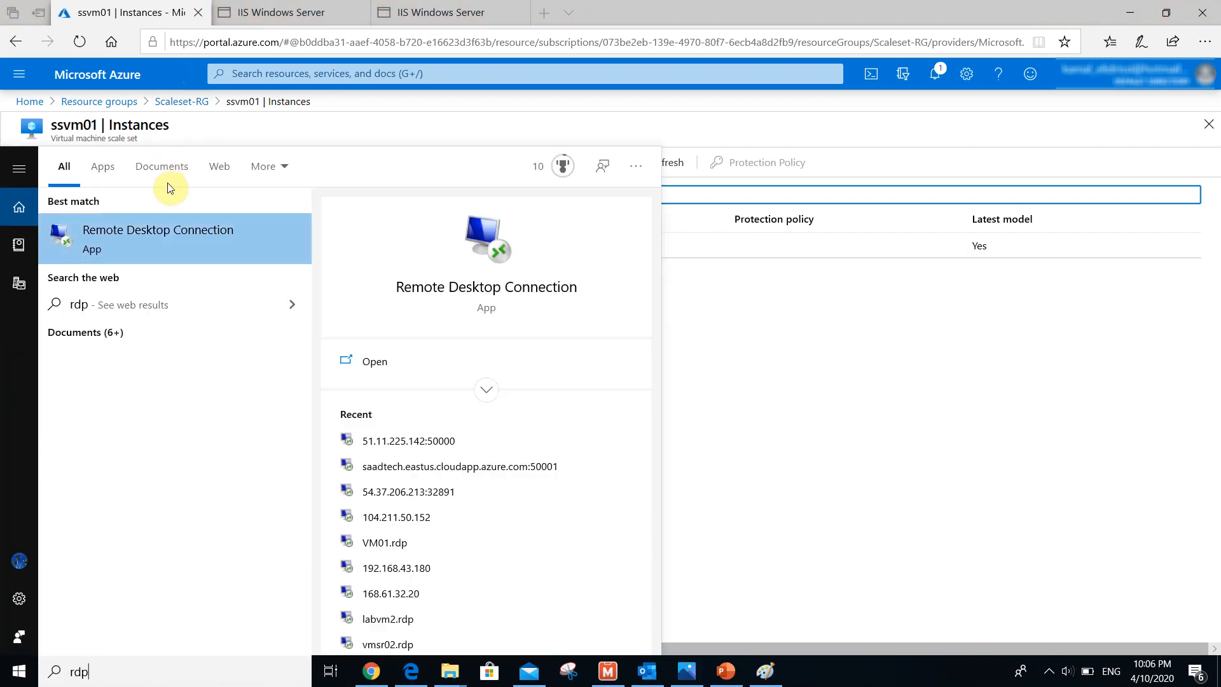
click(166, 236)
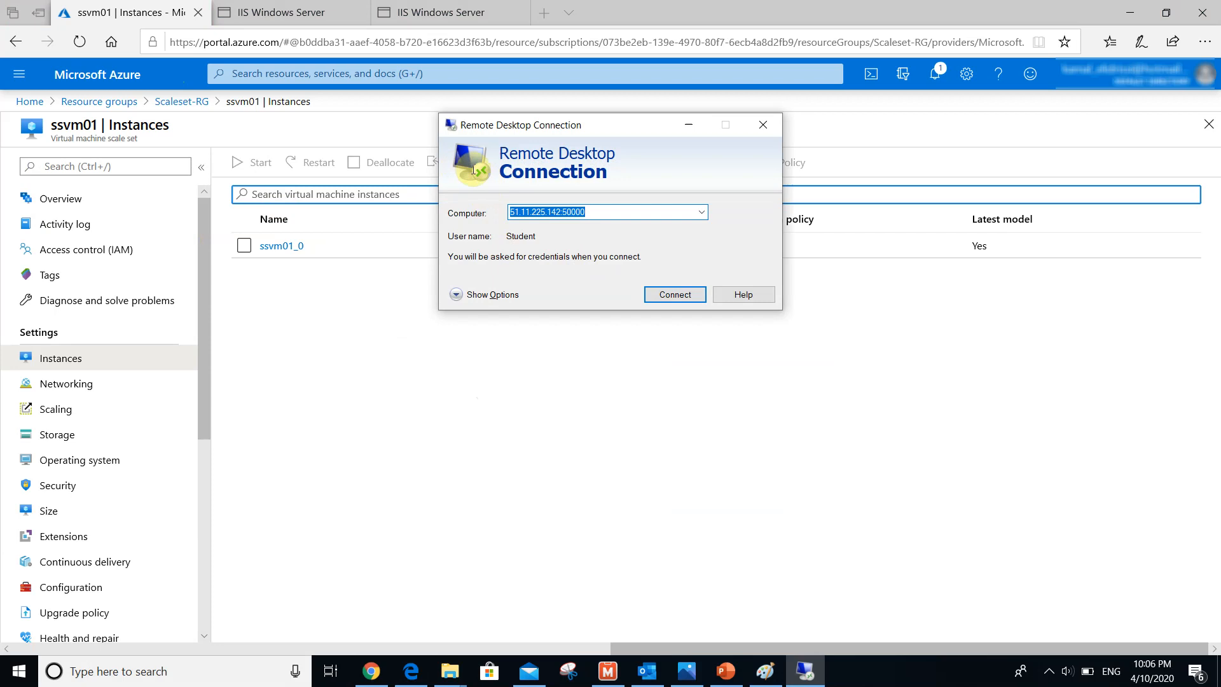
key(BackSpace)
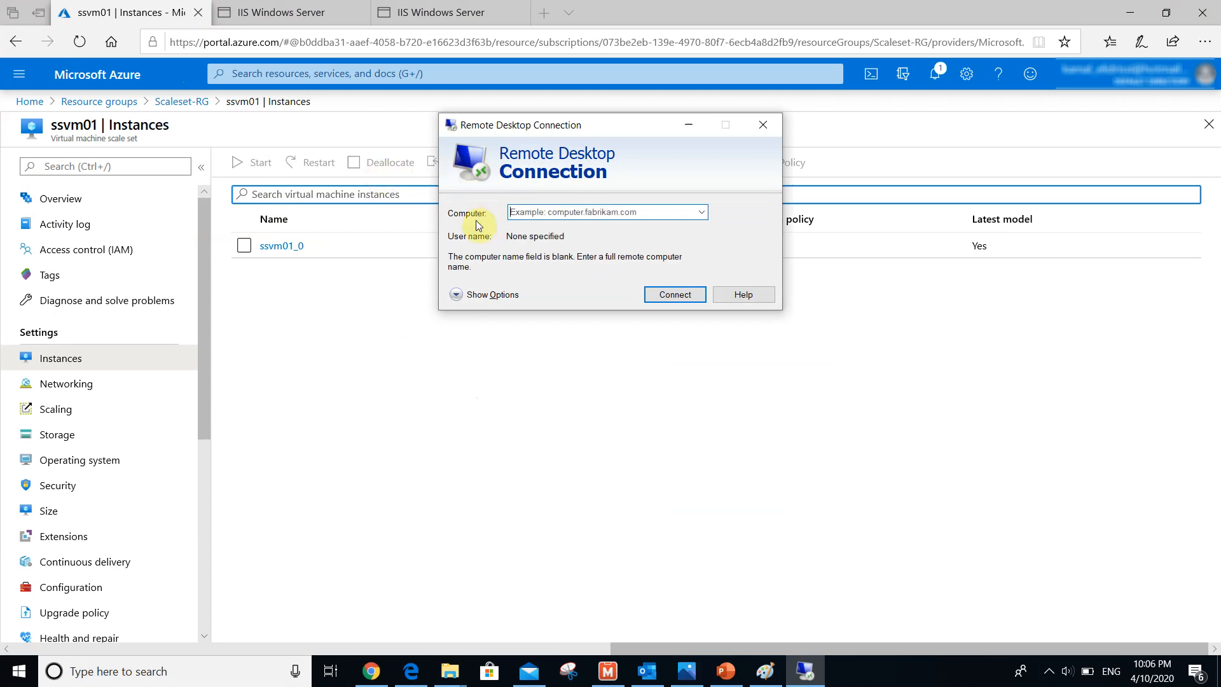
key(ctrl+v)
text(:)
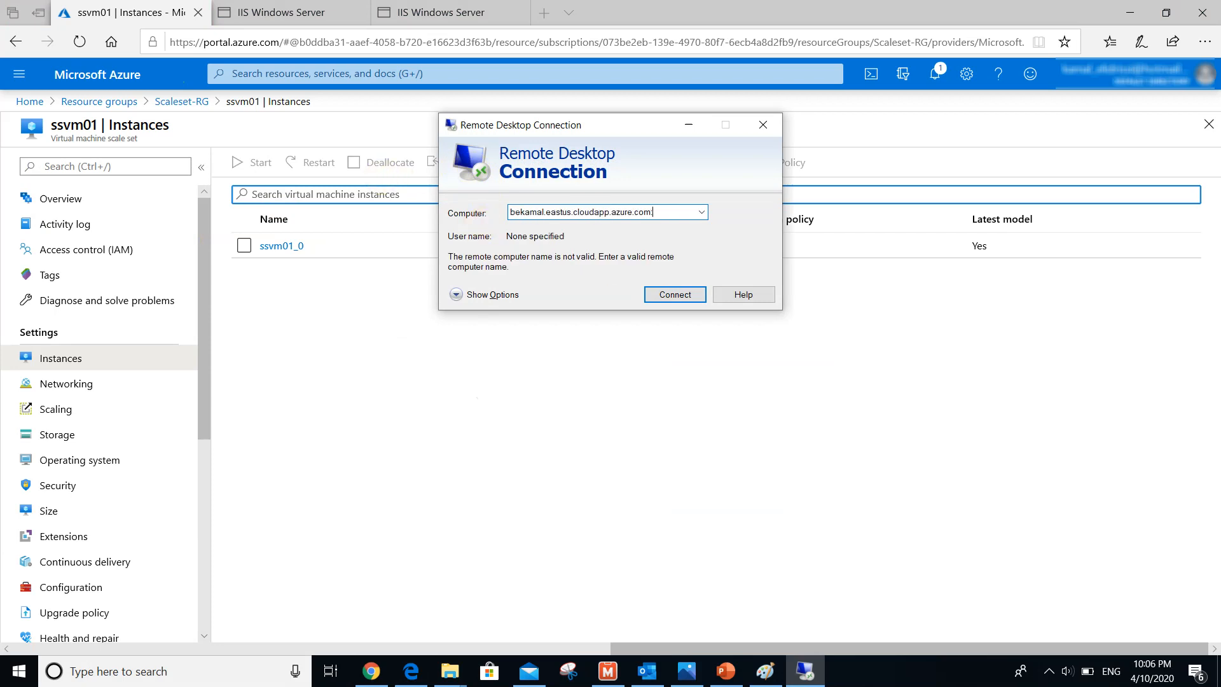
text(50000)
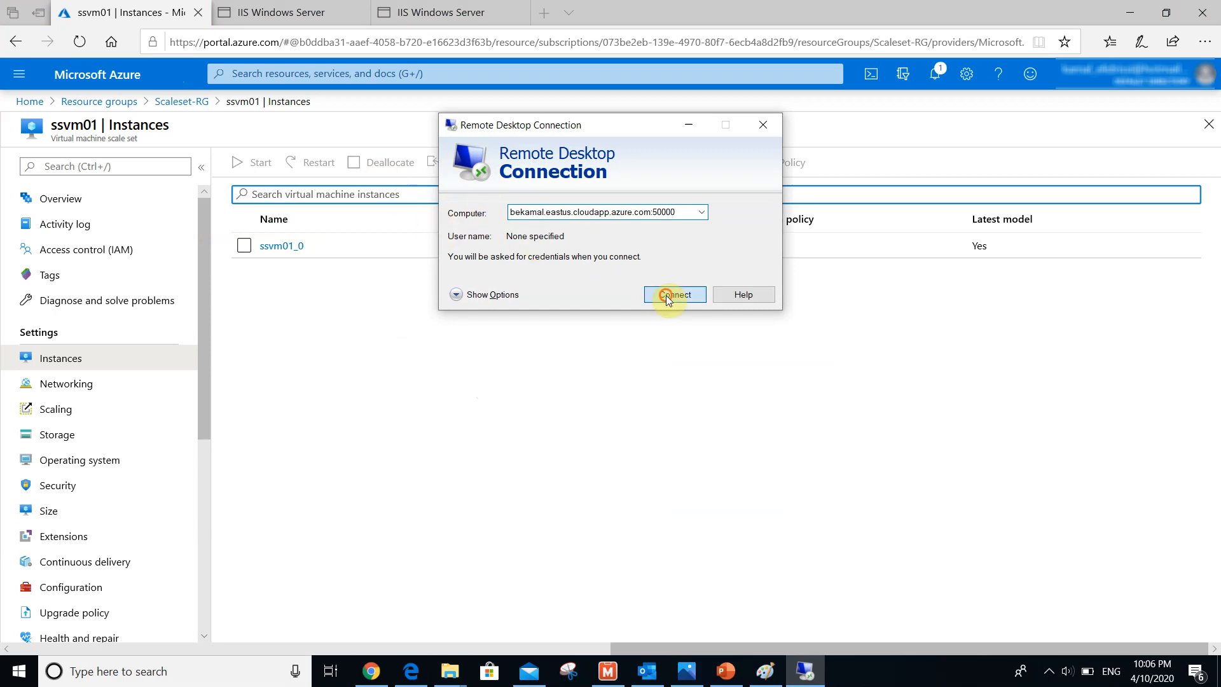
click(666, 295)
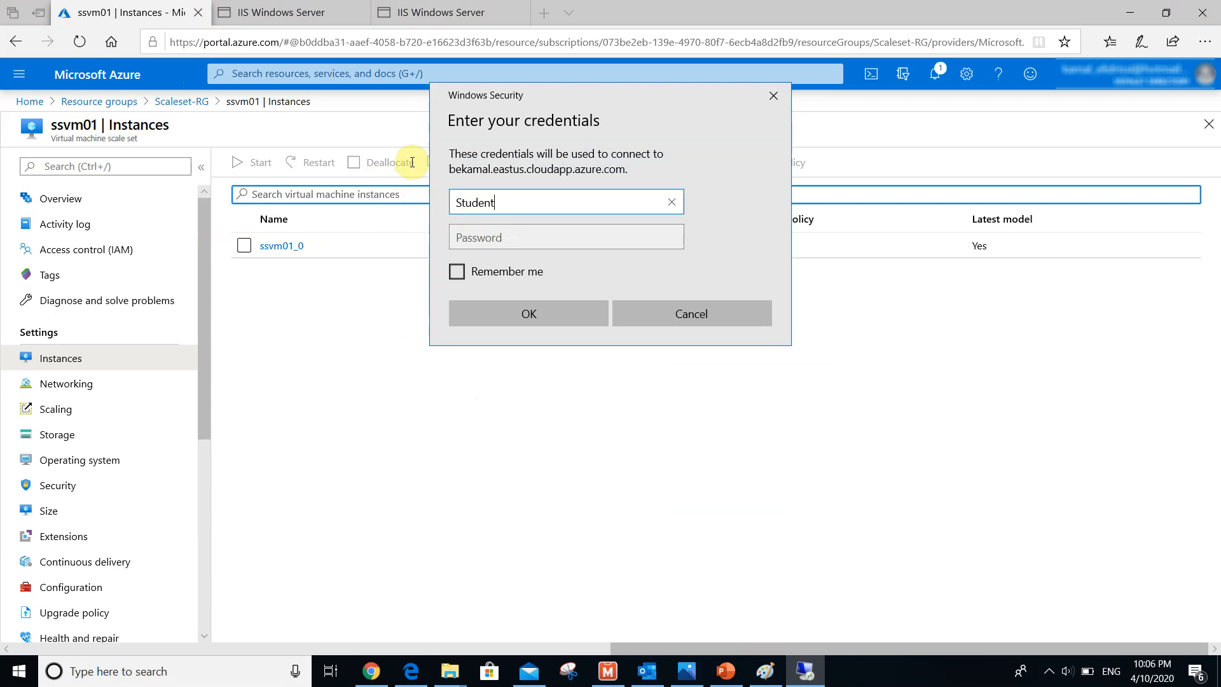
Sign in as Student with the account password and accept the certificate warning to connect to the instance
key(Tab)
text(••••)
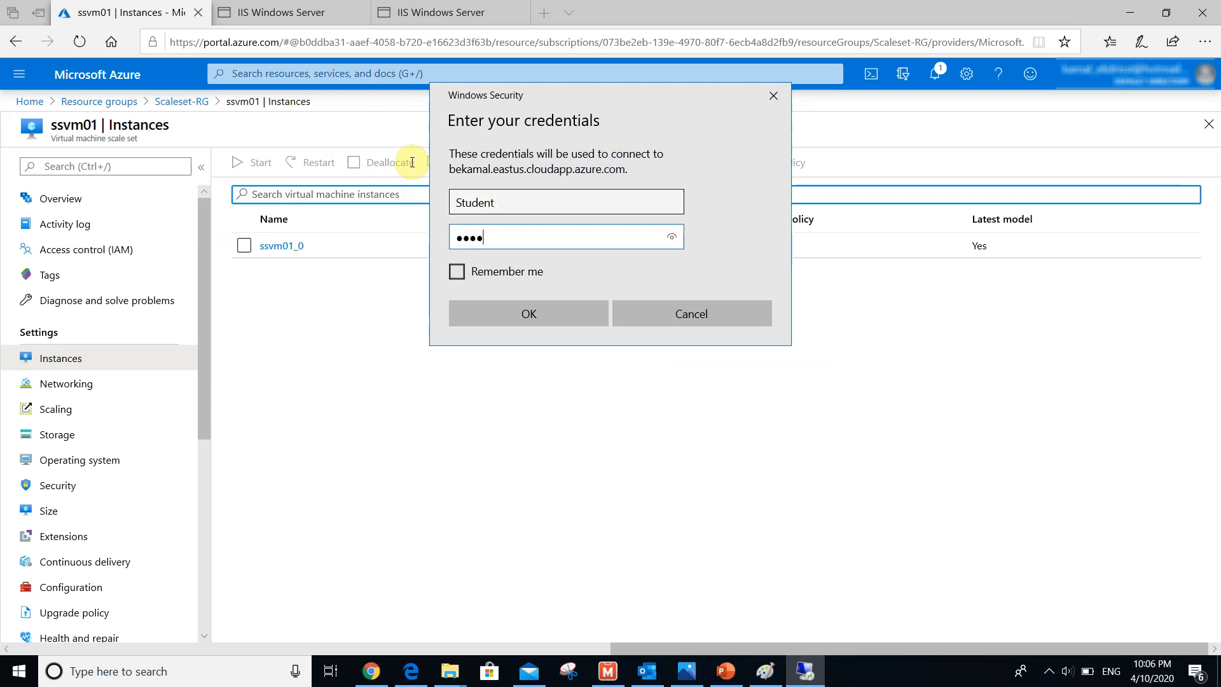
text(•)
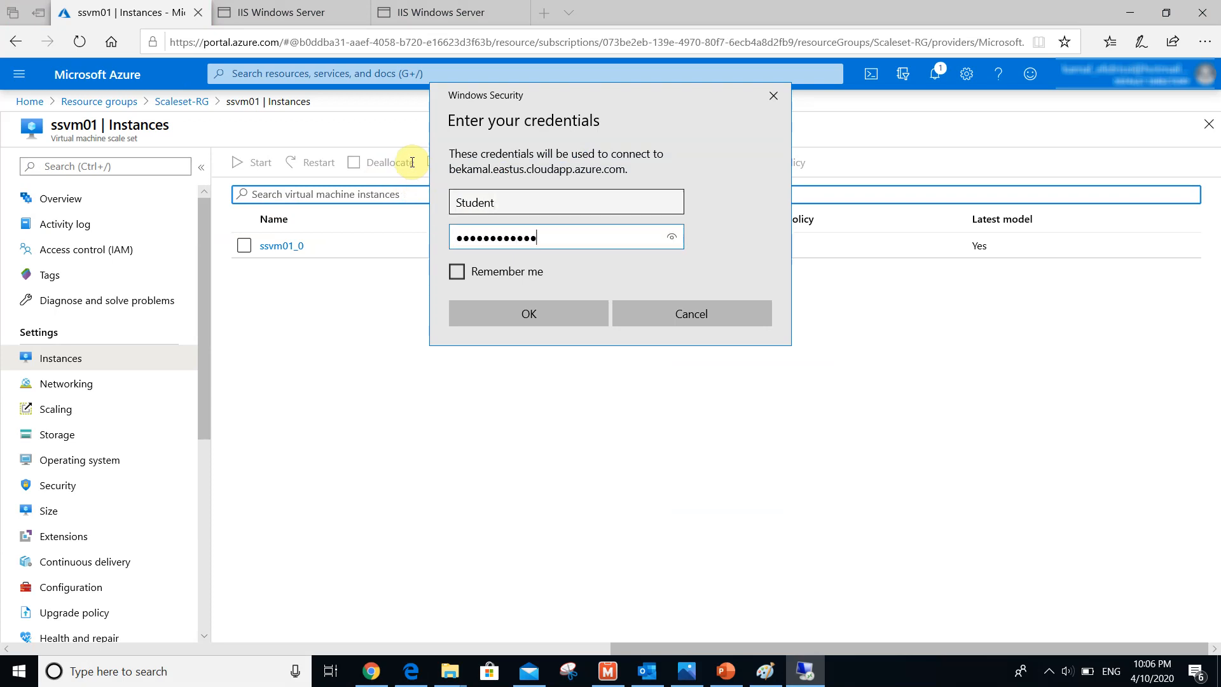
key(Return)
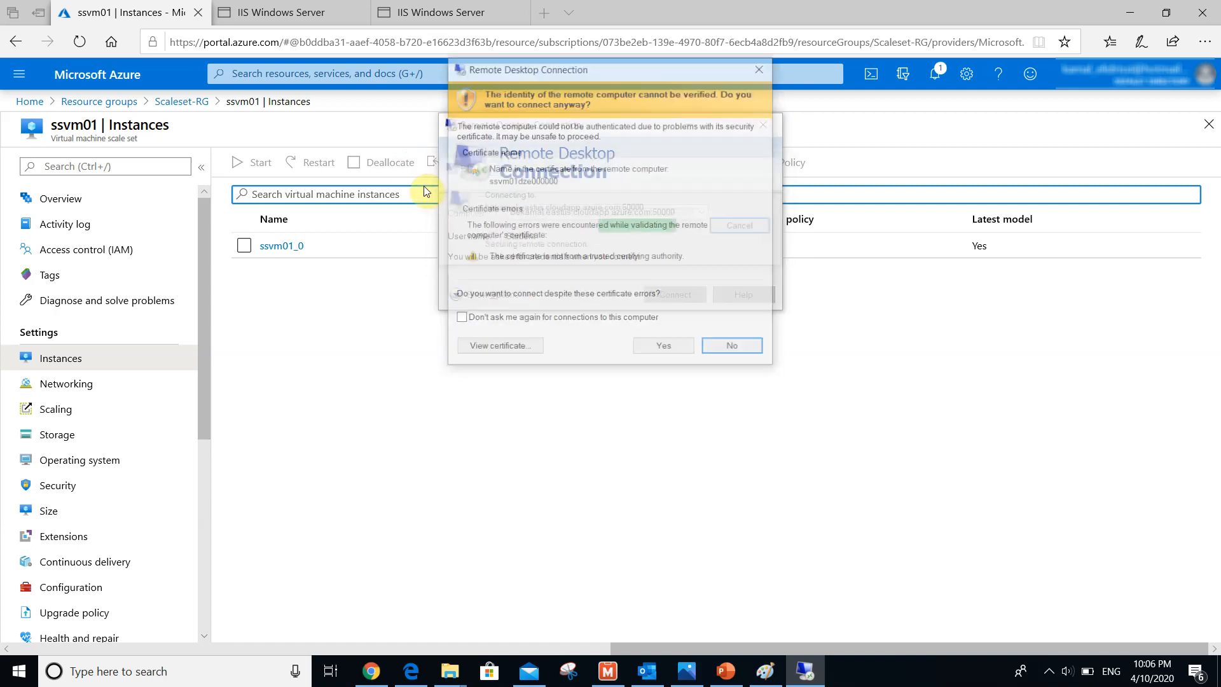
click(676, 349)
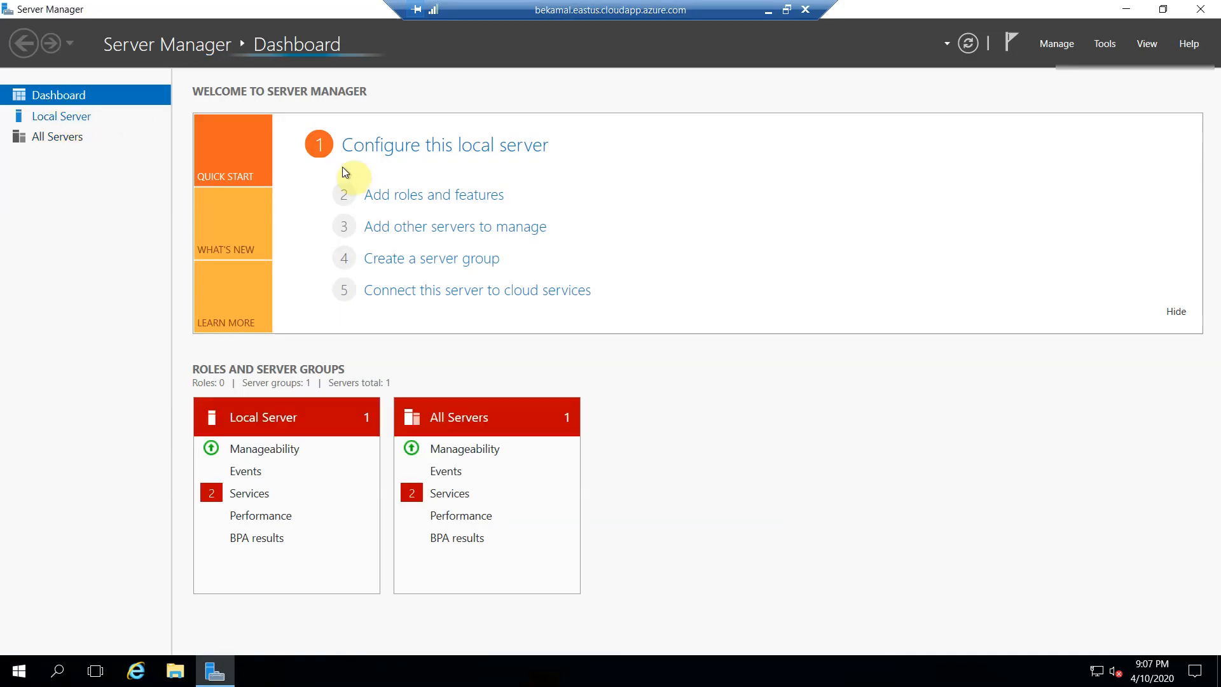
Turn off IE Enhanced Security Configuration for both Administrators and Users in the local server's properties
click(343, 167)
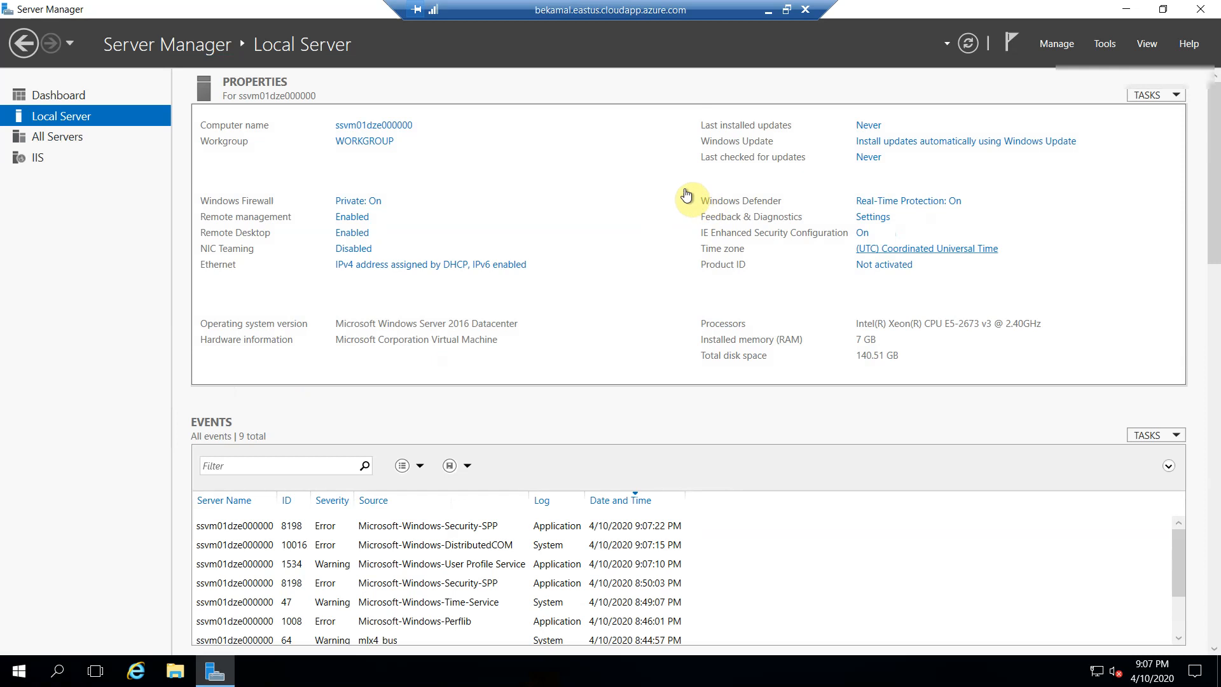
click(862, 233)
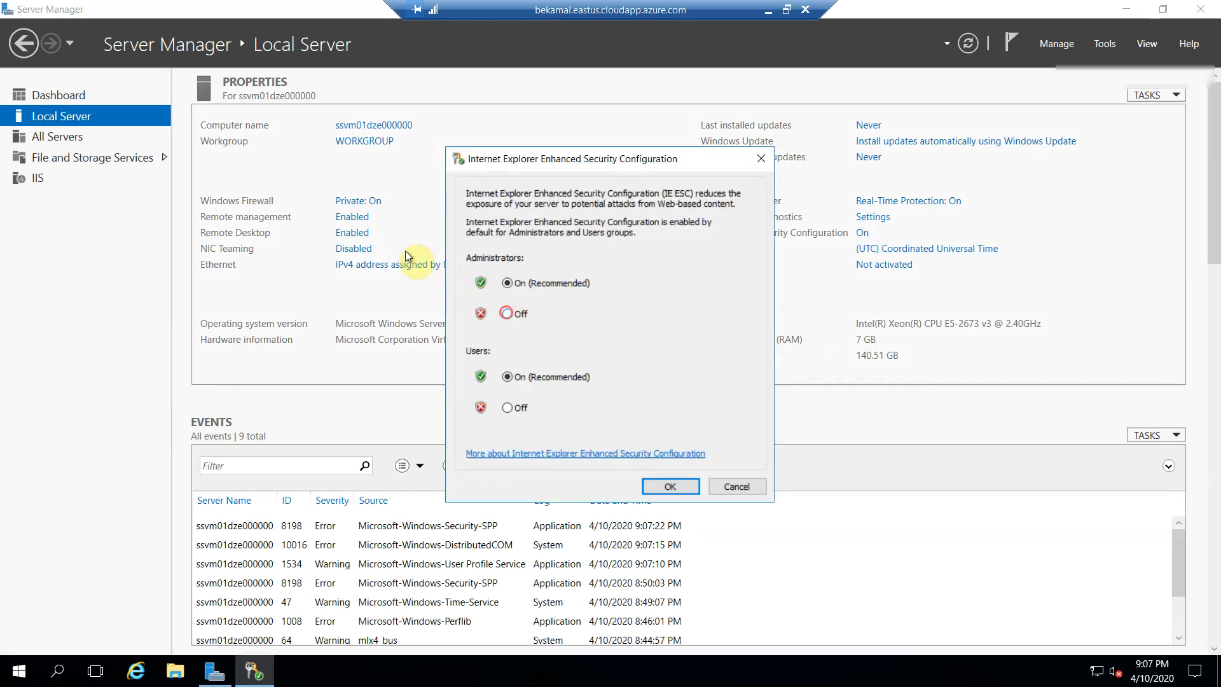
click(506, 313)
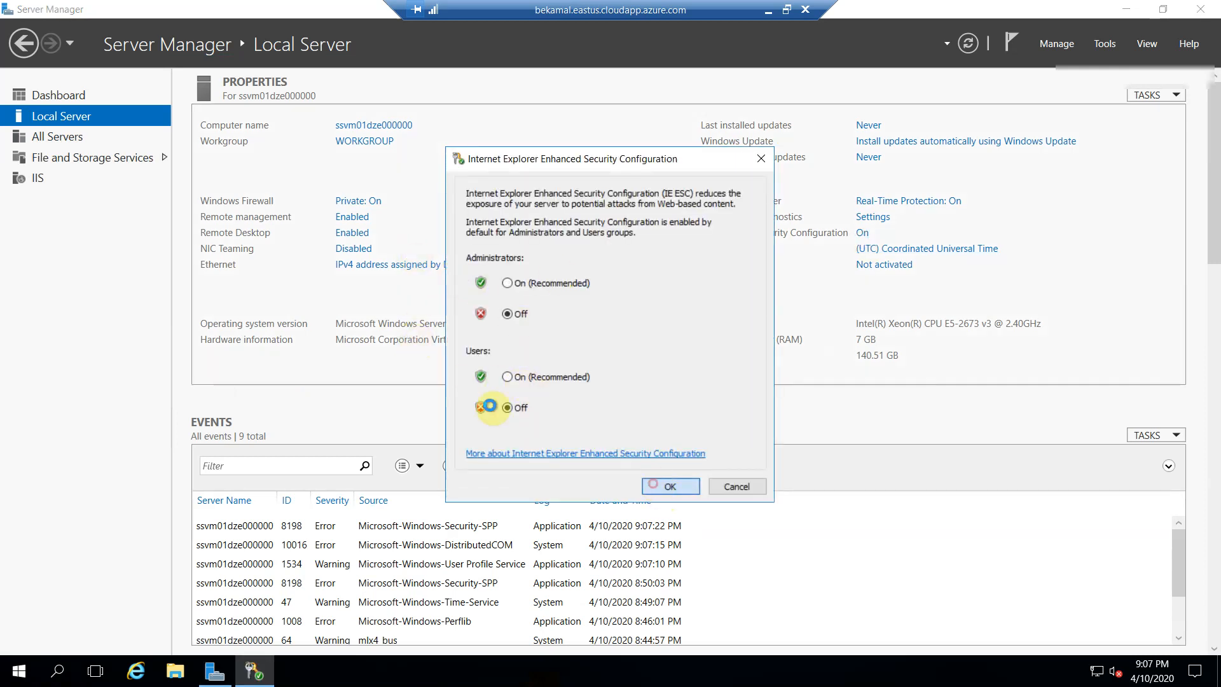
key(Return)
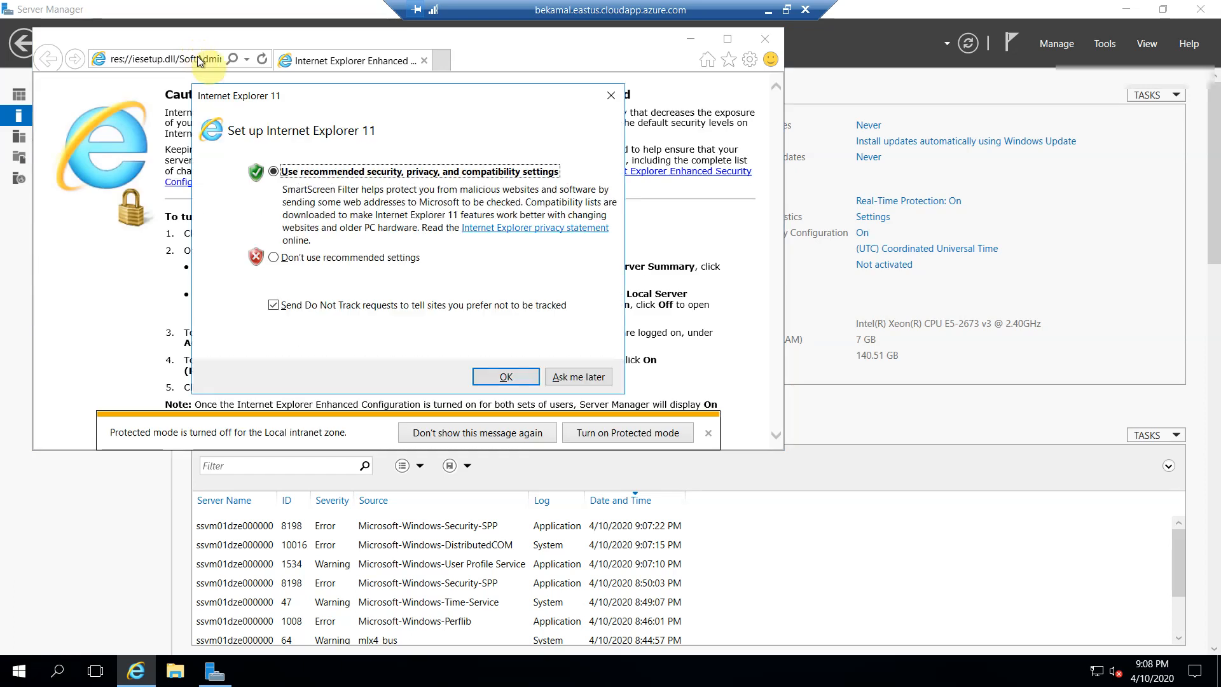
Set up Internet Explorer 11 with the recommended settings and permanently dismiss the Protected mode message
click(507, 377)
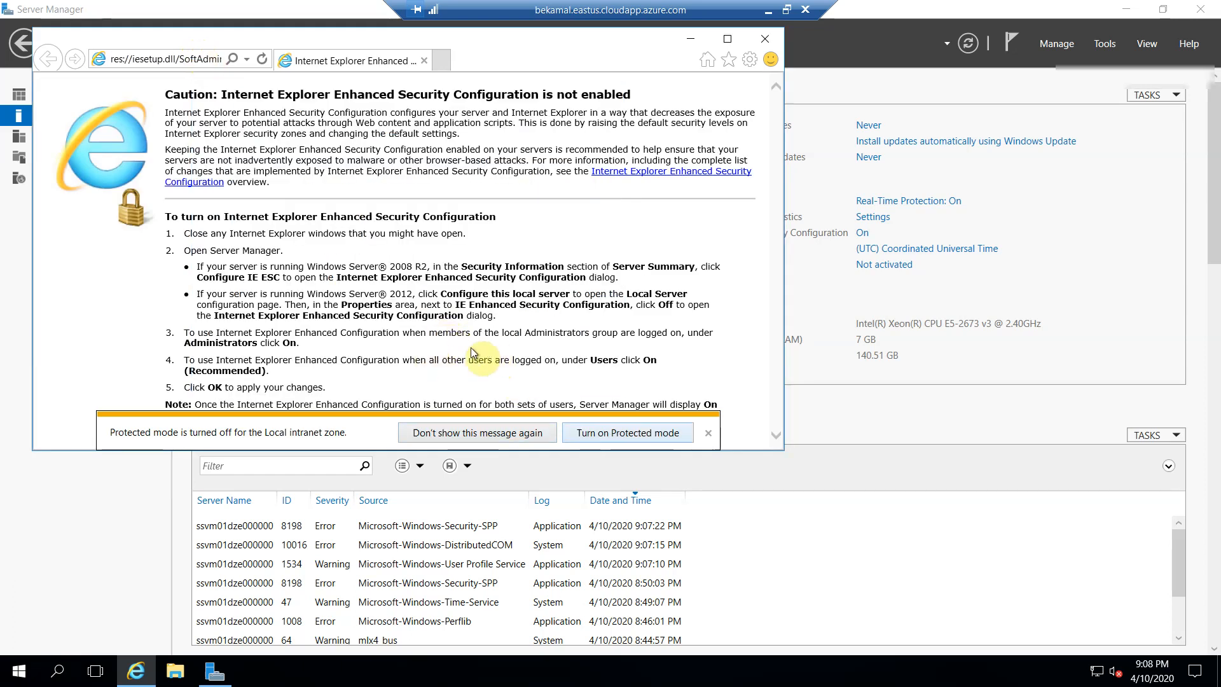
click(476, 433)
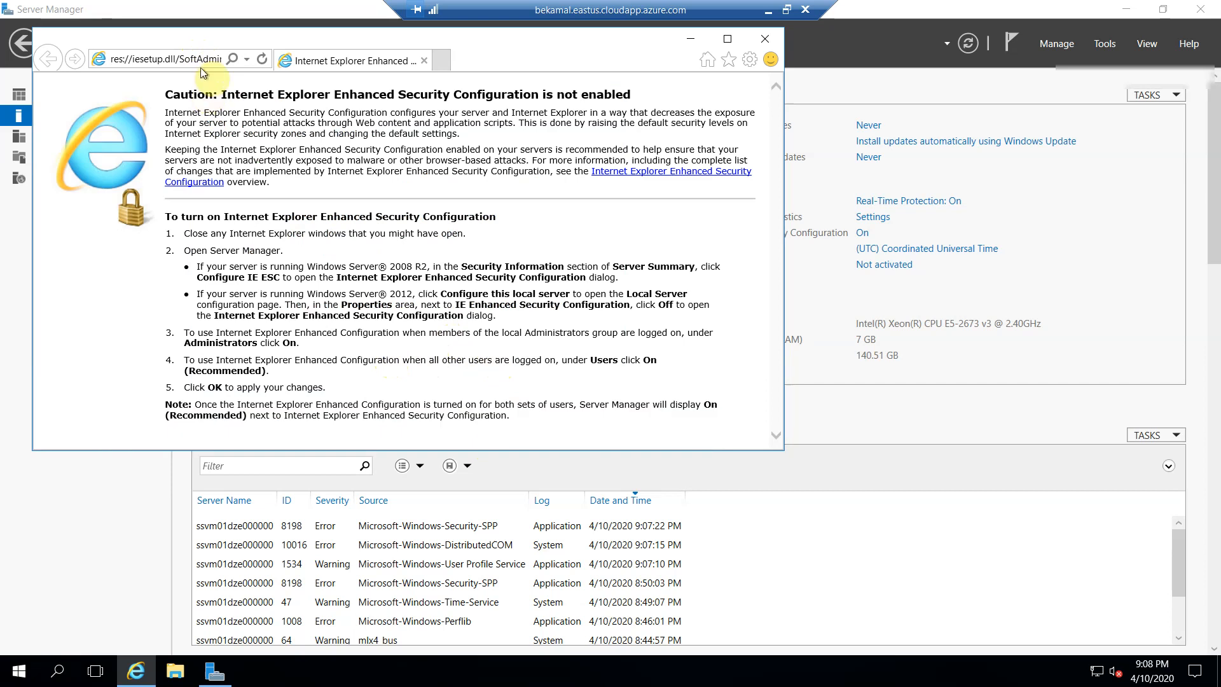
Maximize Internet Explorer and browse to bekamal.eastus.cloudapp.azure.com to check the IIS page from inside the instance
click(730, 41)
click(257, 37)
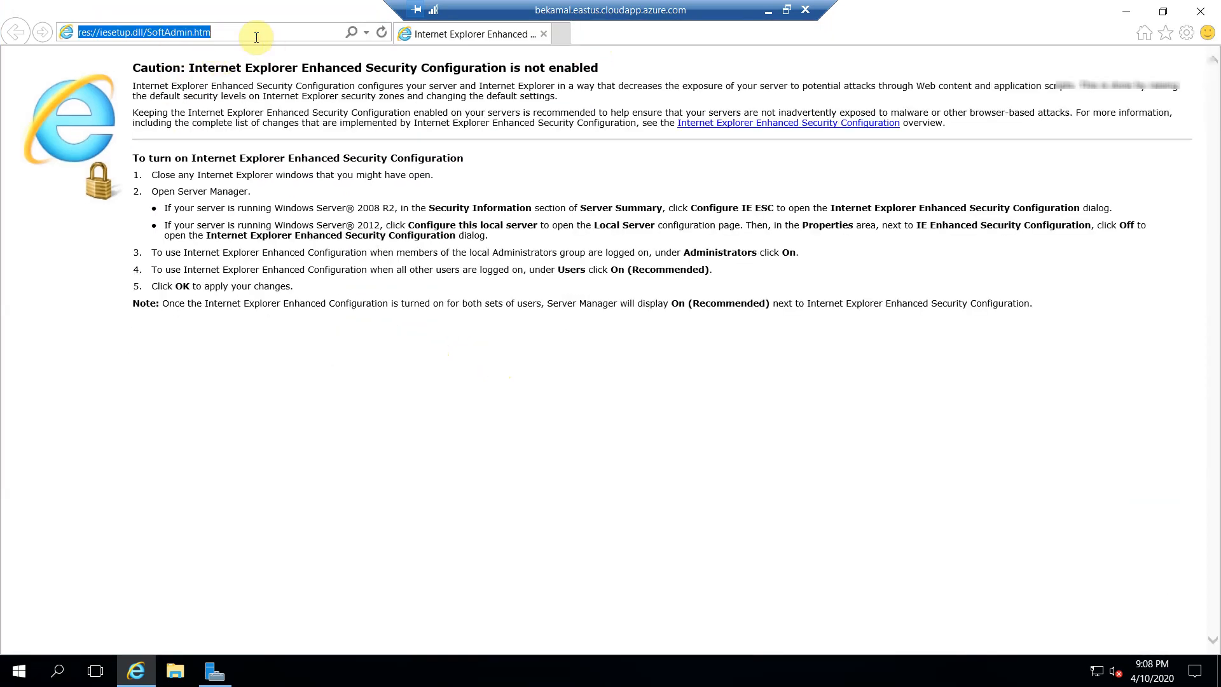
text(bekamal.eastus.cloudapp.azure.com)
key(Return)
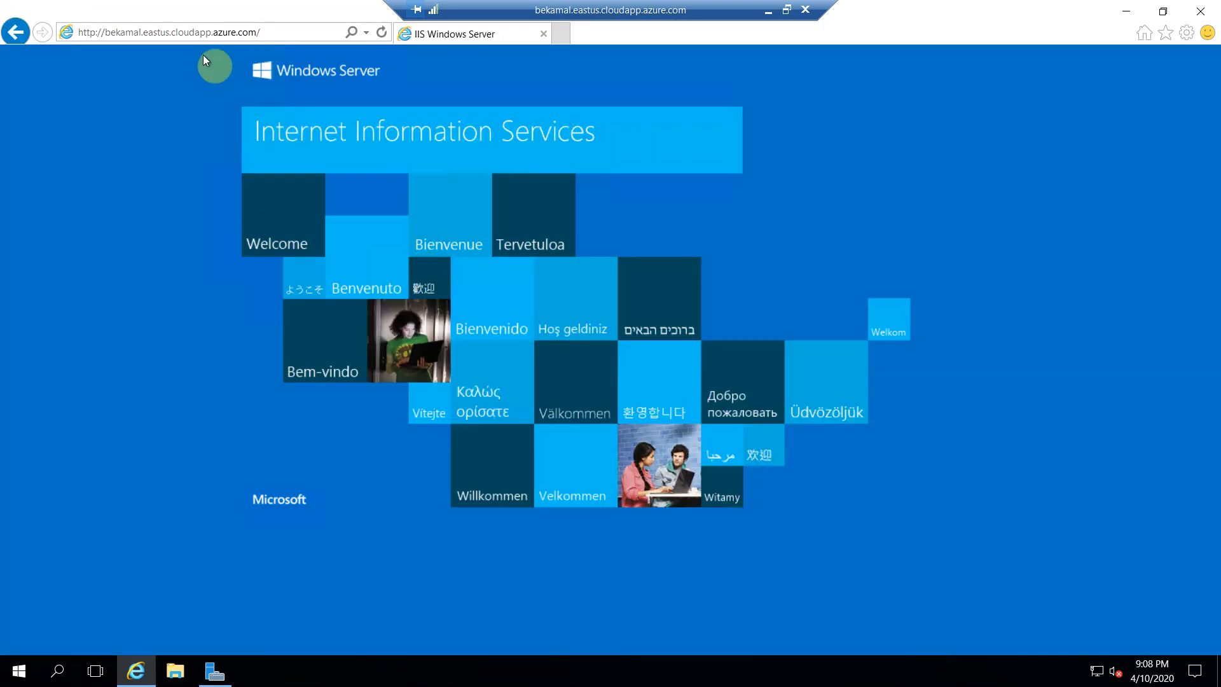
click(221, 28)
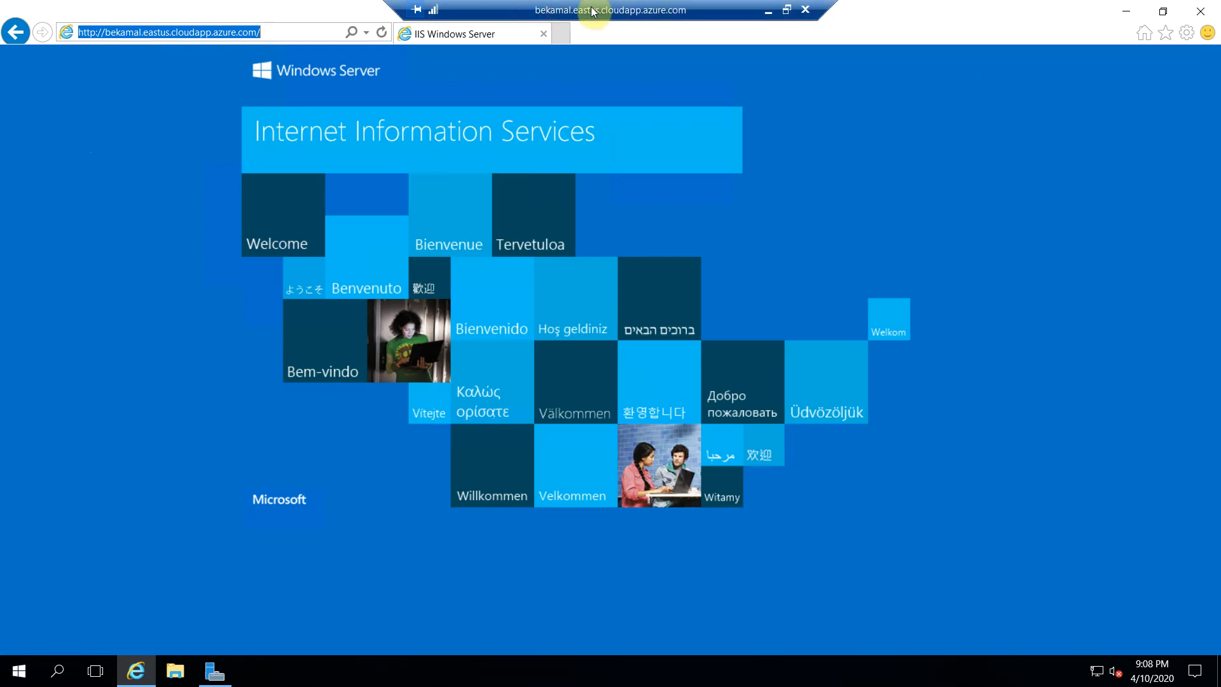
Load localhost in a new browser tab to check the local IIS site, and close the browser with all its tabs
click(566, 35)
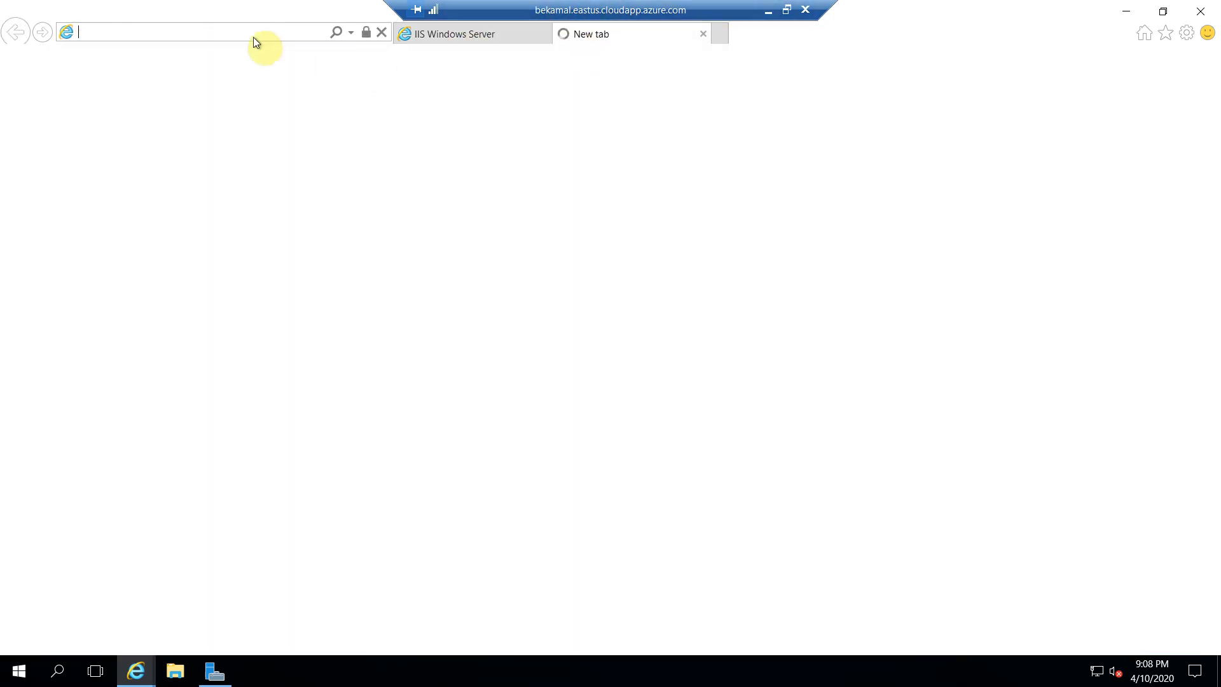
text(local)
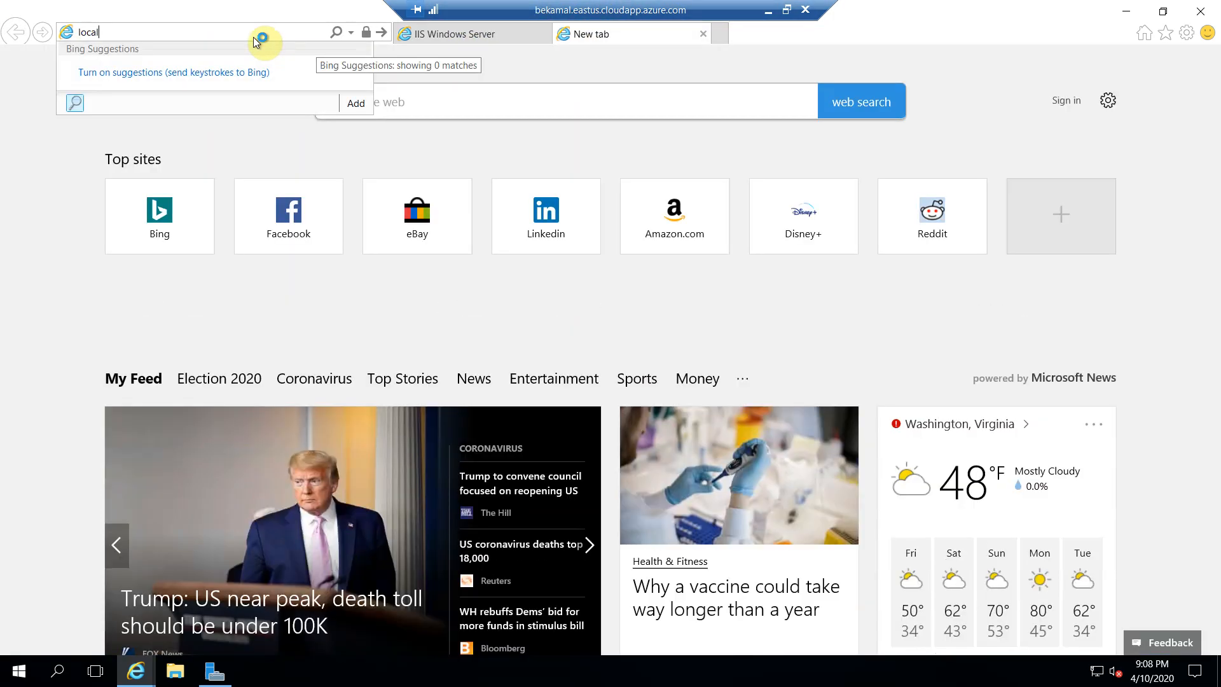
text(host)
key(Return)
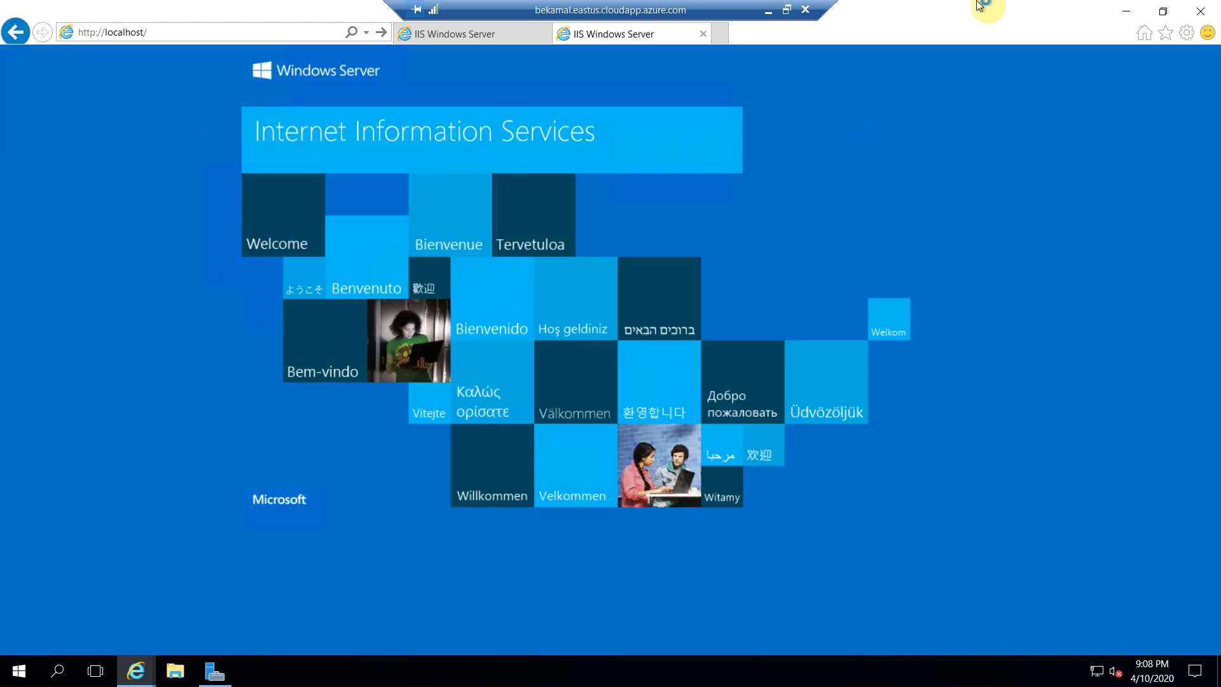
click(1201, 12)
click(576, 345)
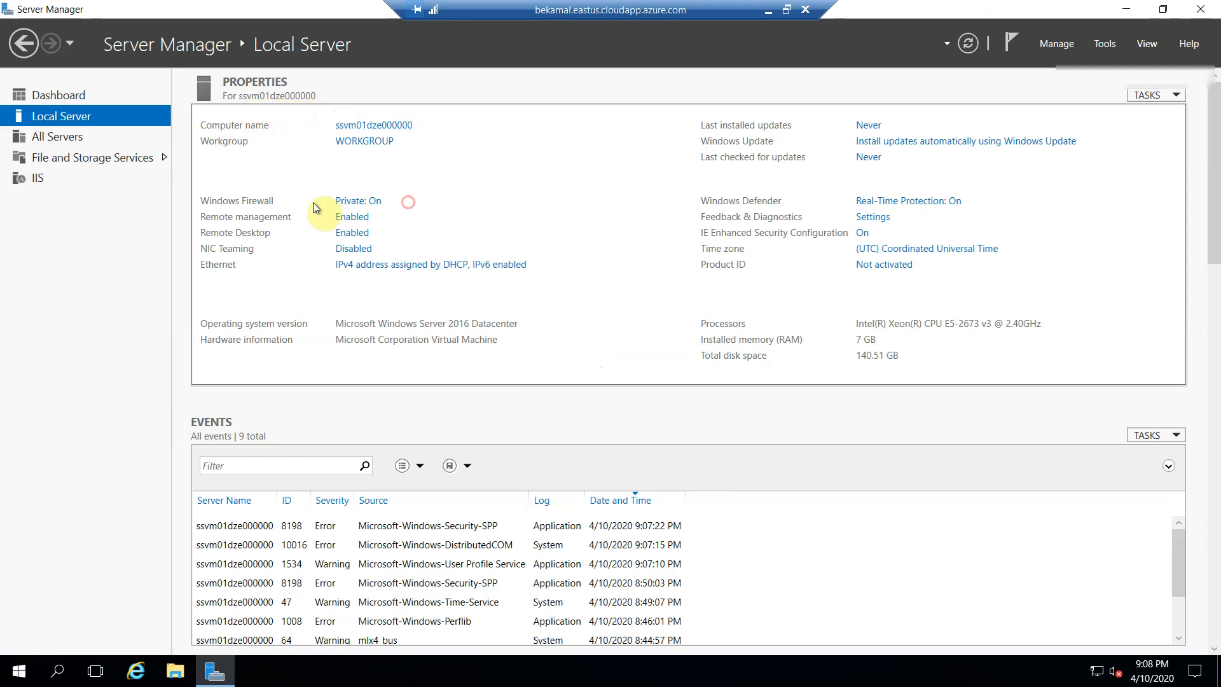
Check the IPv4 address in the Ethernet adapter's connection details, and close the network windows and Server Manager
click(384, 265)
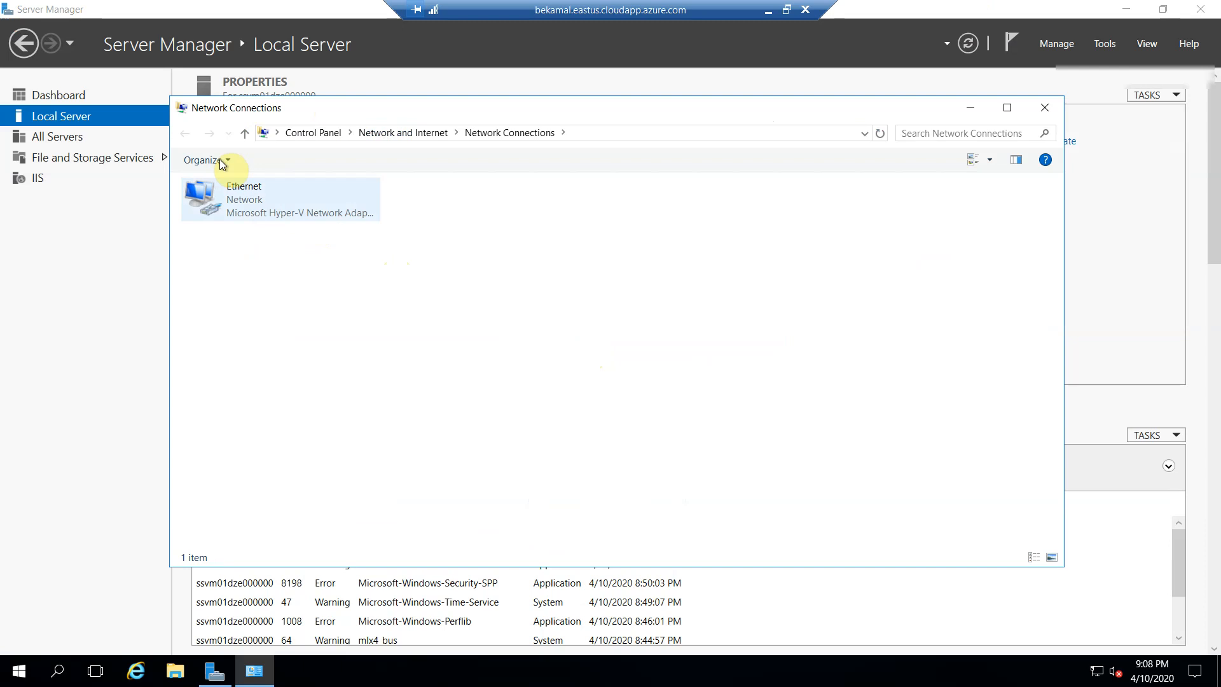
click(274, 200)
right_click(274, 200)
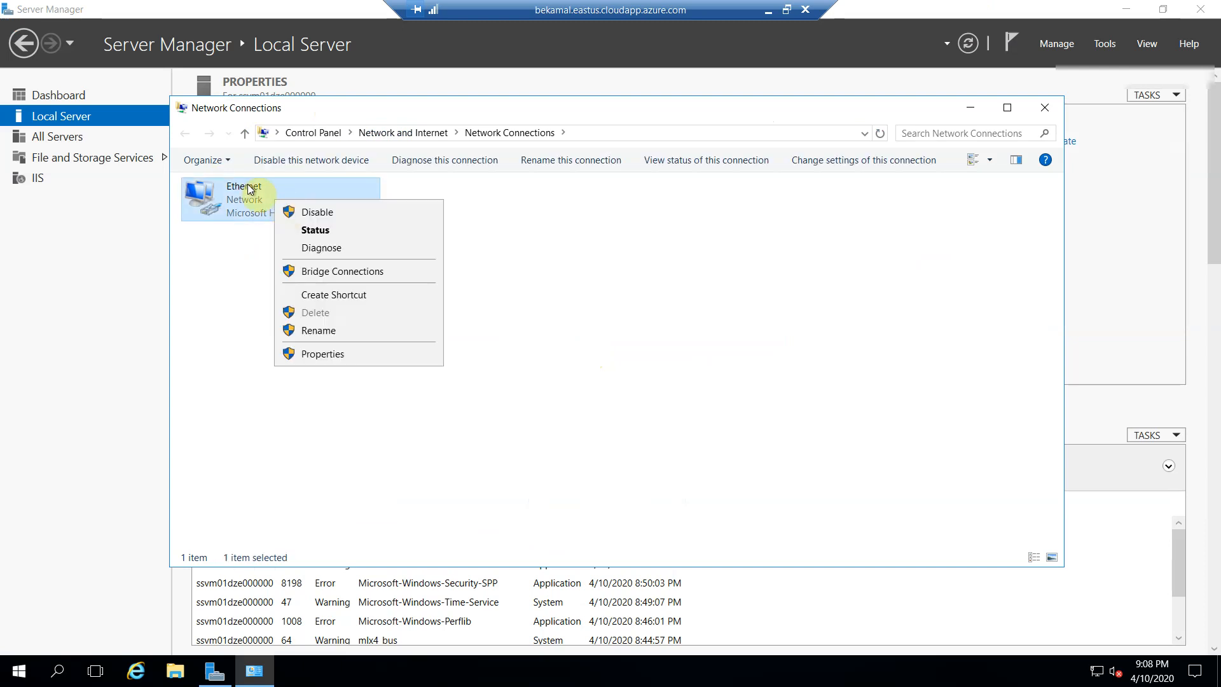
click(316, 234)
click(539, 327)
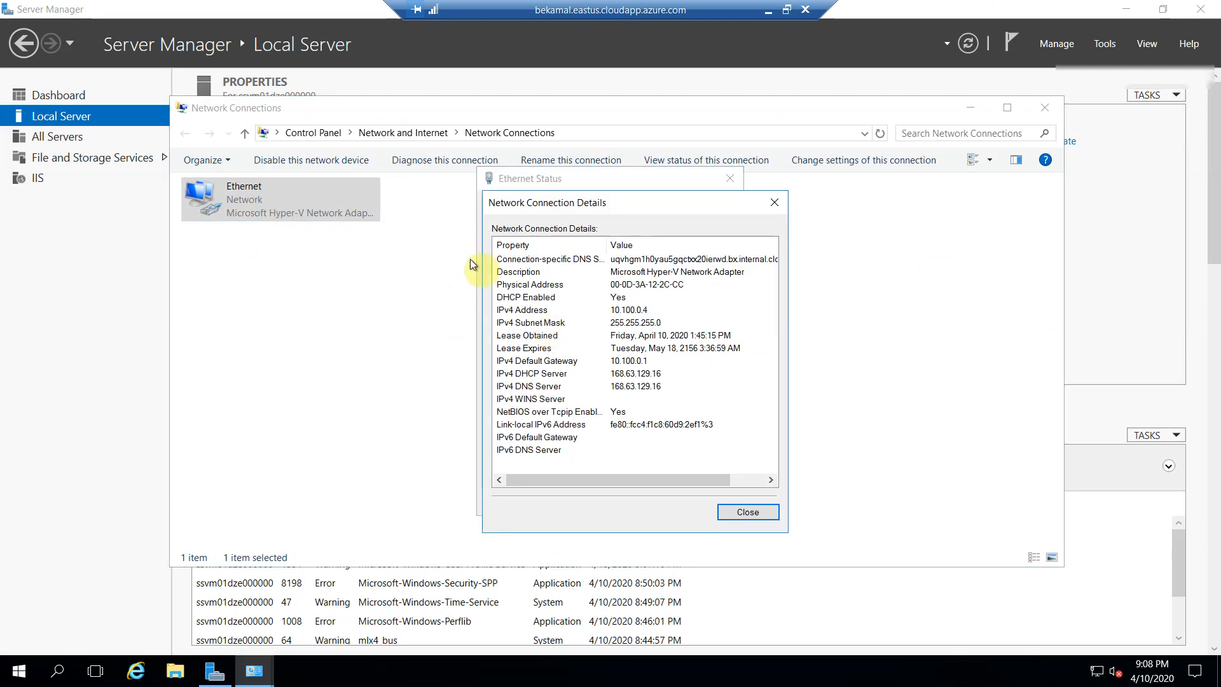
click(620, 311)
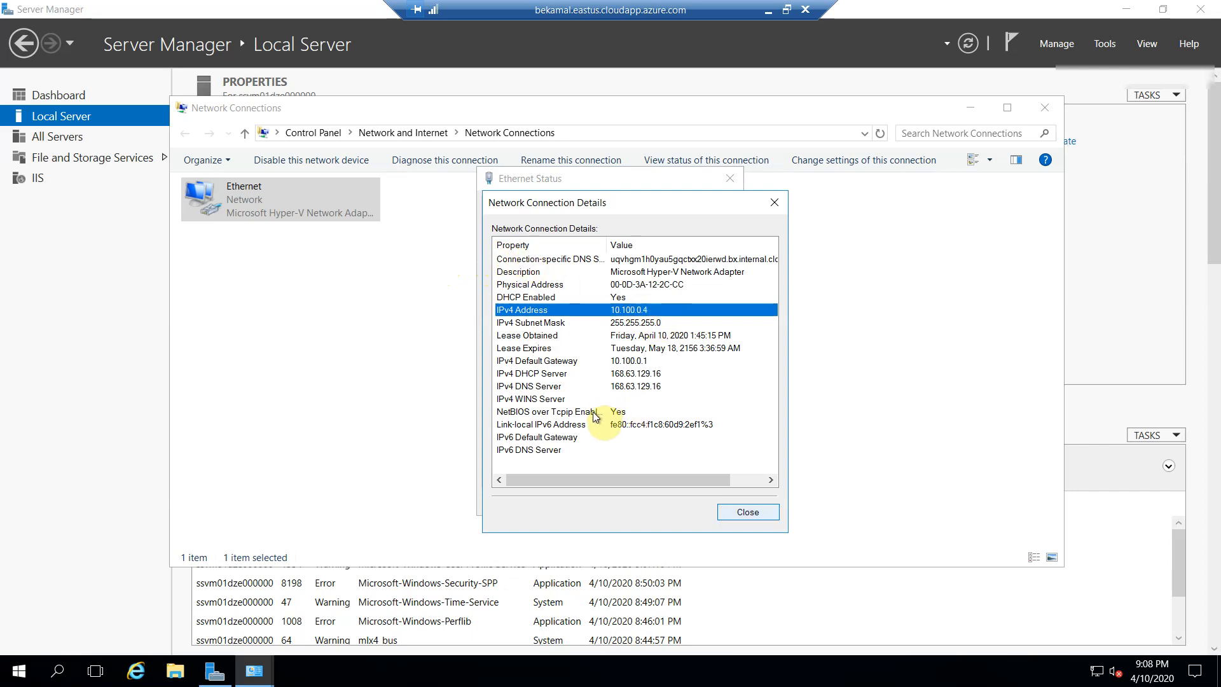
click(743, 512)
click(709, 500)
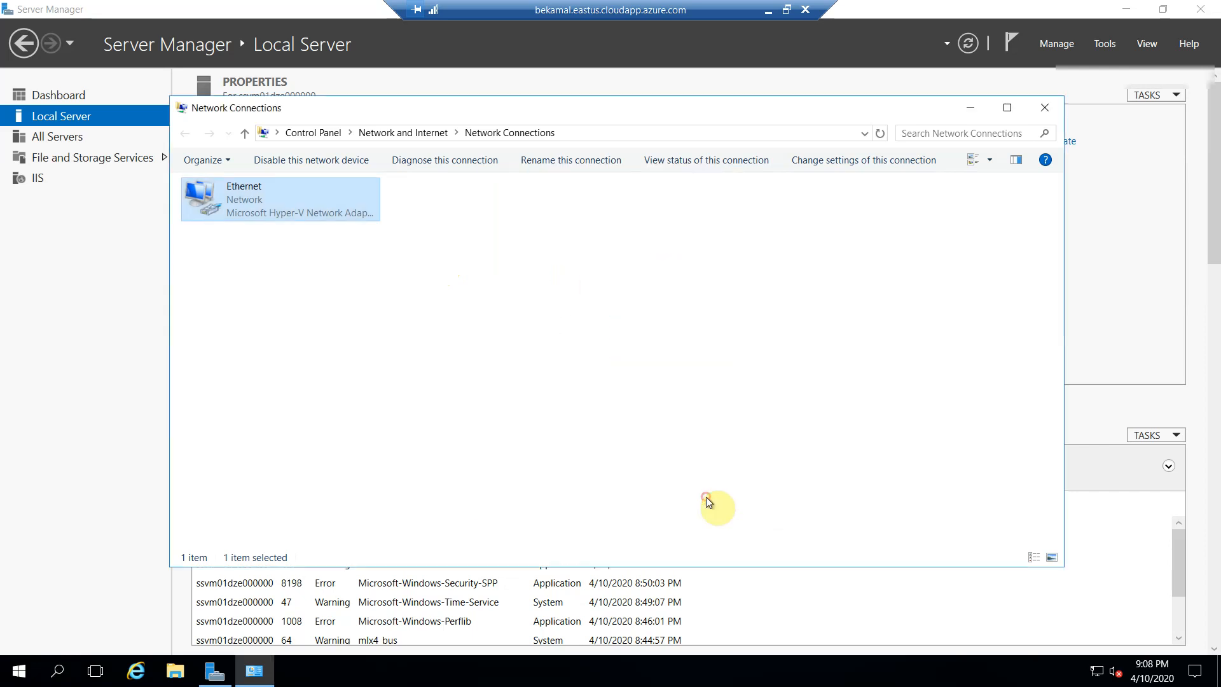
click(1044, 107)
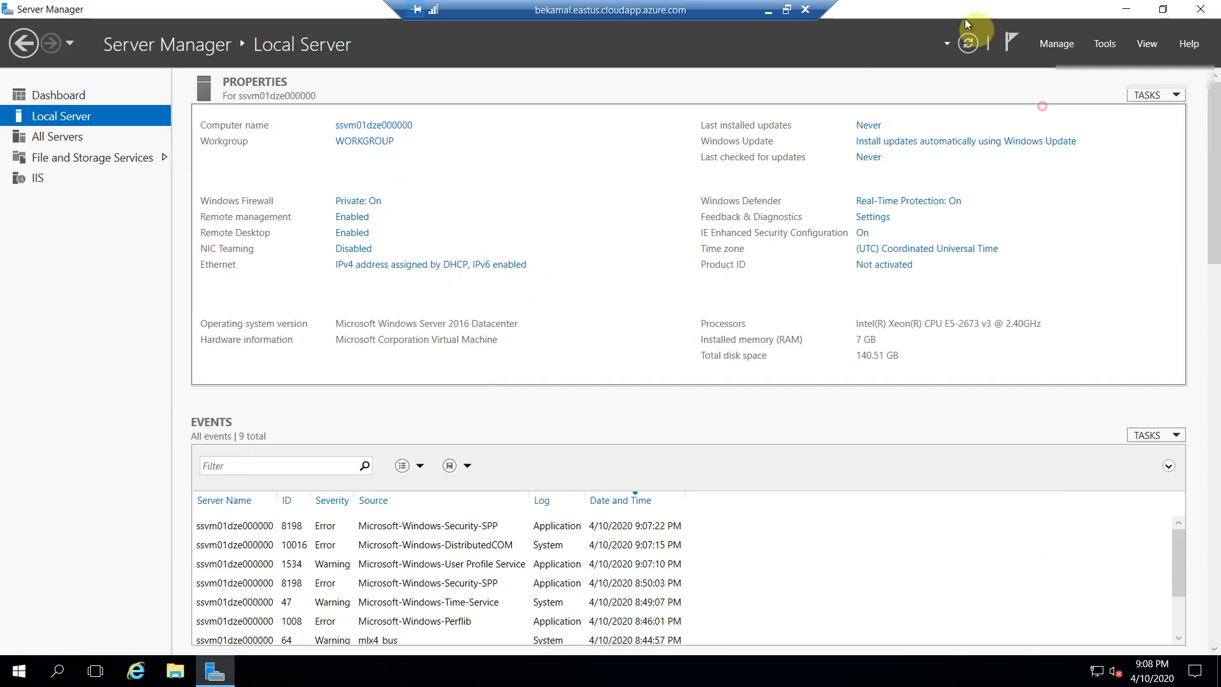
click(1204, 11)
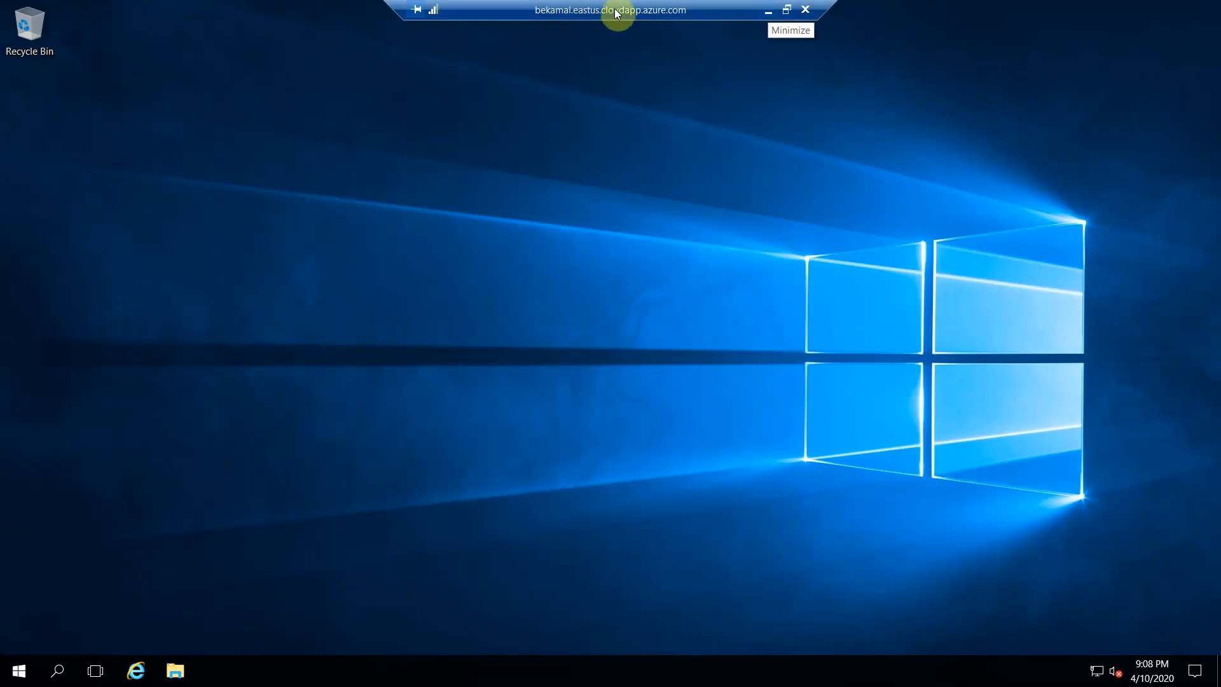
Minimize the remote session and check instance ssvm01_0's private IP address on its overview in the Azure portal
click(768, 11)
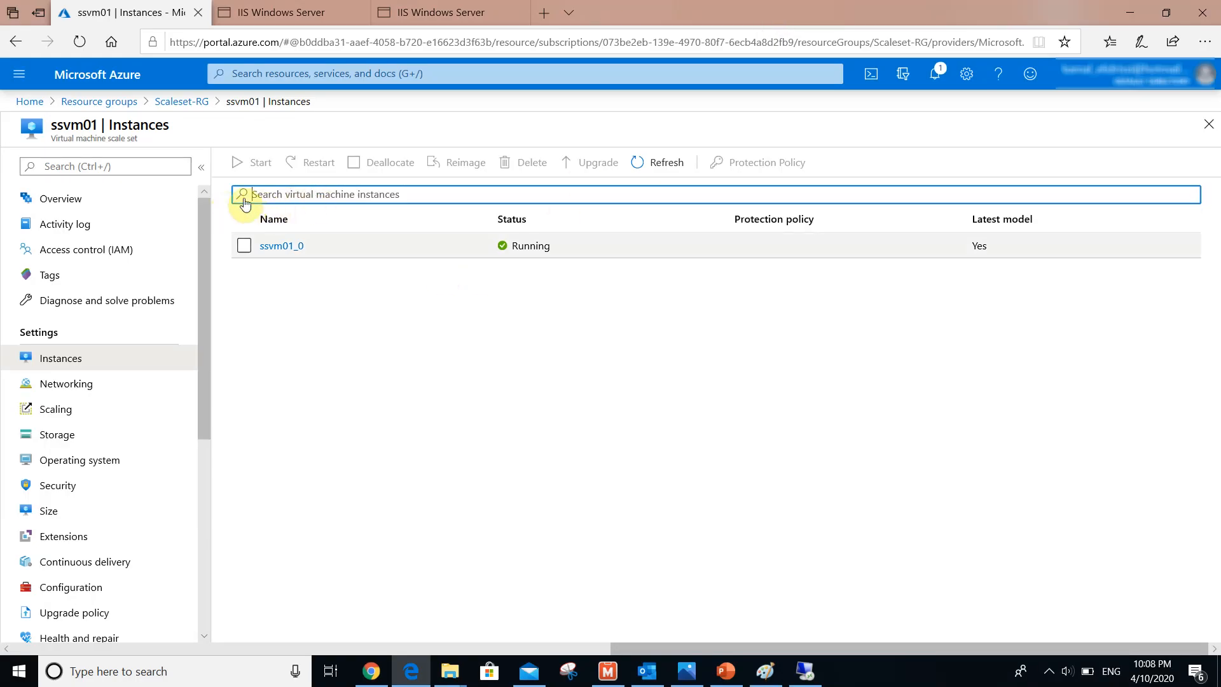
click(277, 247)
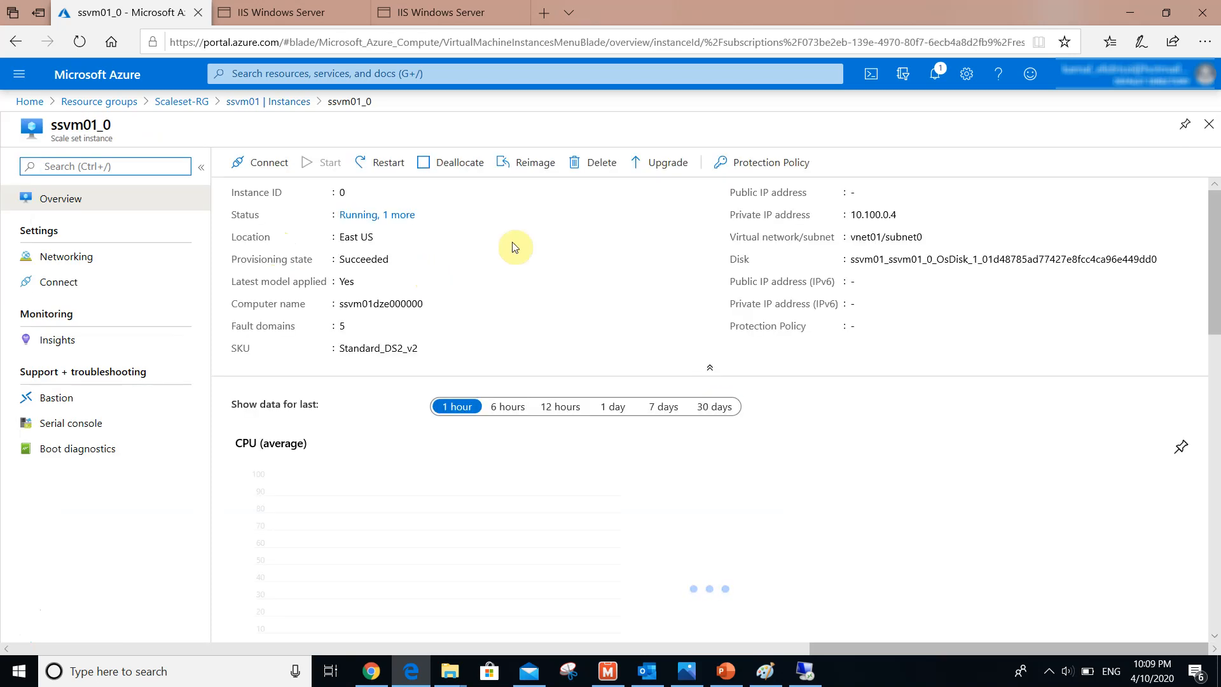
drag(851, 213, 899, 219)
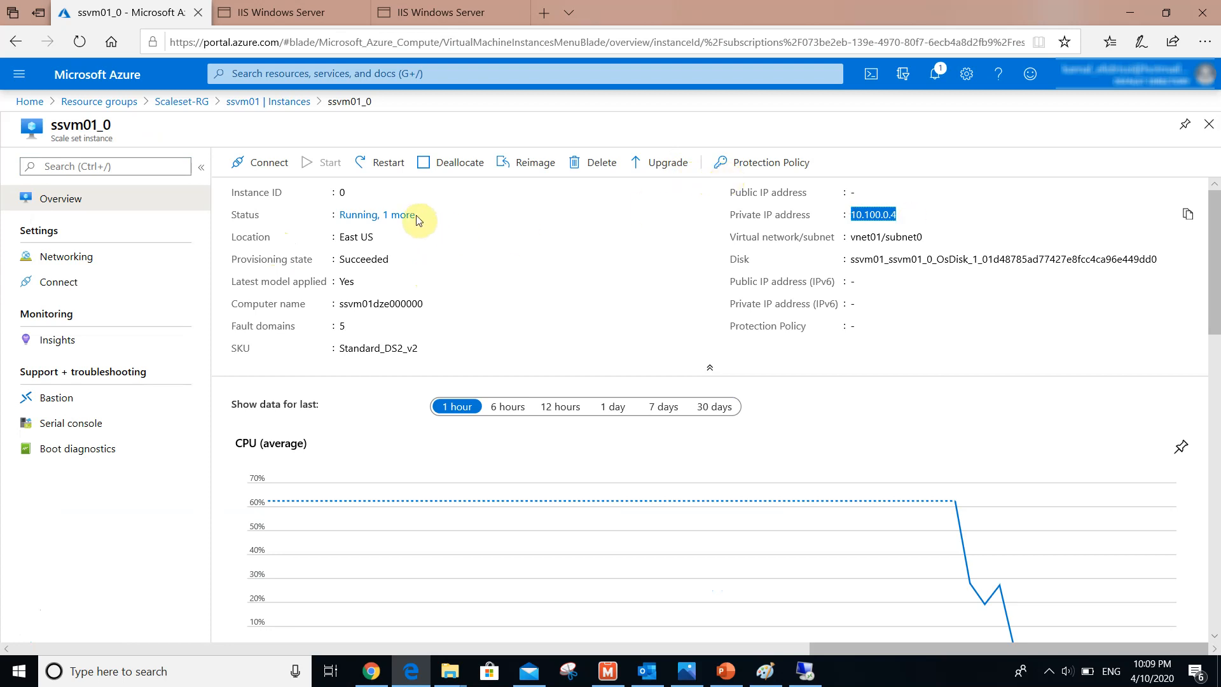
click(516, 264)
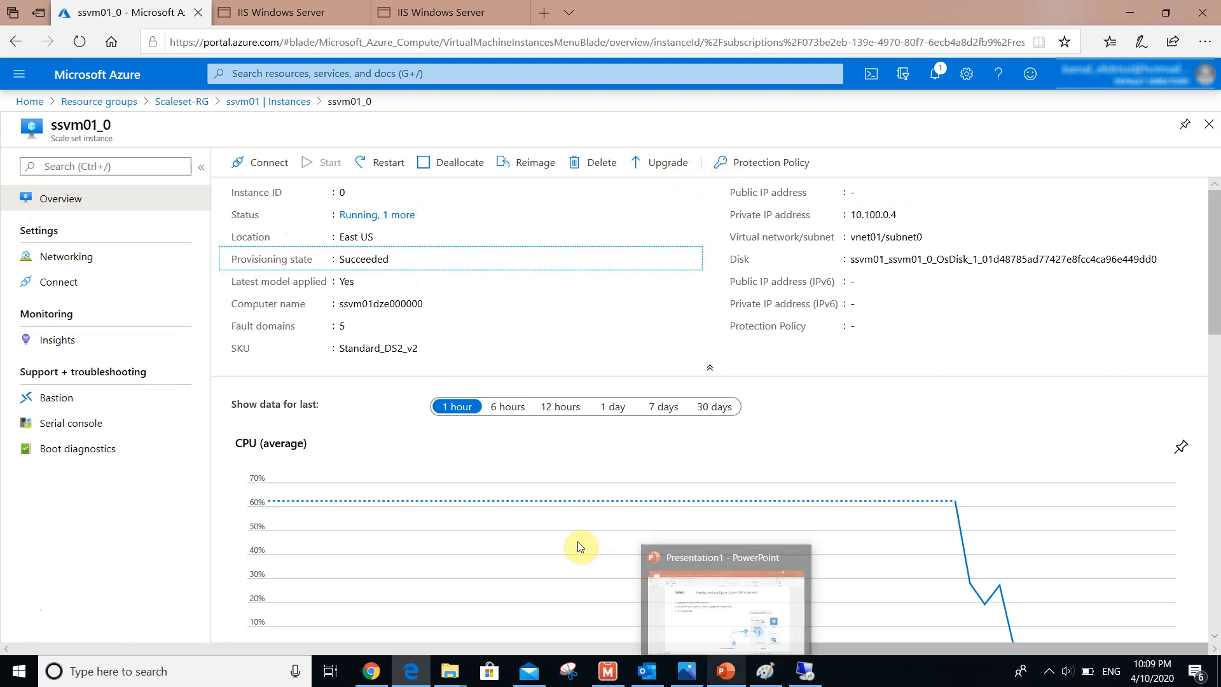
Switch to the PowerPoint presentation and highlight the agenda line "3- Test AutoScale"
click(726, 671)
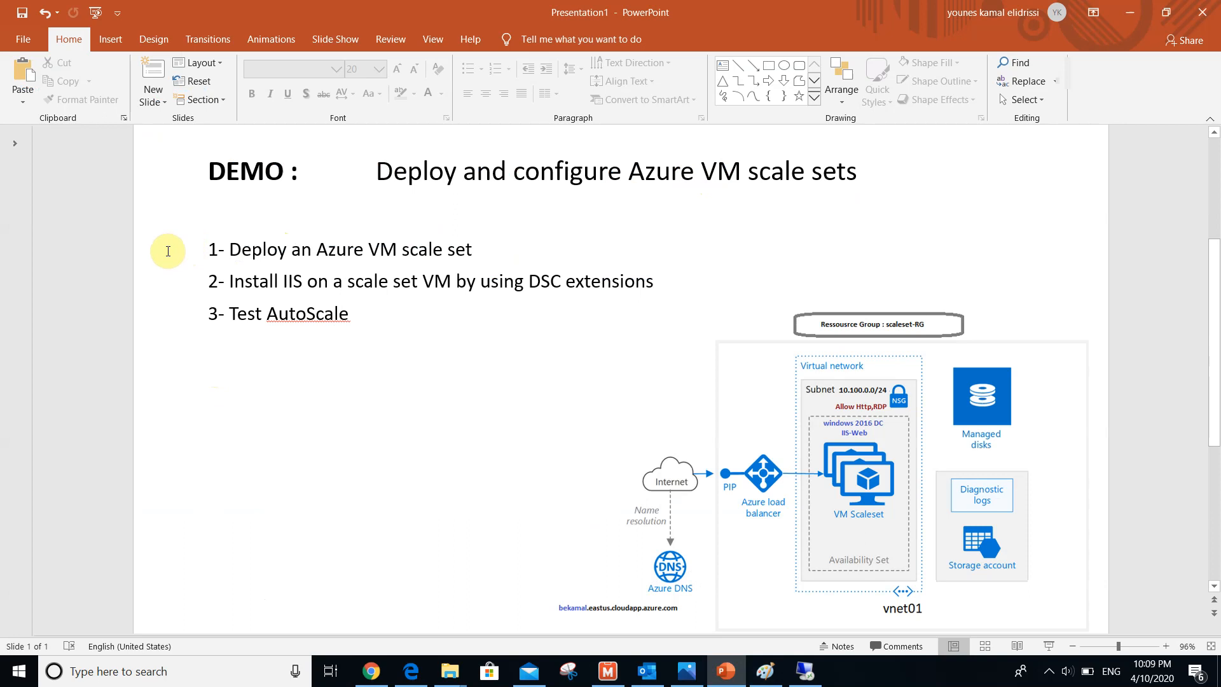
drag(208, 311, 354, 322)
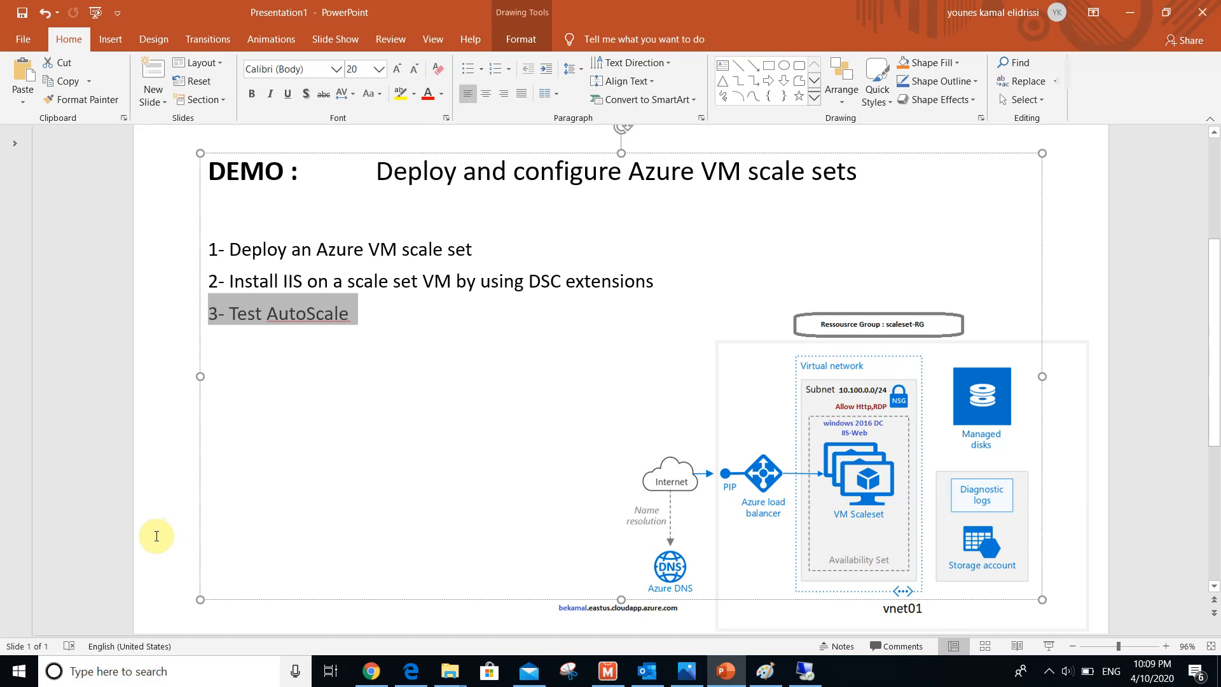
Return to the remote session, open Task Manager's detailed CPU performance view, and move its window clear of the CPUBUSY script
click(195, 671)
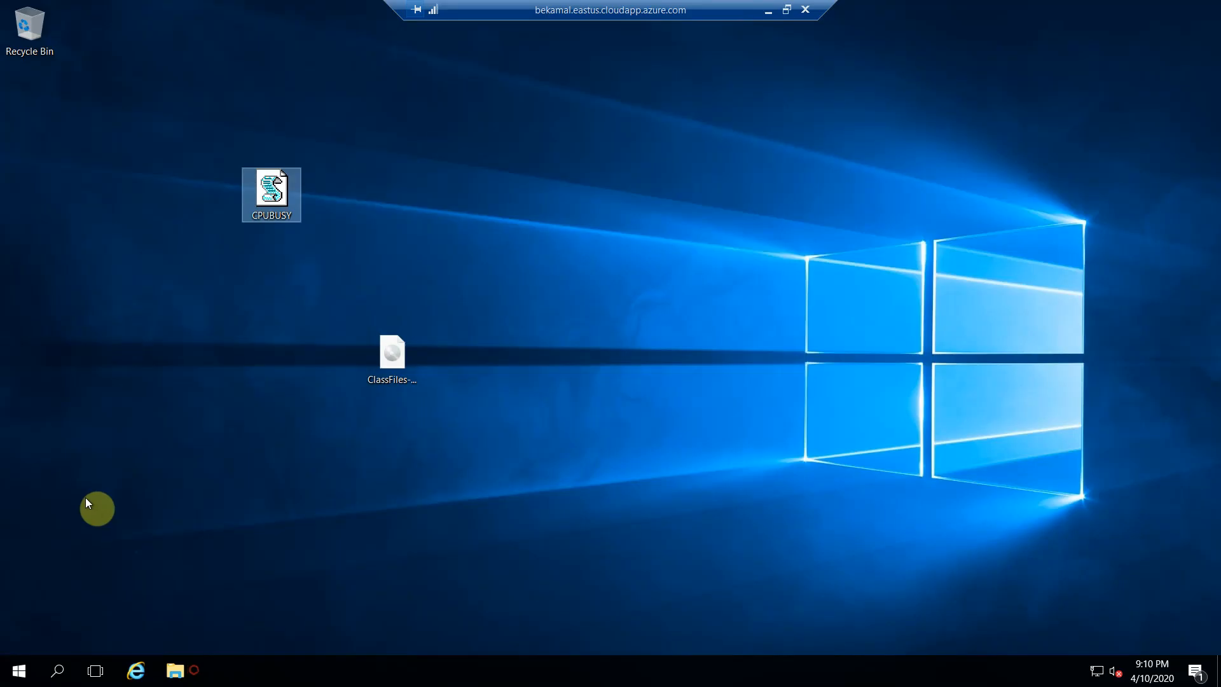
click(55, 673)
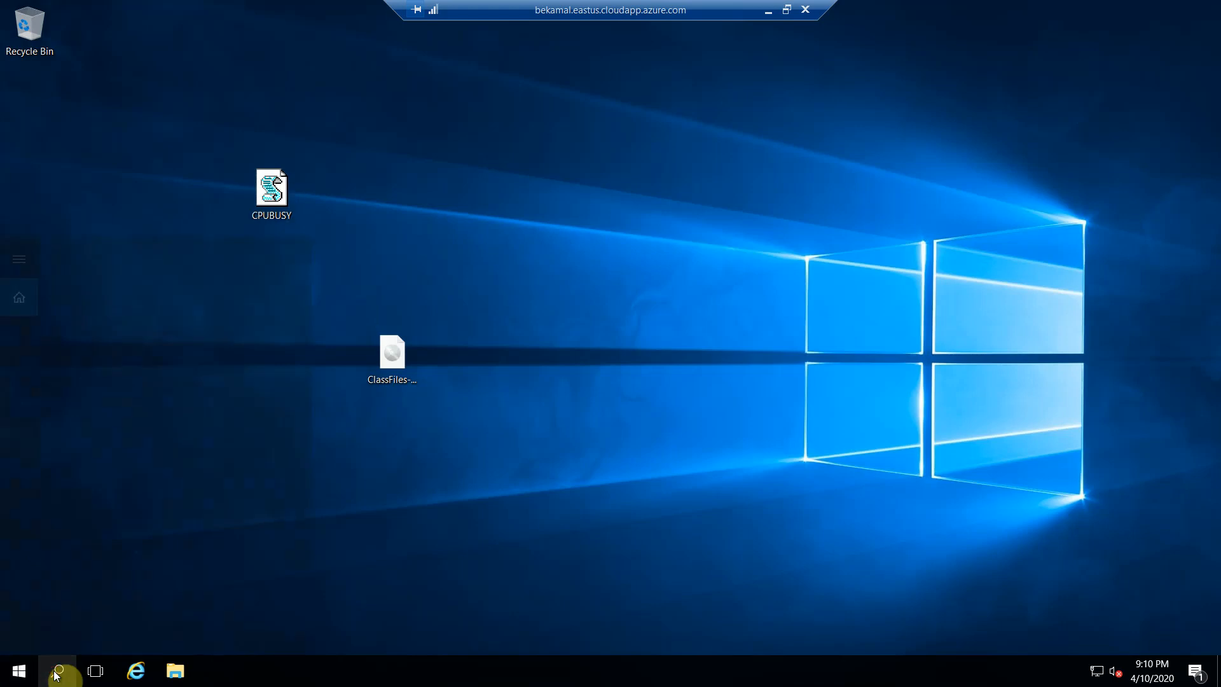
text(t)
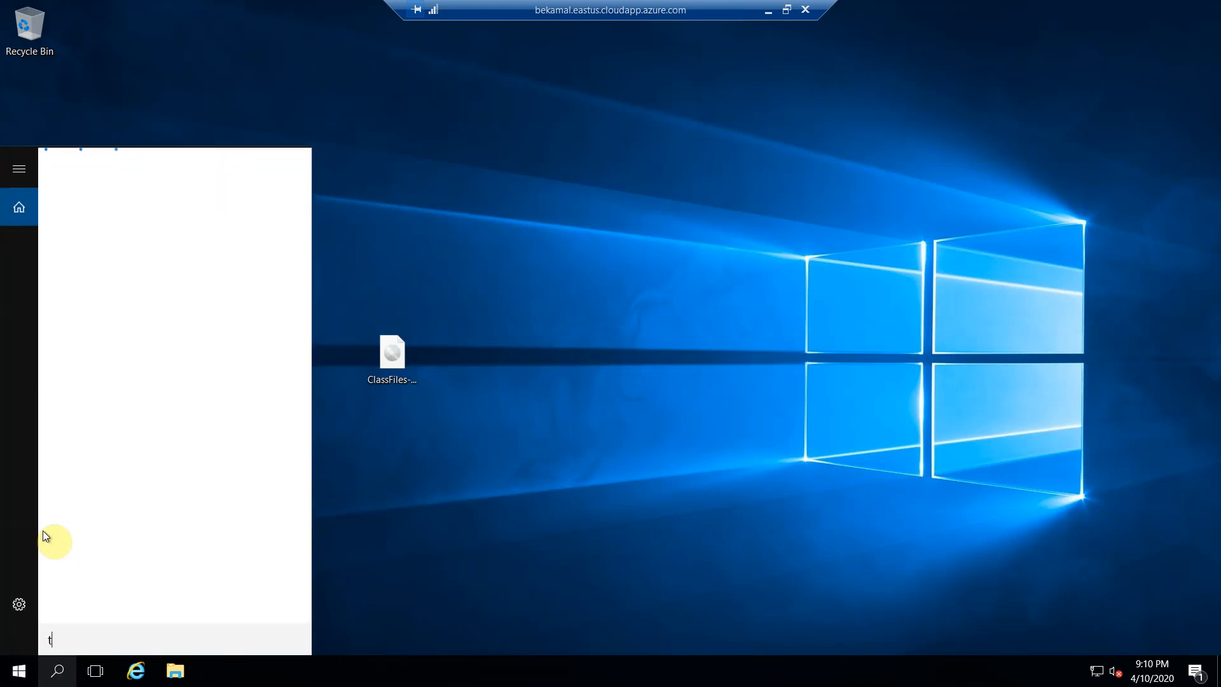
text(ask)
key(Return)
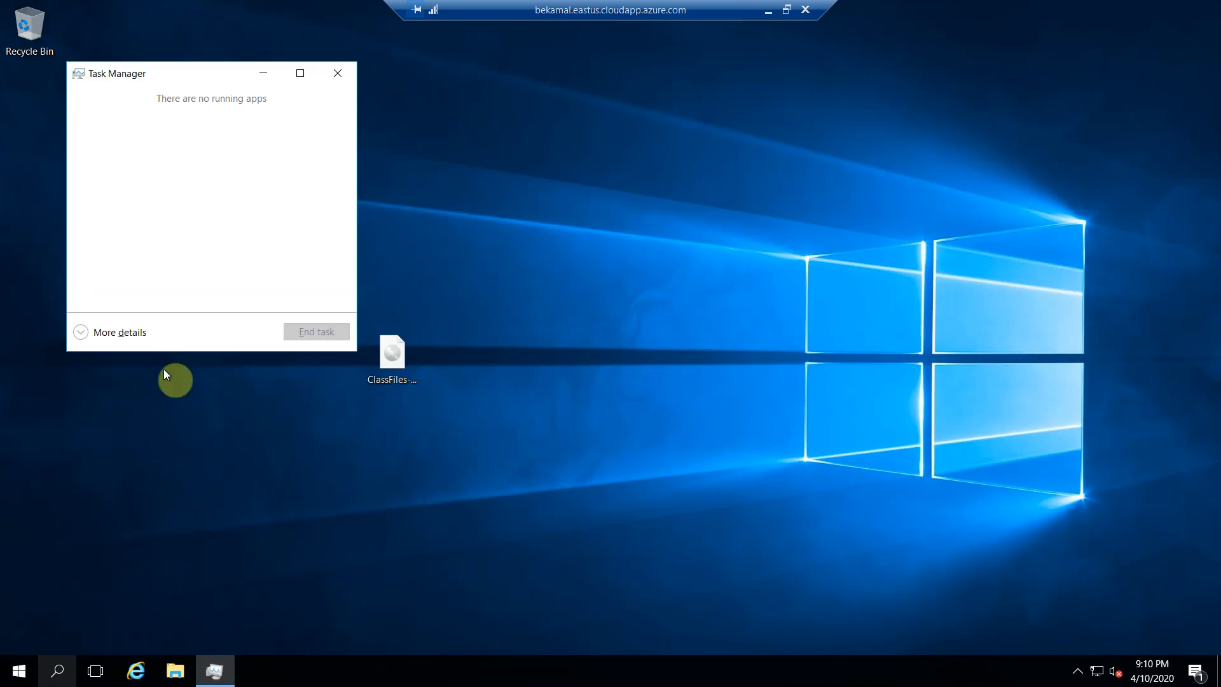
click(80, 332)
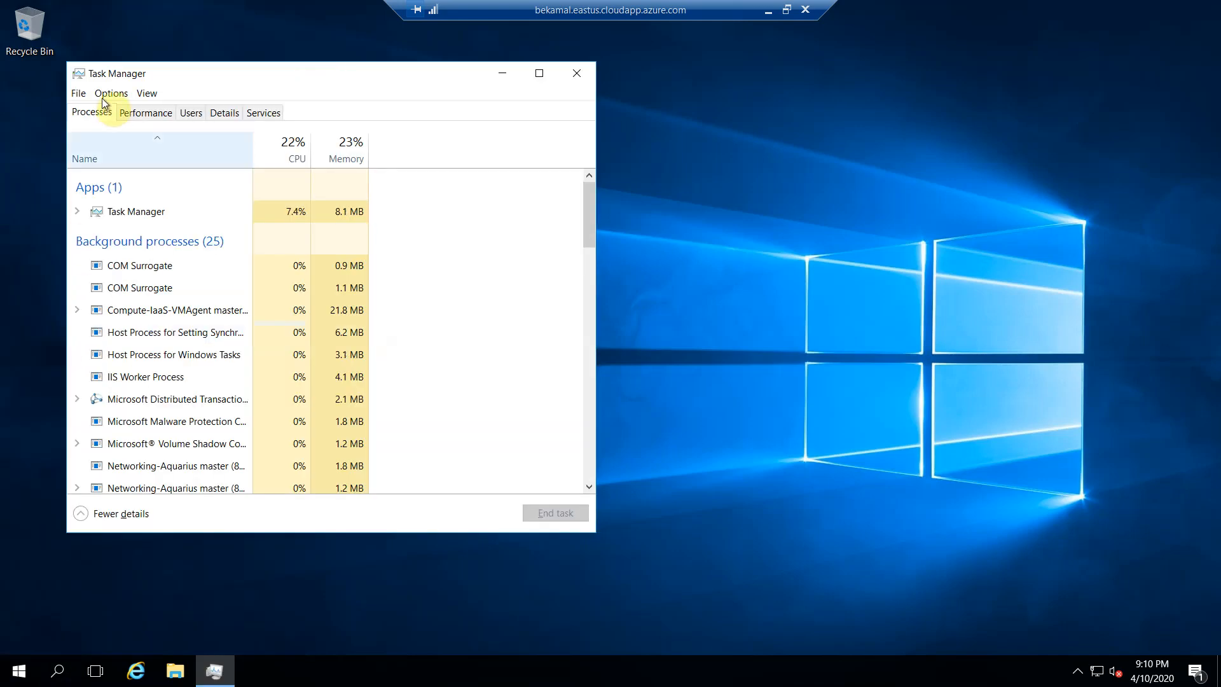
click(143, 112)
drag(474, 112, 620, 50)
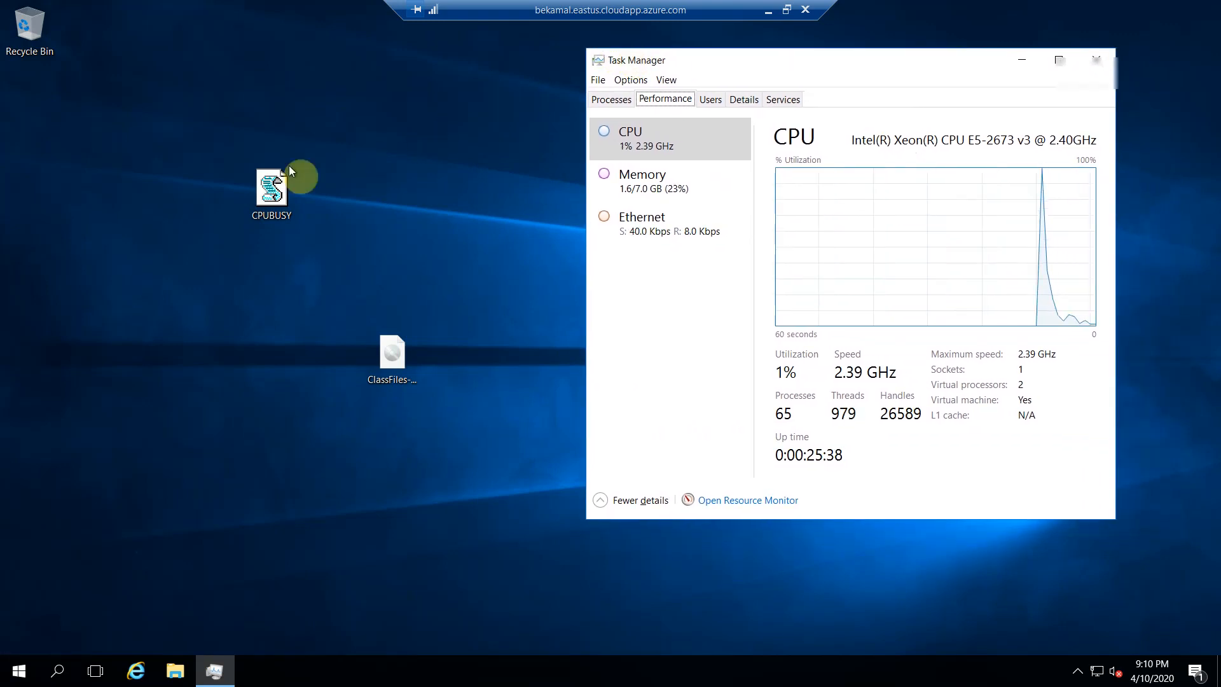
Run the CPUBUSY script from the desktop with Command Prompt and move its console so the script icon stays accessible
right_click(278, 194)
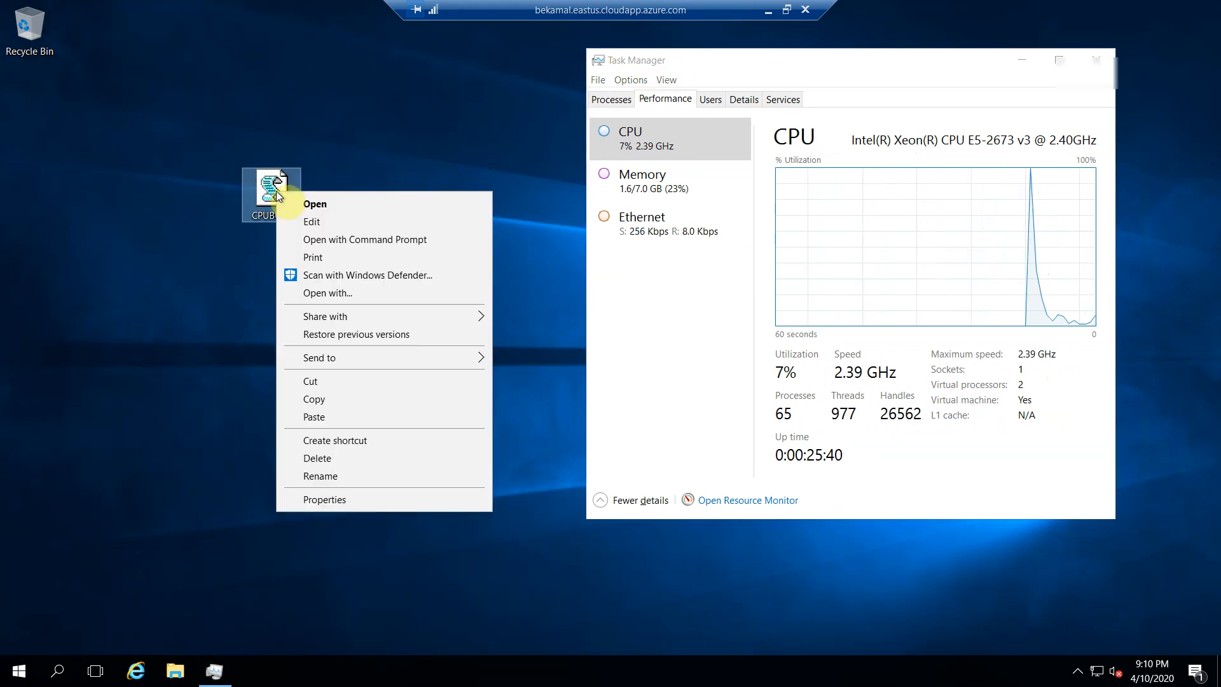
key(Down)
key(Down)
key(Down)
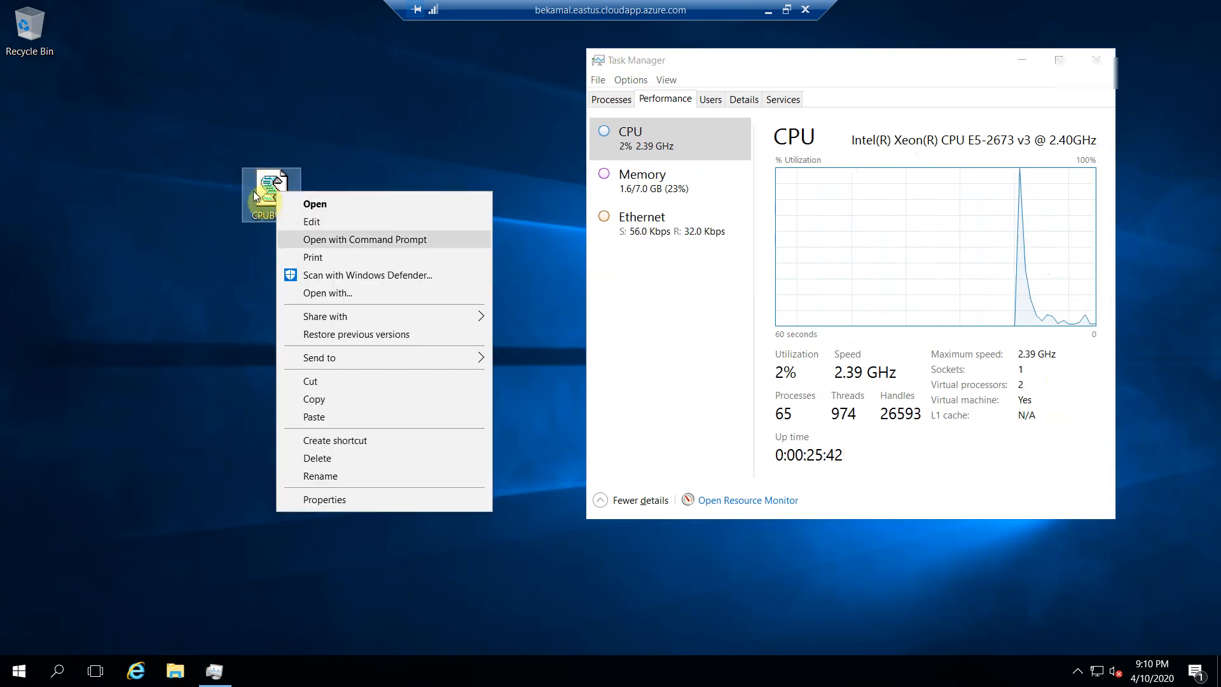
click(316, 240)
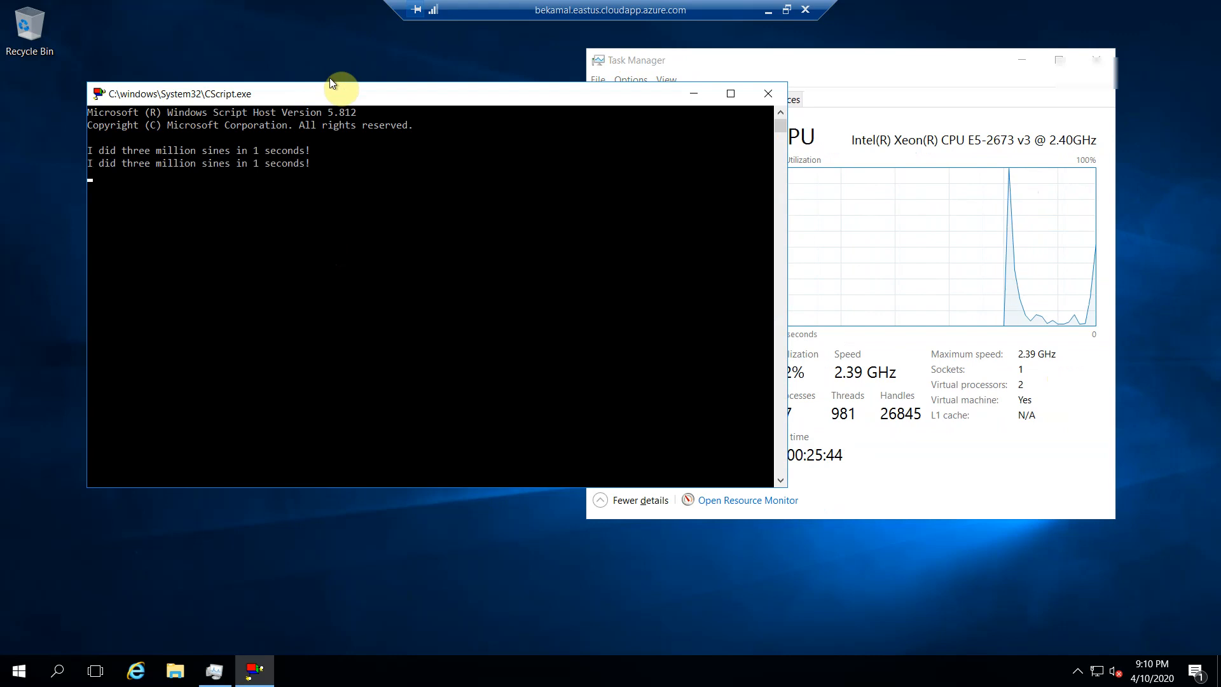
drag(323, 91, 205, 104)
drag(266, 168, 319, 229)
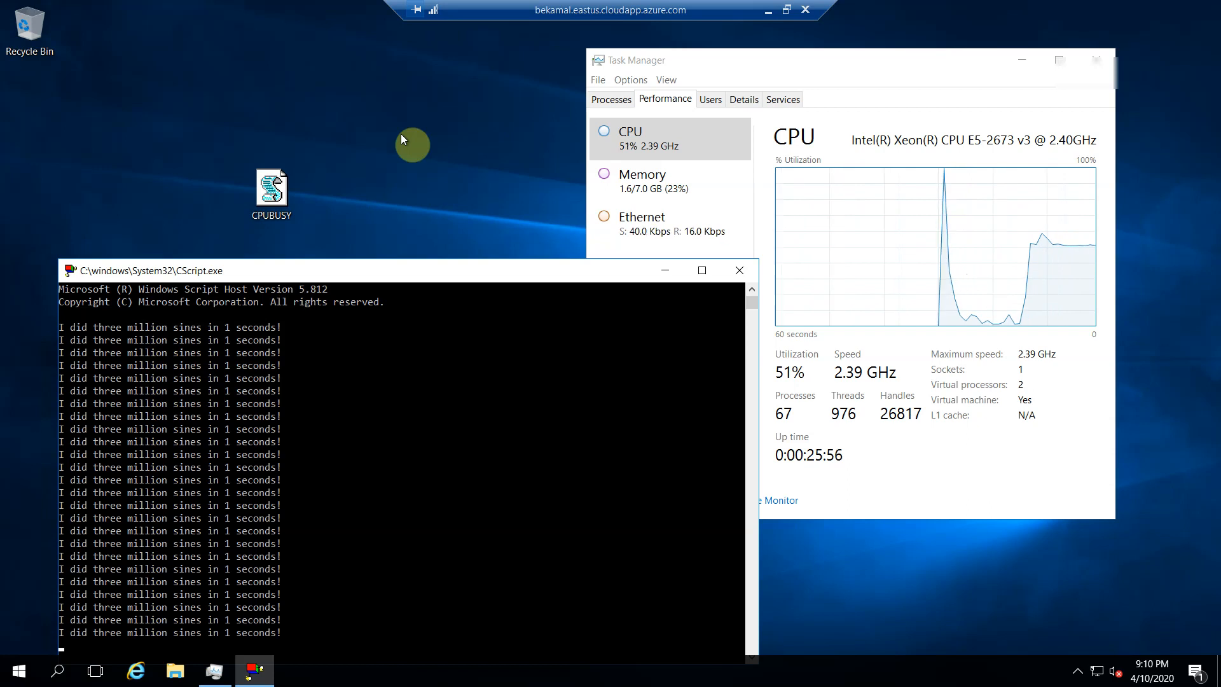
click(432, 269)
drag(432, 269, 591, 199)
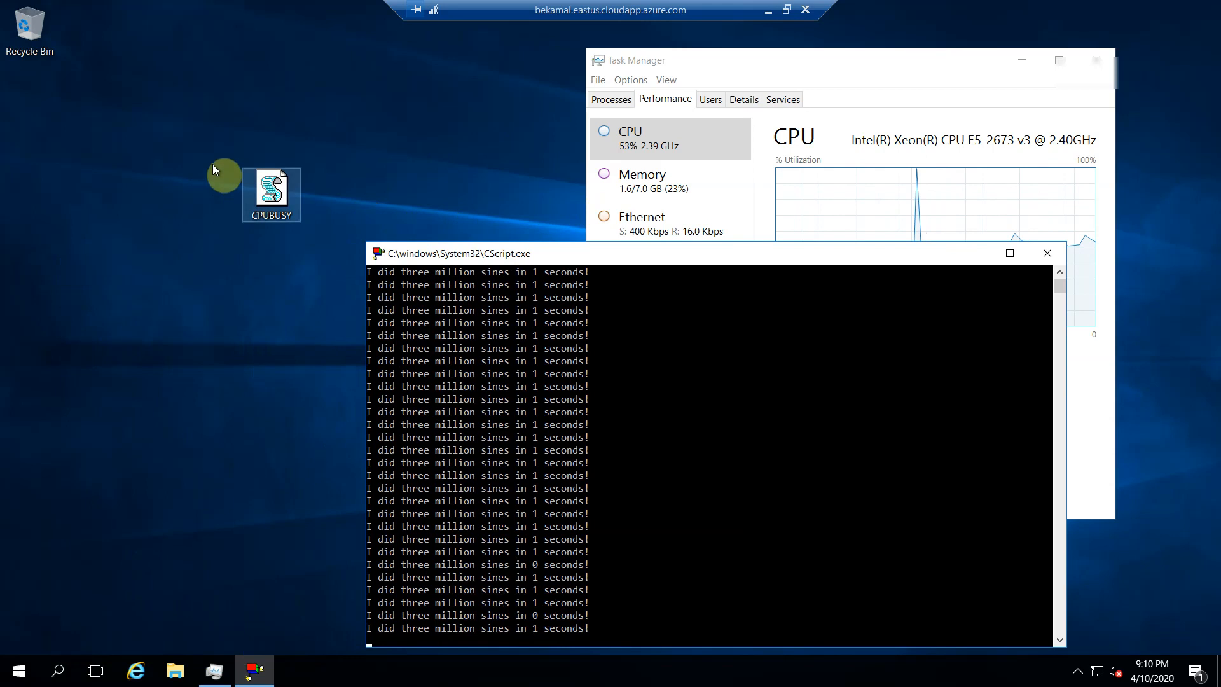
Run a second copy of the CPUBUSY script with Command Prompt to raise the CPU load, and minimize its console
right_click(266, 206)
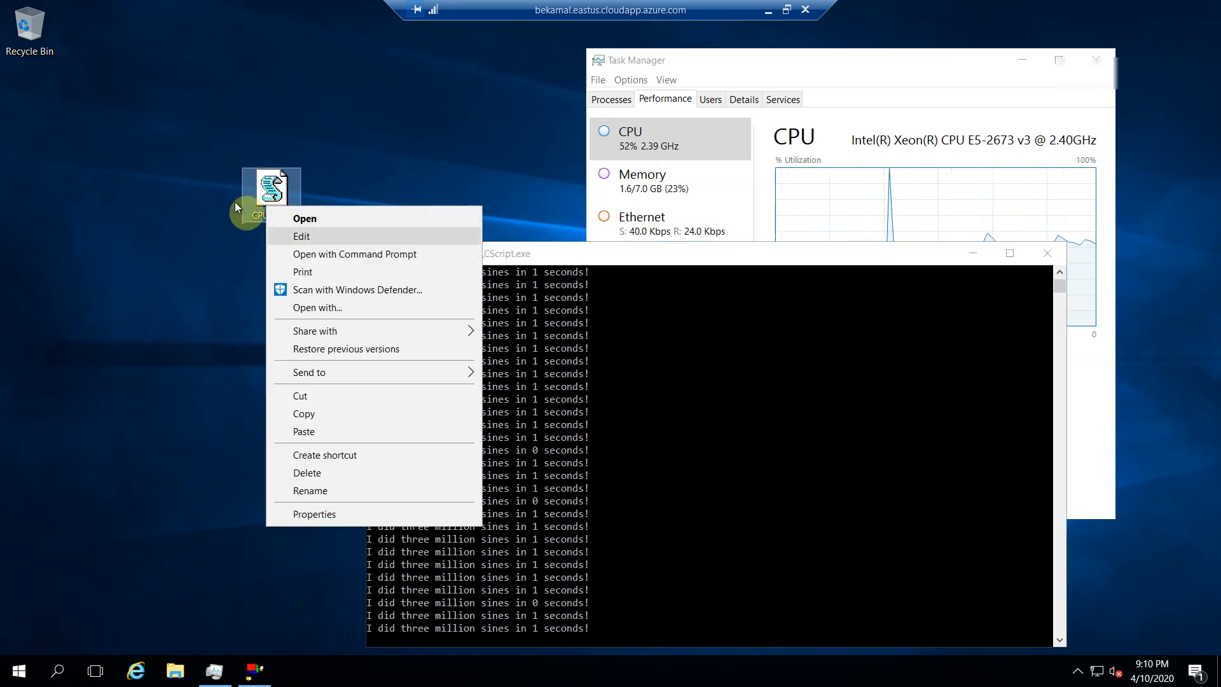
click(290, 253)
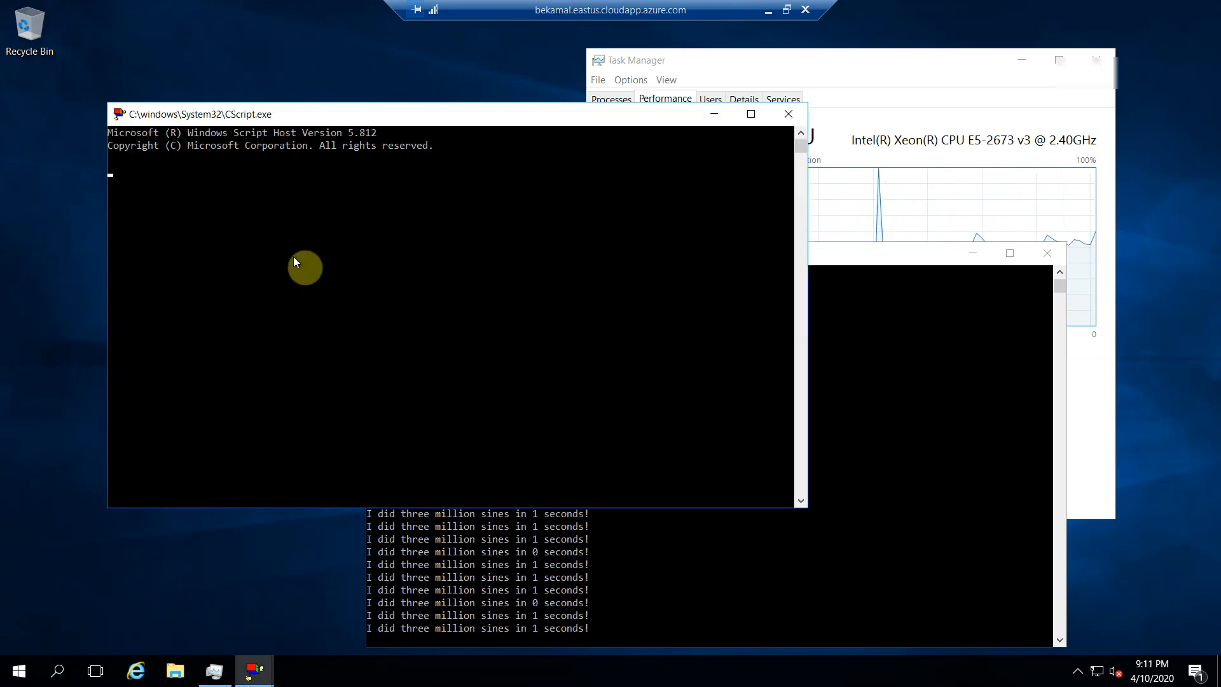
drag(267, 116, 158, 162)
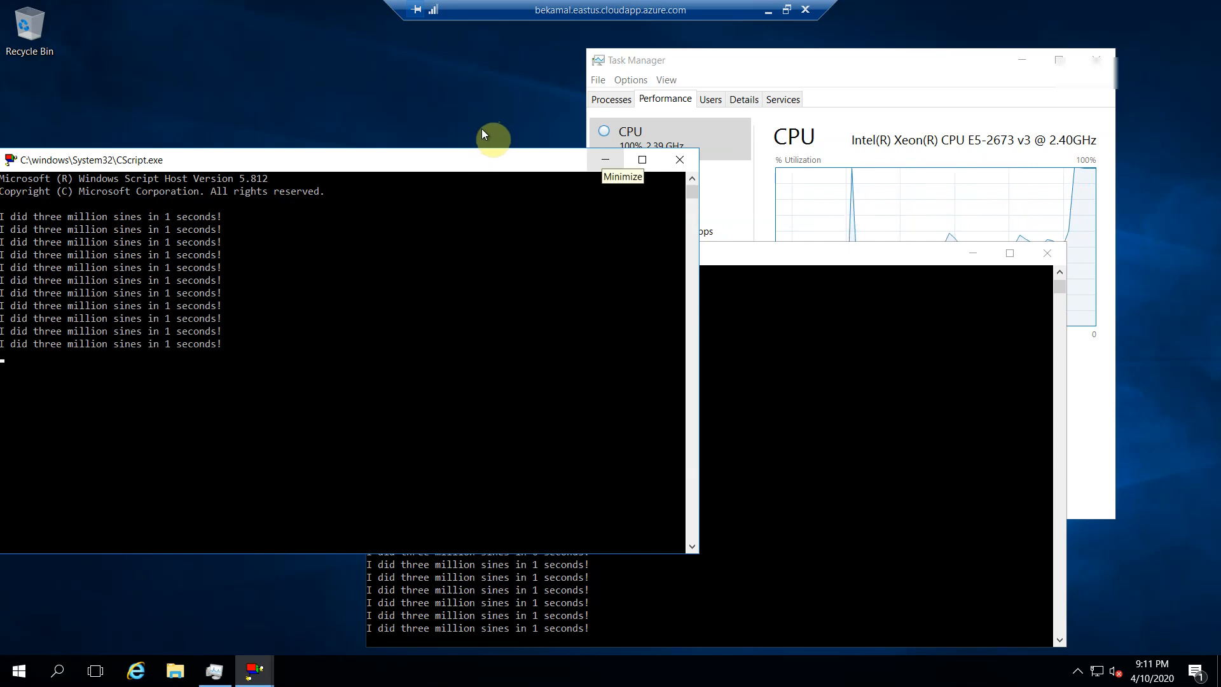
click(605, 160)
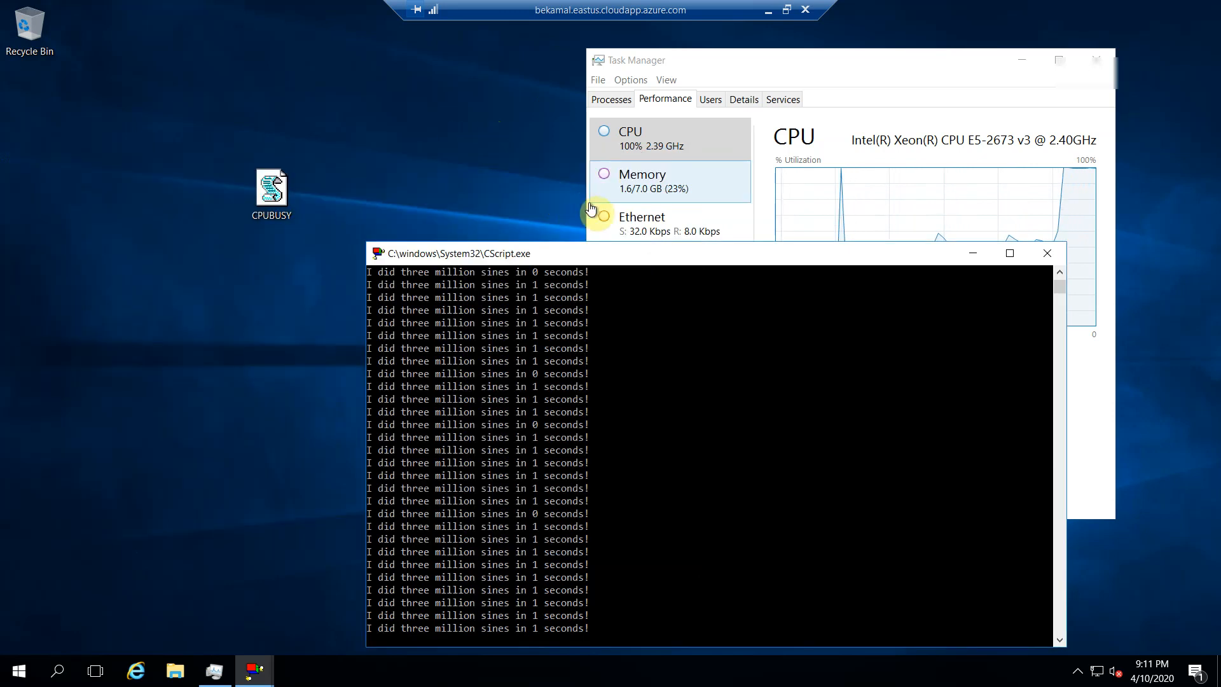
Move the CPUBUSY console clear of Task Manager's CPU graph and switch from the remote session to the Azure portal in Edge
drag(590, 208, 225, 132)
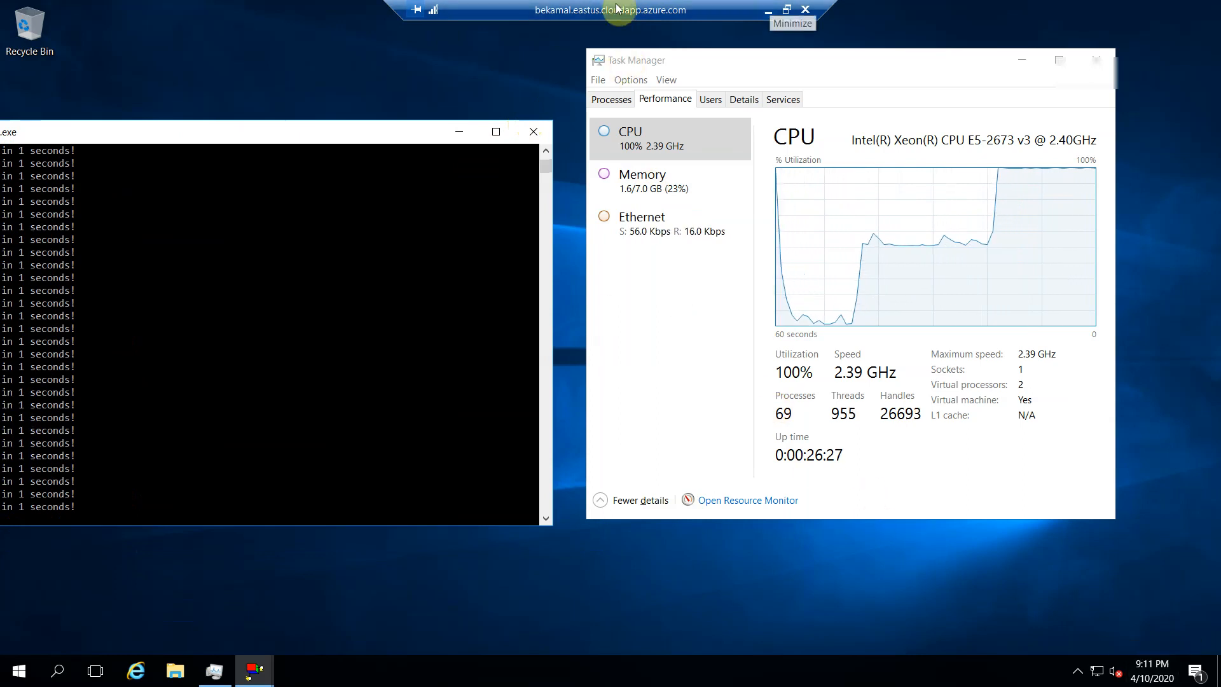
click(769, 10)
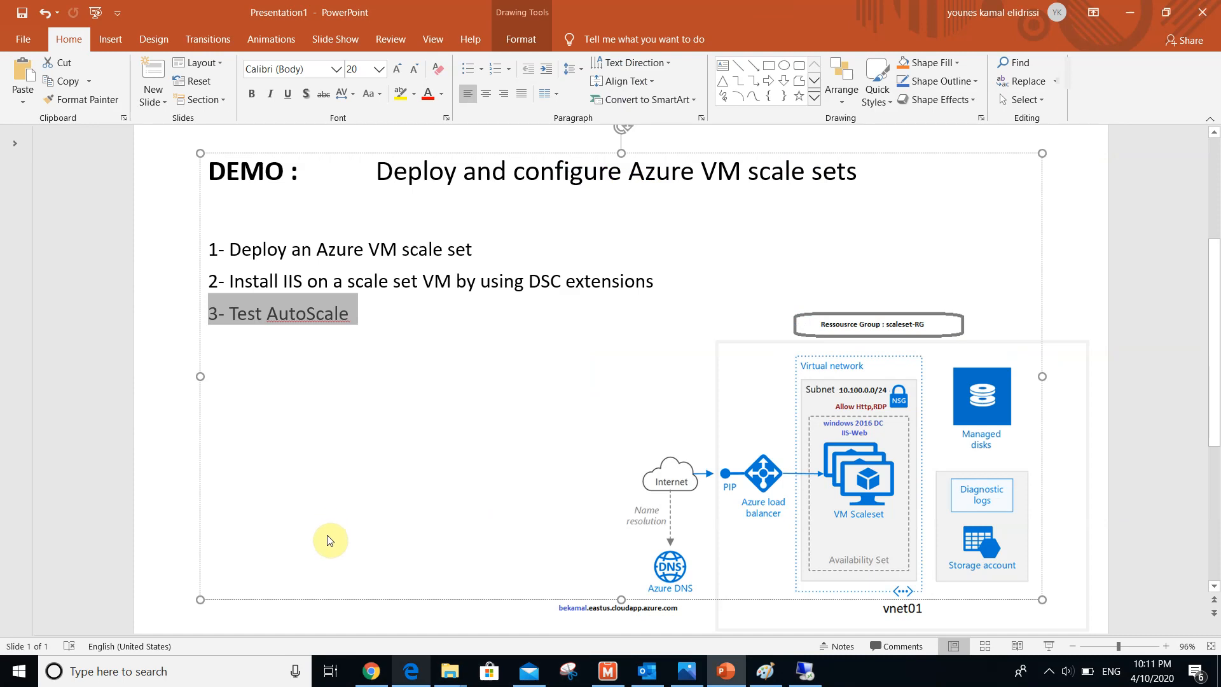
click(410, 671)
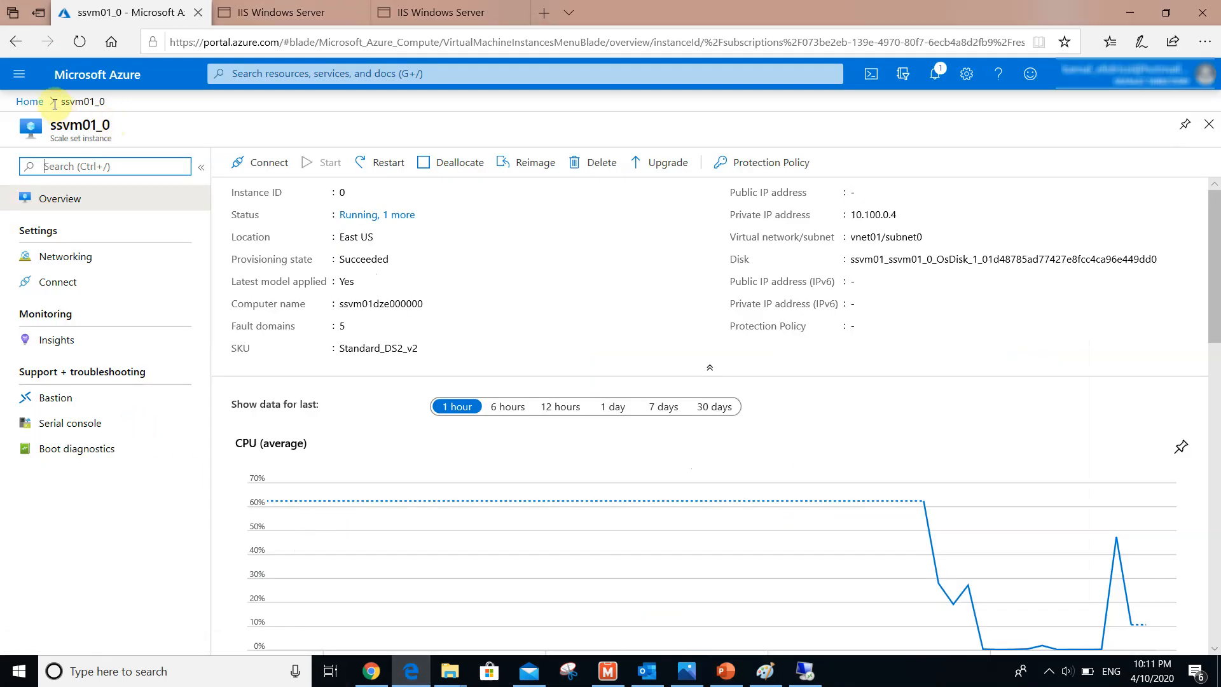
Open the Scaling settings of the virtual machine scale set ssvm01, starting from the portal home page
click(28, 102)
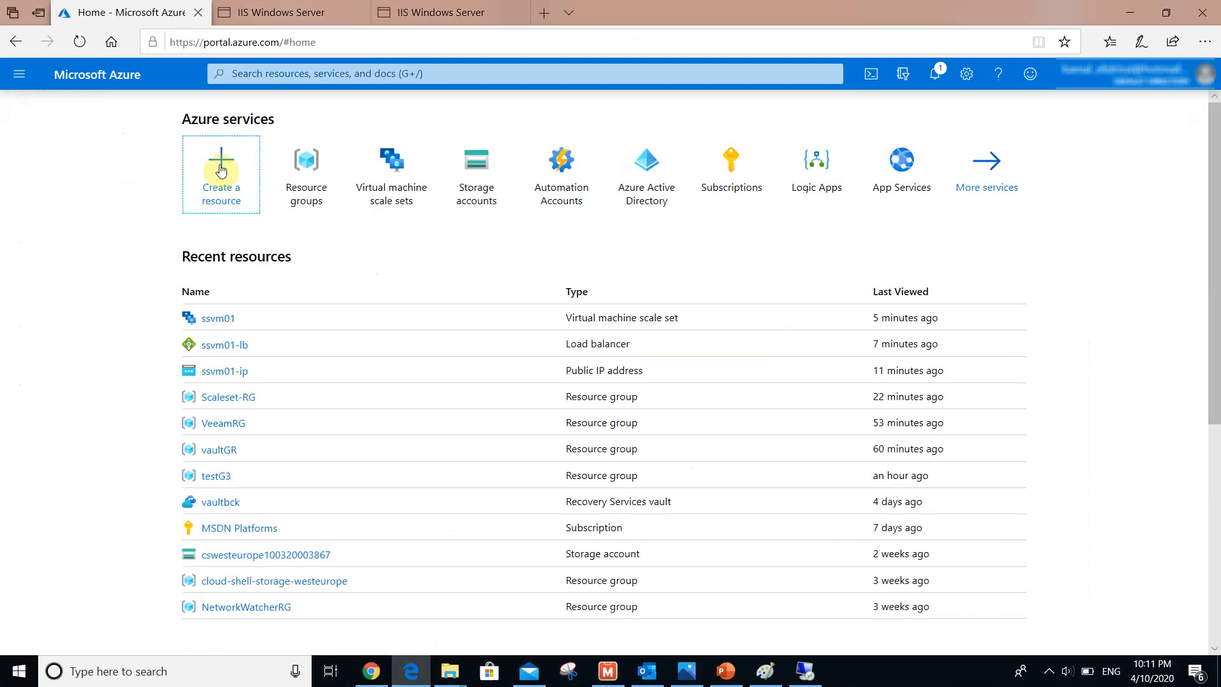
click(394, 168)
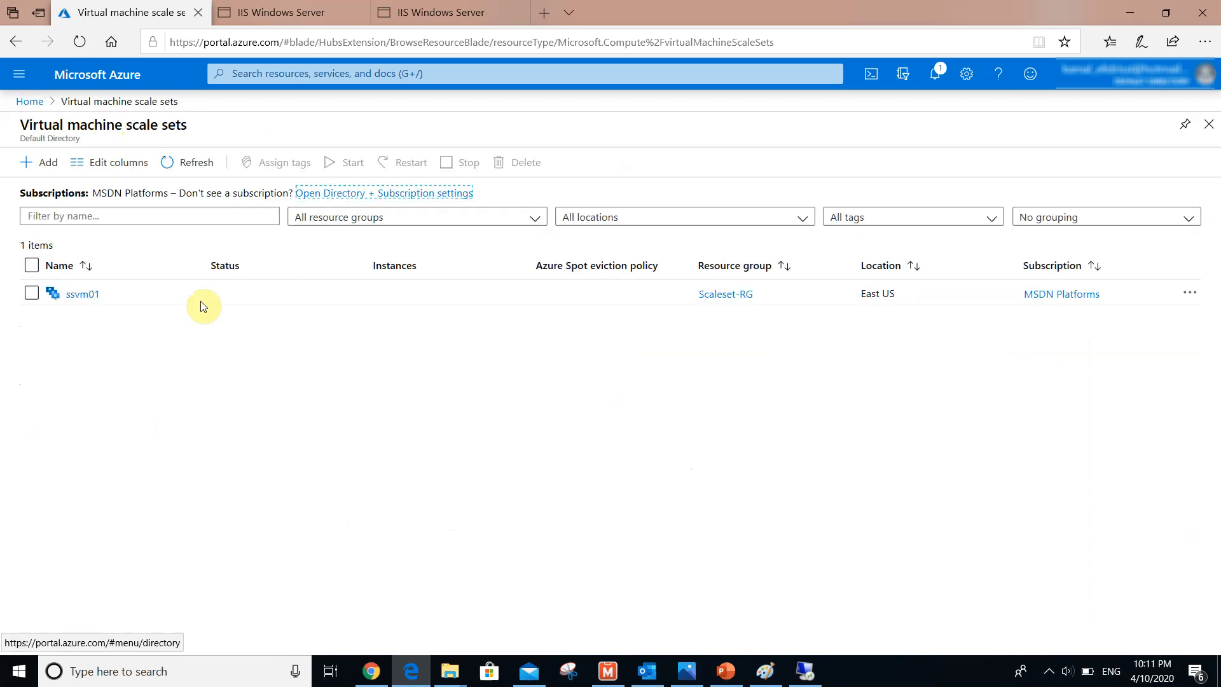
click(79, 294)
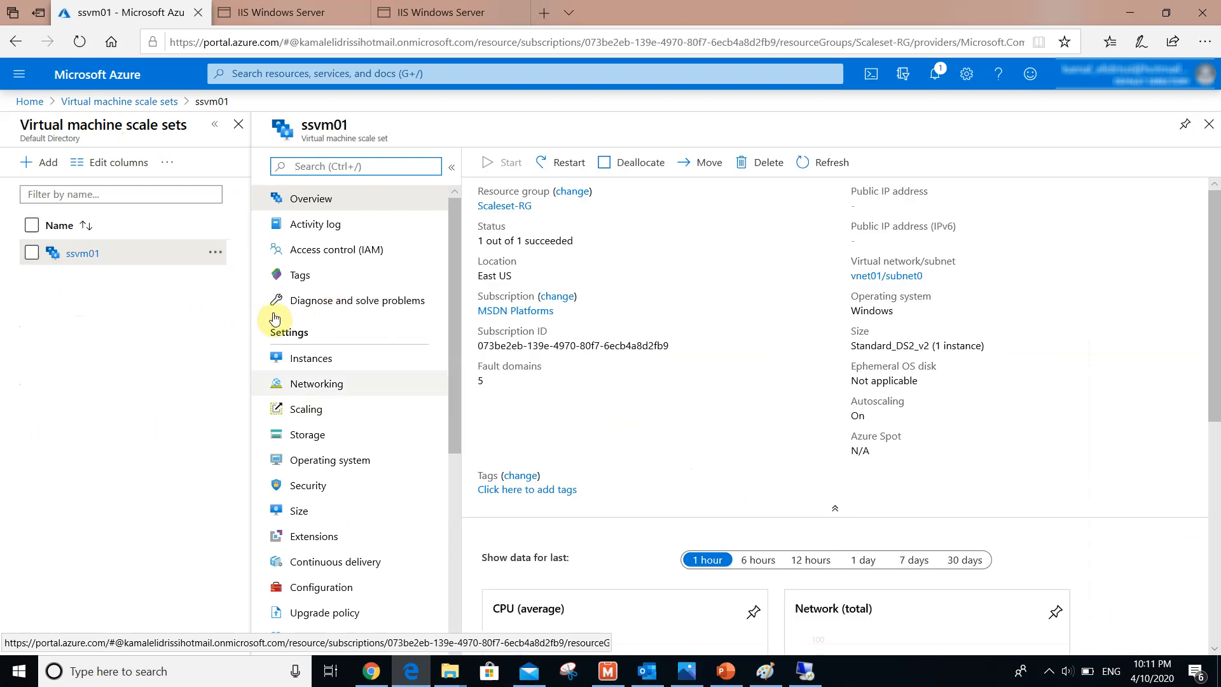
click(304, 407)
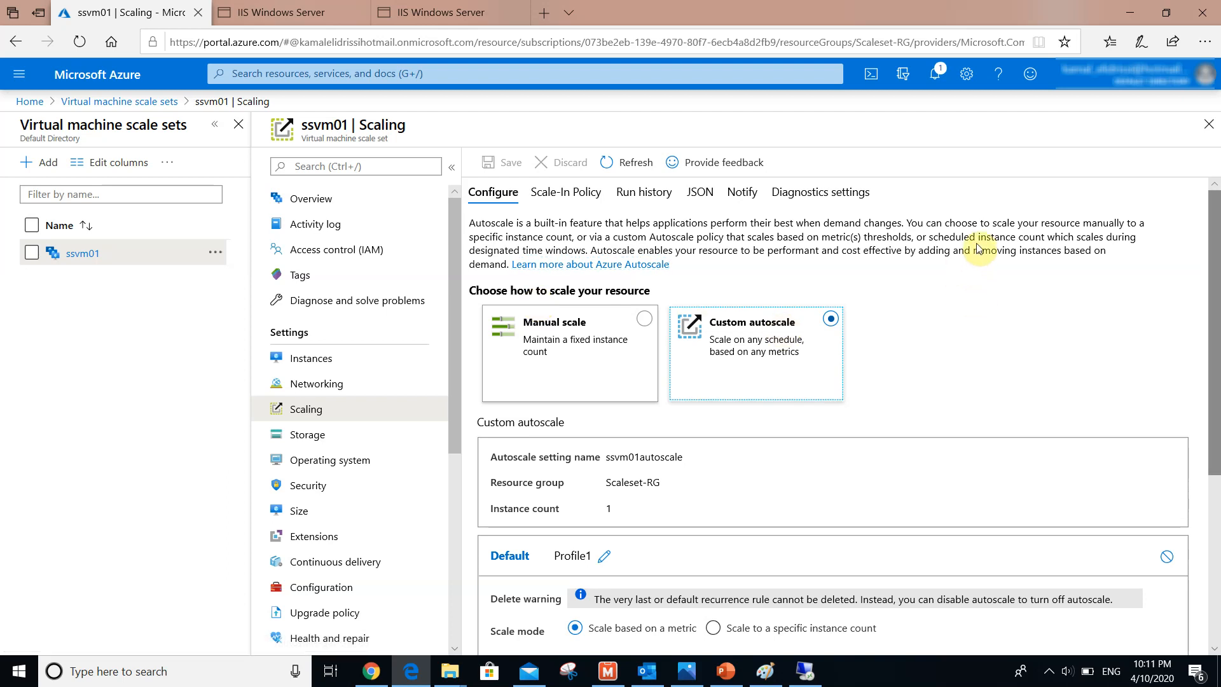
Review ssvm01's autoscale rules and instance limits, including the criteria, duration and action of the scale-out rule, and close the rule unchanged
scroll(975, 280, down, 4)
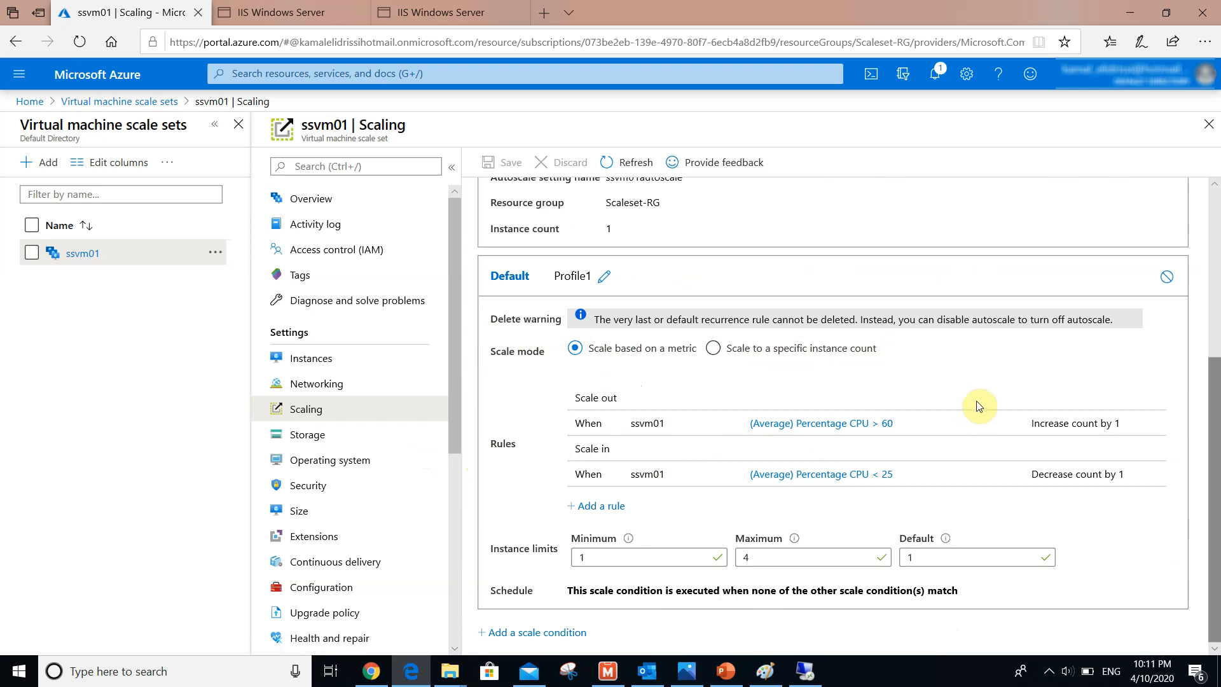
scroll(1205, 422, up, 5)
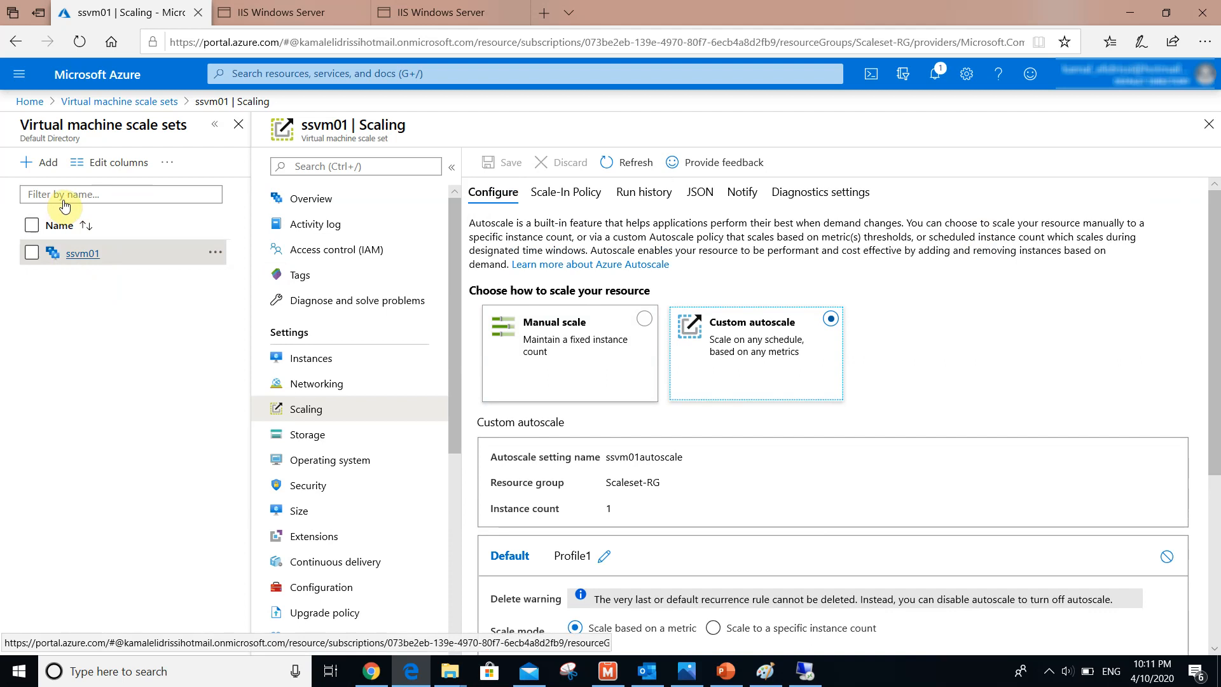
scroll(970, 280, down, 4)
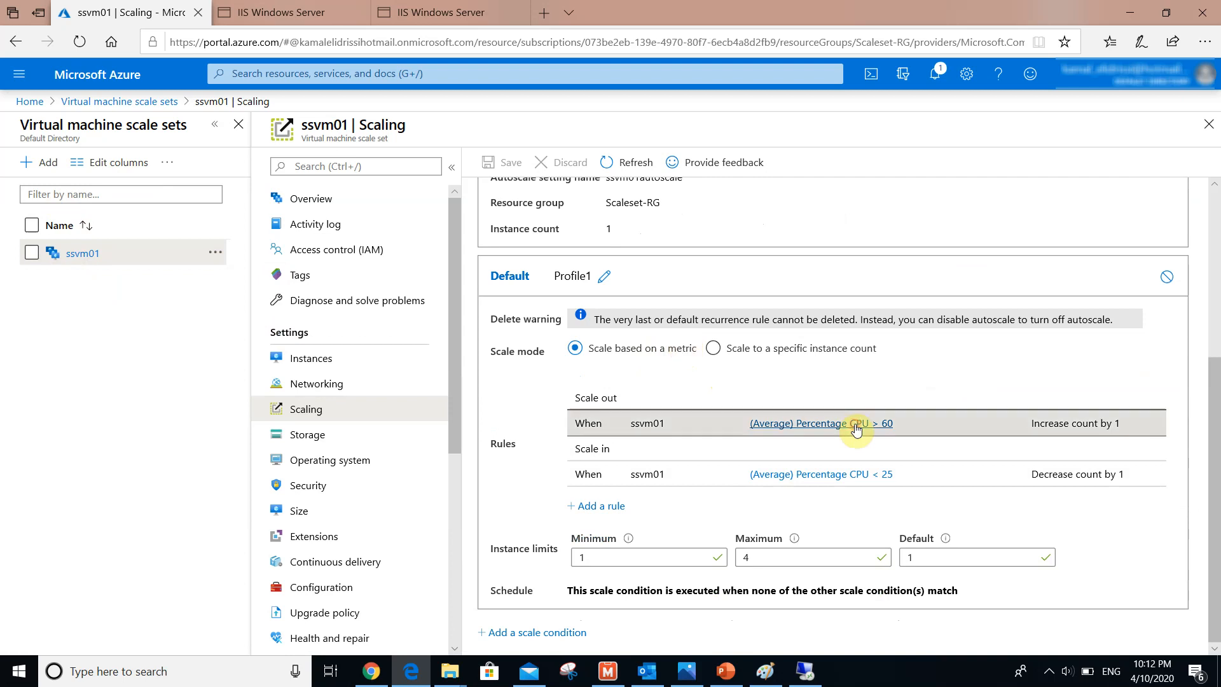
click(857, 426)
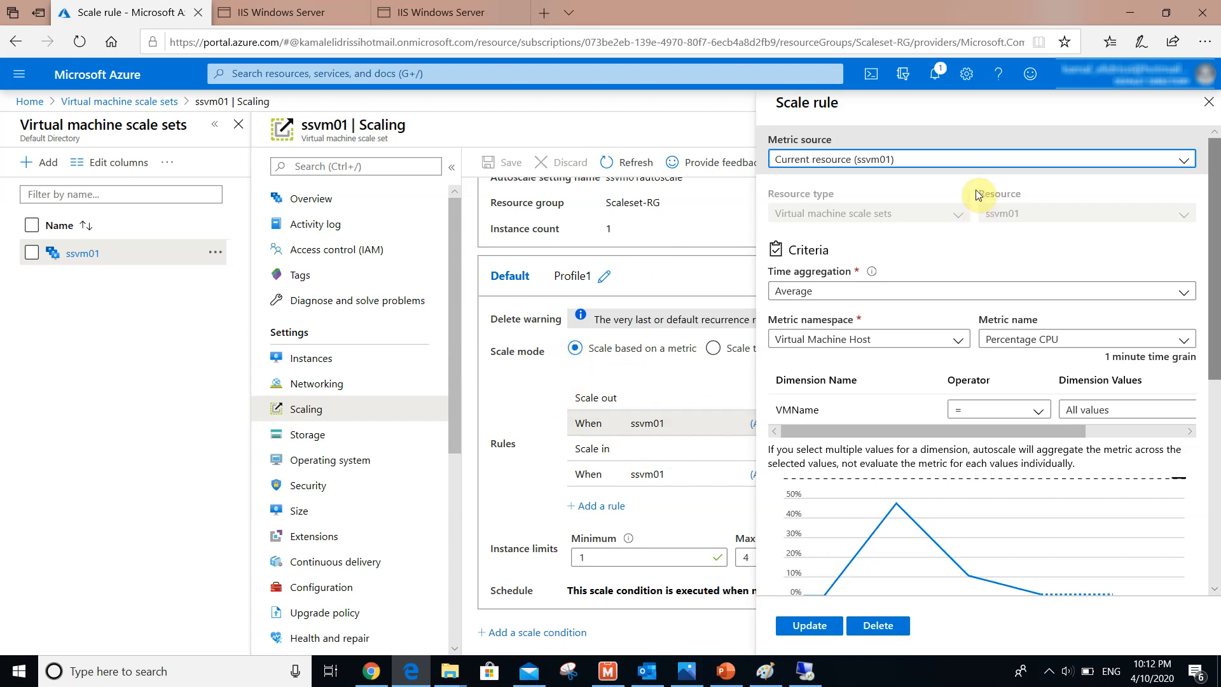
scroll(978, 241, down, 2)
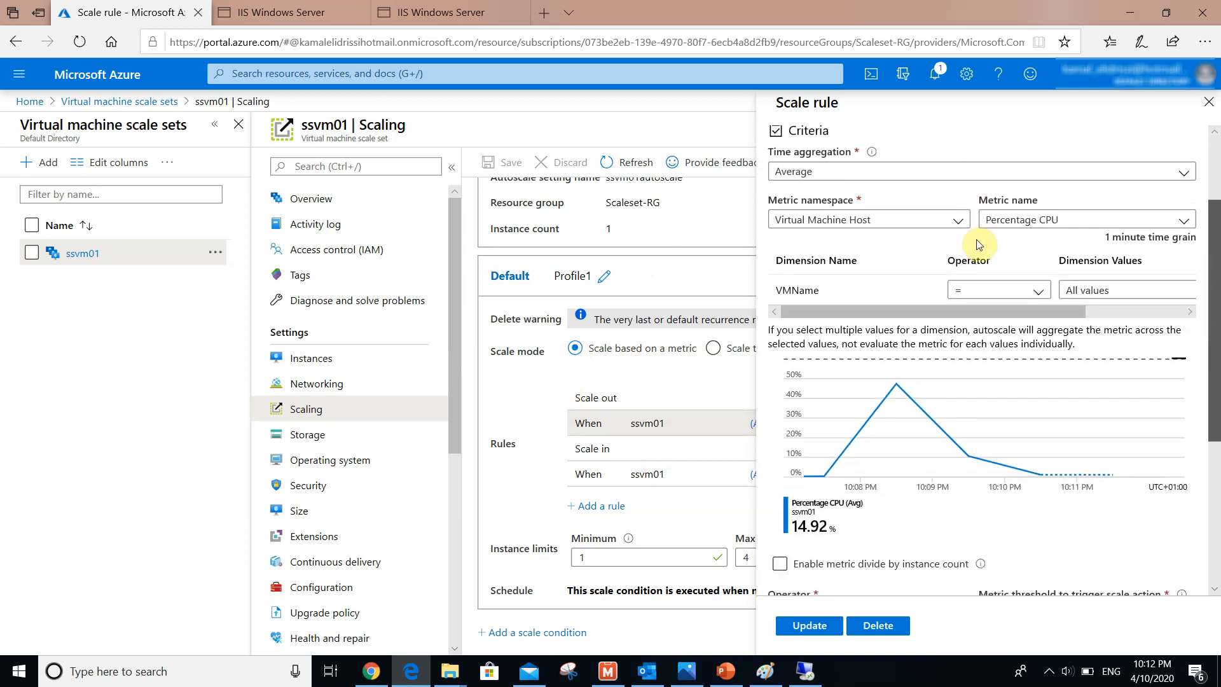
scroll(978, 258, down, 4)
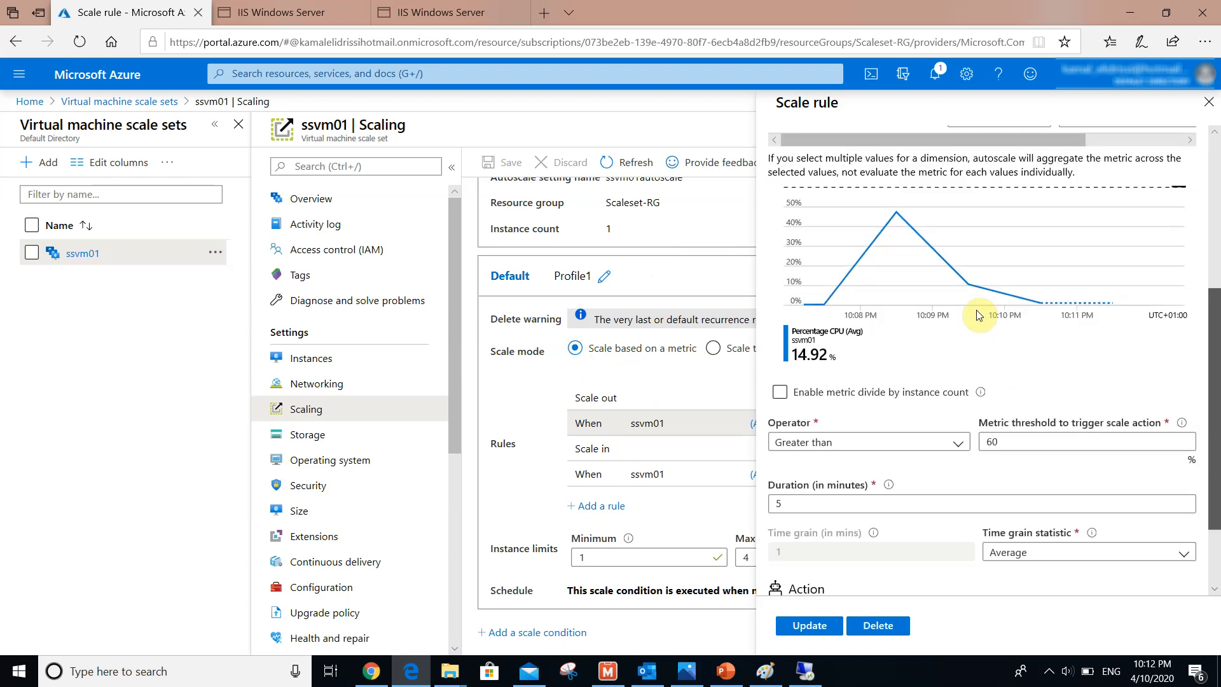
click(786, 400)
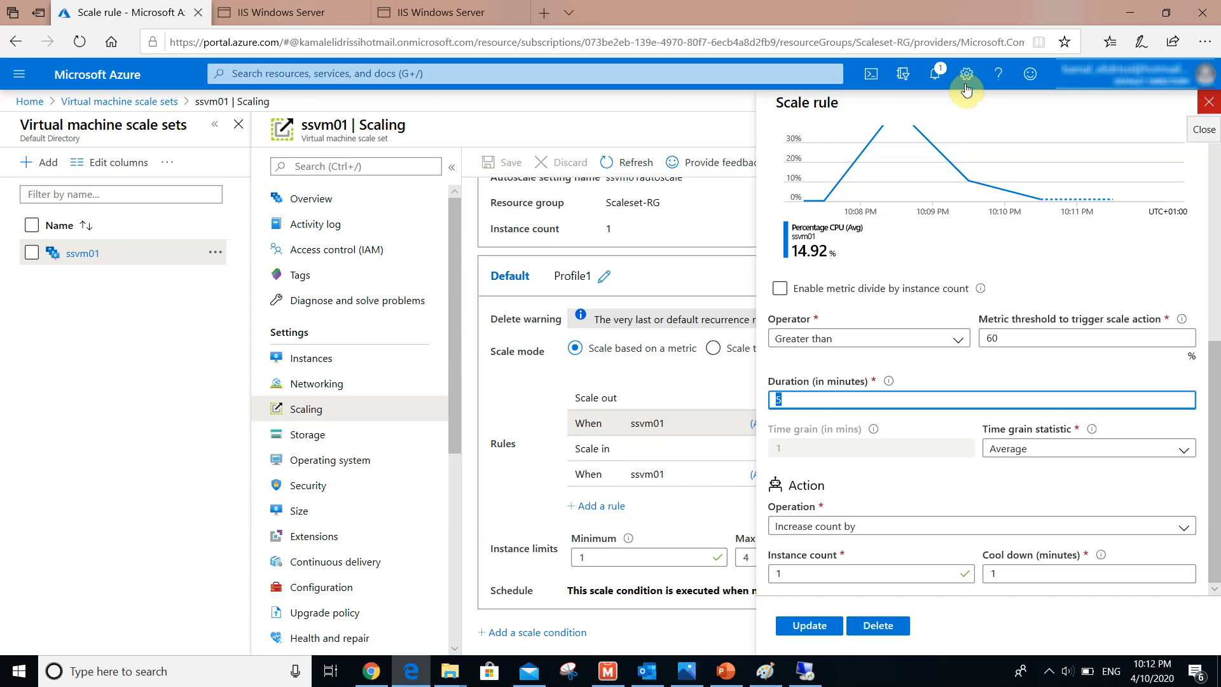
click(1208, 105)
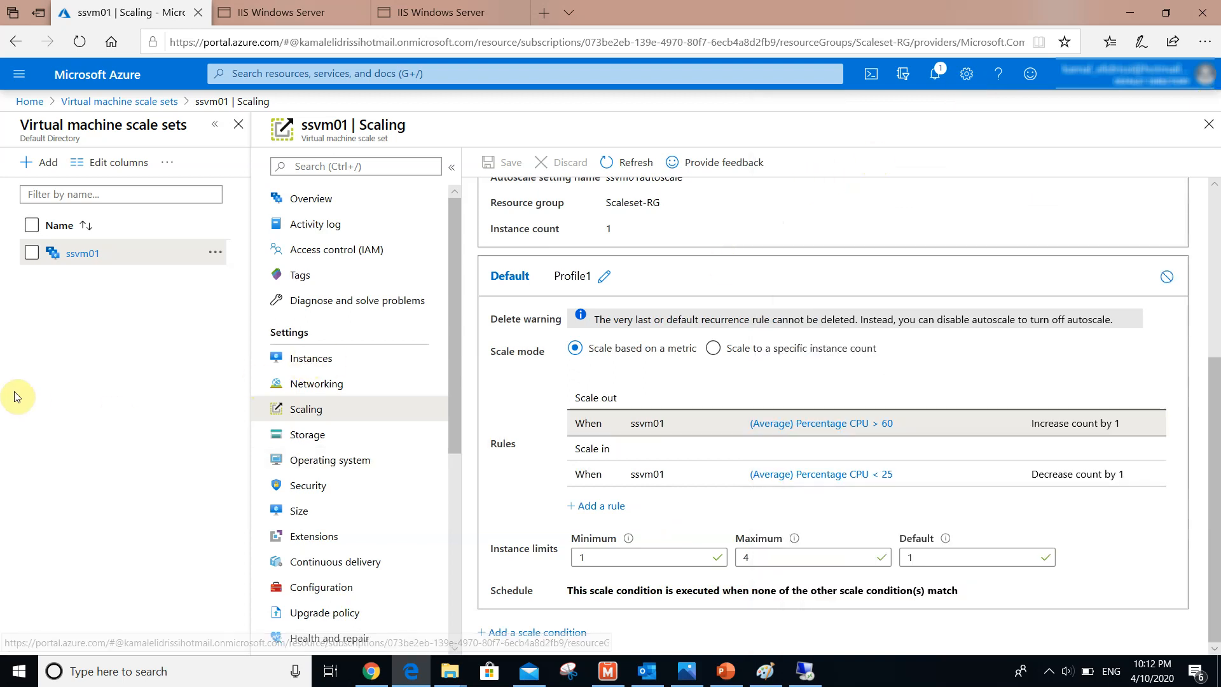
Open the Instances list of ssvm01 and refresh it repeatedly to check for instances added by autoscale
click(312, 358)
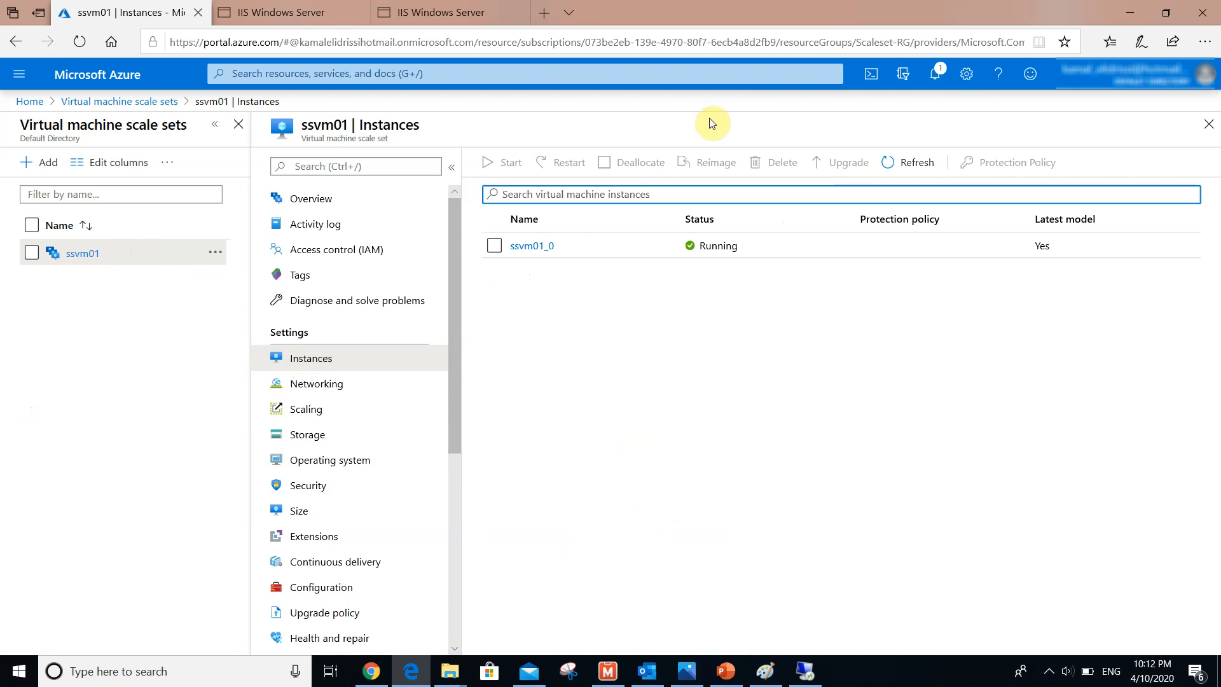
click(897, 166)
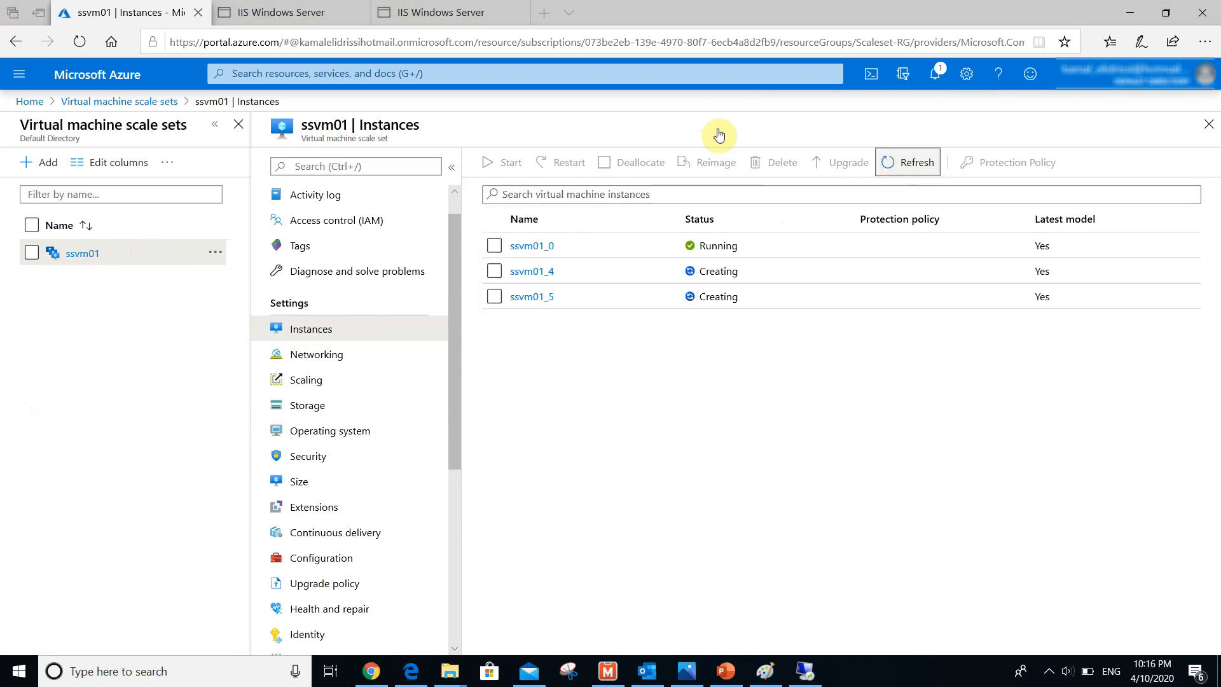
click(899, 164)
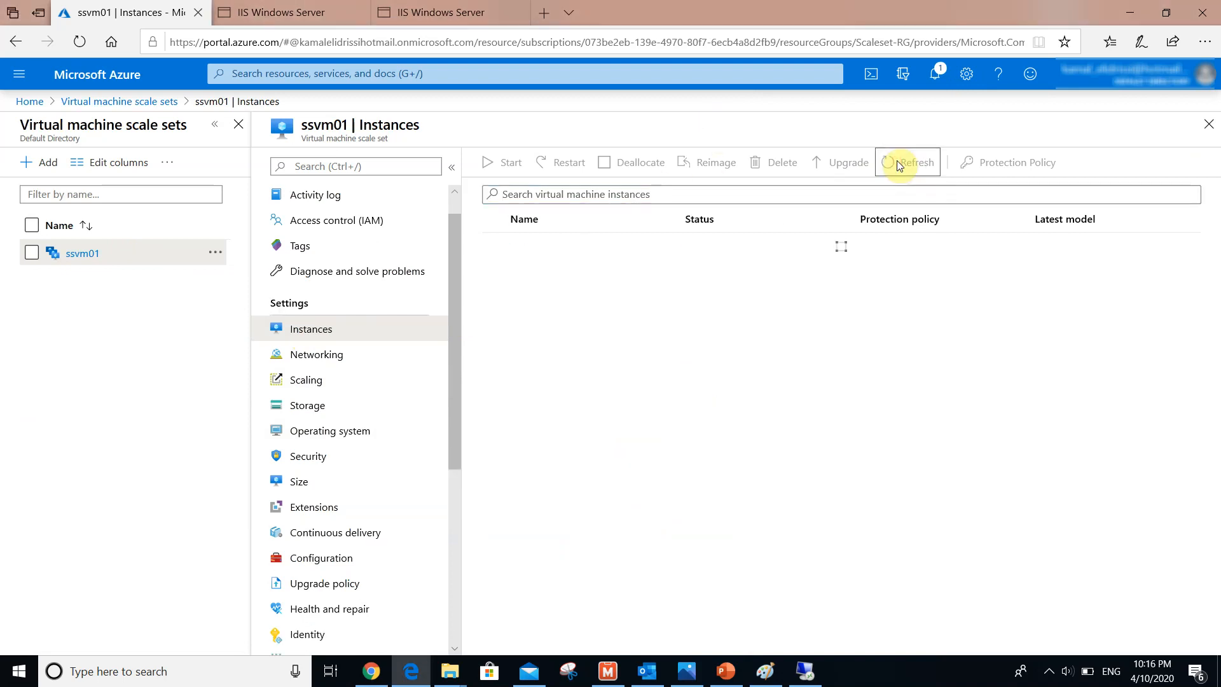
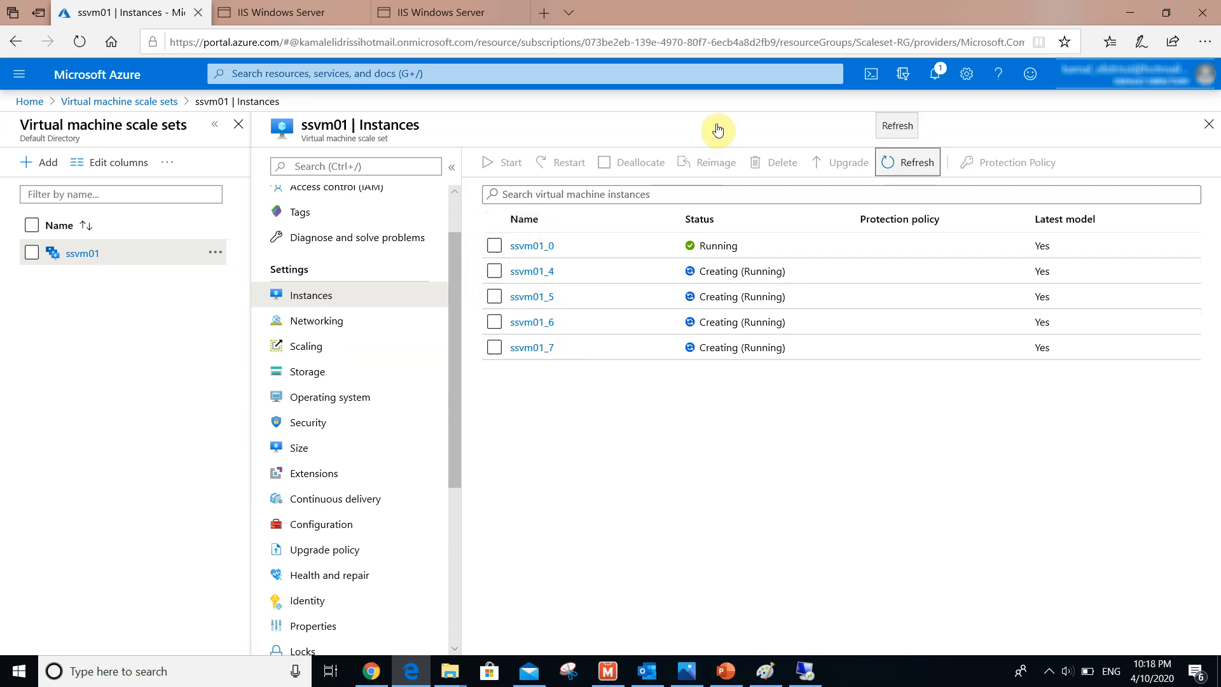
click(896, 162)
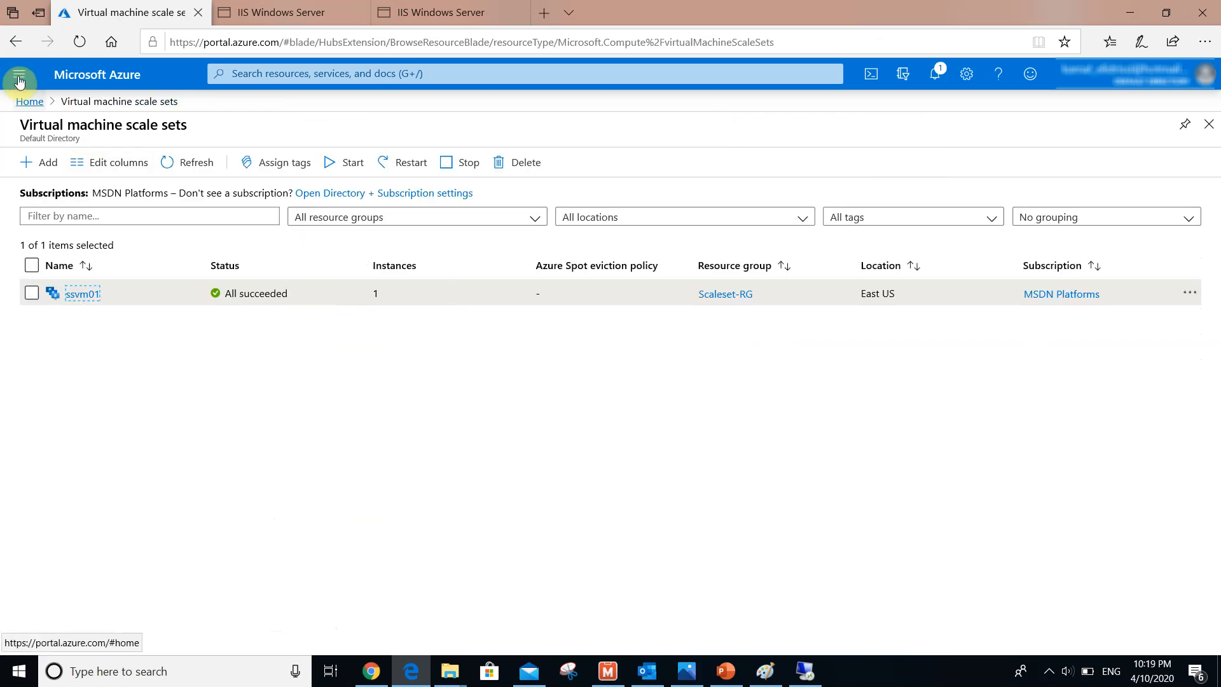
Open the virtual network vnet01 in resource group Scaleset-RG and examine its connected devices
click(24, 101)
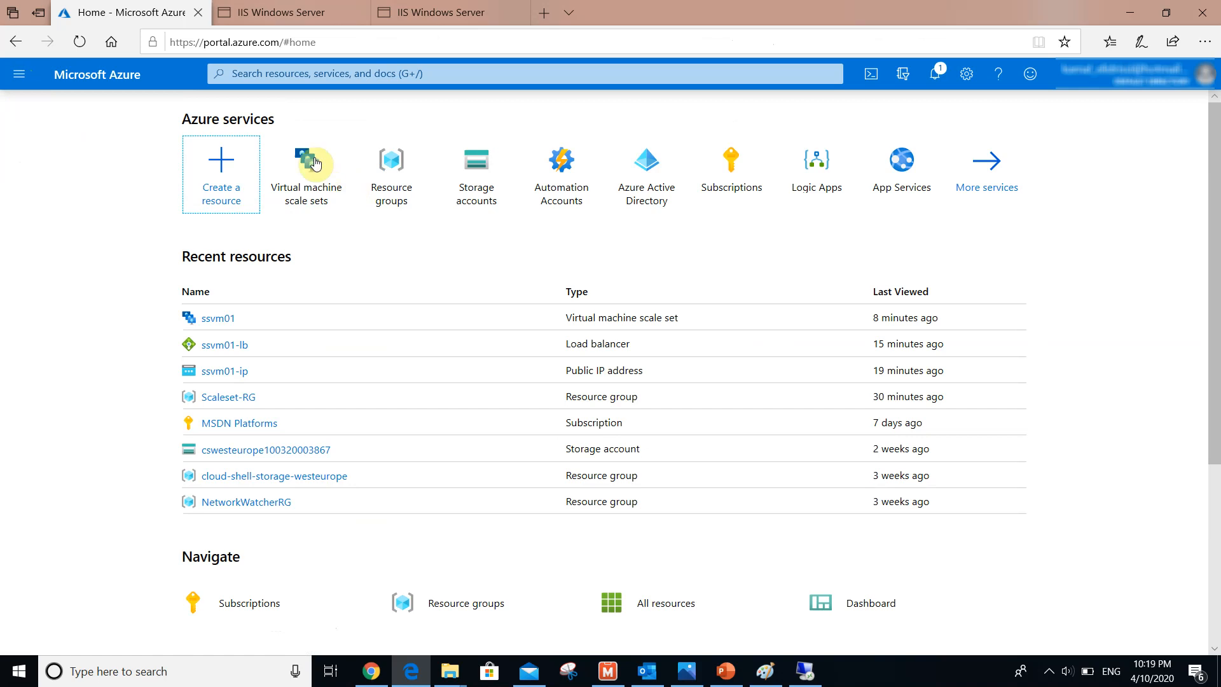
click(390, 186)
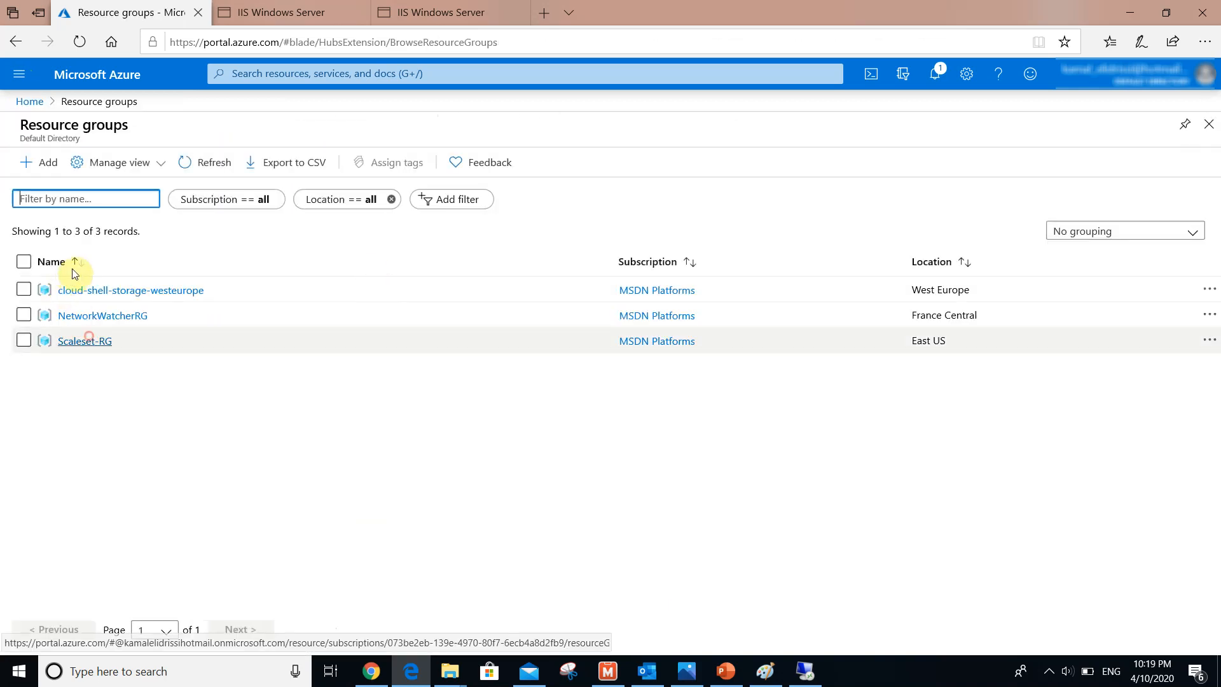
click(85, 340)
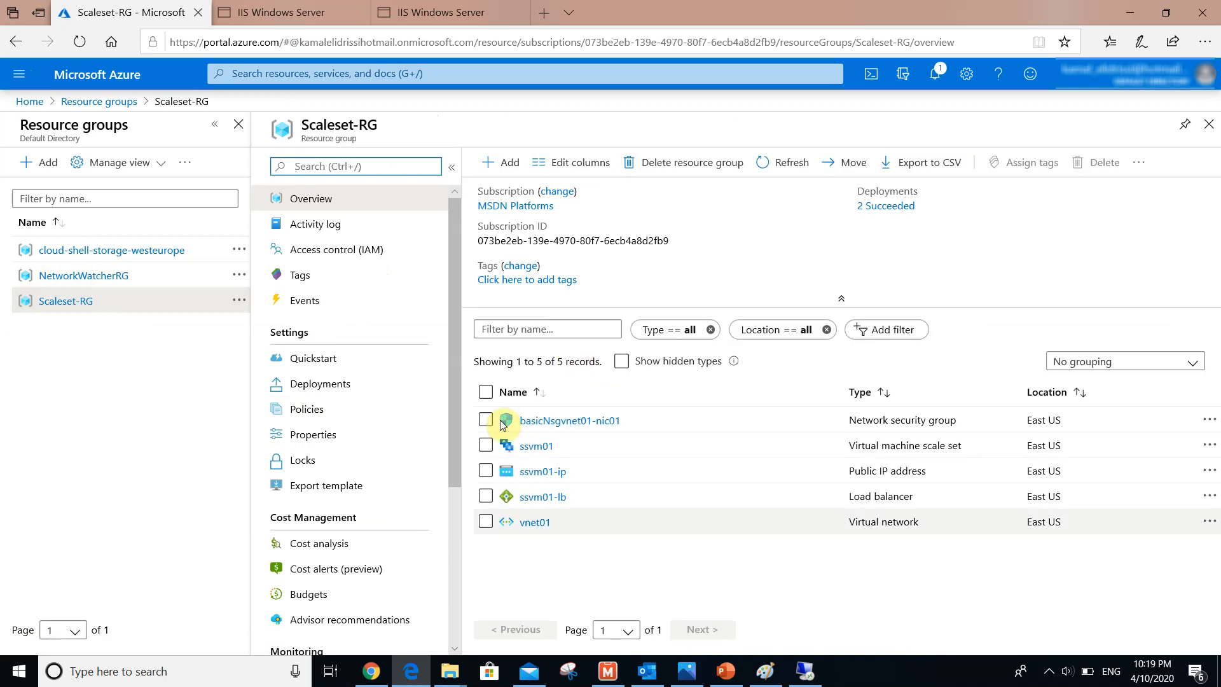
click(526, 524)
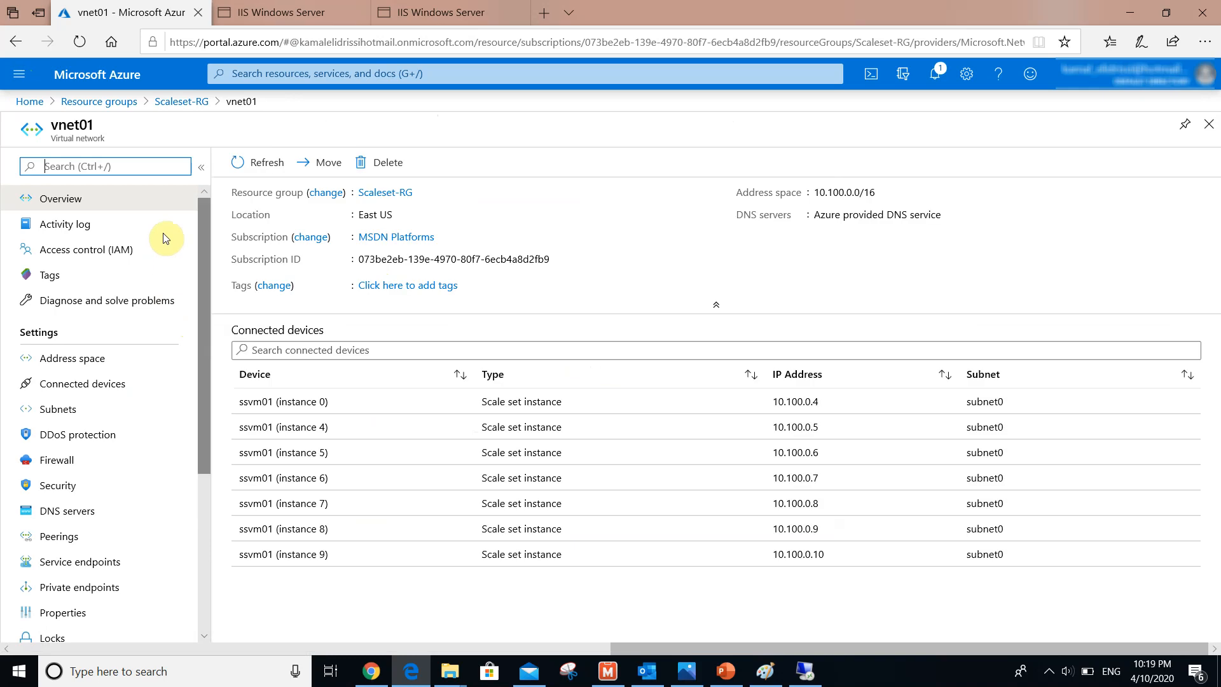
Open vnet01's topology diagram to examine how the scale set instances are connected
scroll(164, 240, down, 3)
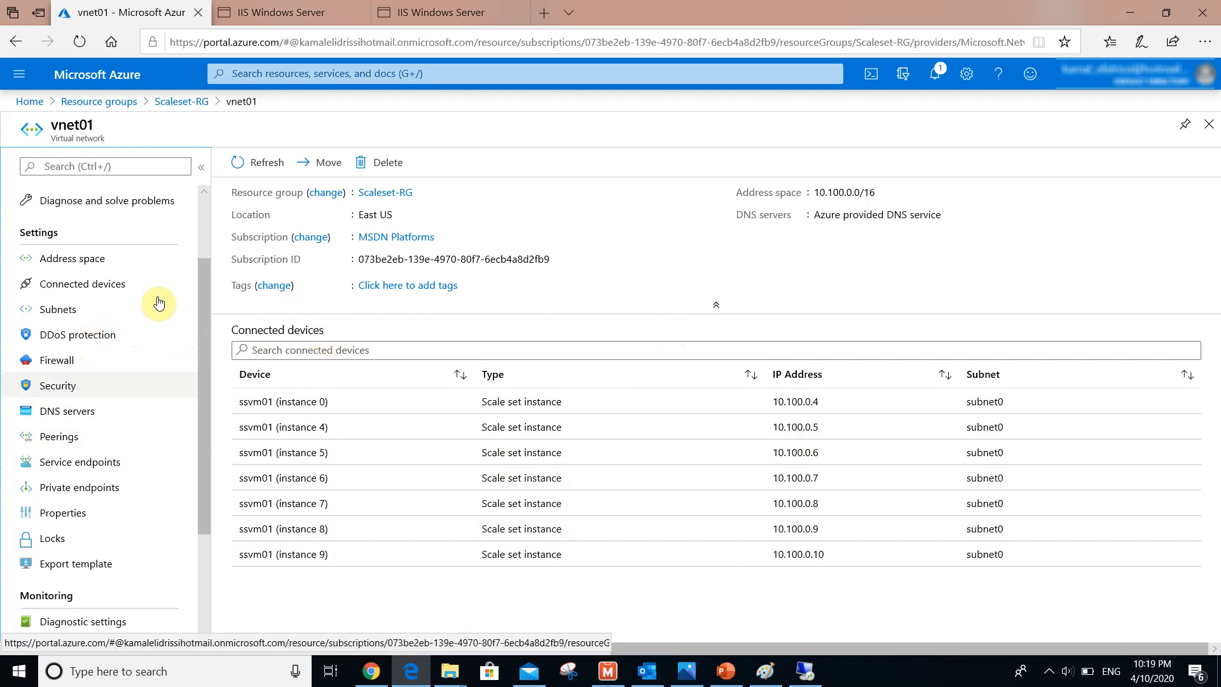
scroll(155, 330, down, 3)
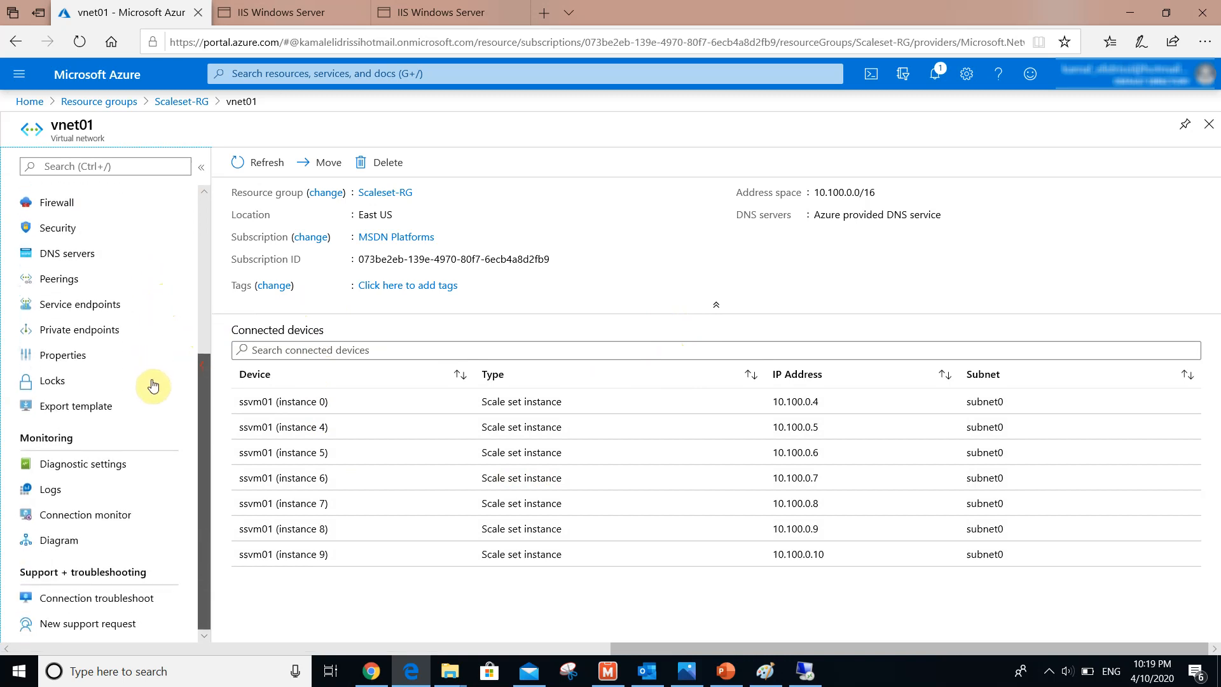
click(59, 540)
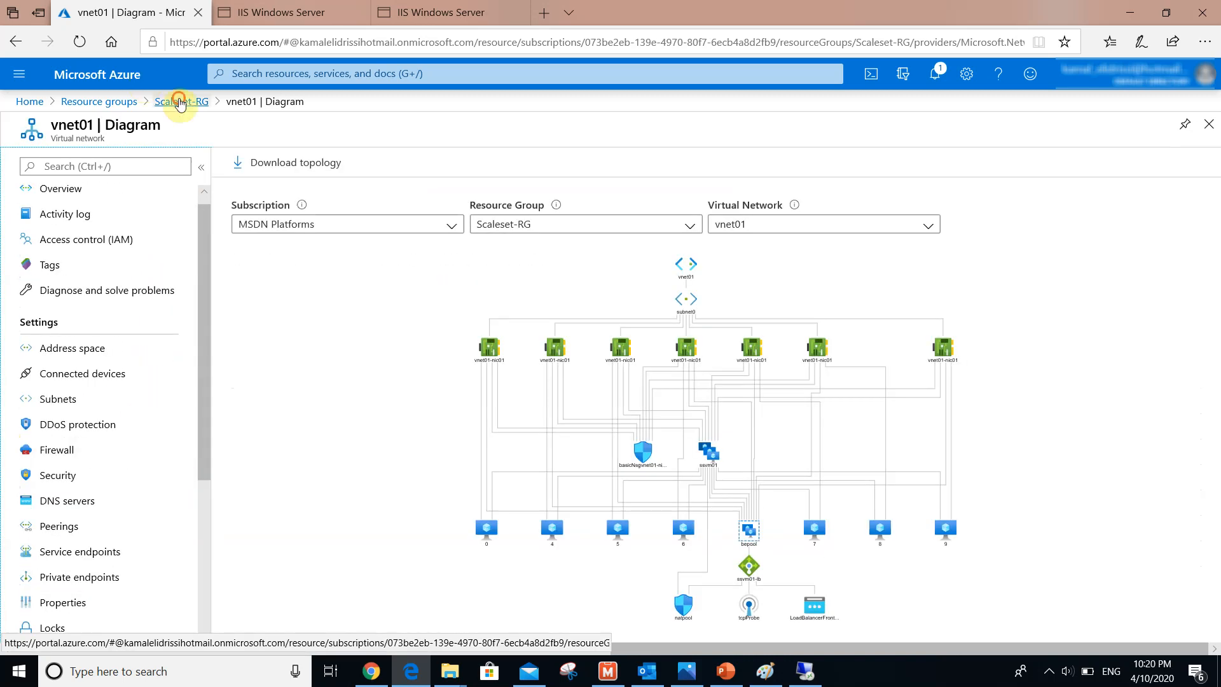
Go back to Scaleset-RG, open the Instances list of ssvm01, and refresh it to check each instance's provisioning status
click(170, 101)
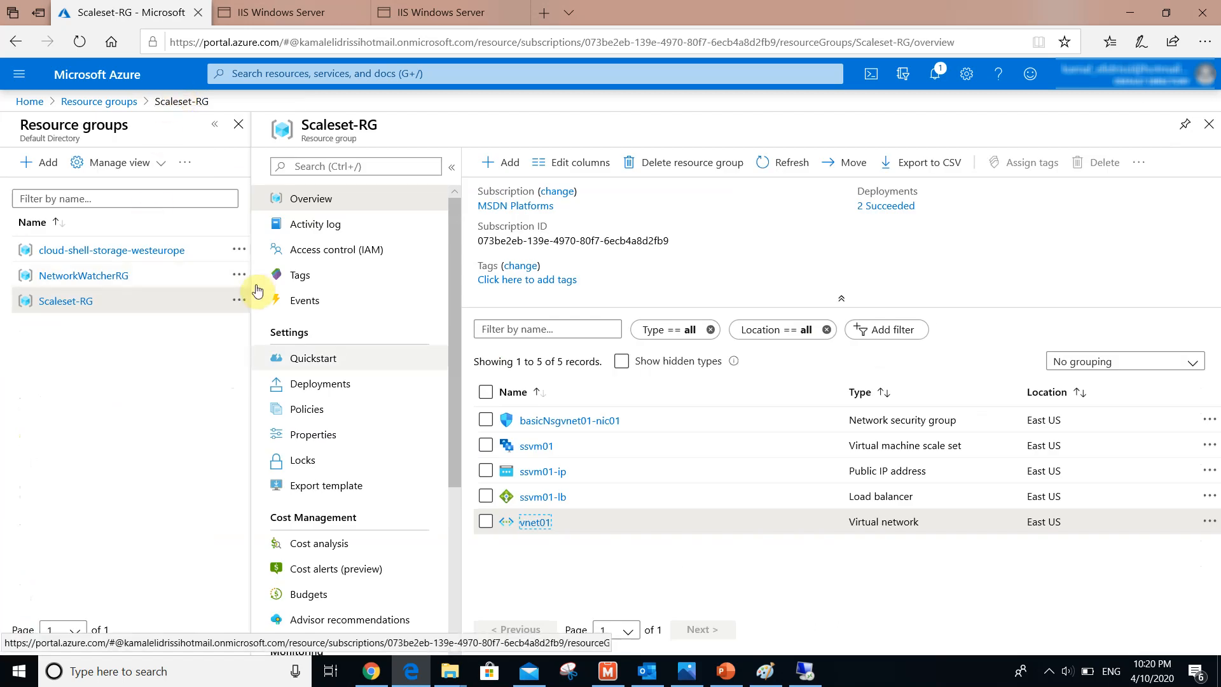
click(537, 446)
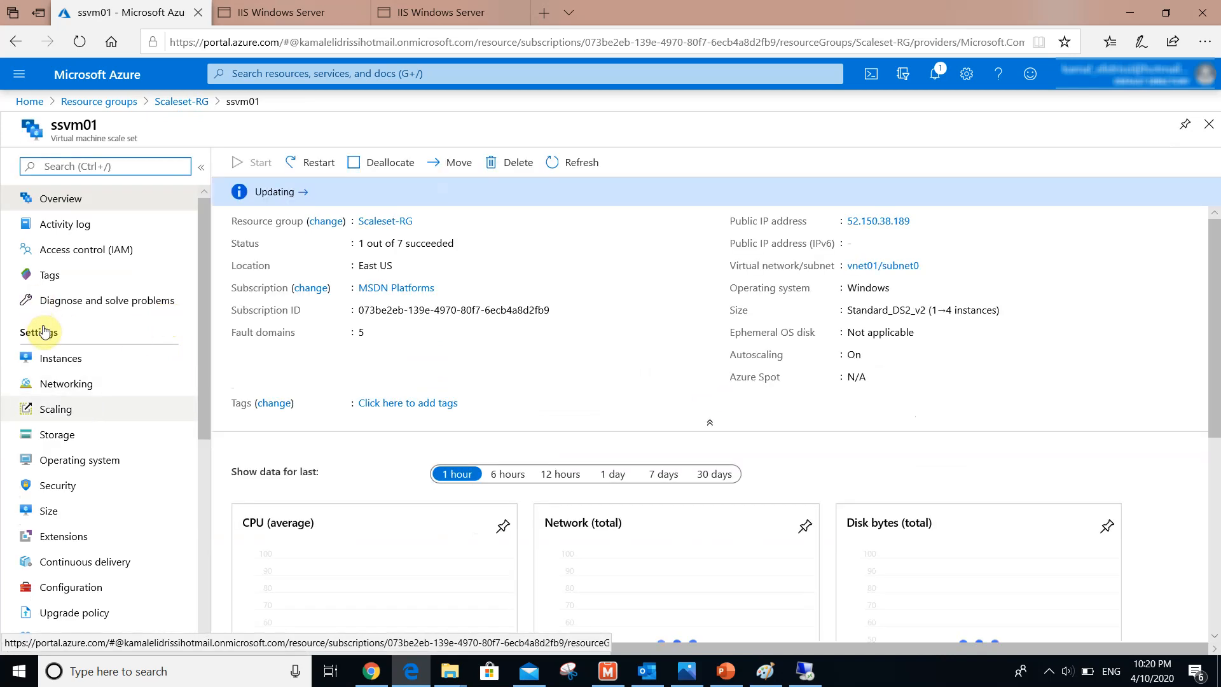
click(61, 358)
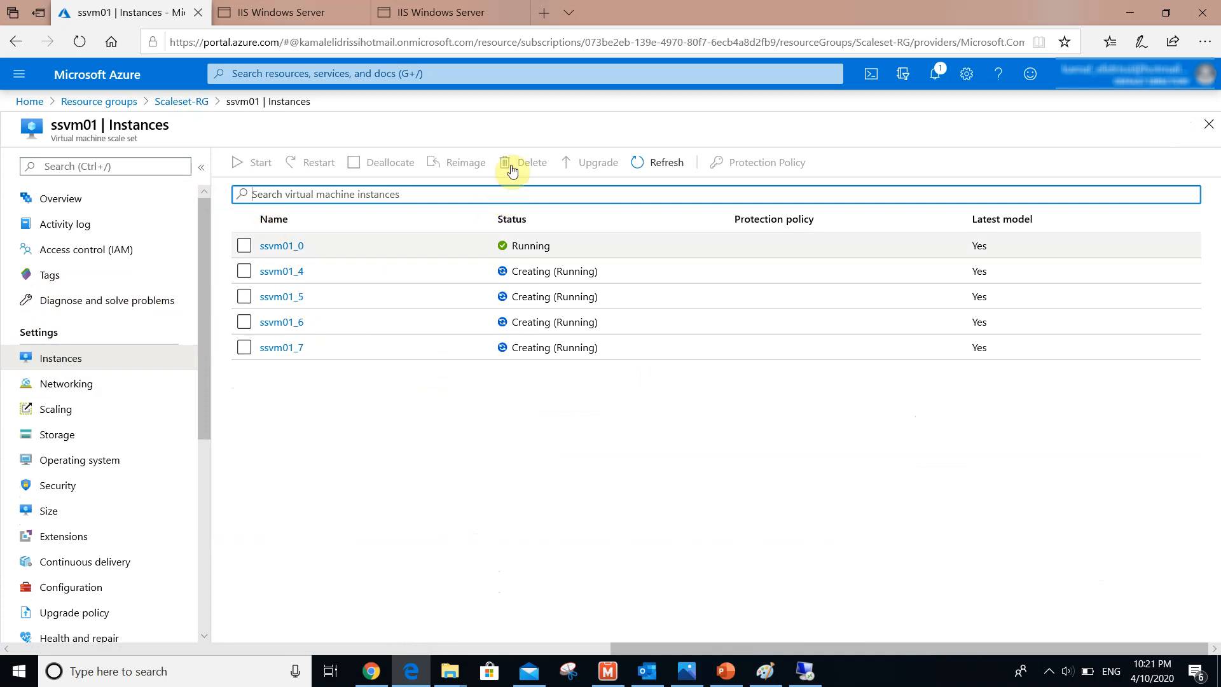
click(644, 161)
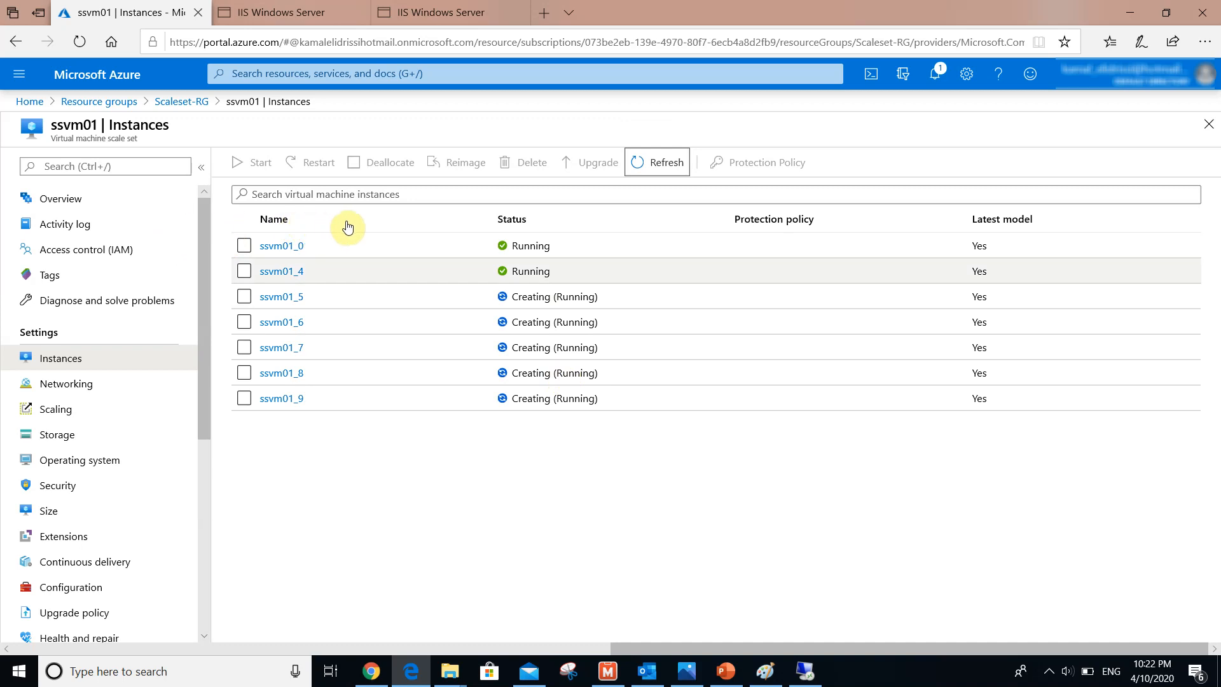
click(647, 163)
Open the overview of instance ssvm01_4 and highlight its private IP address
click(280, 270)
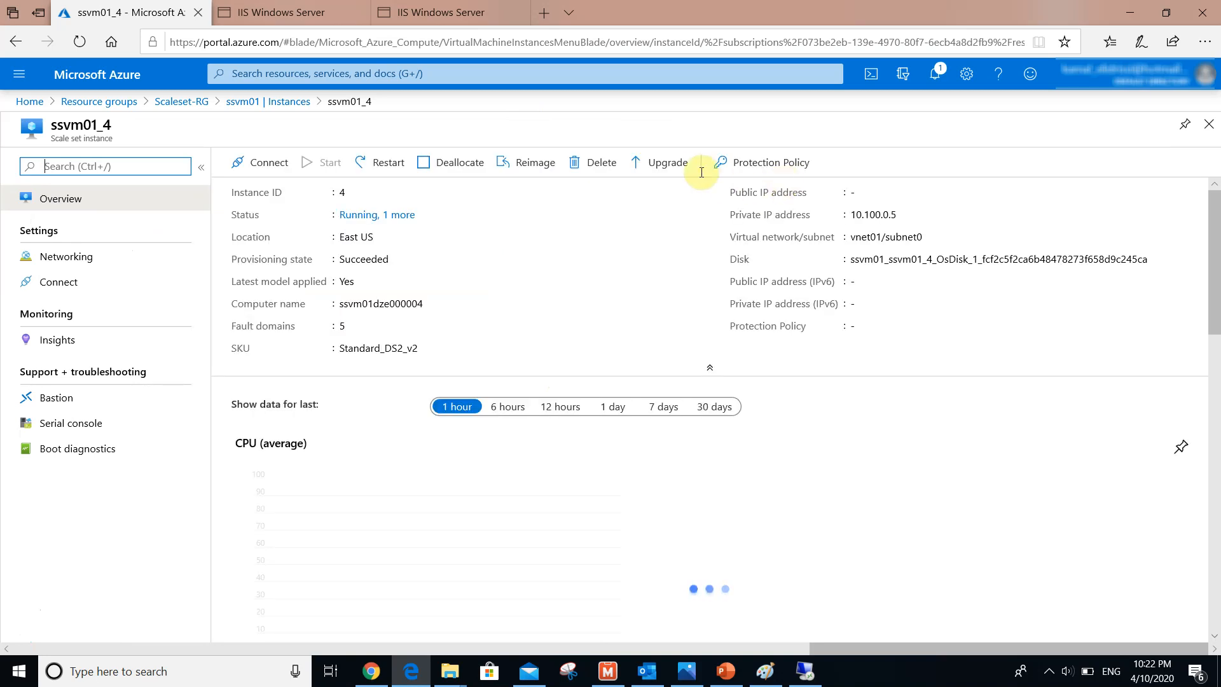
double_click(853, 210)
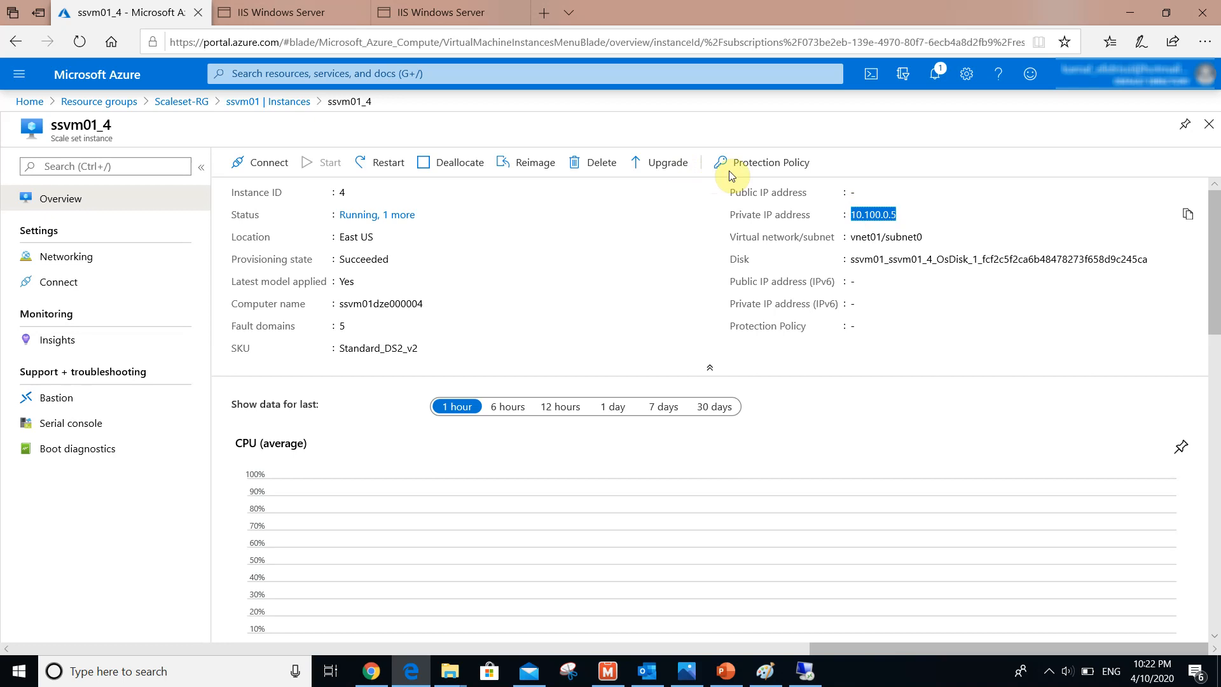
click(912, 214)
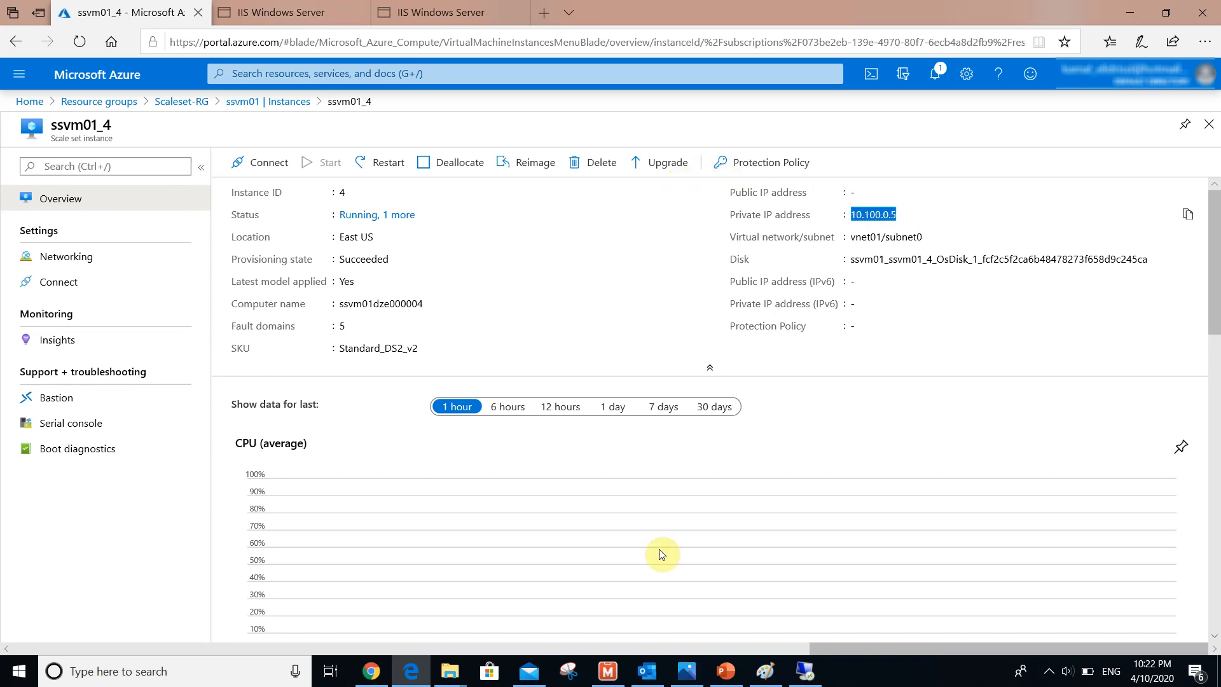
Switch to the remote session of the loaded instance and start a Remote Desktop connection from it to 10.100.0.5
click(805, 671)
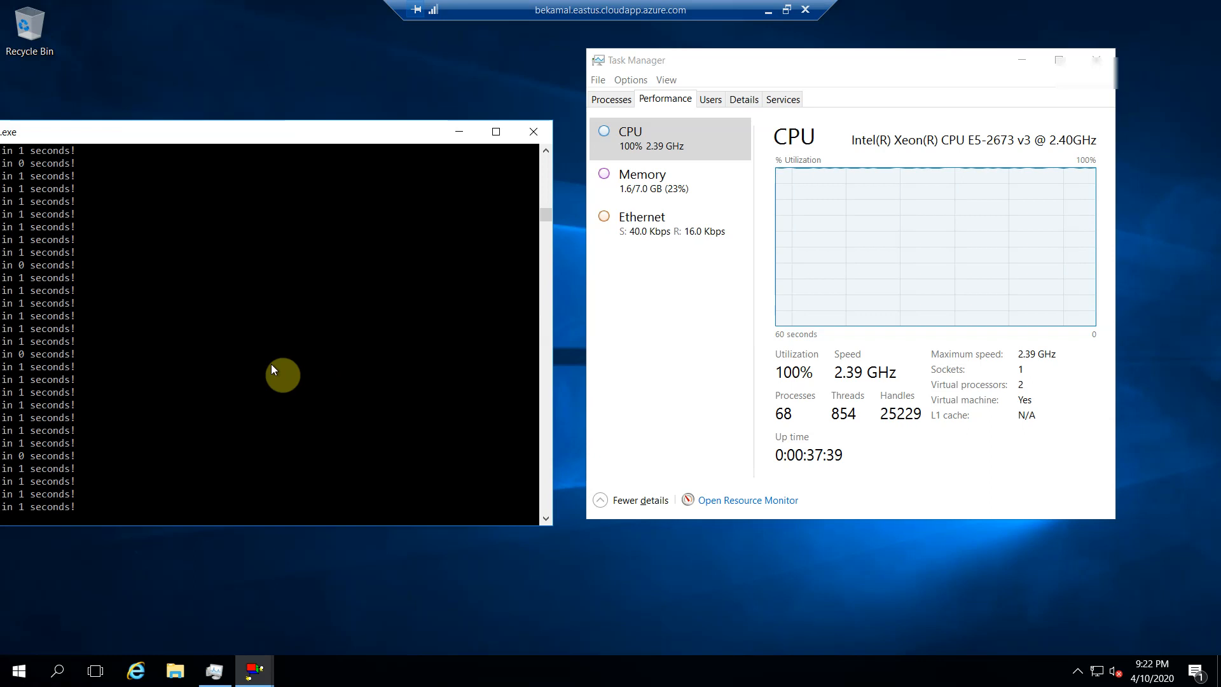
click(57, 673)
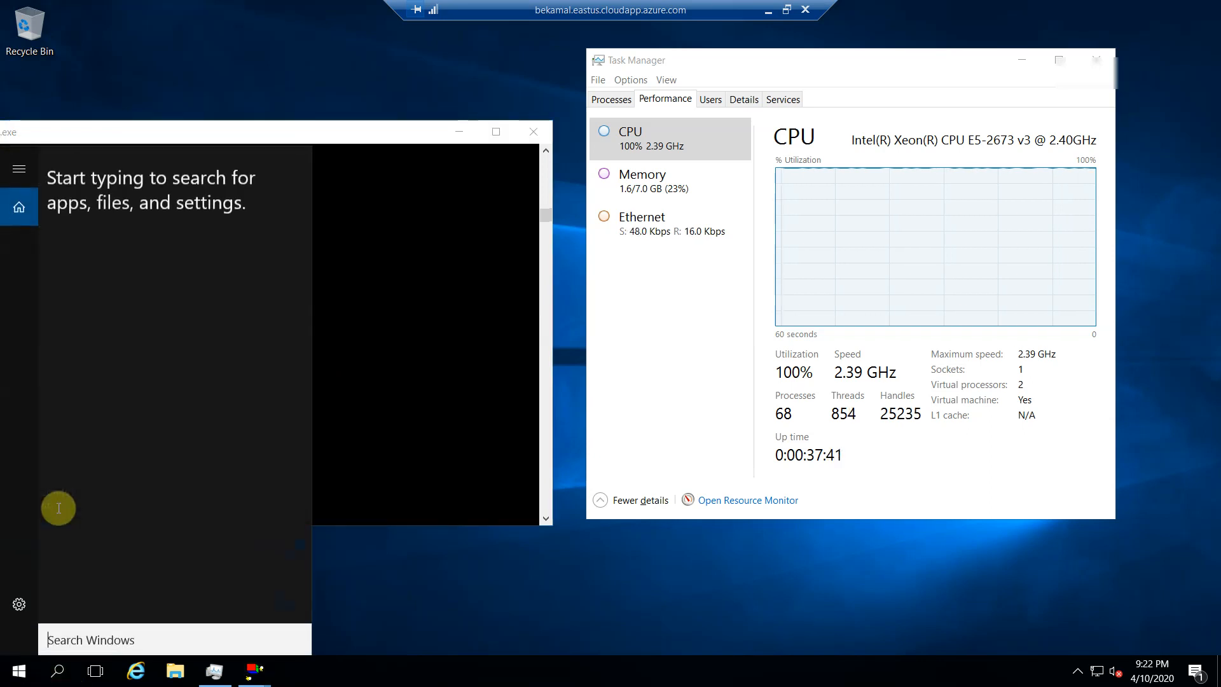
text(rdp)
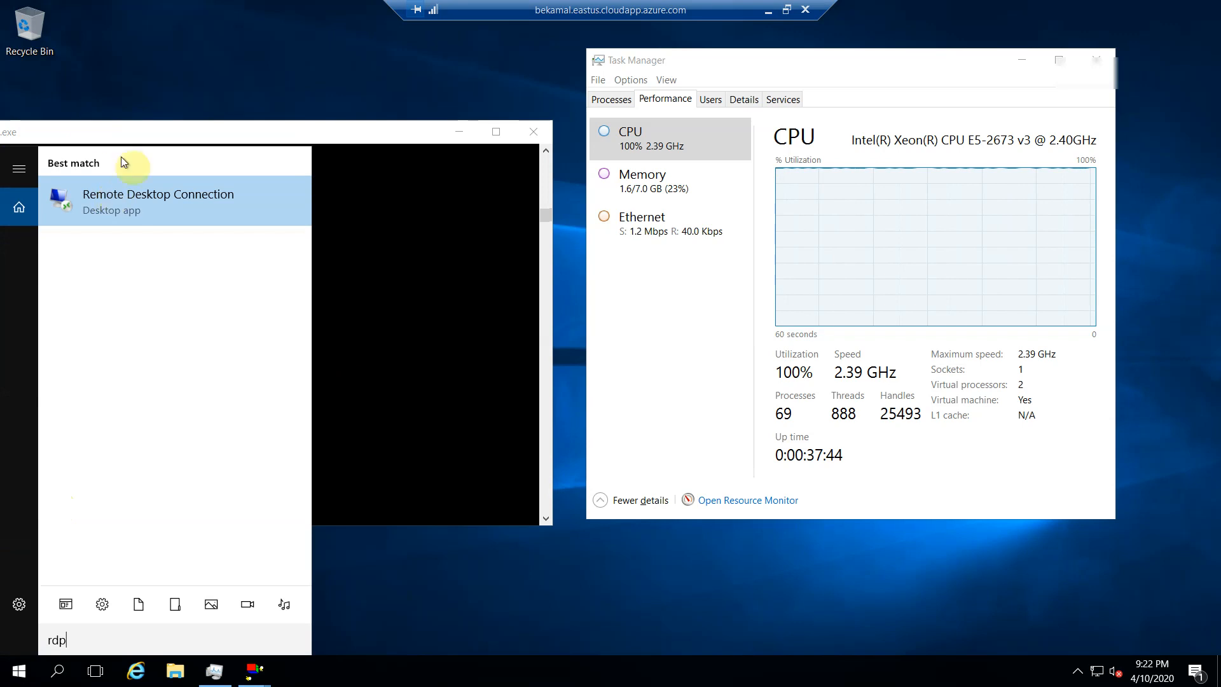
click(410, 222)
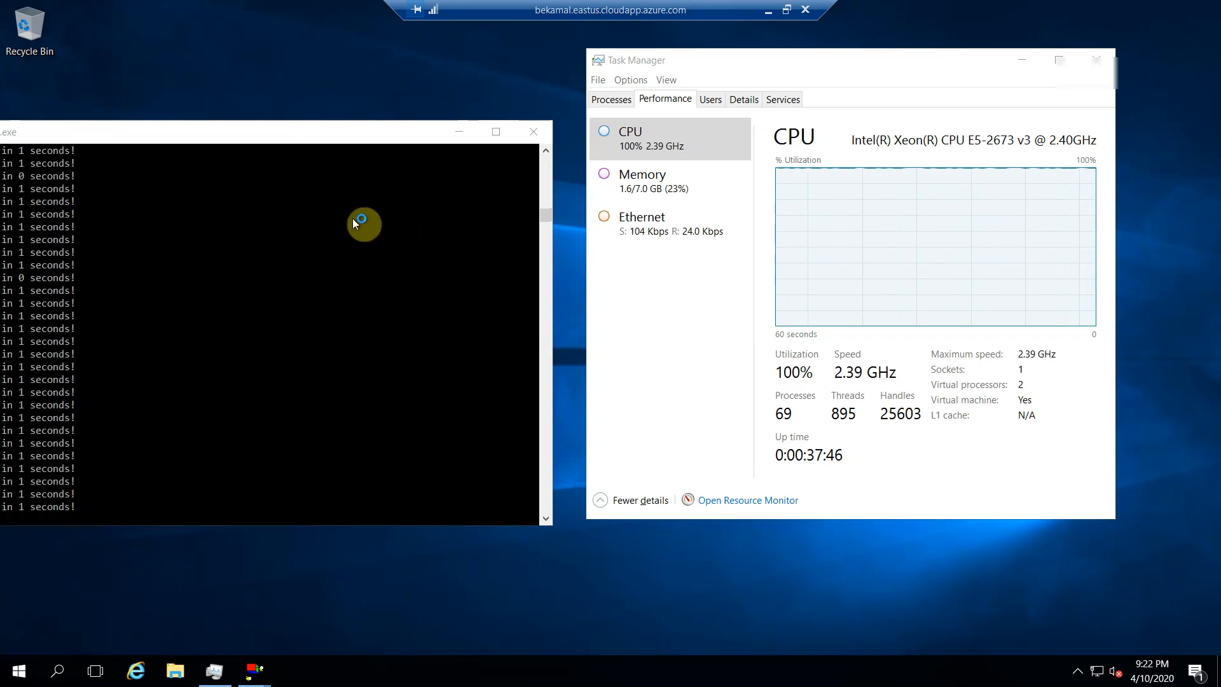
text(10.100.0.)
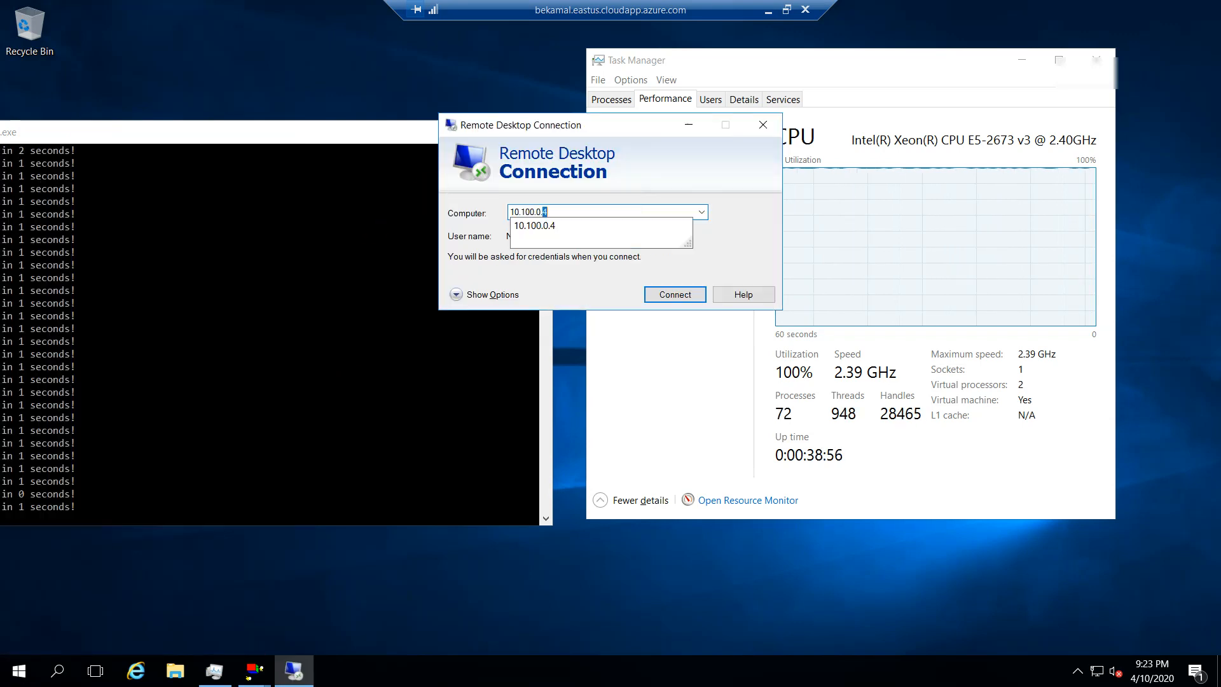
text(5)
key(Return)
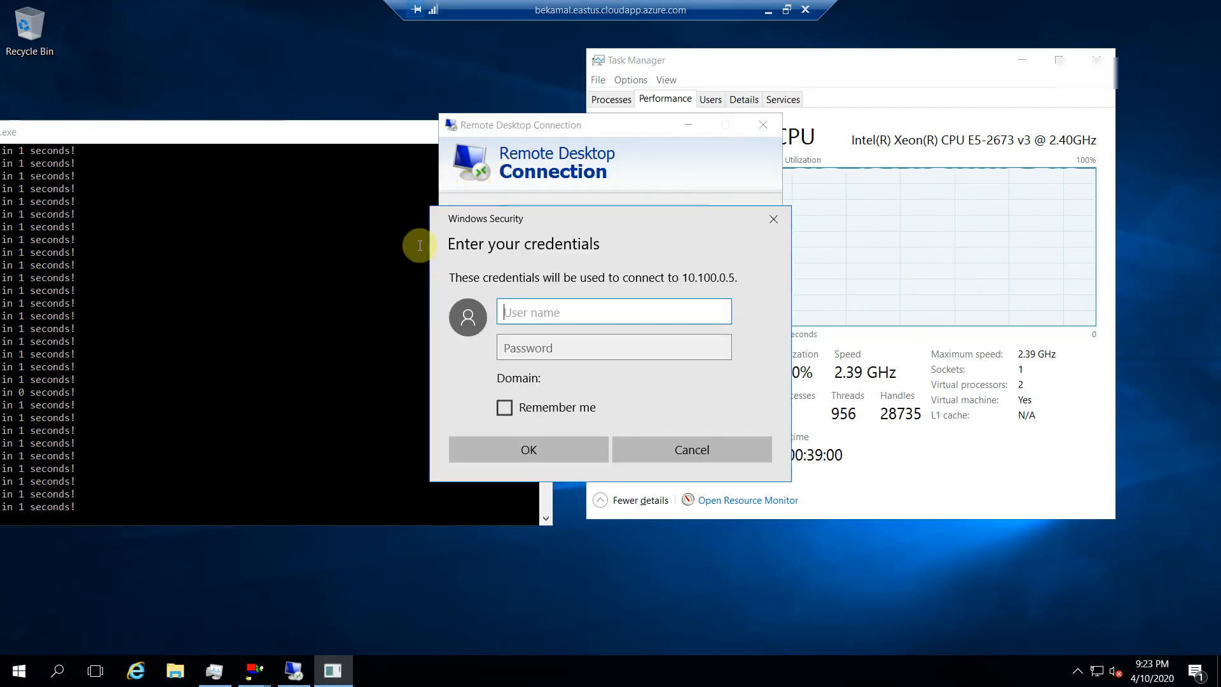
Sign in to 10.100.0.5 as Student with the account password and accept the untrusted certificate
text(Student)
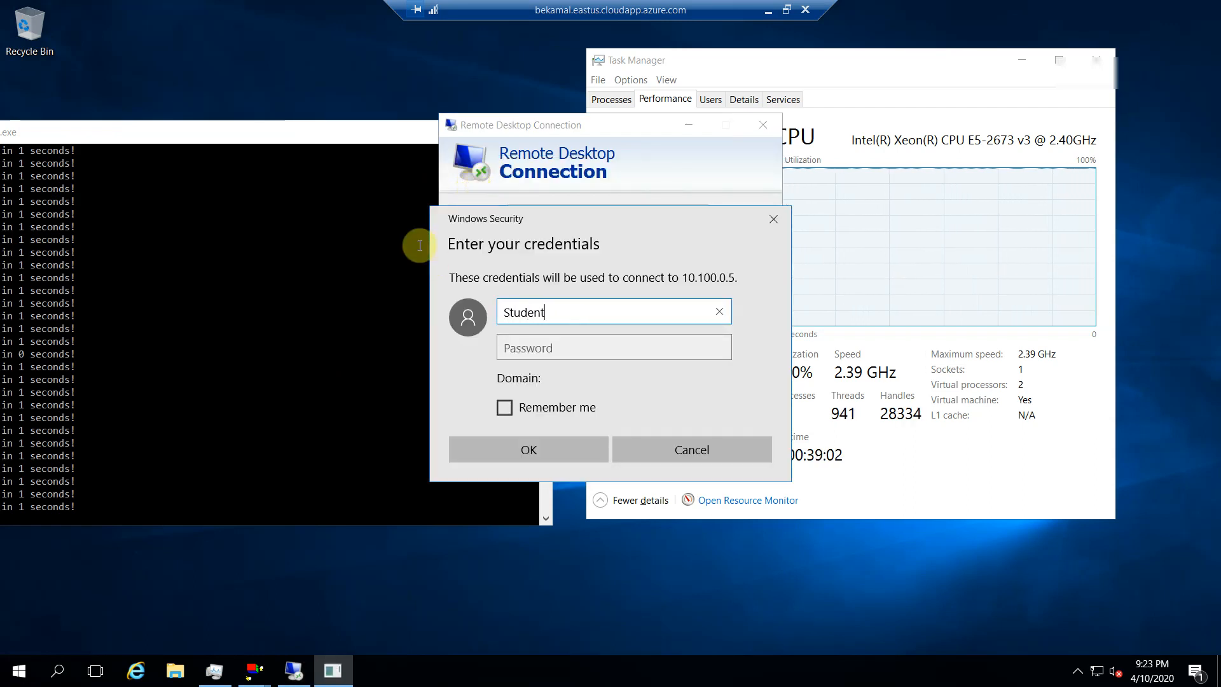
key(Tab)
text(P)
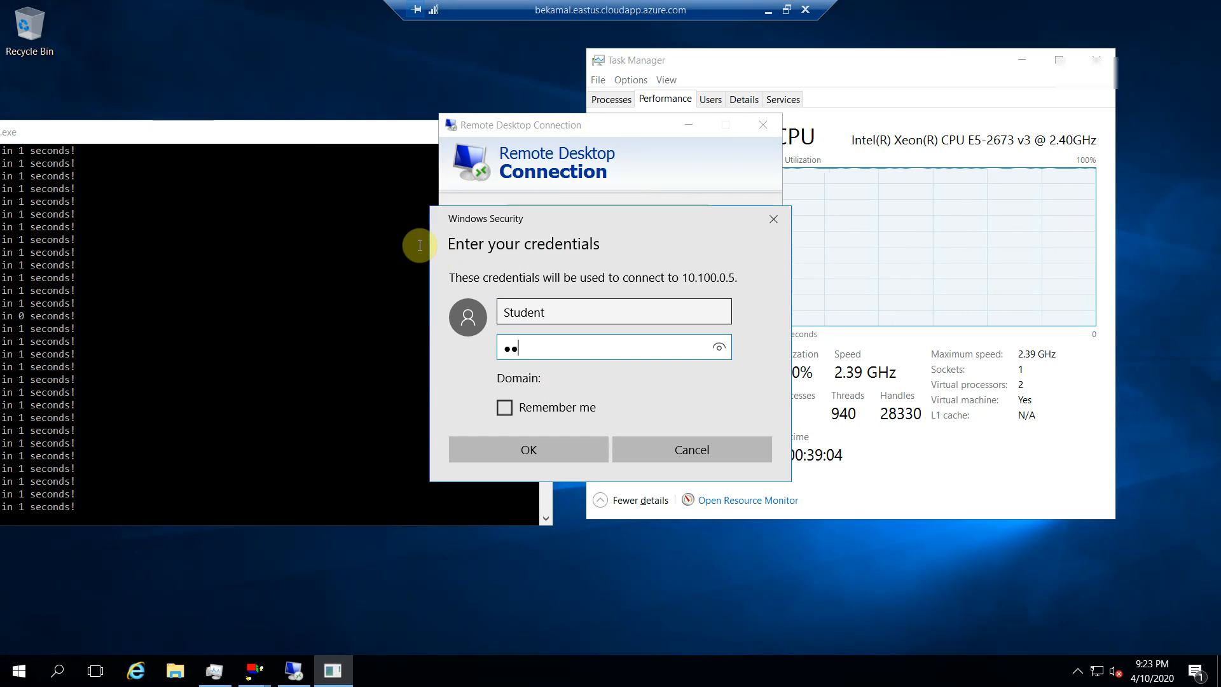
text(●●●●●●)
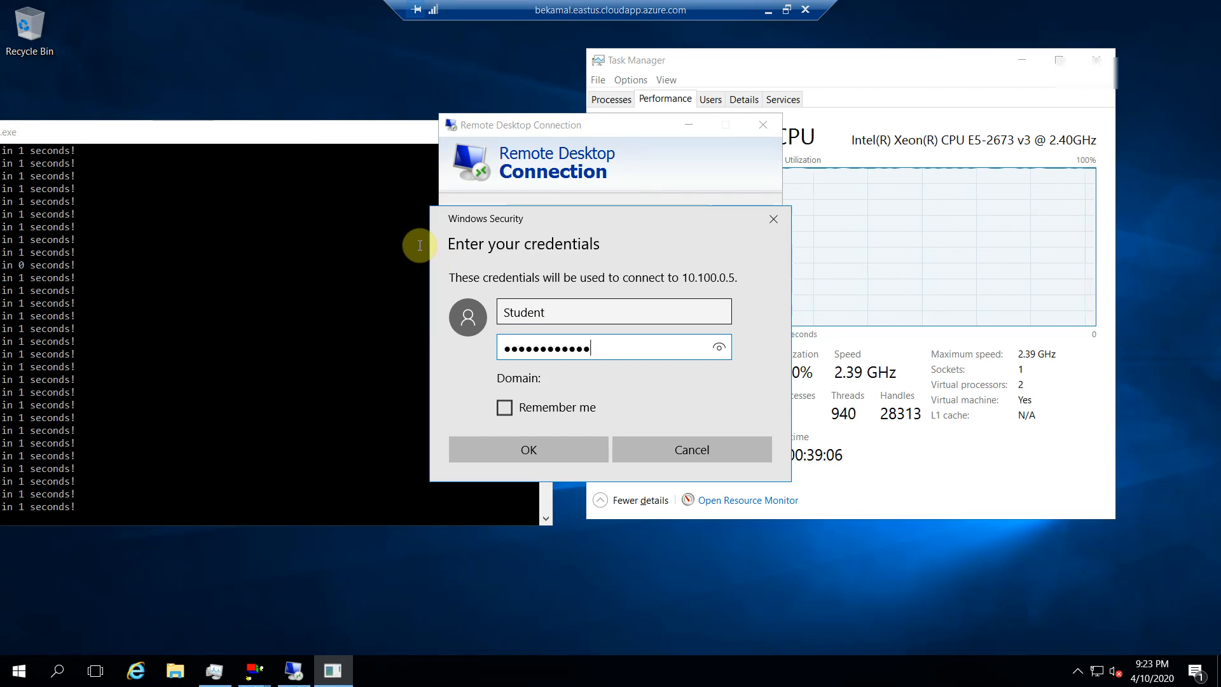
key(Return)
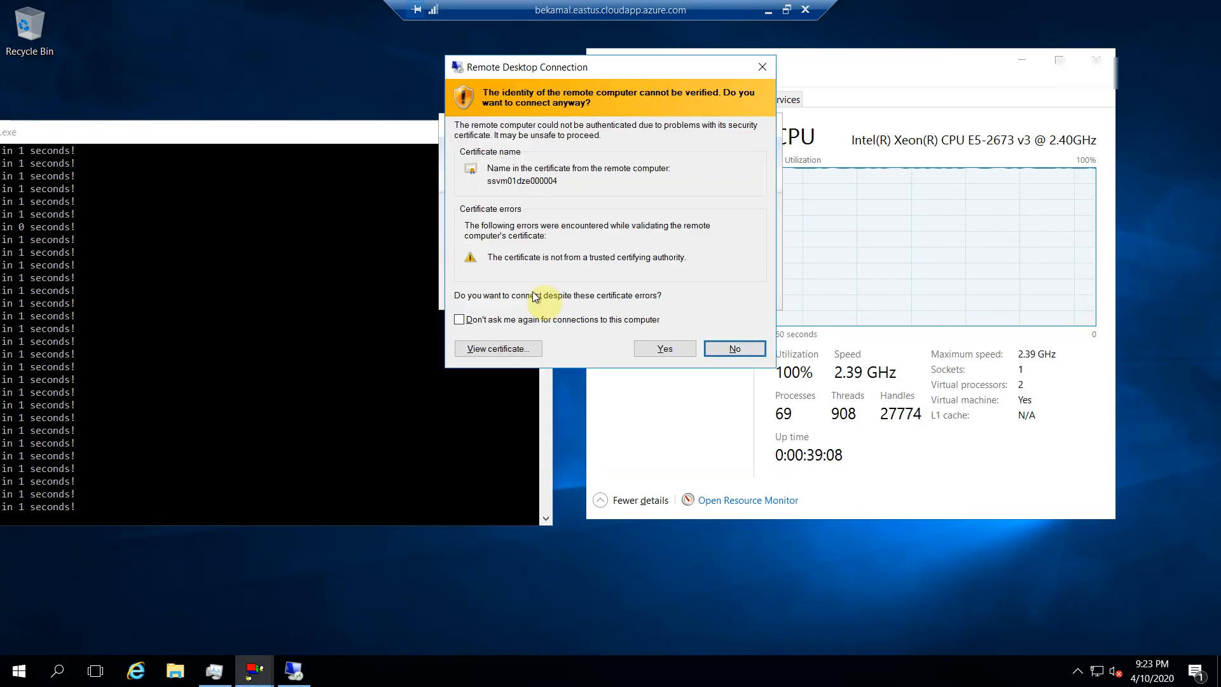
click(670, 348)
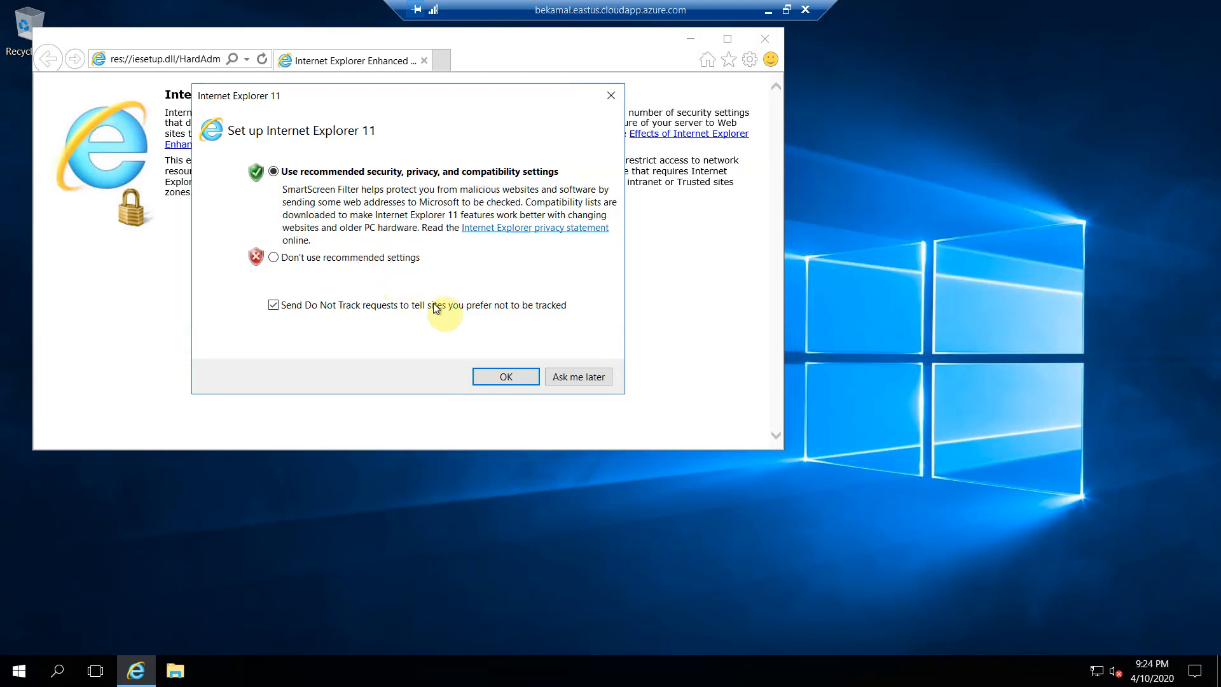
Postpone the Internet Explorer setup, check the IIS page at bekamal.eastus.cloudapp.azure.com in a maximized browser, and close the browser
click(578, 376)
key(ctrl+e)
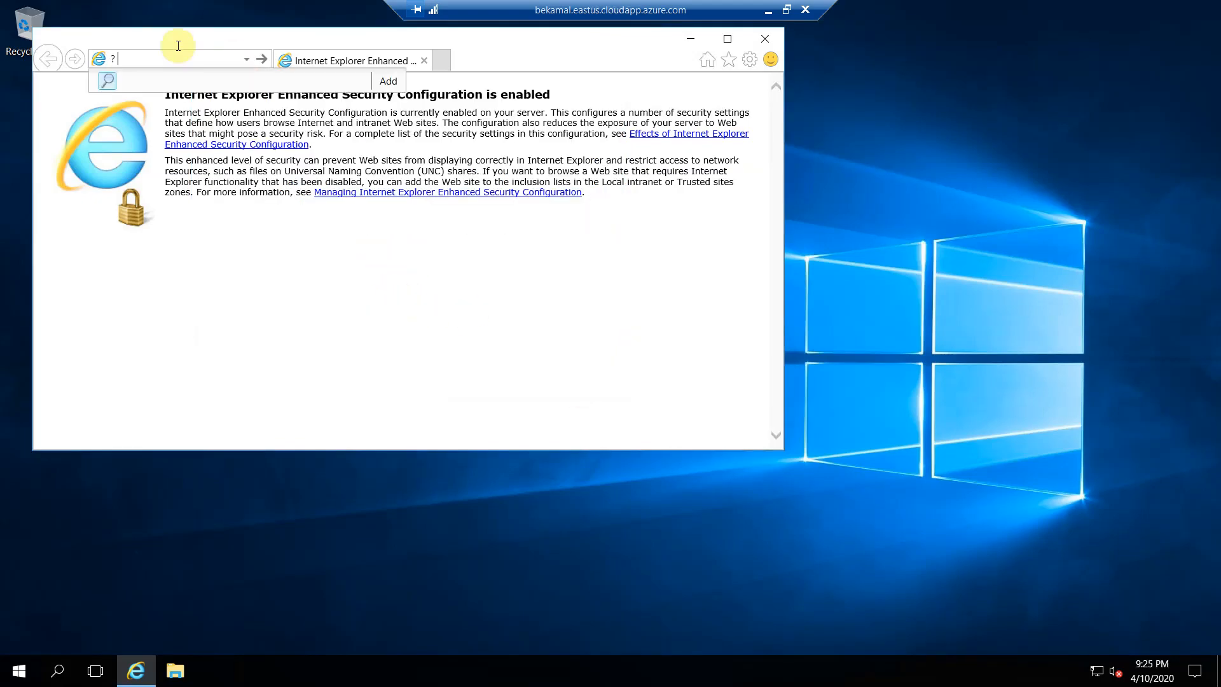
key(BackSpace)
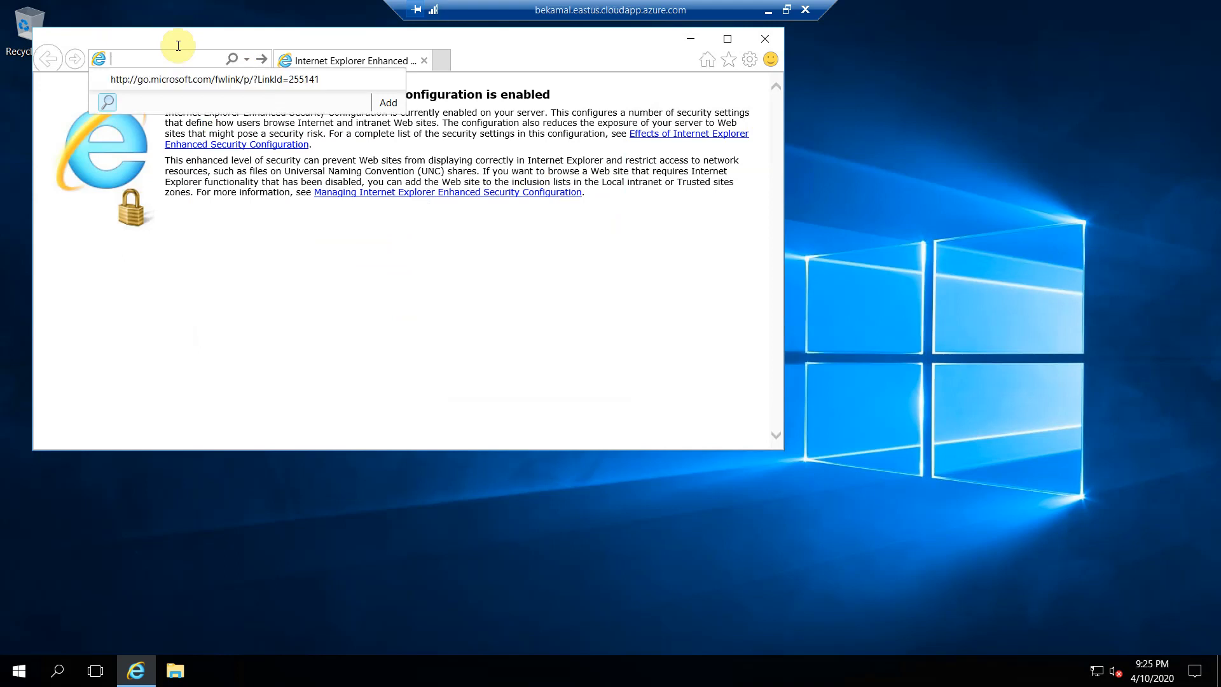
text(be)
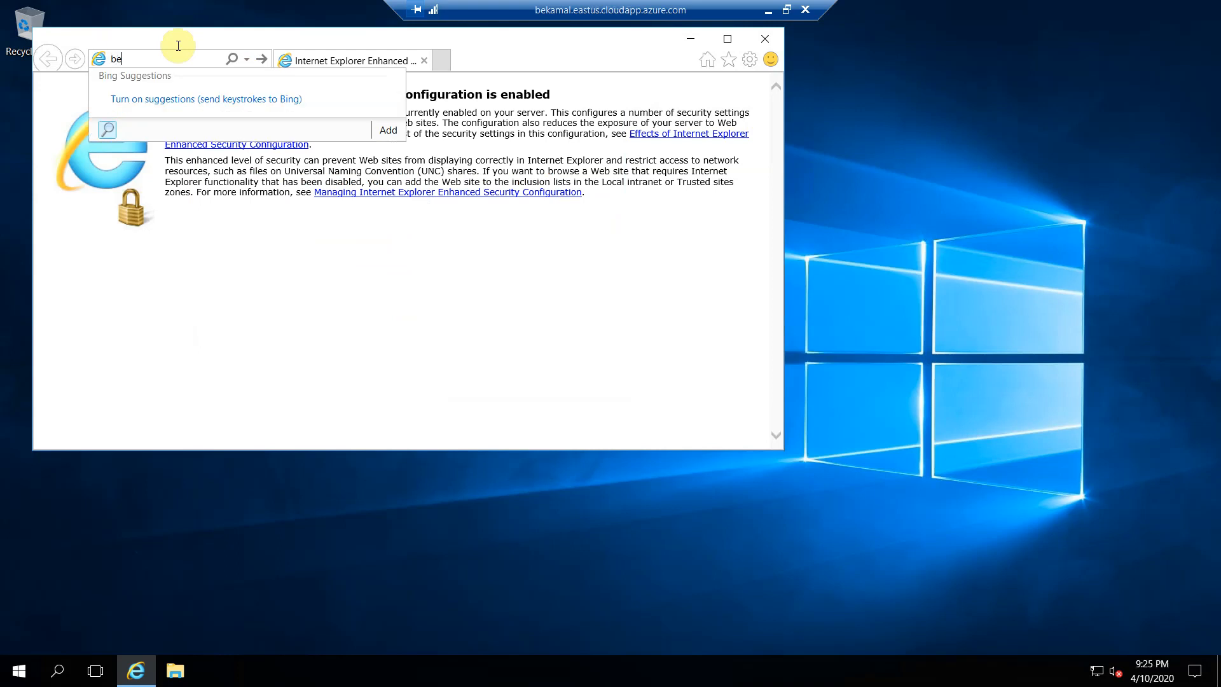
text(k)
text(ap)
text(p.azure)
text(.com)
key(Return)
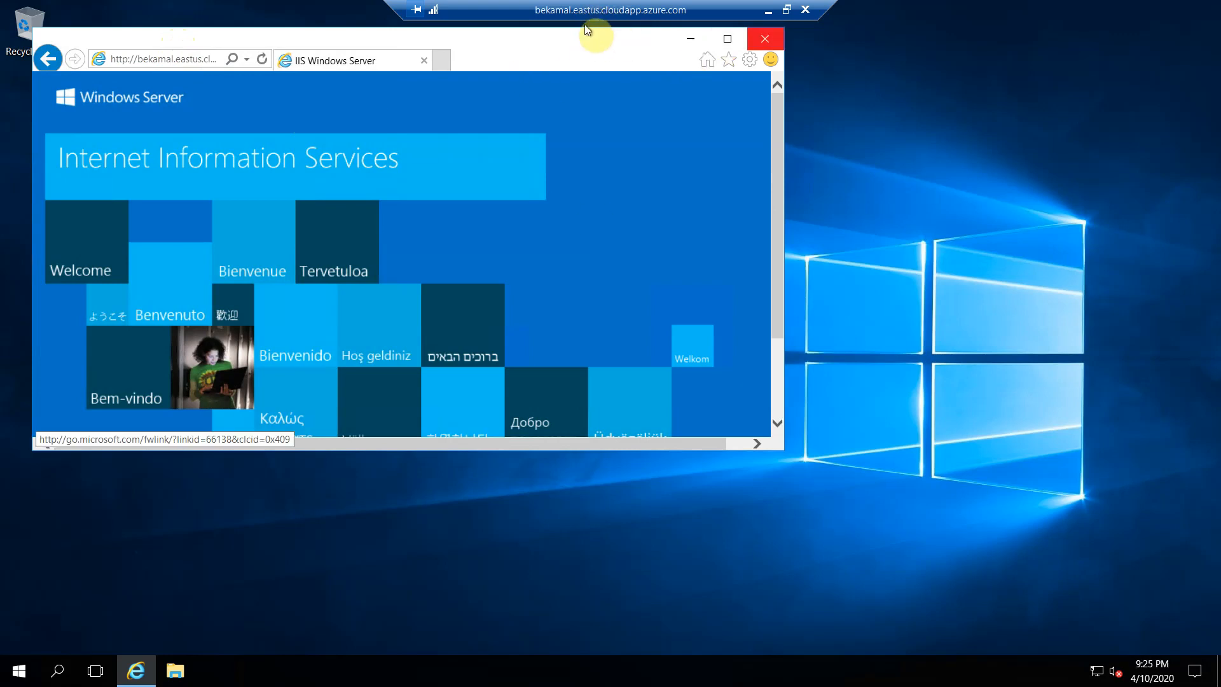
click(732, 37)
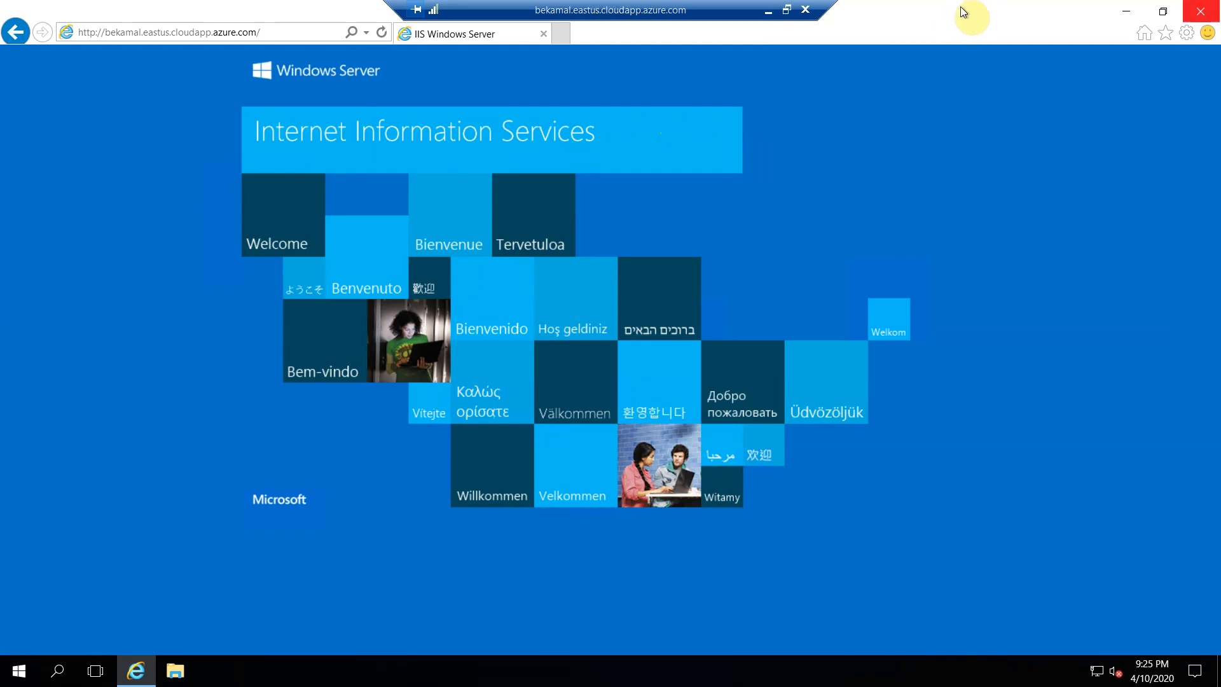
click(1201, 9)
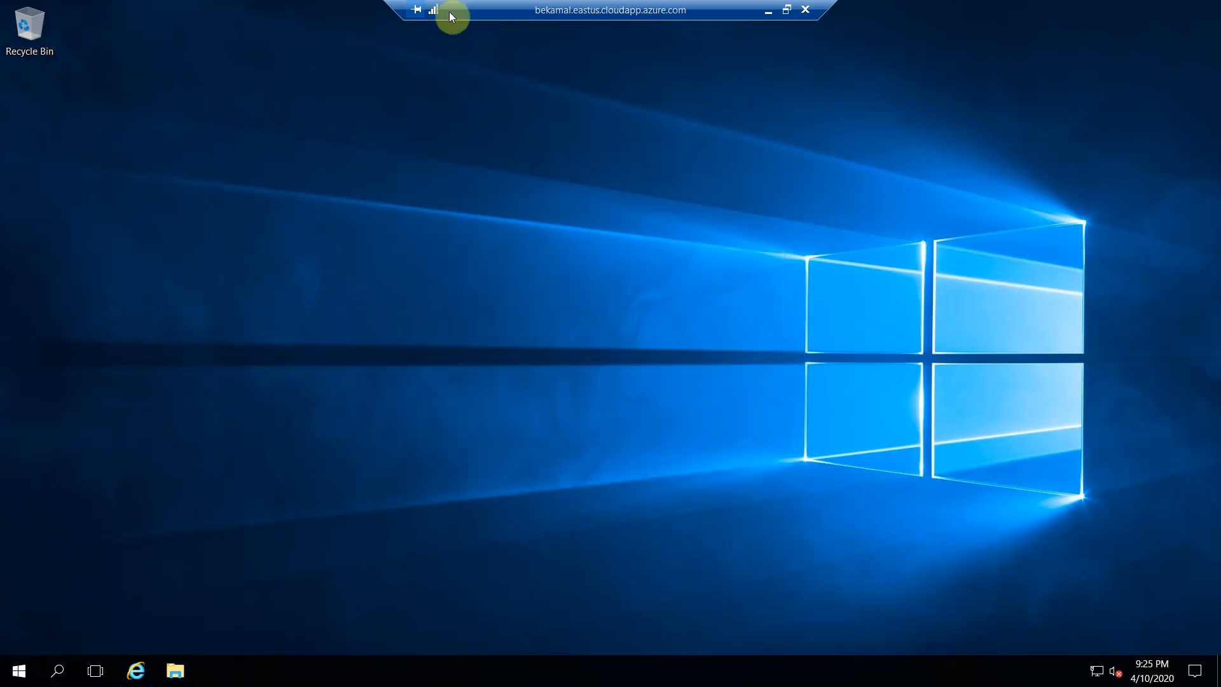
Restore the full-screen 10.100.0.5 session to a window, and move and enlarge it over the first instance's desktop
drag(518, 8, 721, 9)
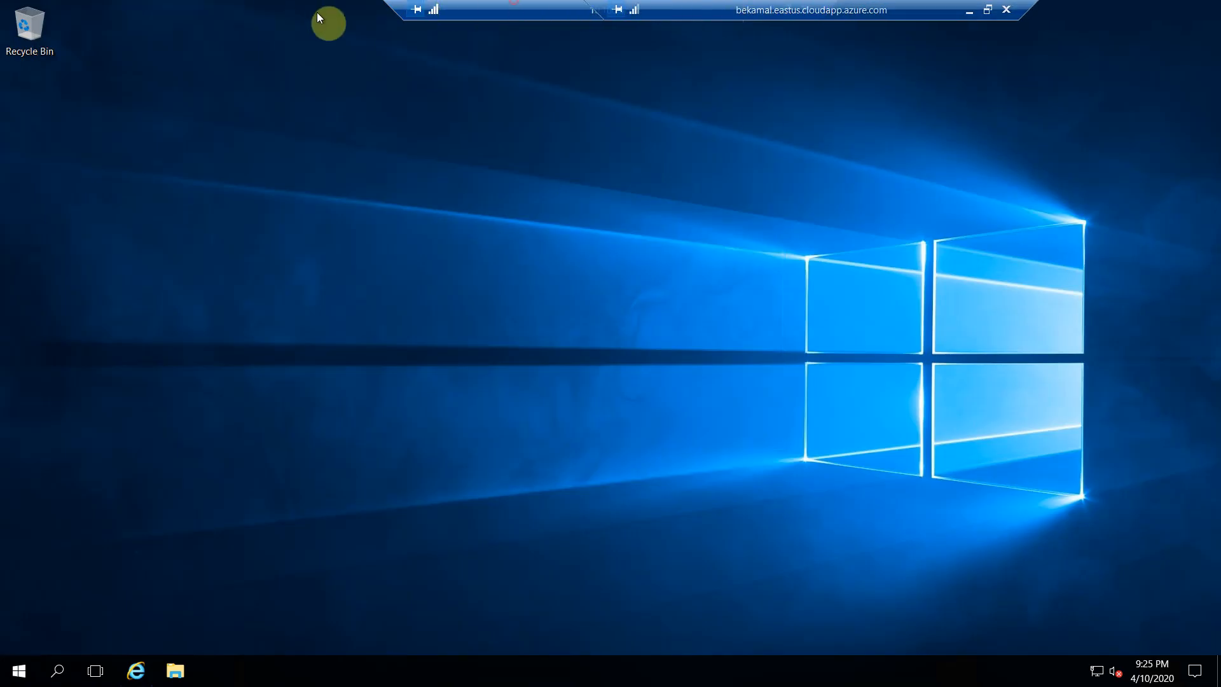
mouse_move(354, 2)
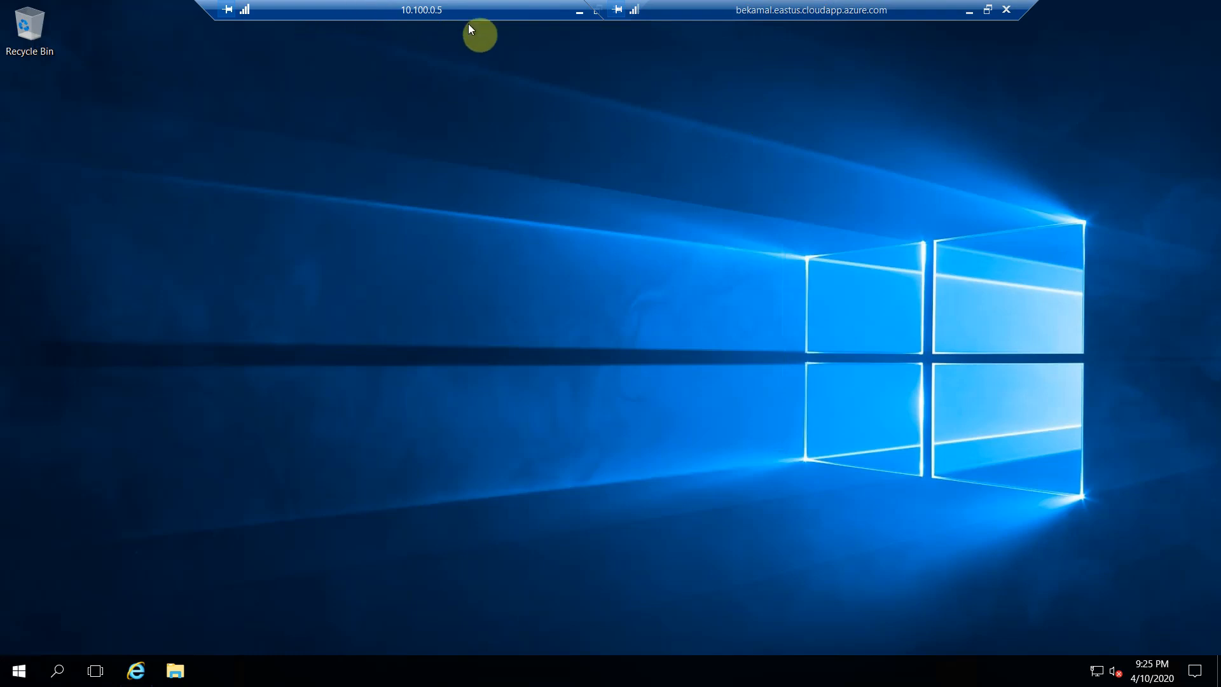
click(597, 10)
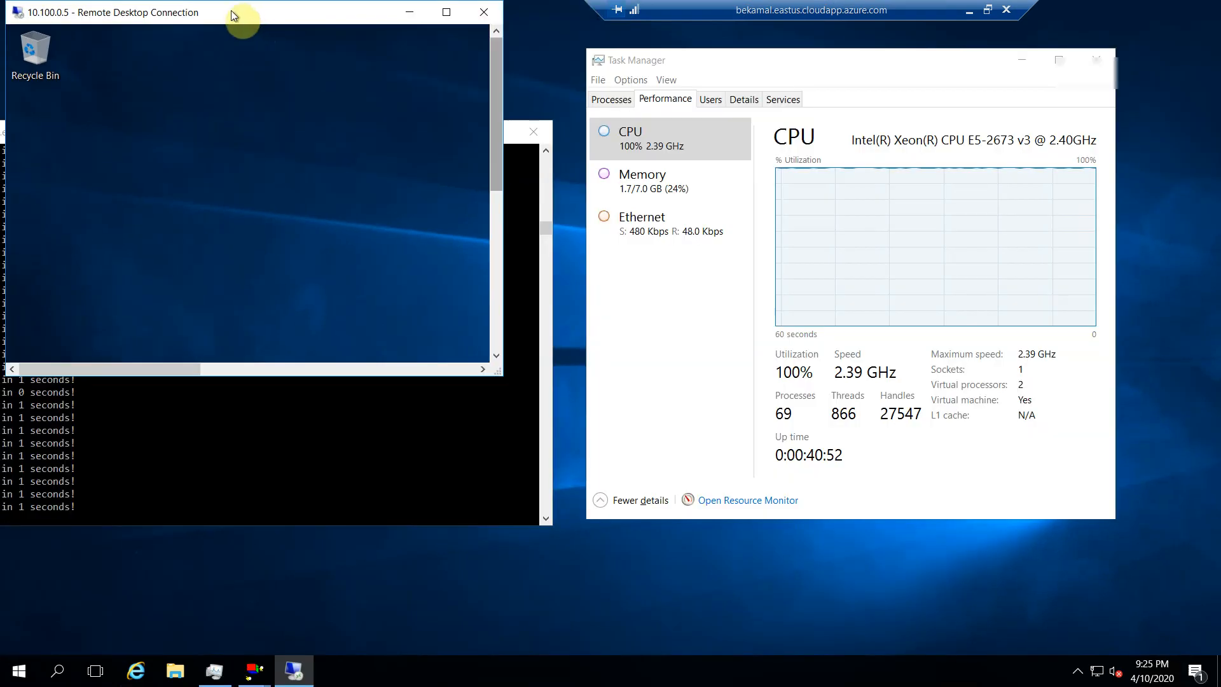
drag(231, 10, 340, 104)
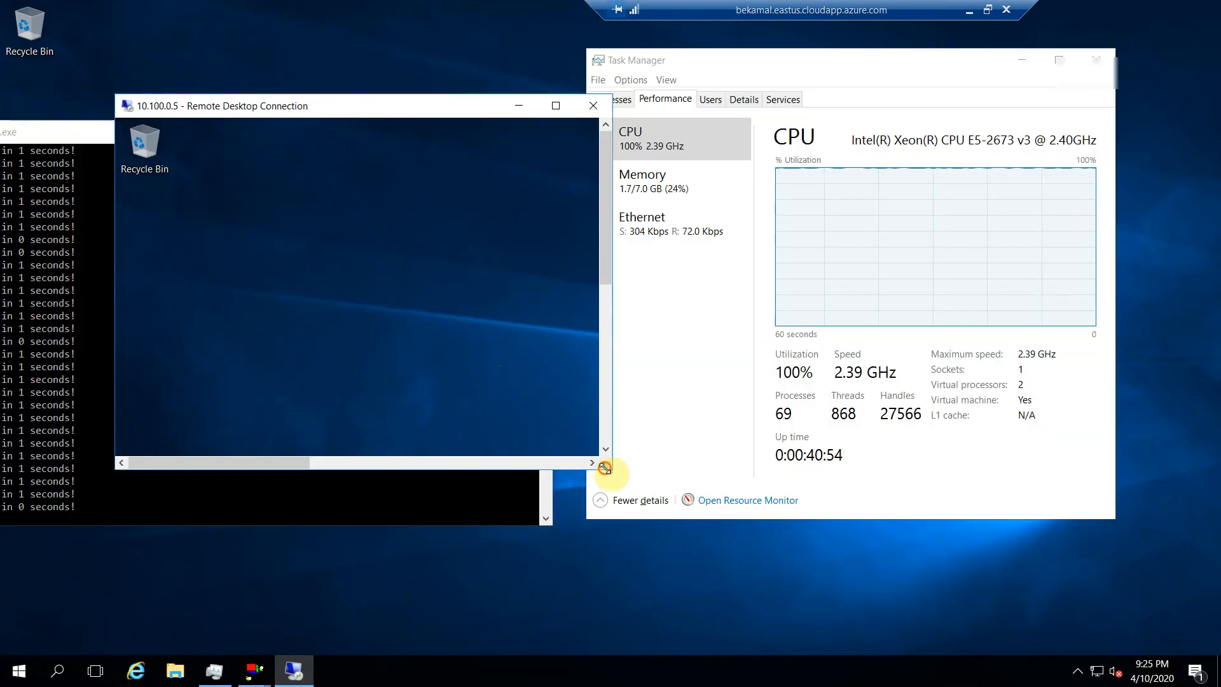
drag(607, 466, 720, 239)
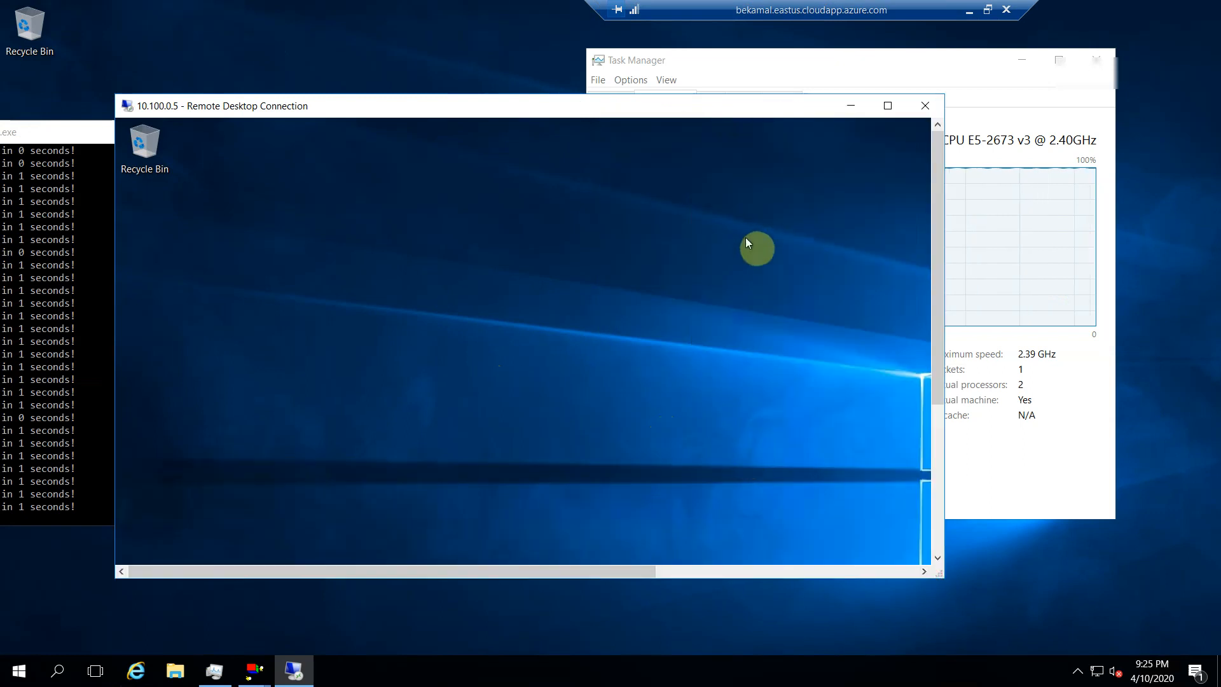
Open Task Manager (taskmgr) inside the 10.100.0.5 session with full details and examine its CPU performance graph
drag(937, 297, 926, 572)
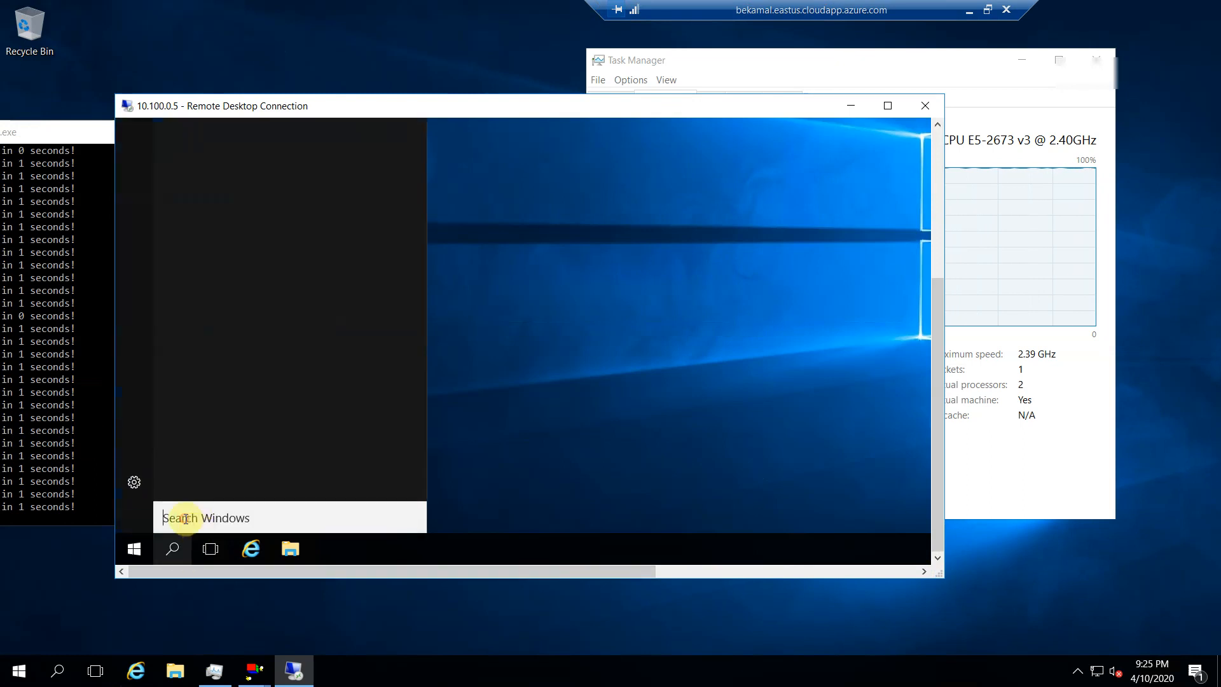
text(t)
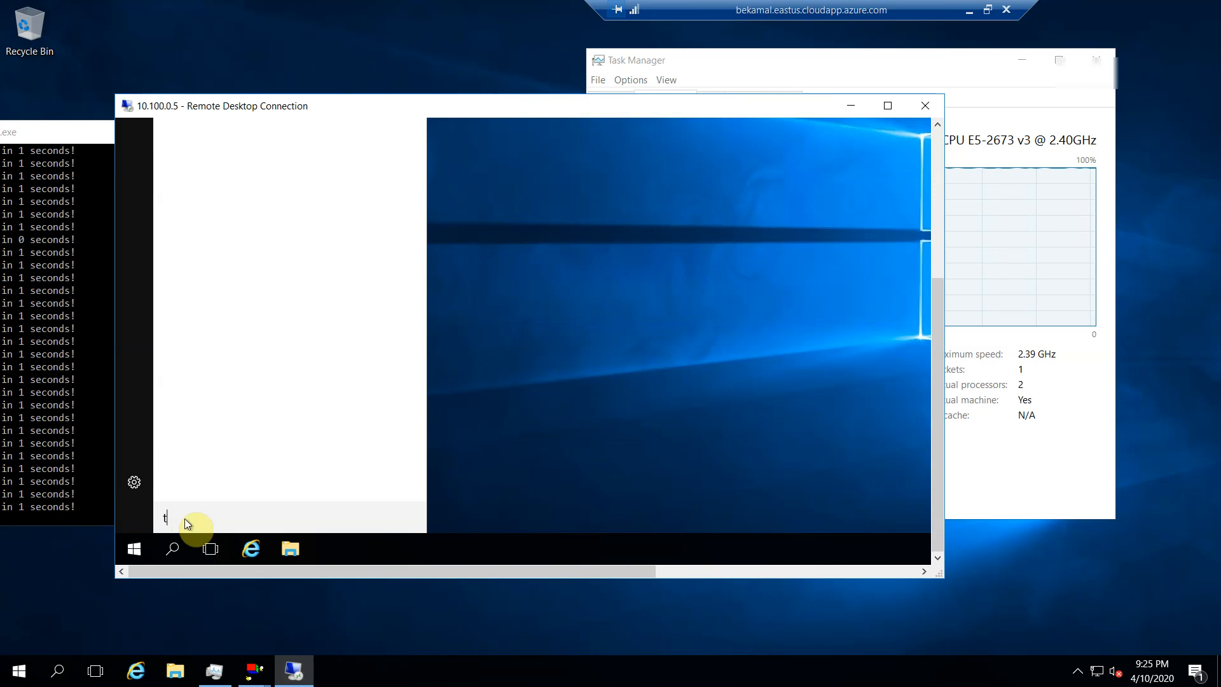
text(ask)
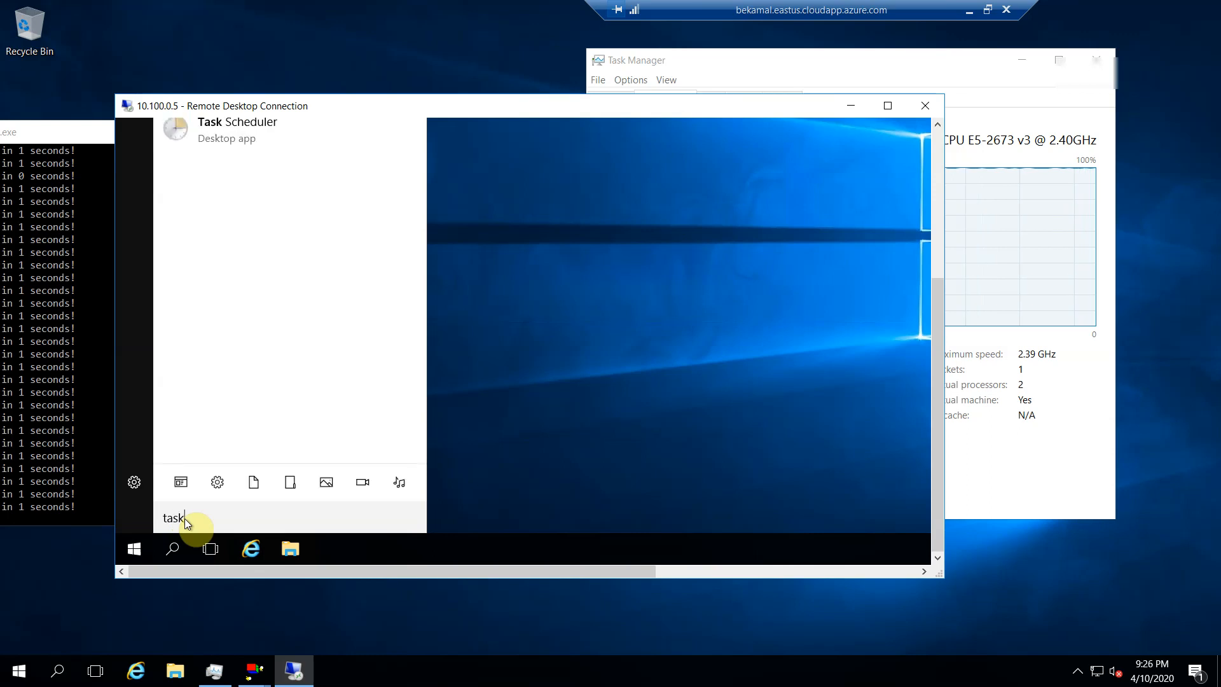
text(mgr)
key(Return)
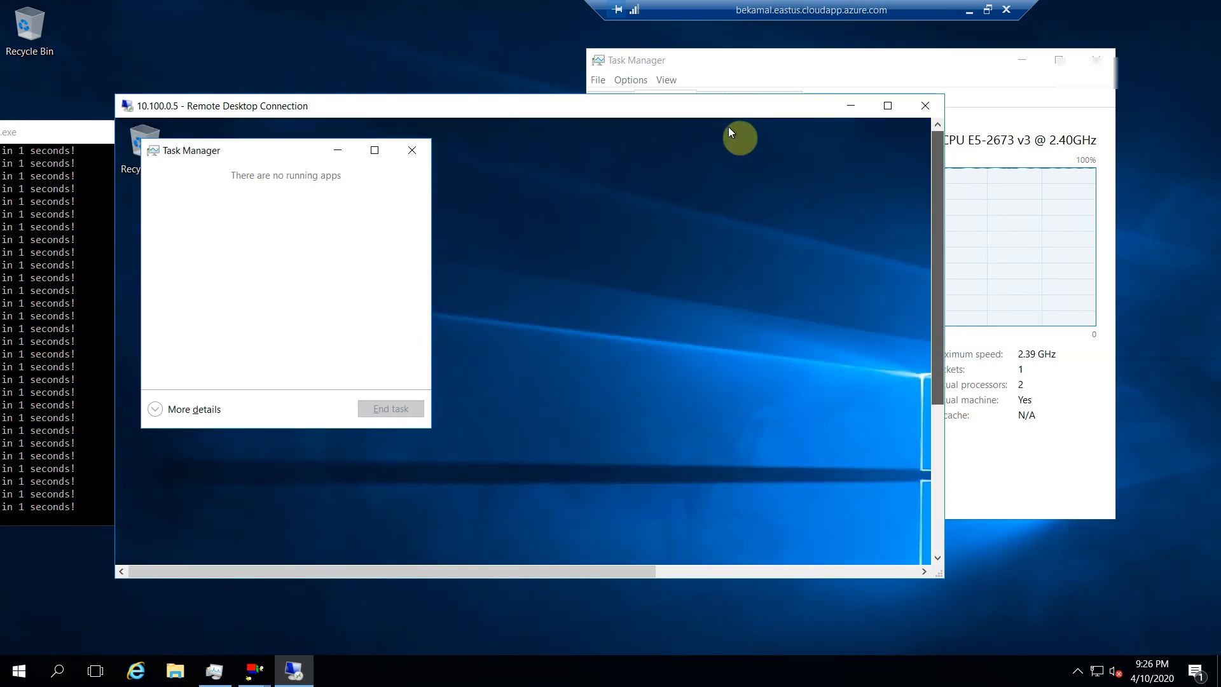
click(156, 410)
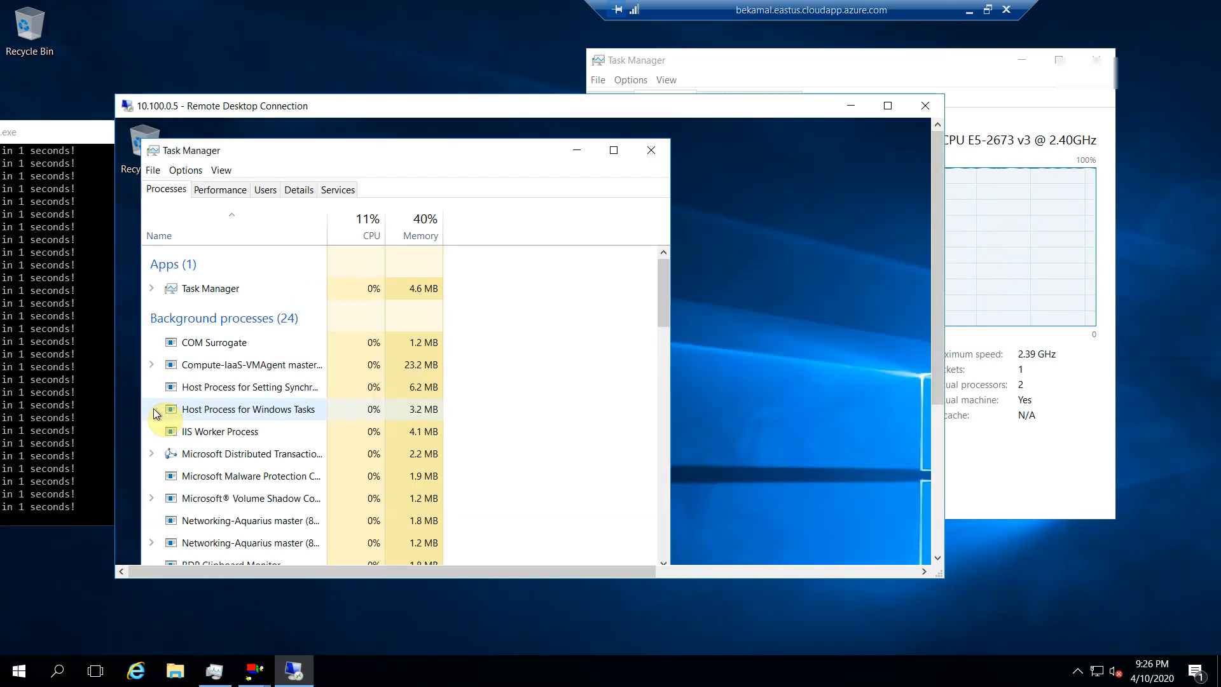
click(235, 192)
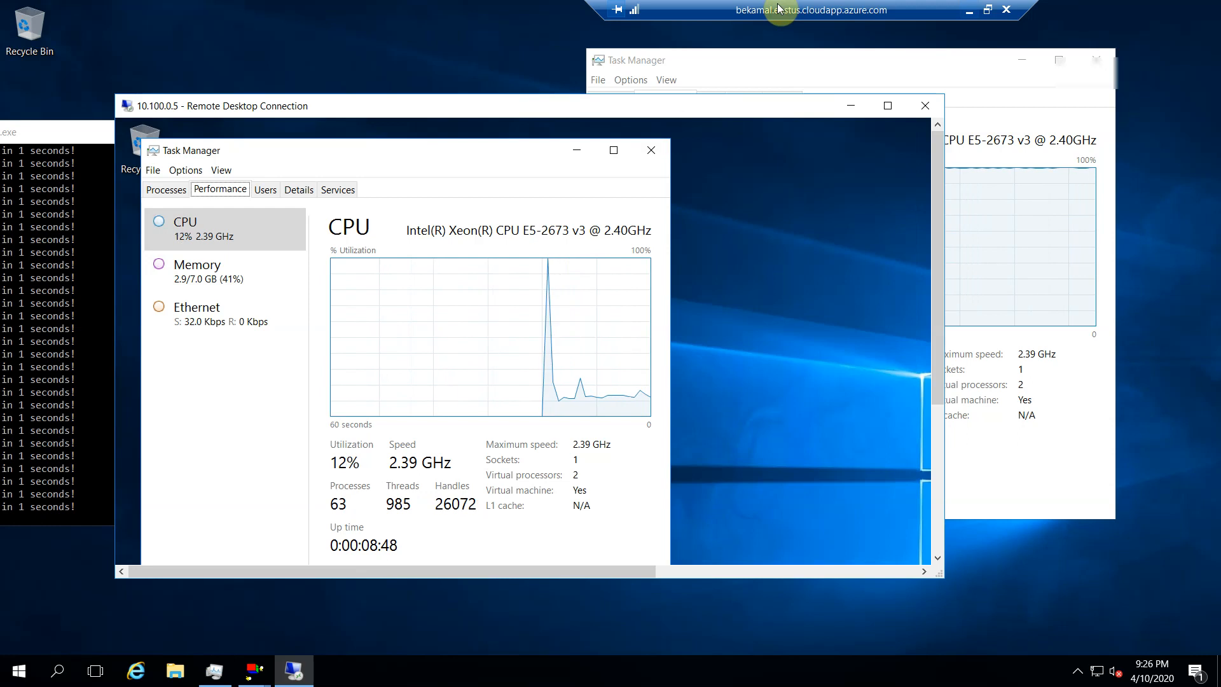
Switch back to the Azure portal, return to the ssvm01 Instances list, and refresh it to check the instance statuses
click(968, 11)
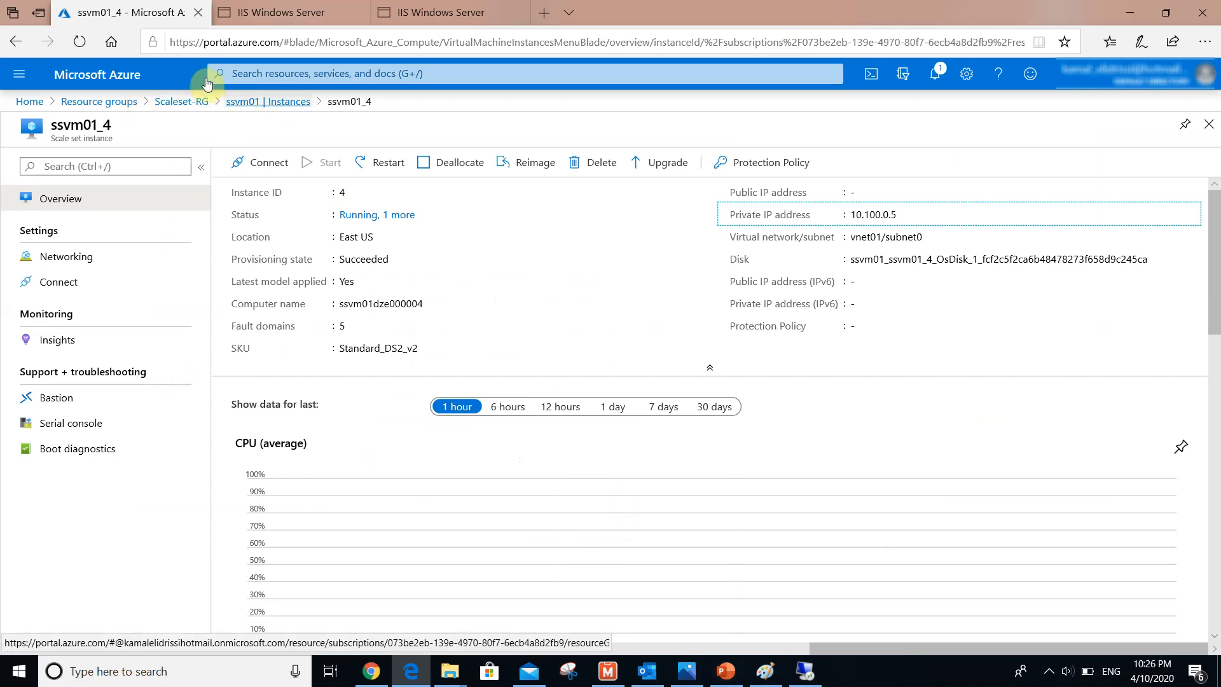
click(241, 101)
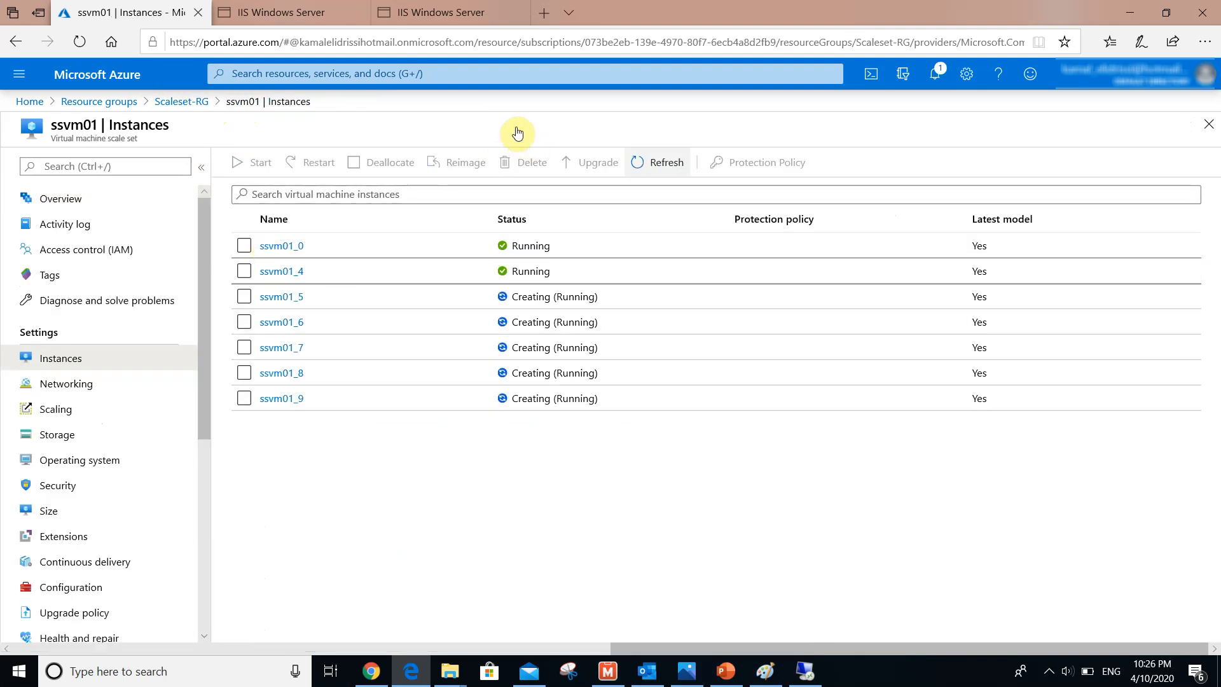
click(647, 164)
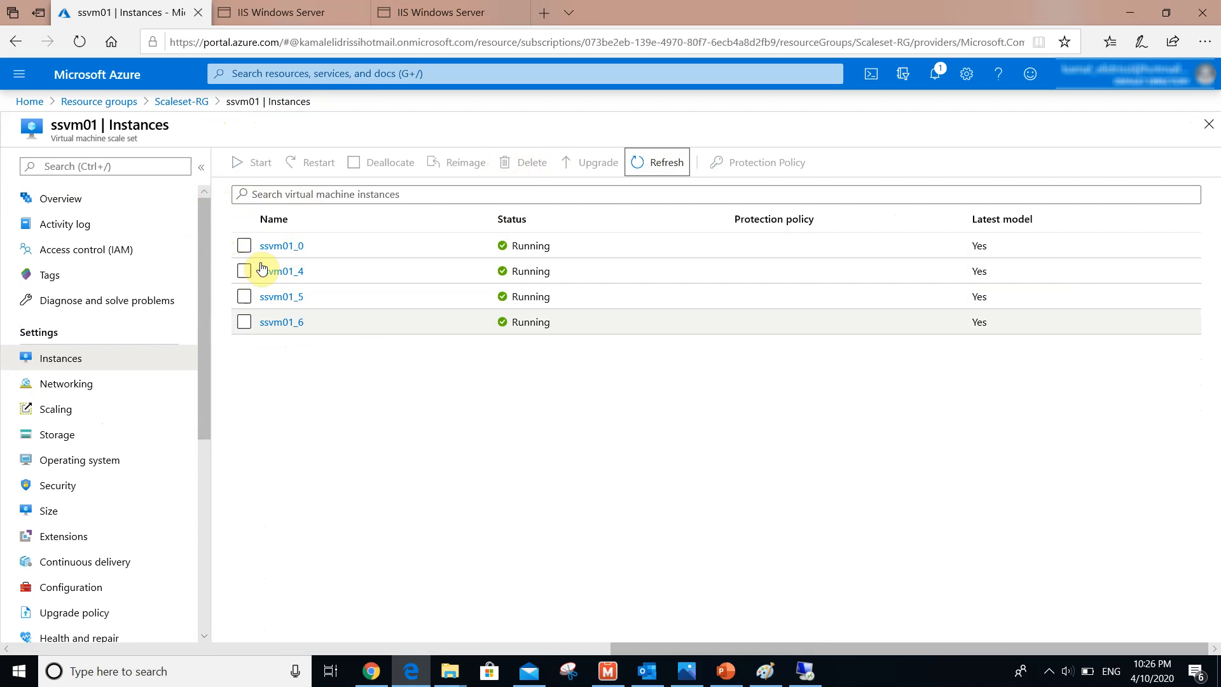
Open the vnet01 virtual network from Scaleset-RG and view its topology diagram
click(182, 102)
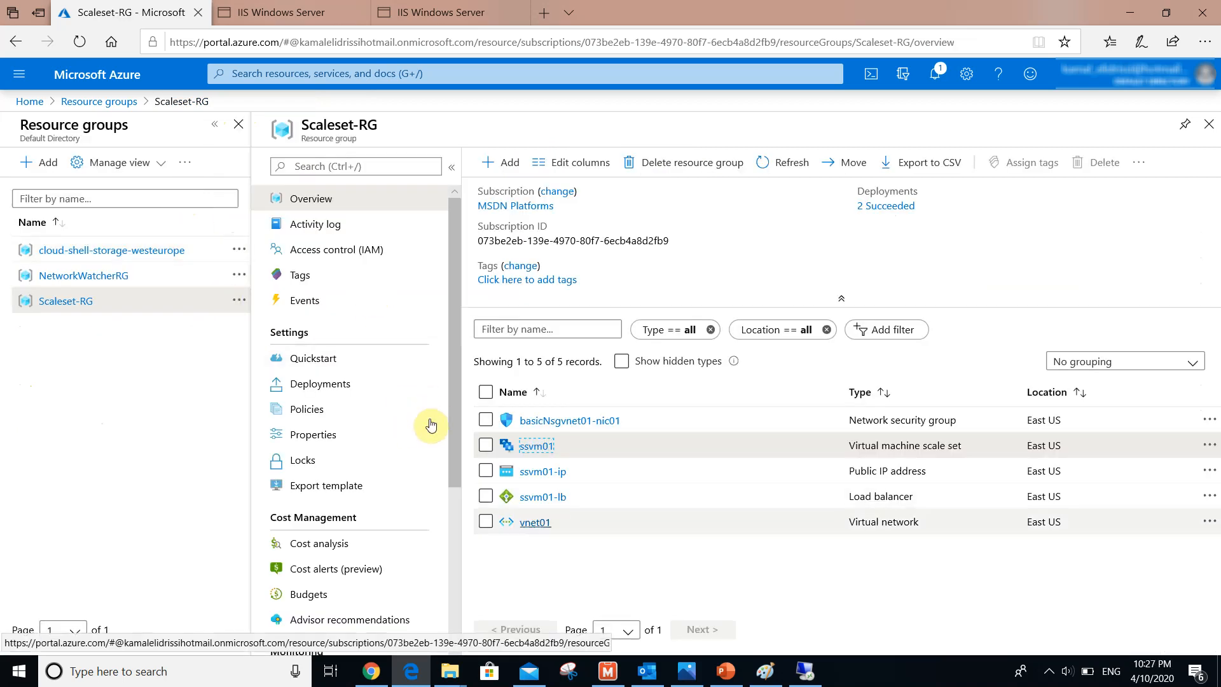
click(536, 524)
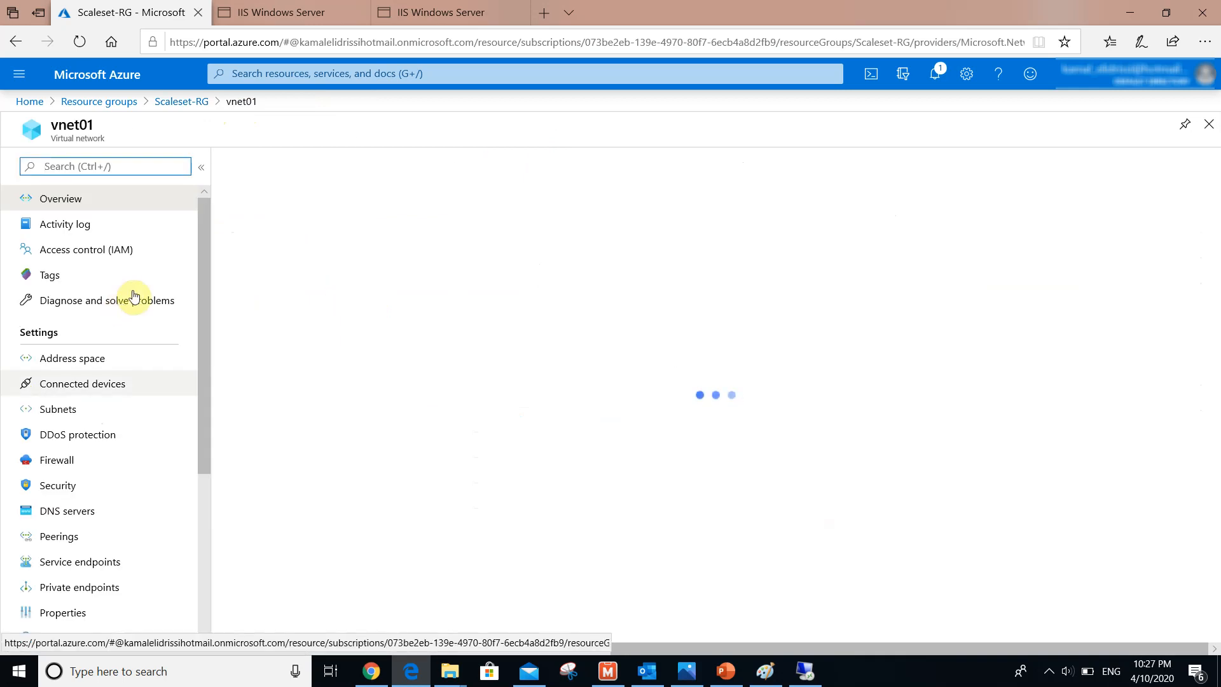
scroll(160, 330, down, 2)
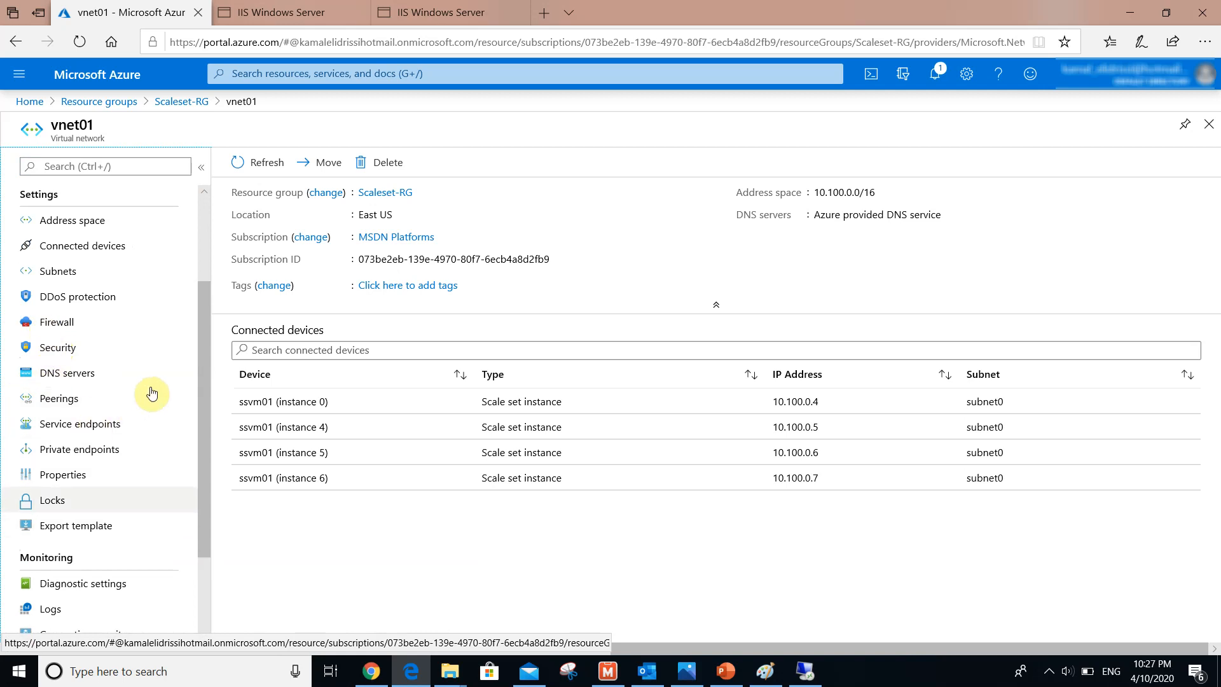
scroll(161, 477, down, 3)
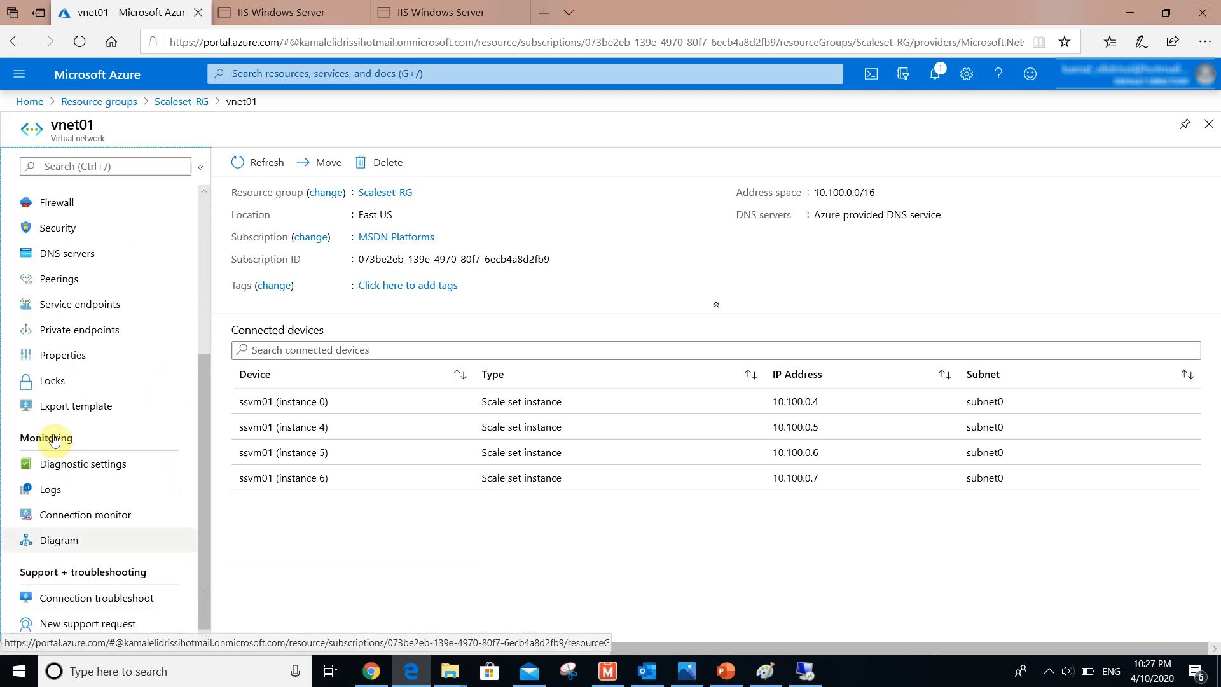
click(56, 540)
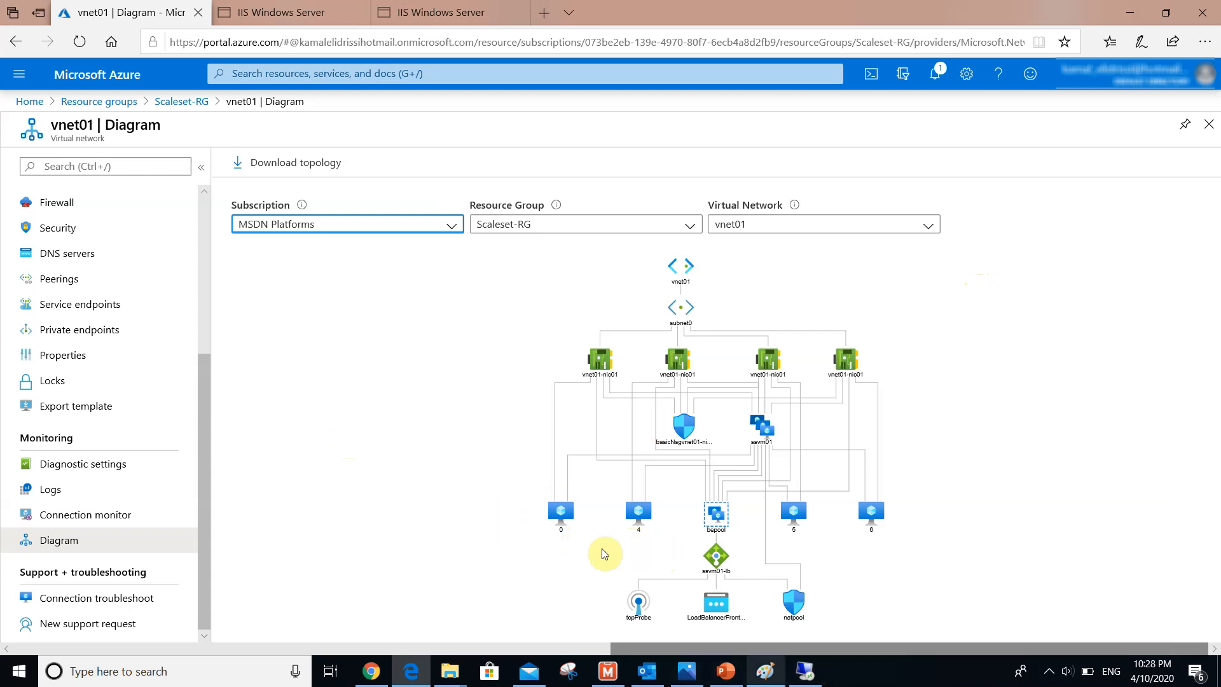
Switch to the PowerPoint demo slide and add a fourth agenda line reading "4- Test Scale in"
click(725, 671)
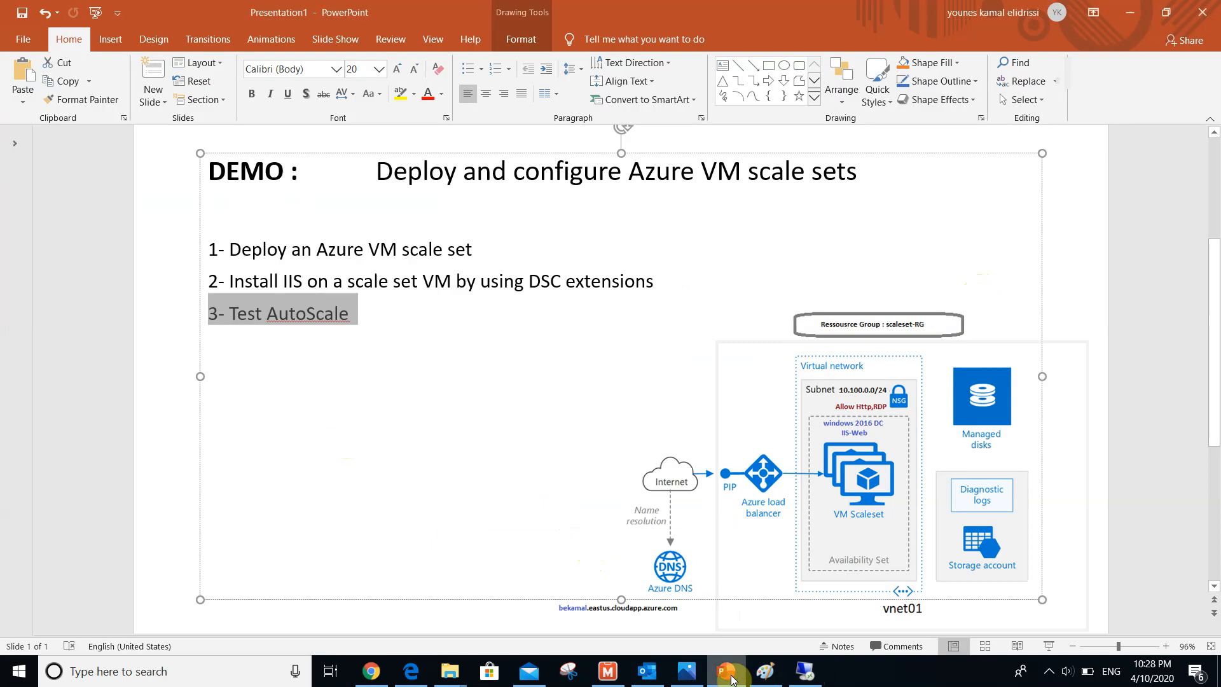
click(376, 313)
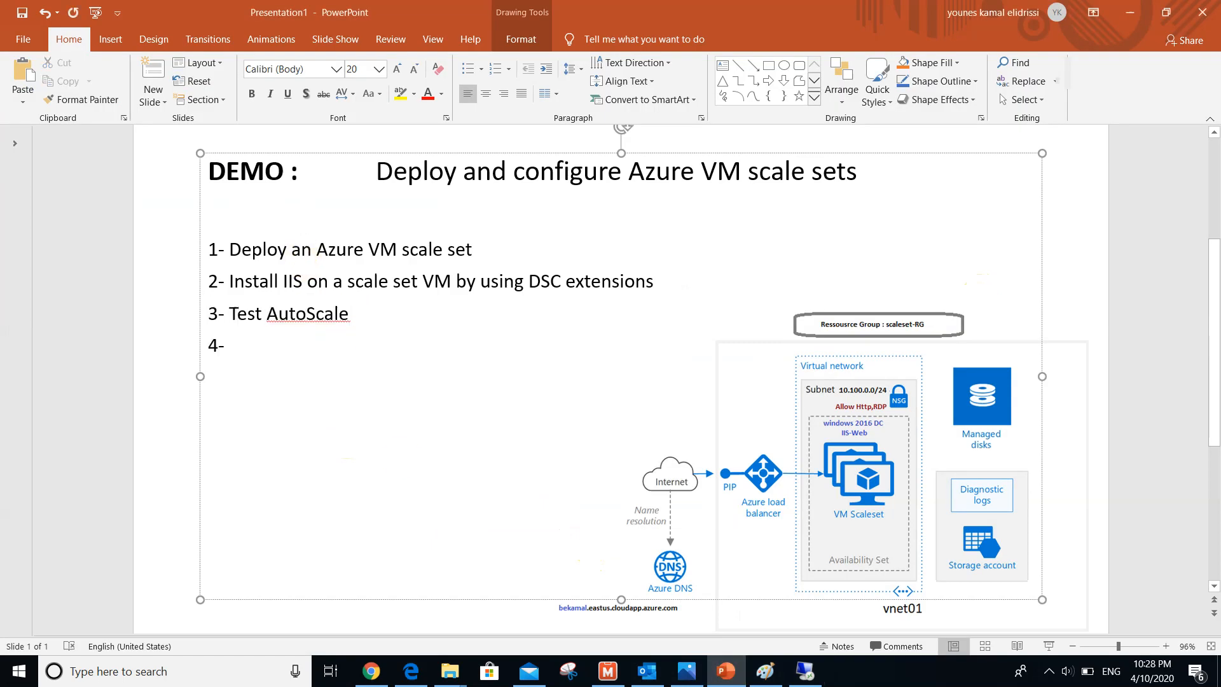
text(Test S)
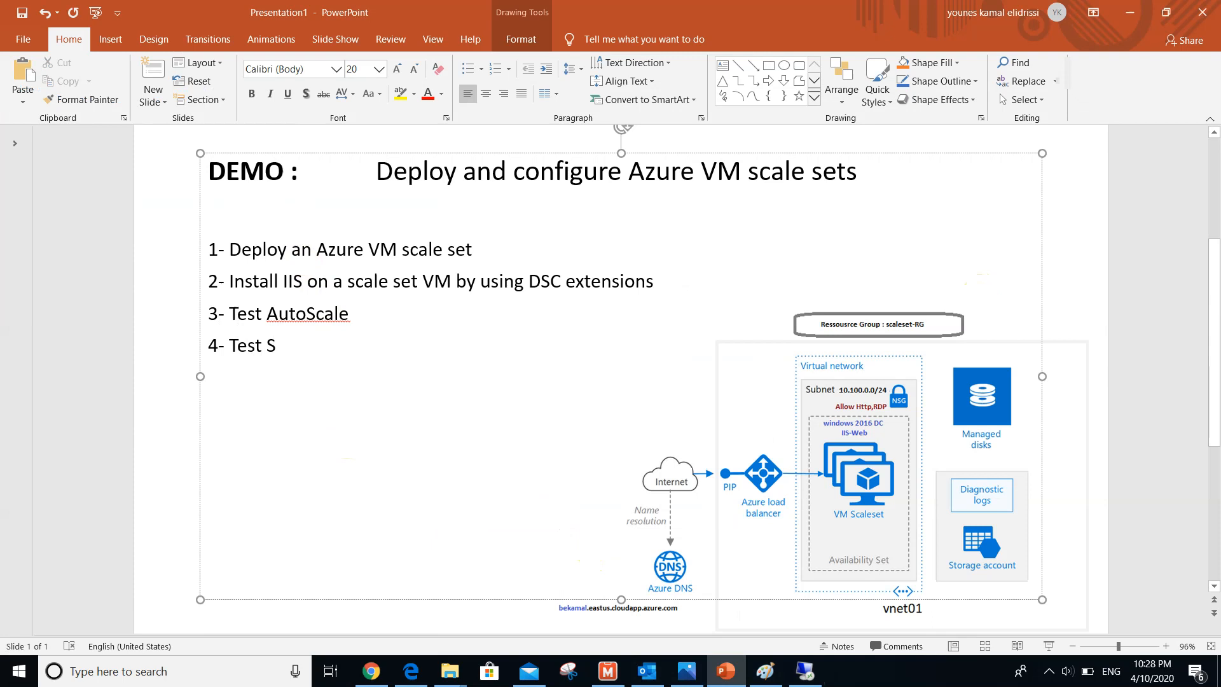
text(c)
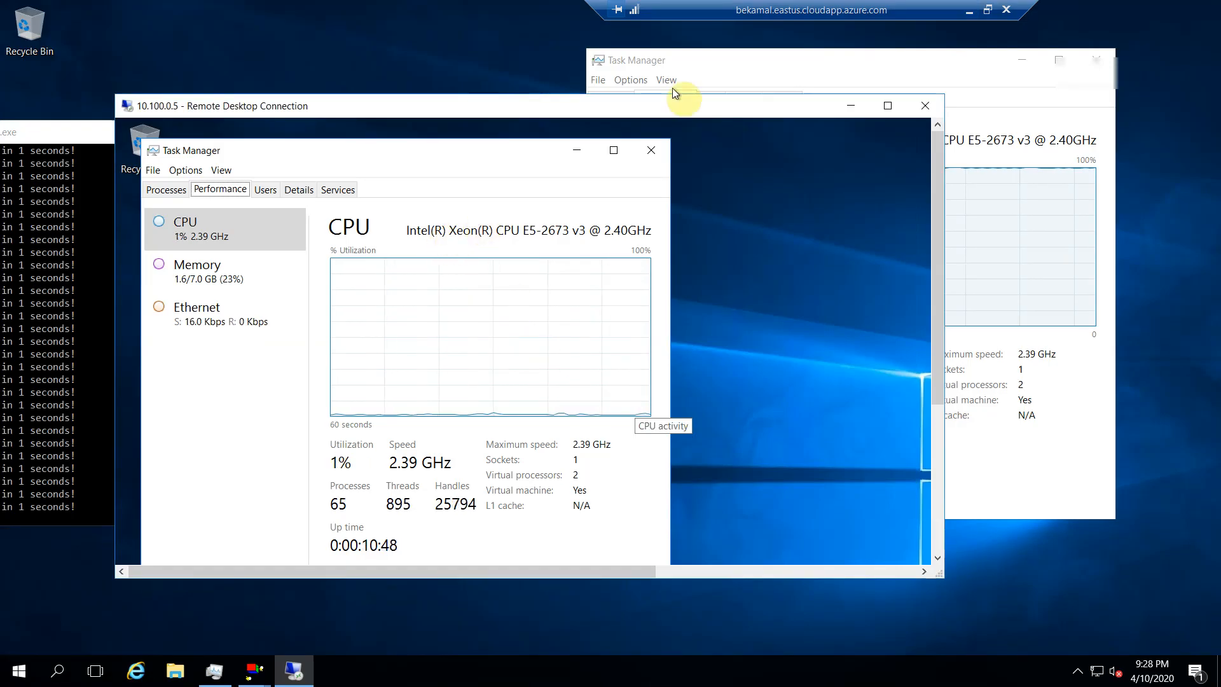
In the bekamal.eastus.cloudapp.azure.com session, minimize the 10.100.0.5 window, close both CScript windows to stop the CPU load, and minimize the session
click(851, 105)
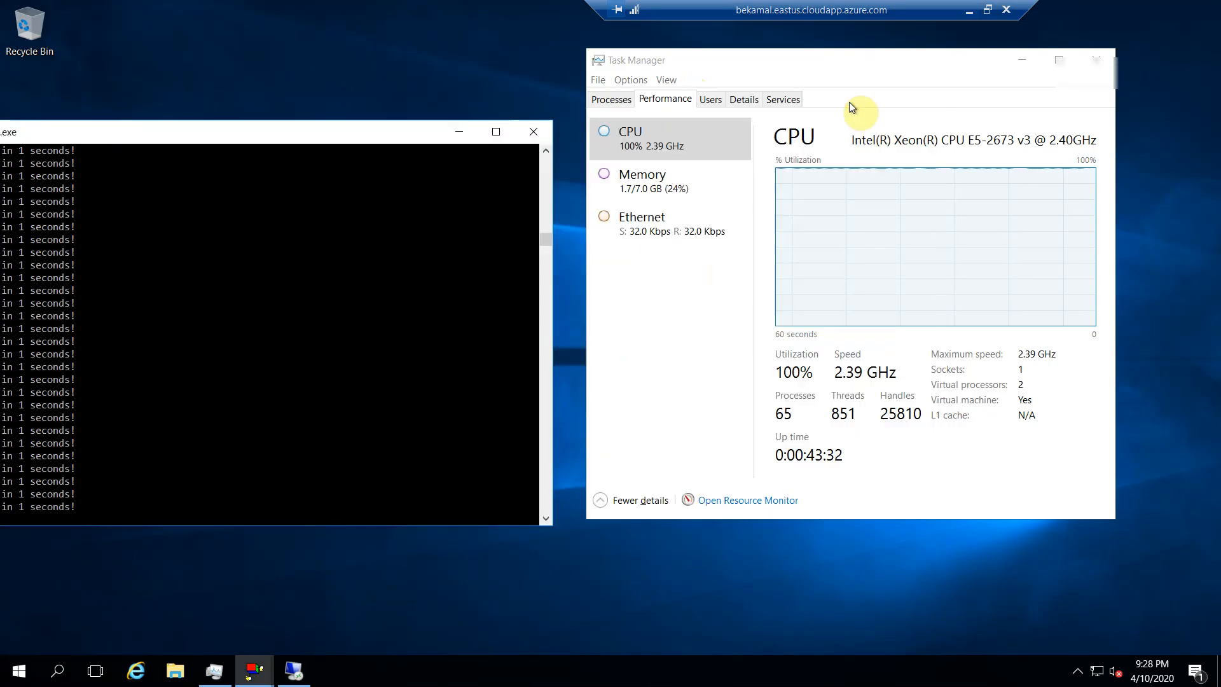
click(439, 290)
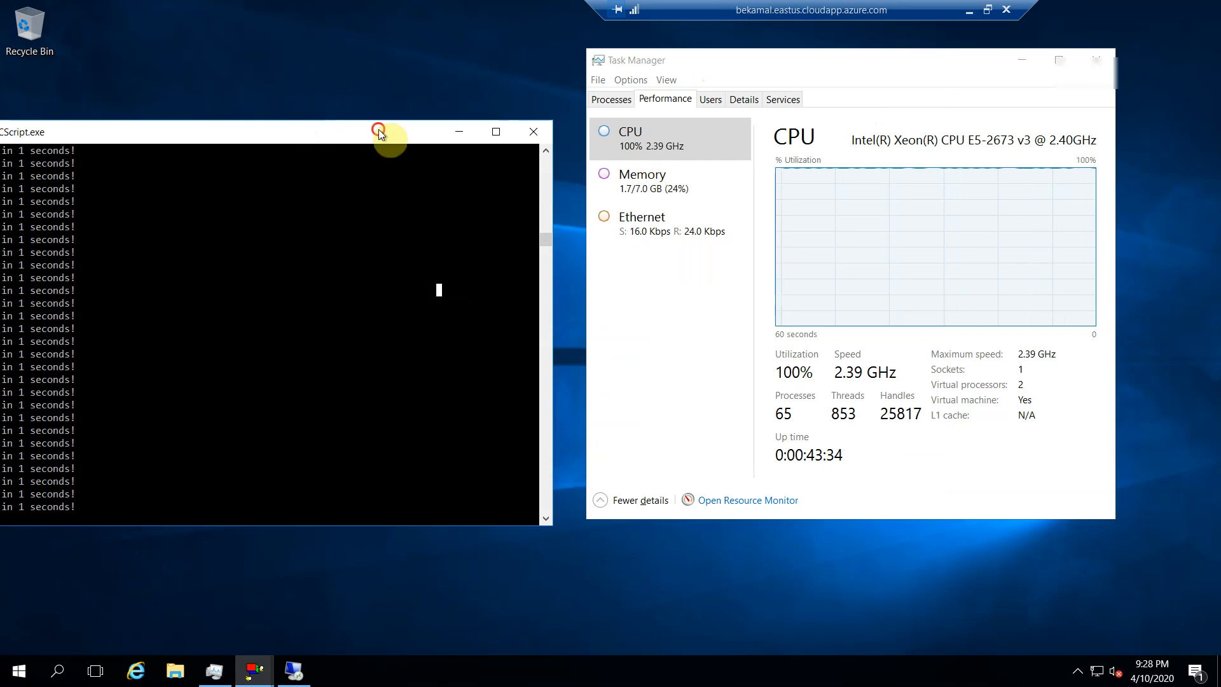
drag(381, 131, 704, 166)
click(566, 255)
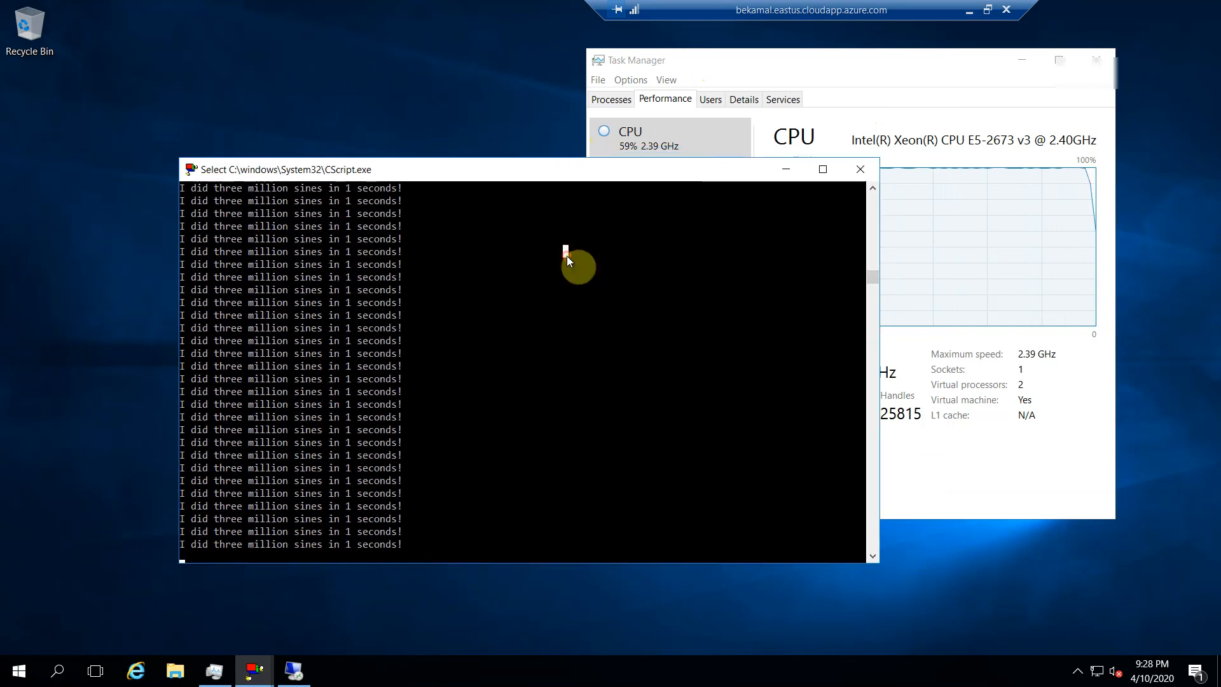
key(Return)
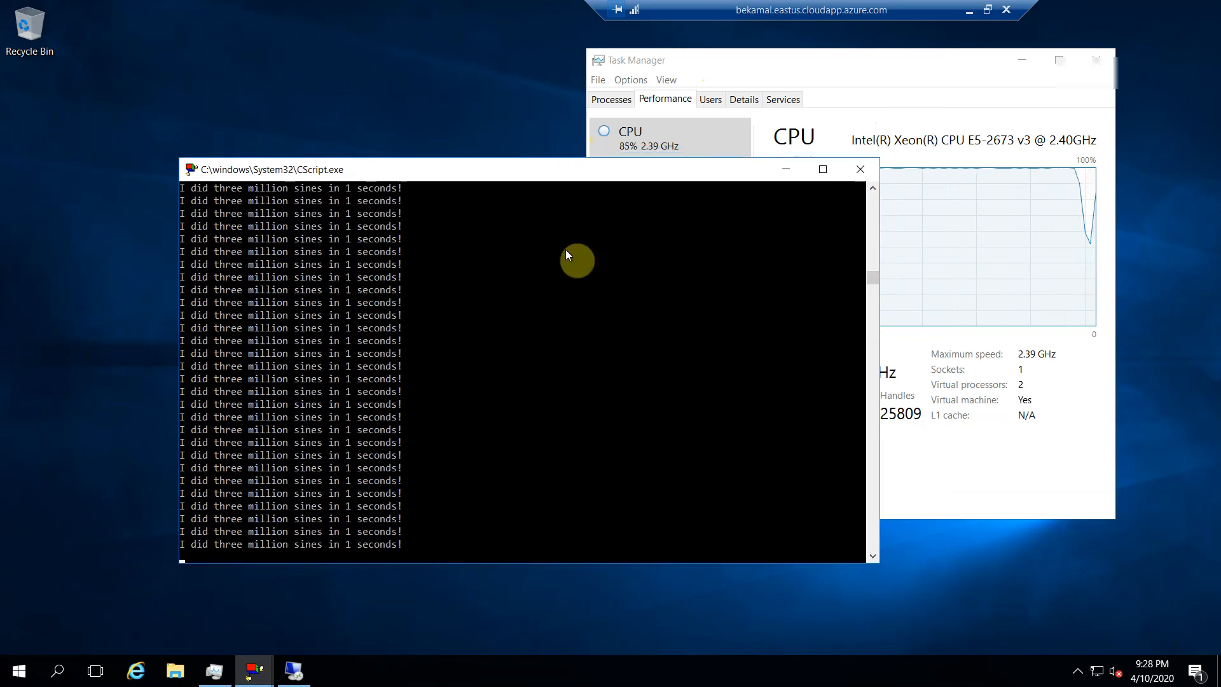
click(860, 168)
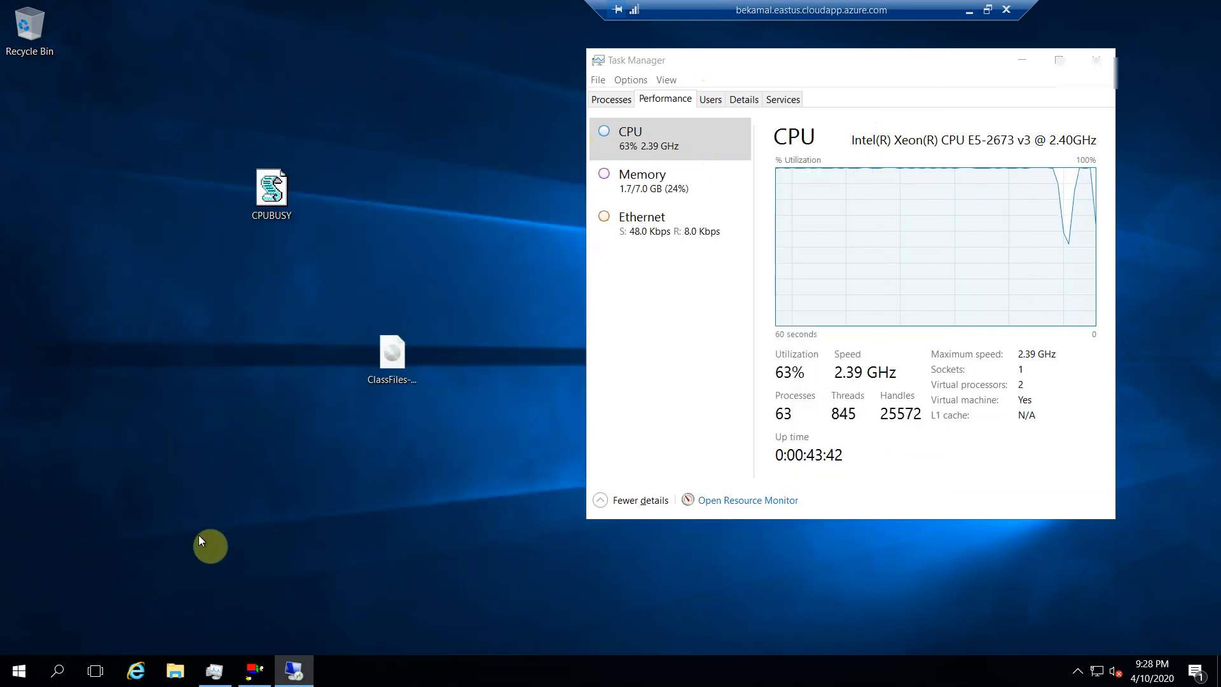
click(255, 671)
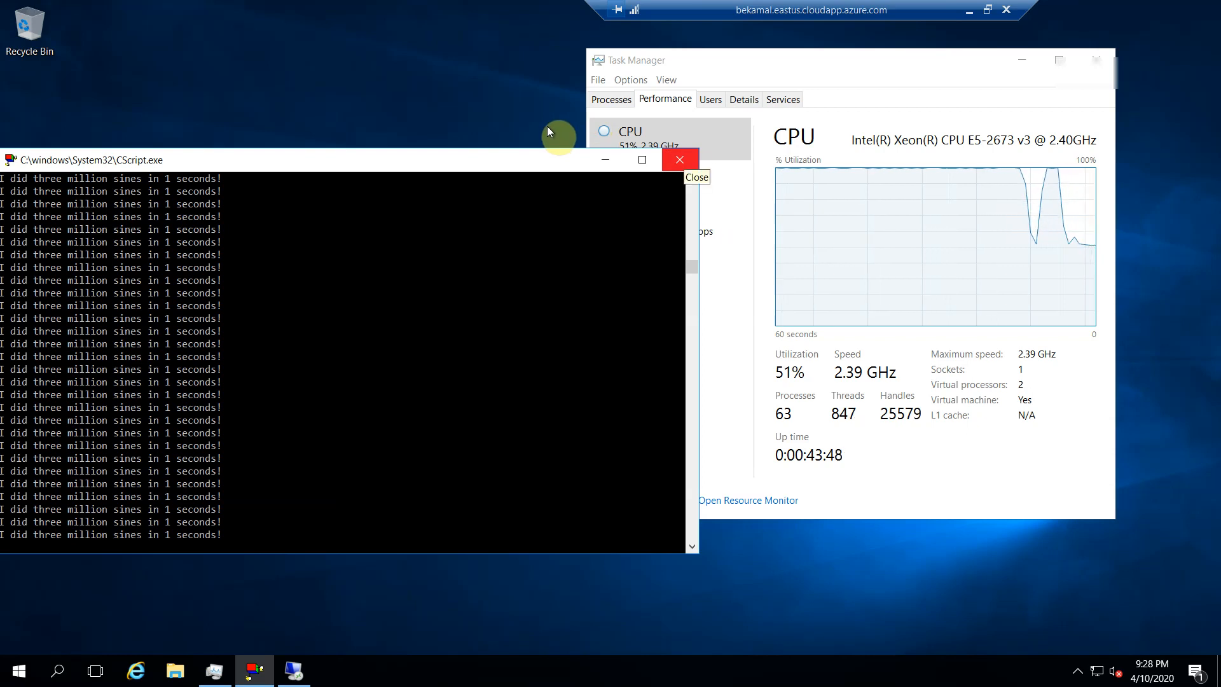
click(679, 160)
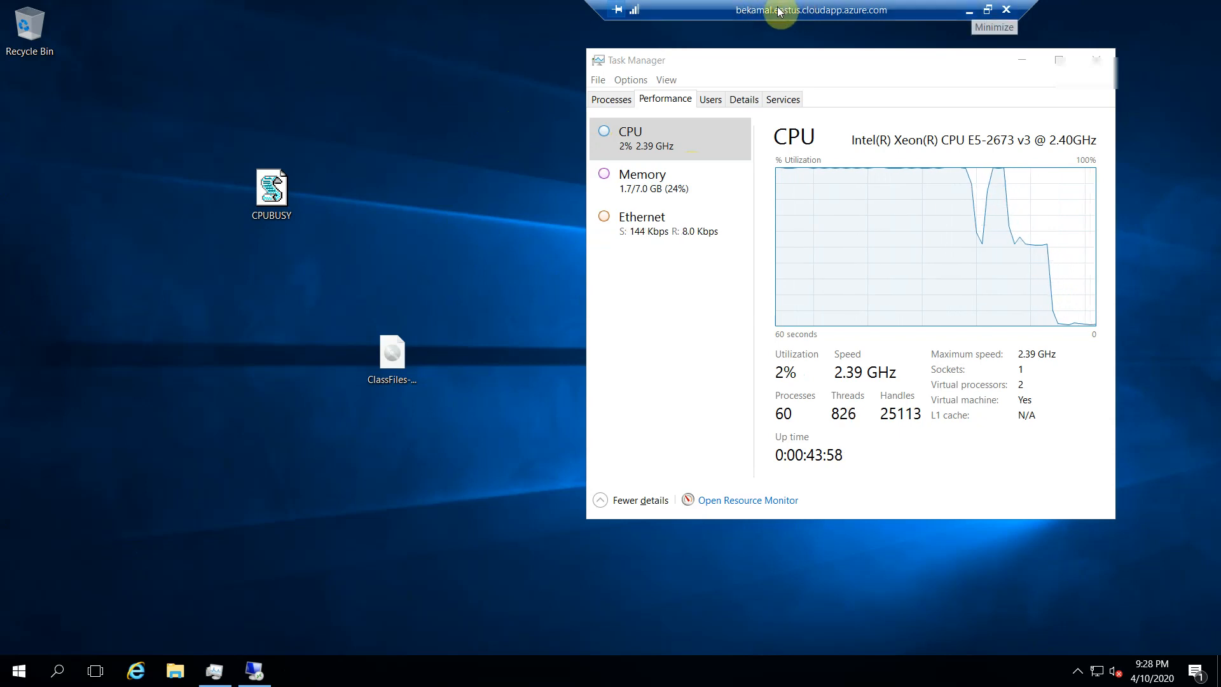
click(969, 10)
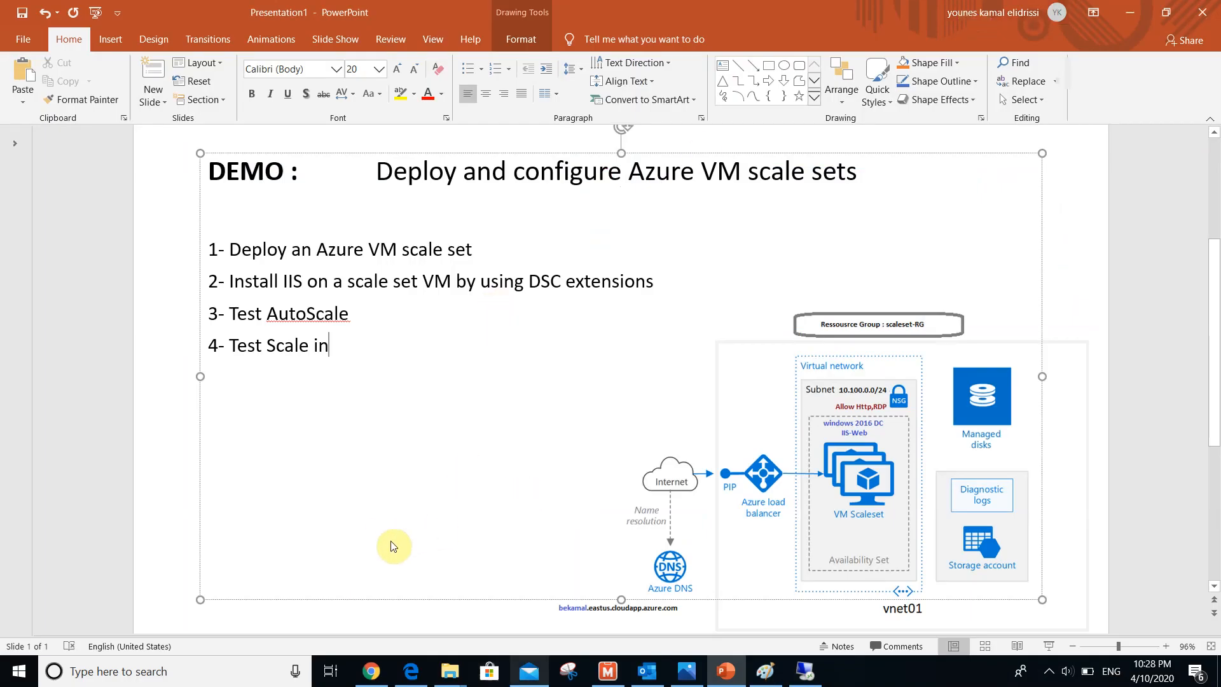
Switch to the Azure portal, return through Scaleset-RG to the ssvm01 Instances list, and refresh it
key(alt+Tab)
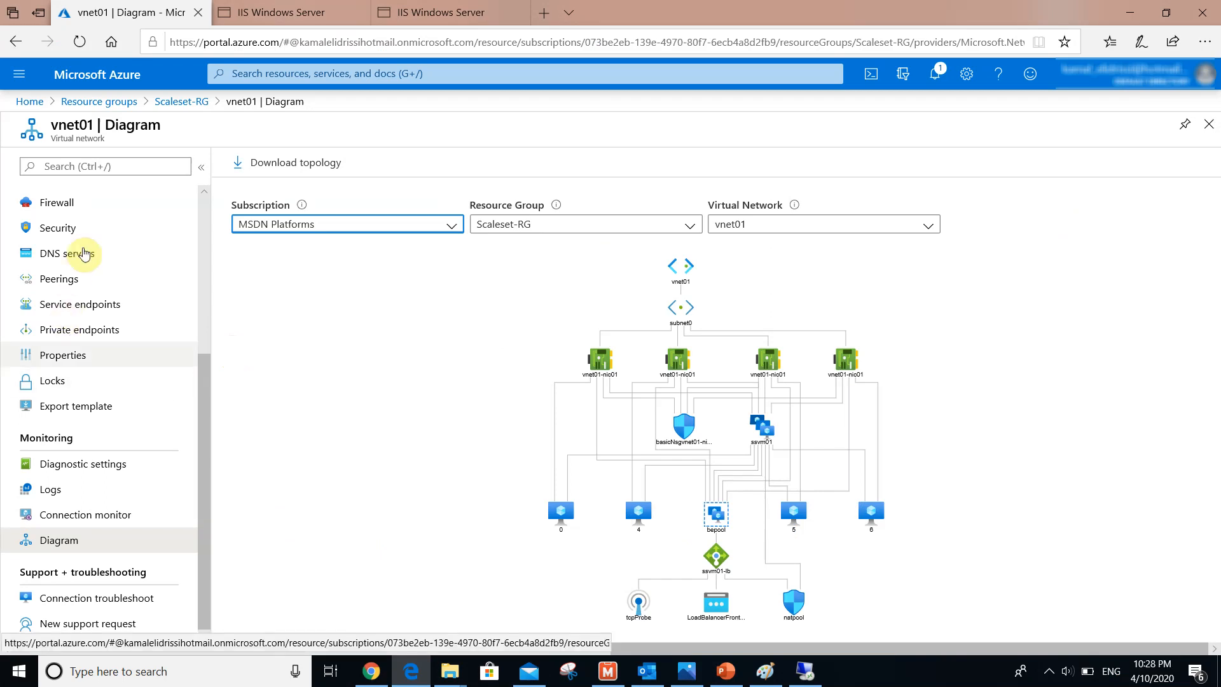
click(176, 103)
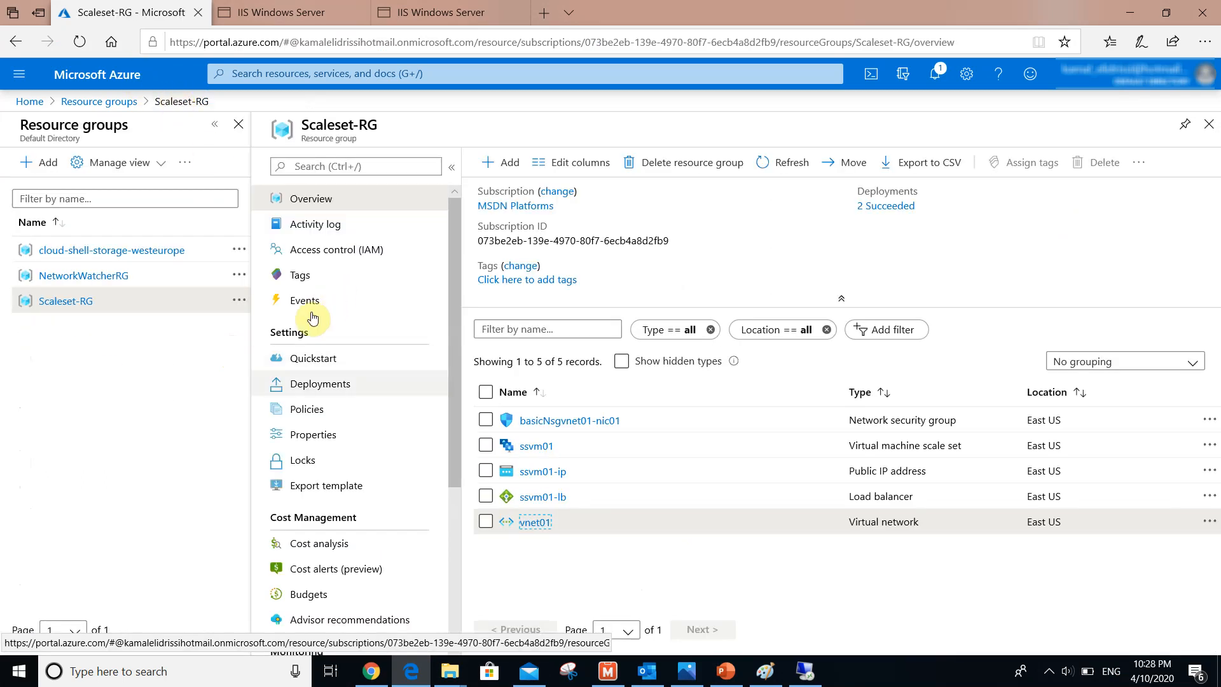
click(530, 448)
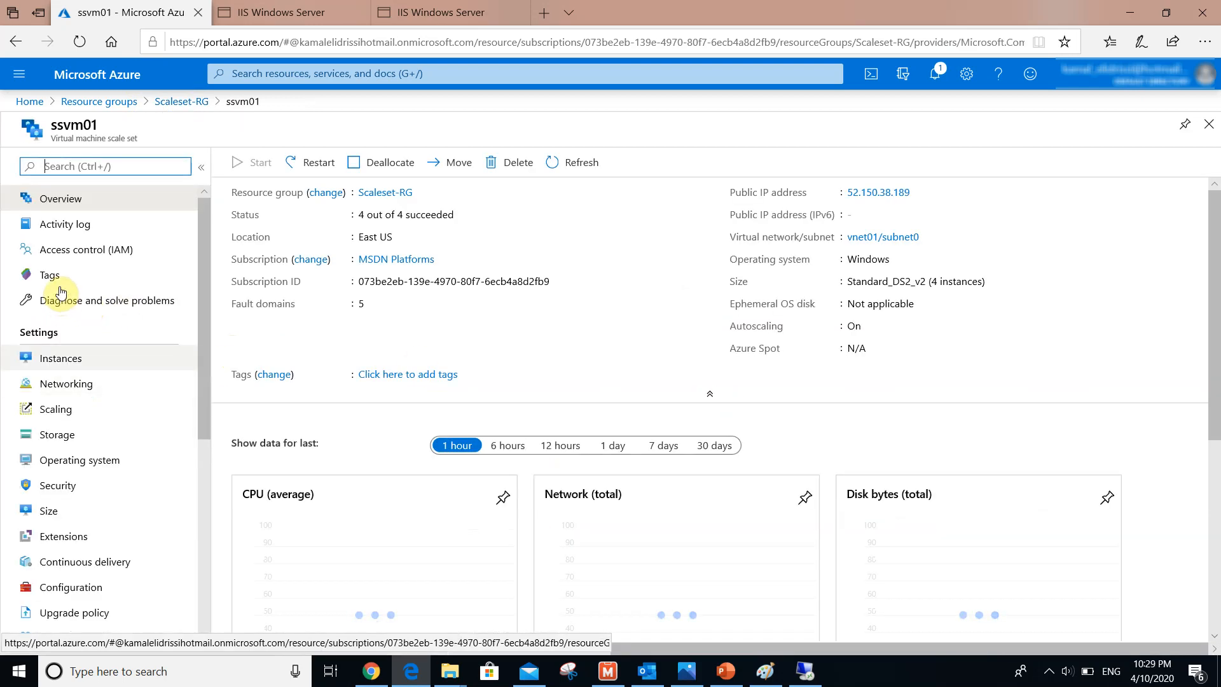
click(71, 357)
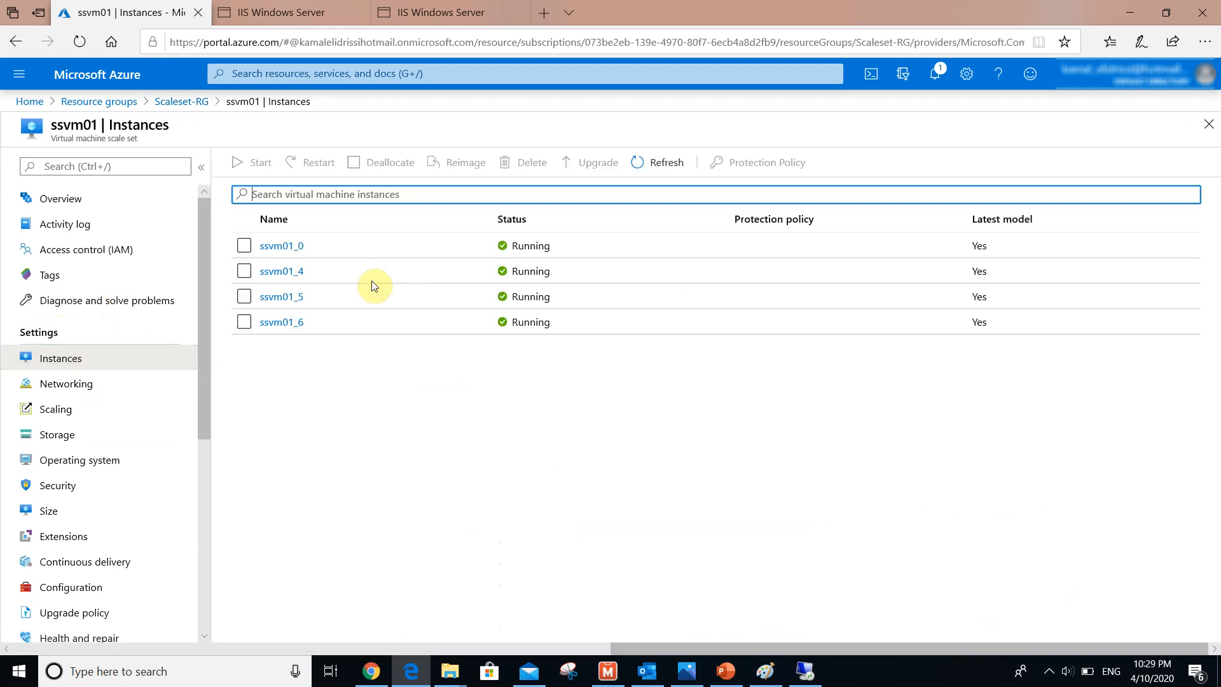
click(651, 163)
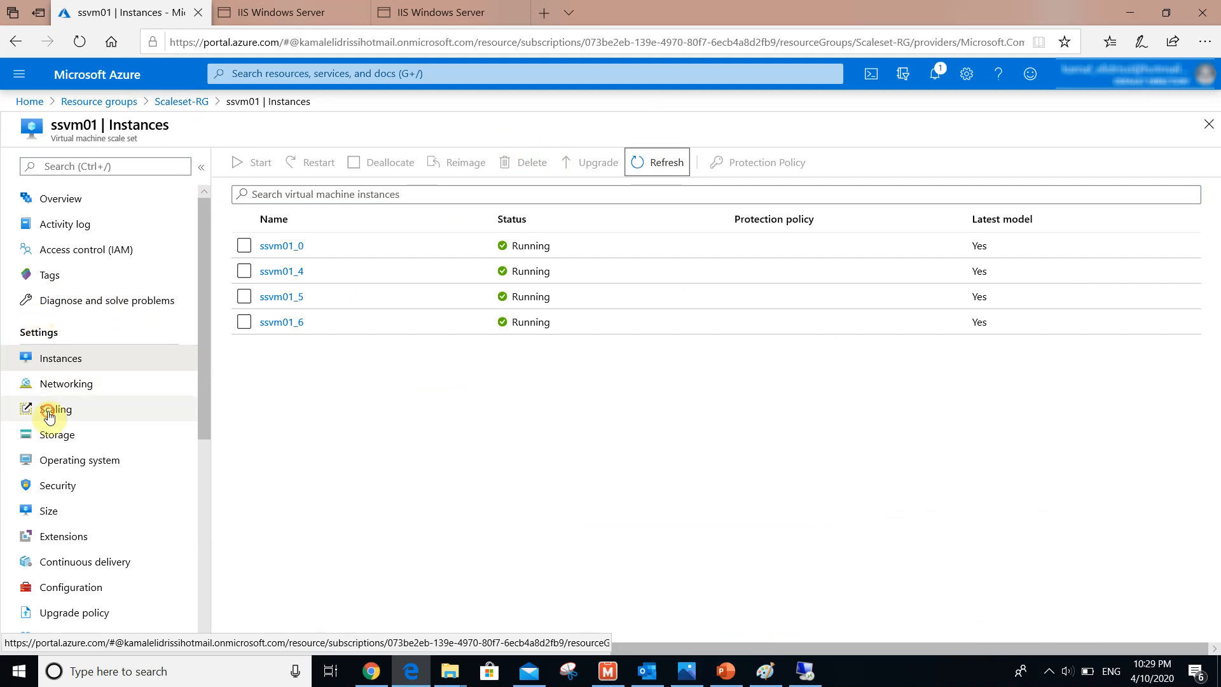
Review the ssvm01 scale-in rule for average CPU below 25, including its duration and decrease action, and close it without changes
click(26, 408)
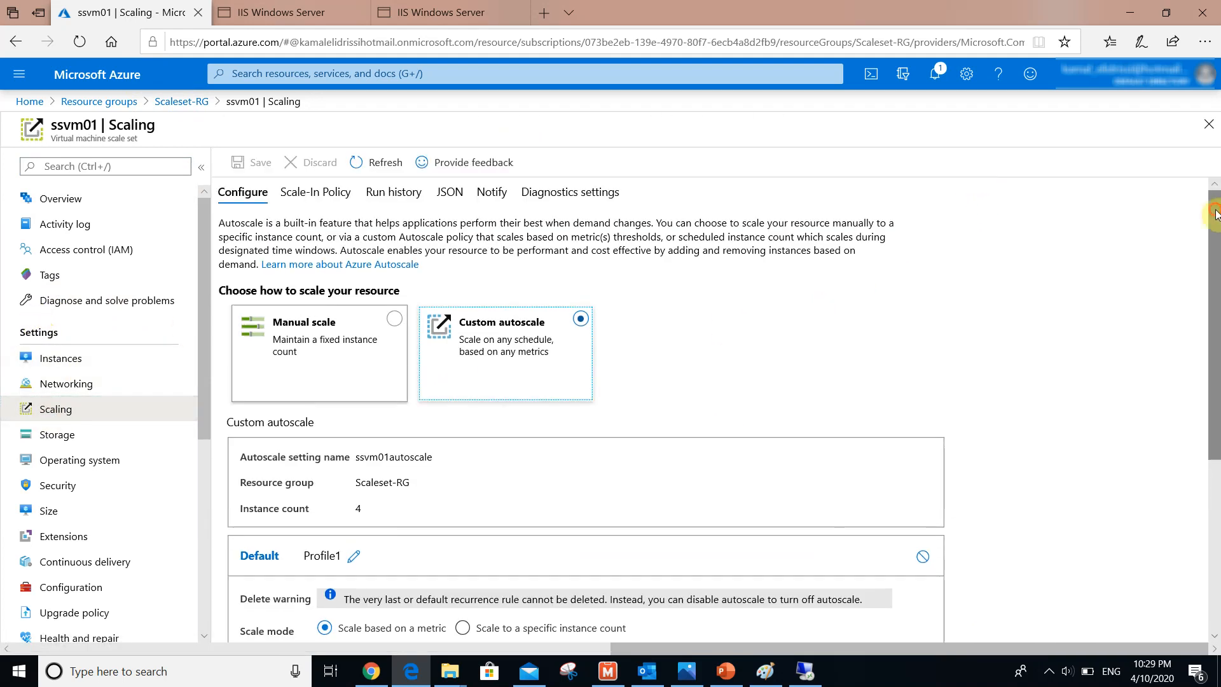
scroll(973, 262, down, 3)
scroll(973, 262, down, 2)
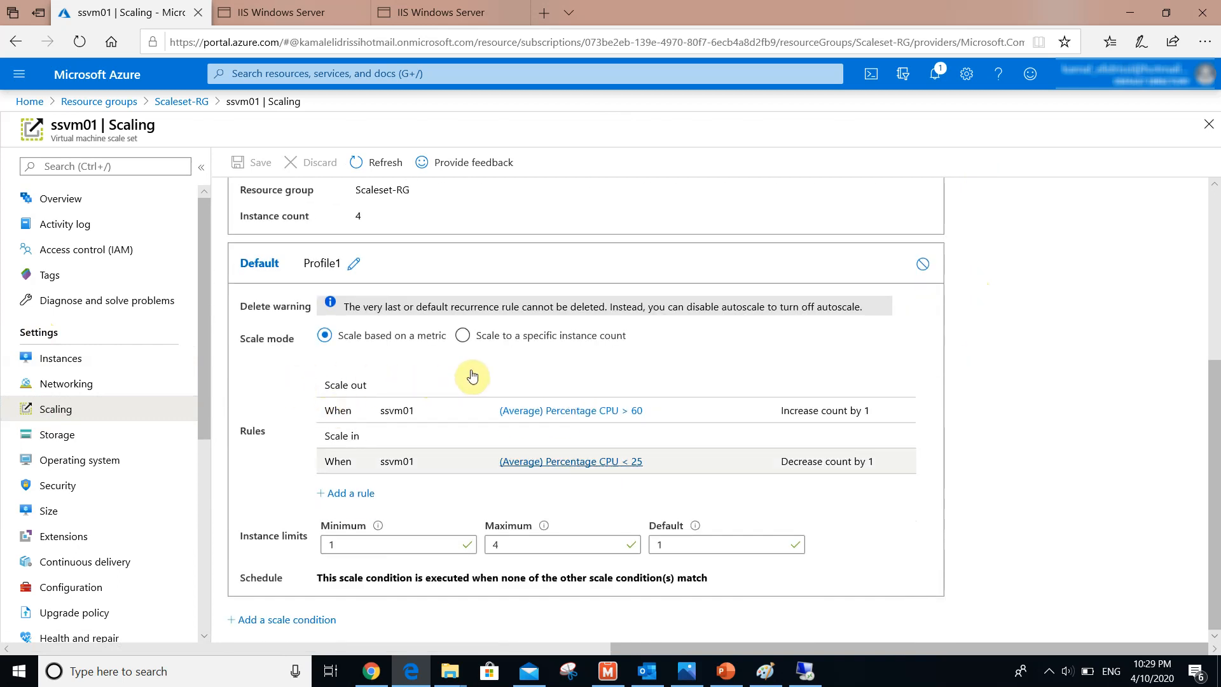
click(580, 461)
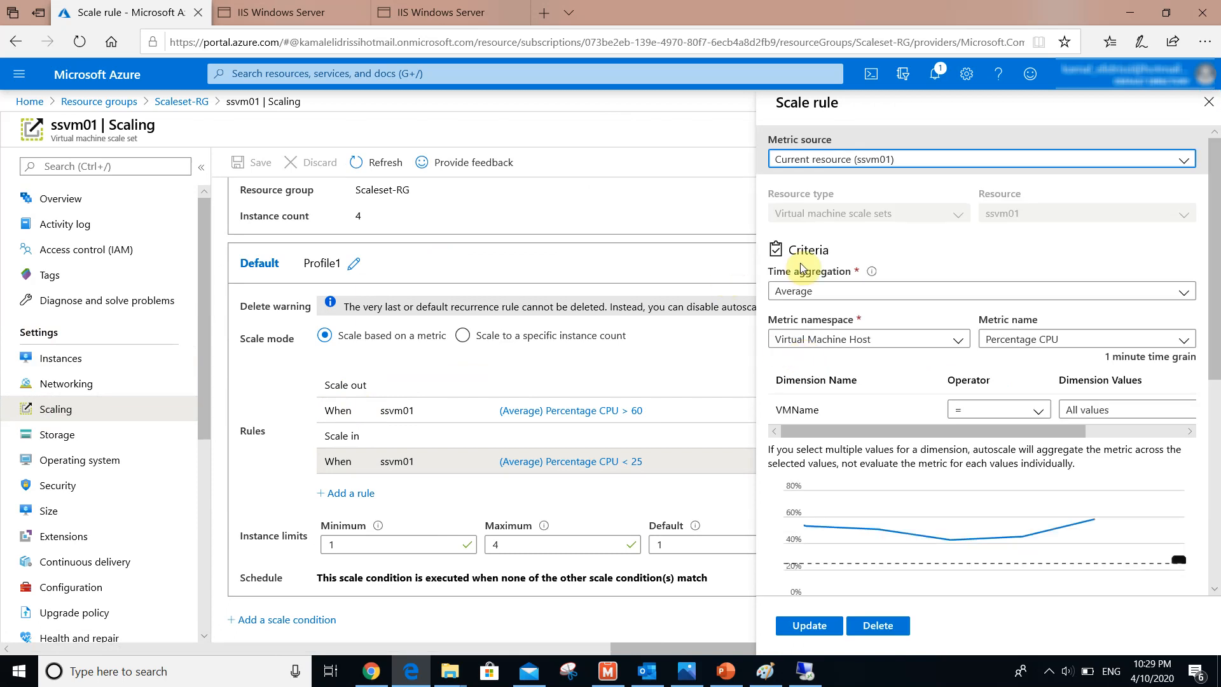
scroll(978, 255, down, 2)
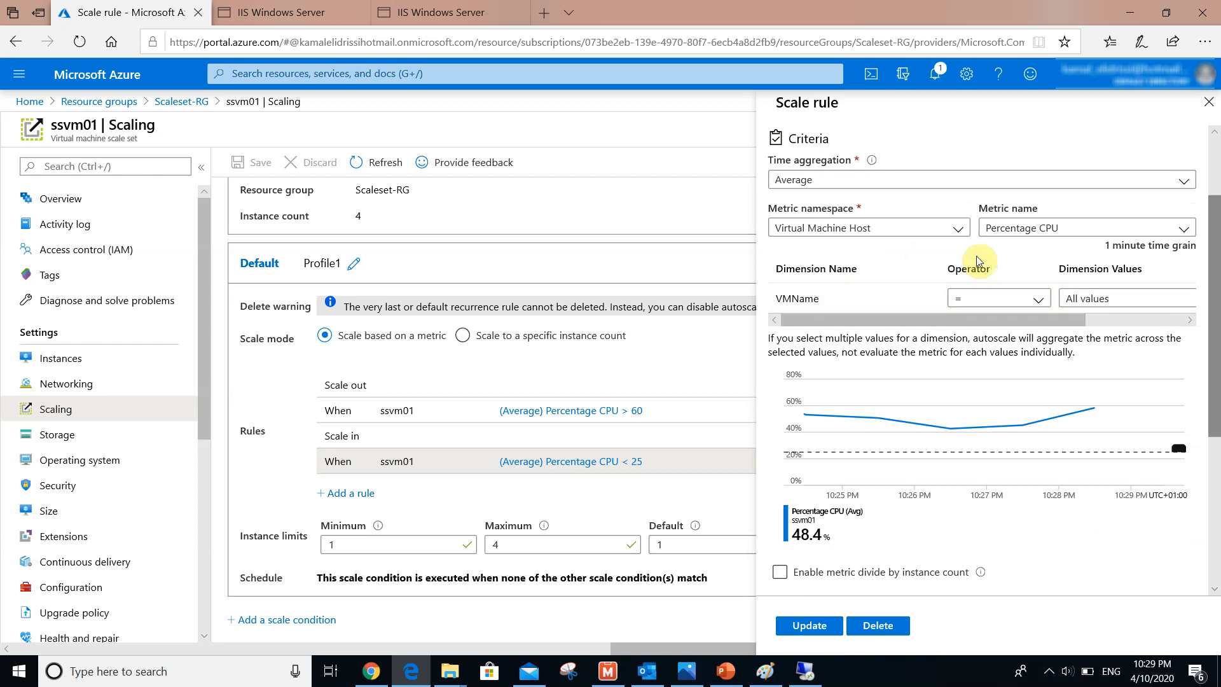
drag(1001, 319, 932, 327)
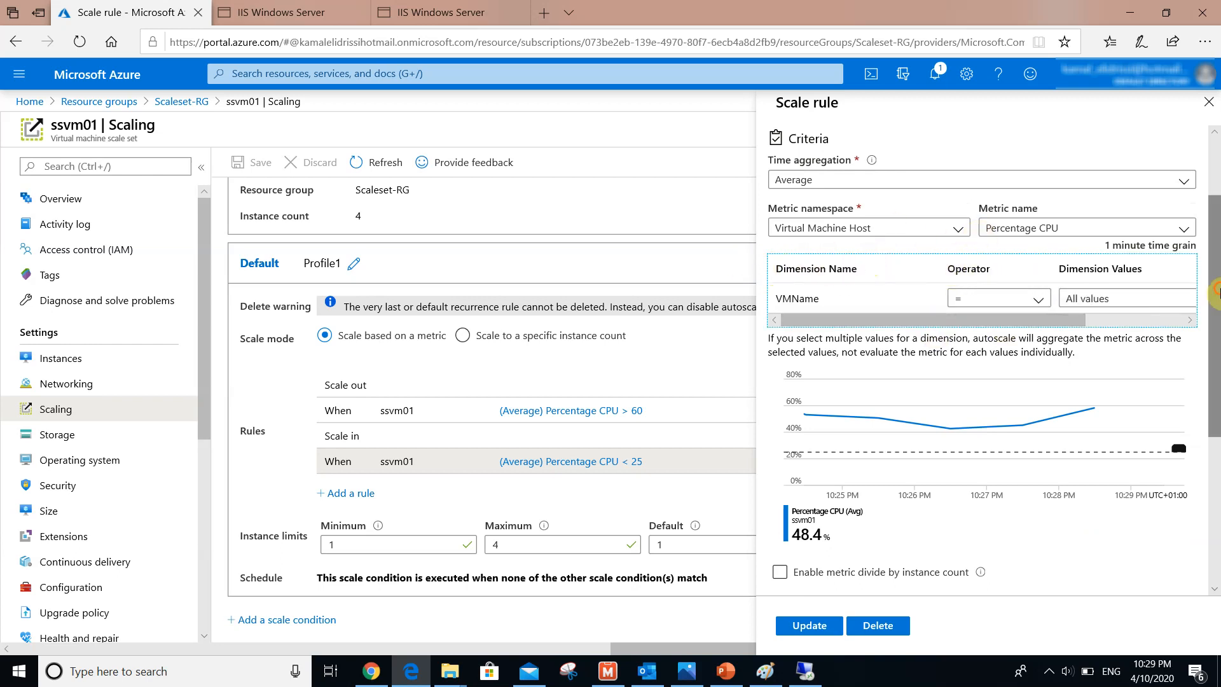
scroll(974, 299, down, 4)
scroll(979, 344, down, 2)
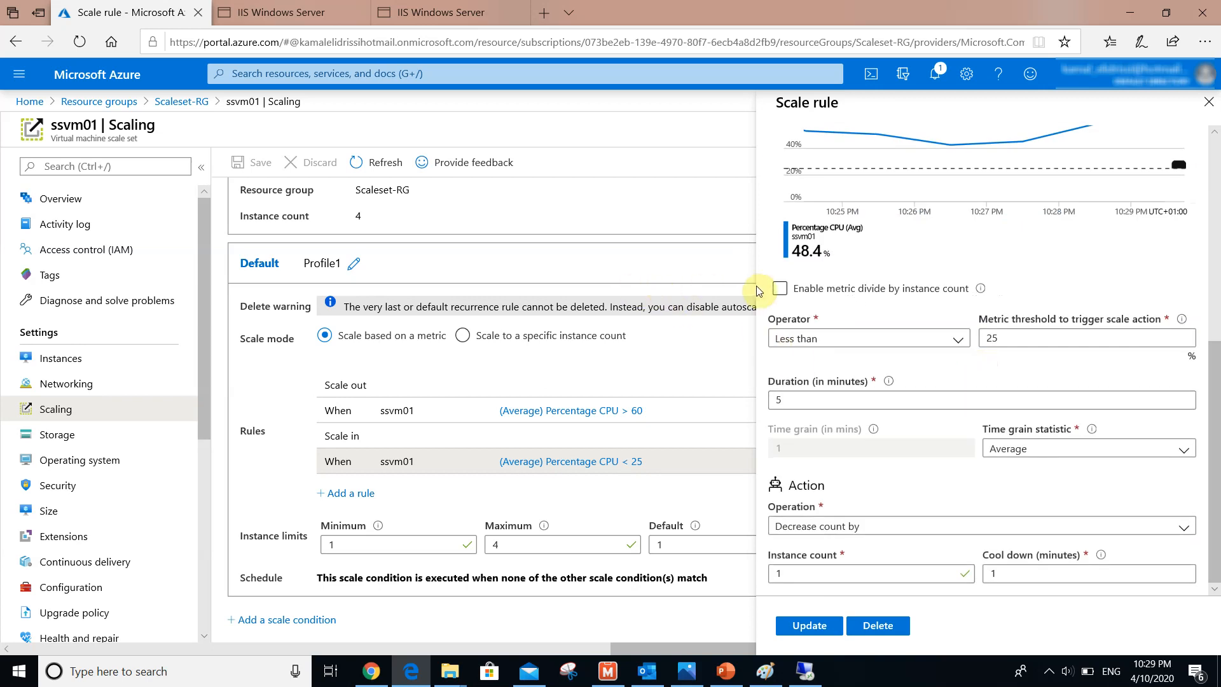
drag(790, 400, 771, 400)
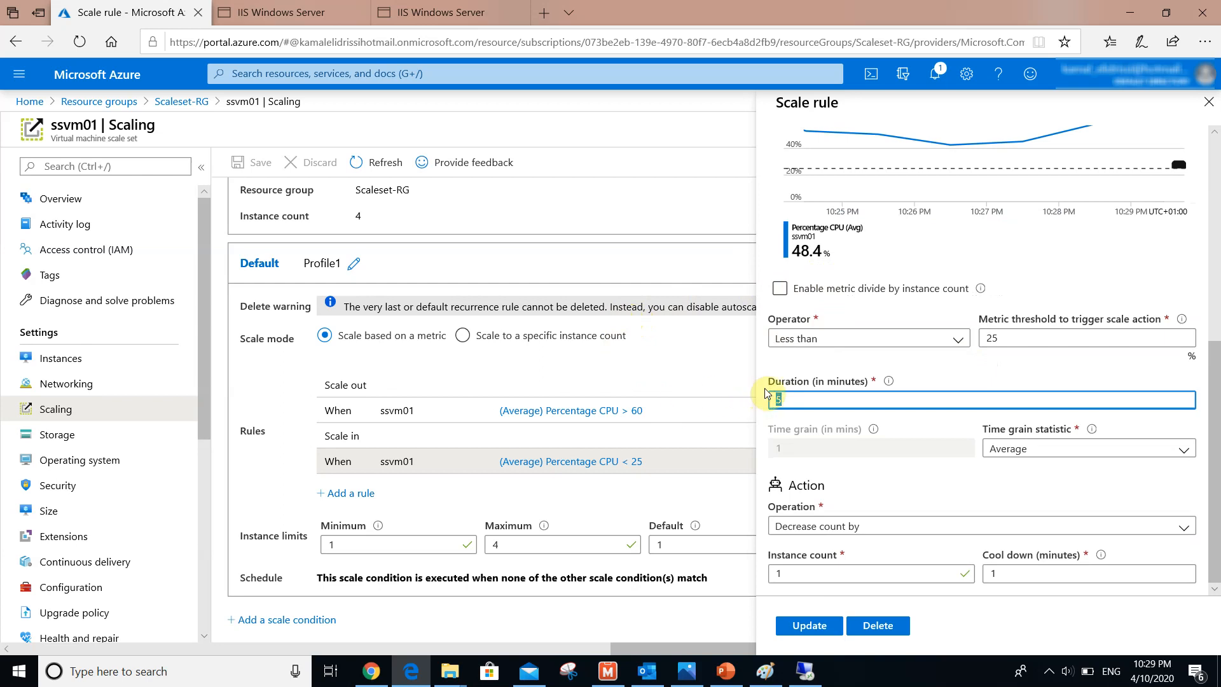
click(782, 573)
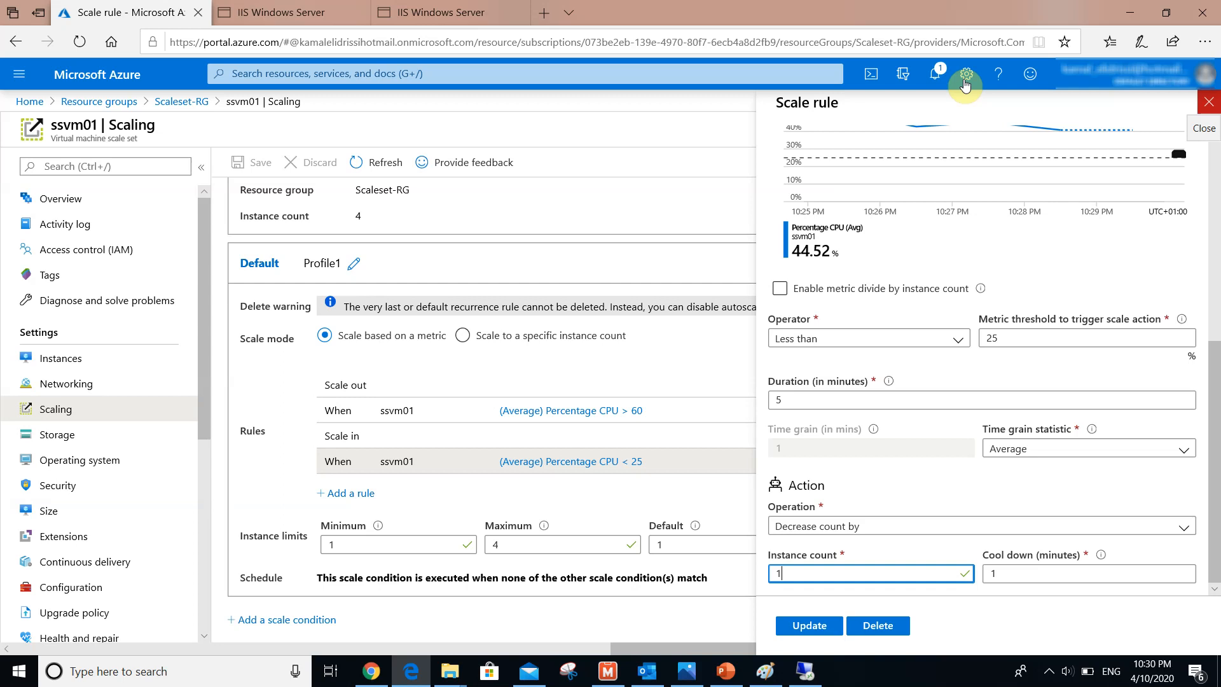
click(1208, 102)
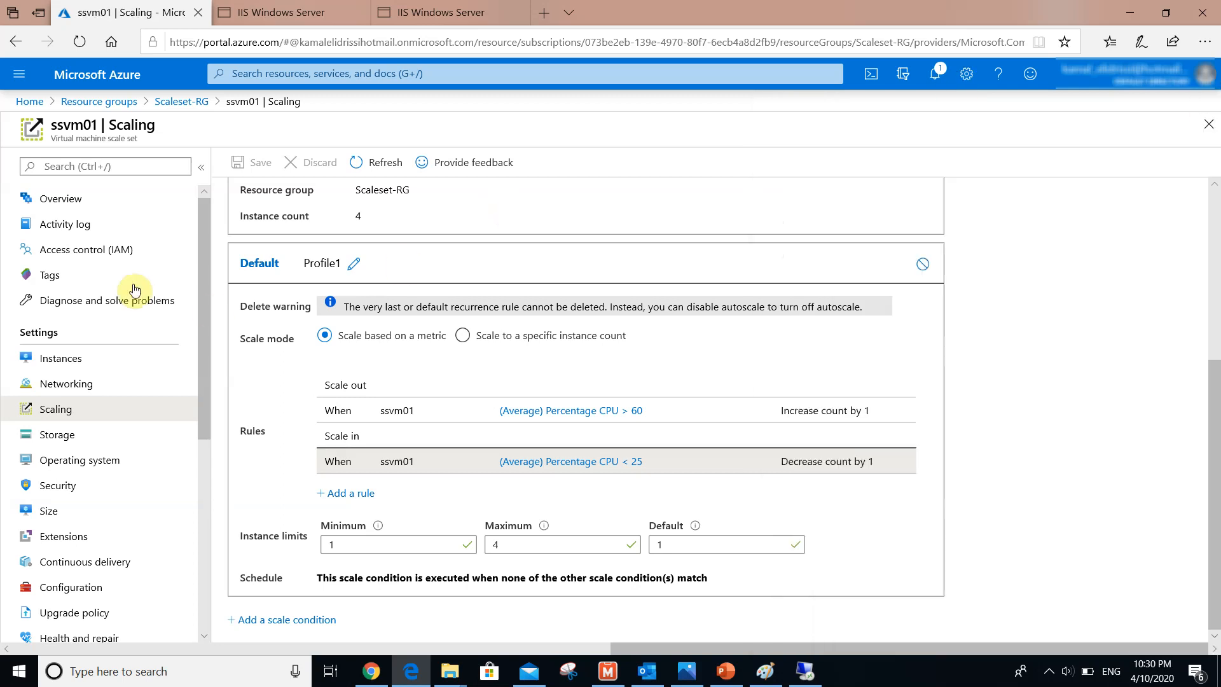
Refresh the ssvm01 Instances list twice to check for removed instances, and open the scale set's activity log
click(64, 358)
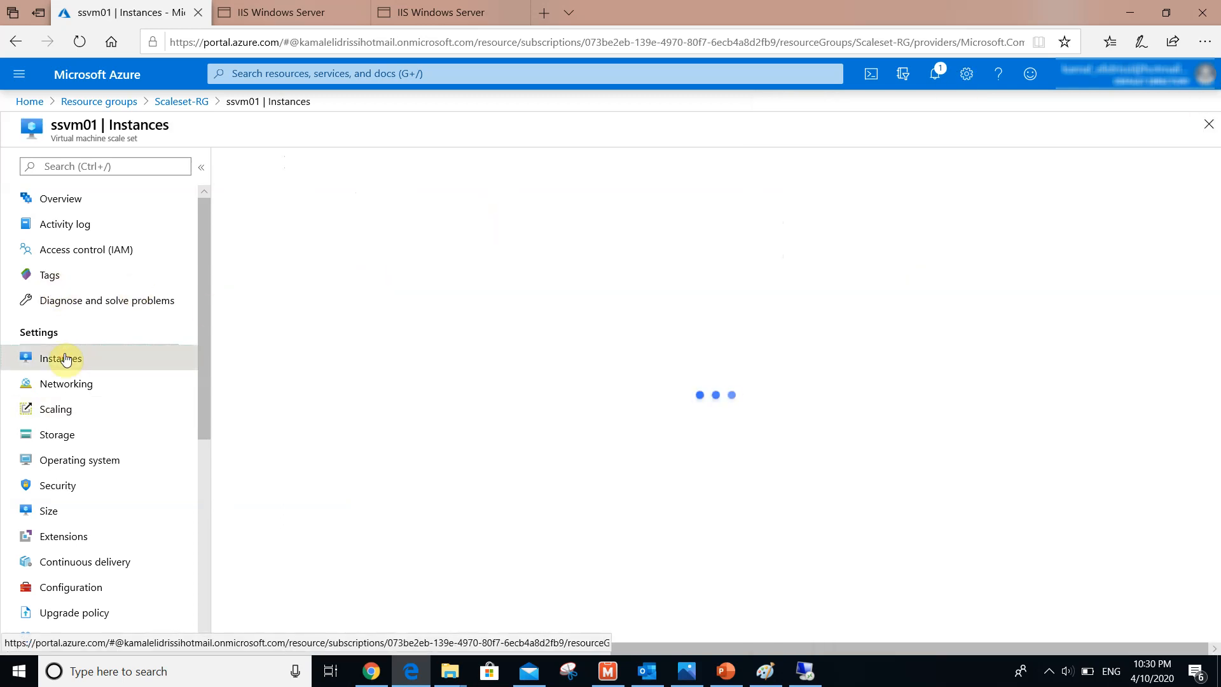
click(663, 162)
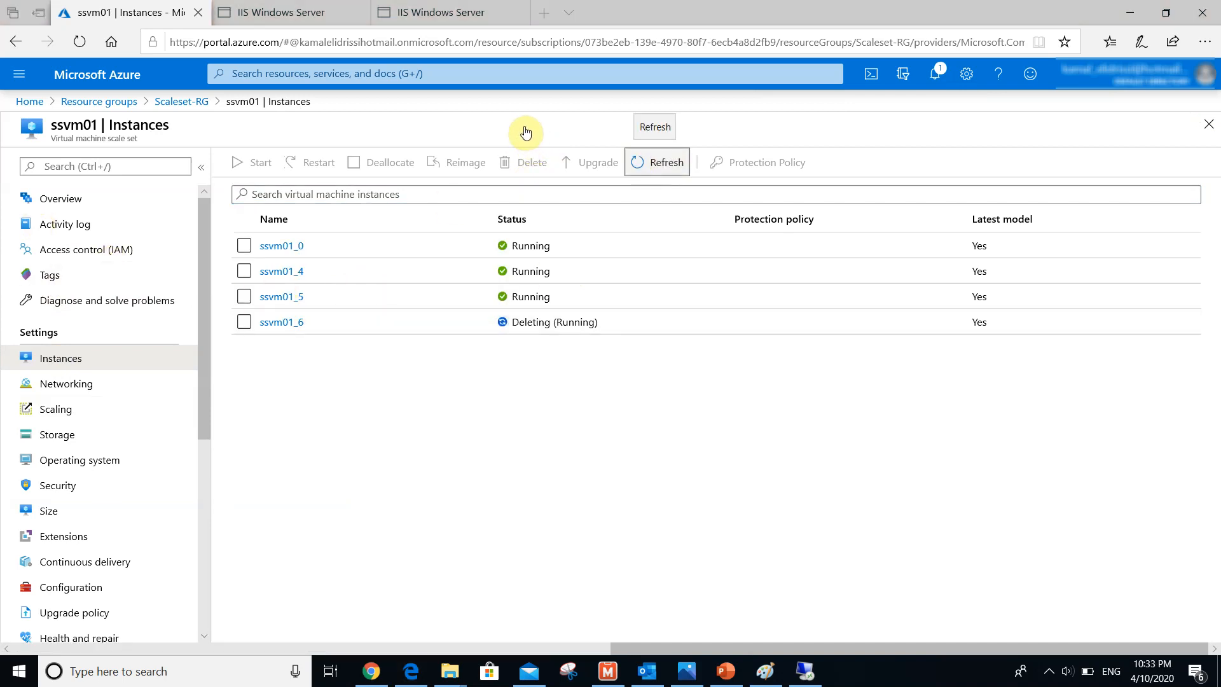
click(658, 162)
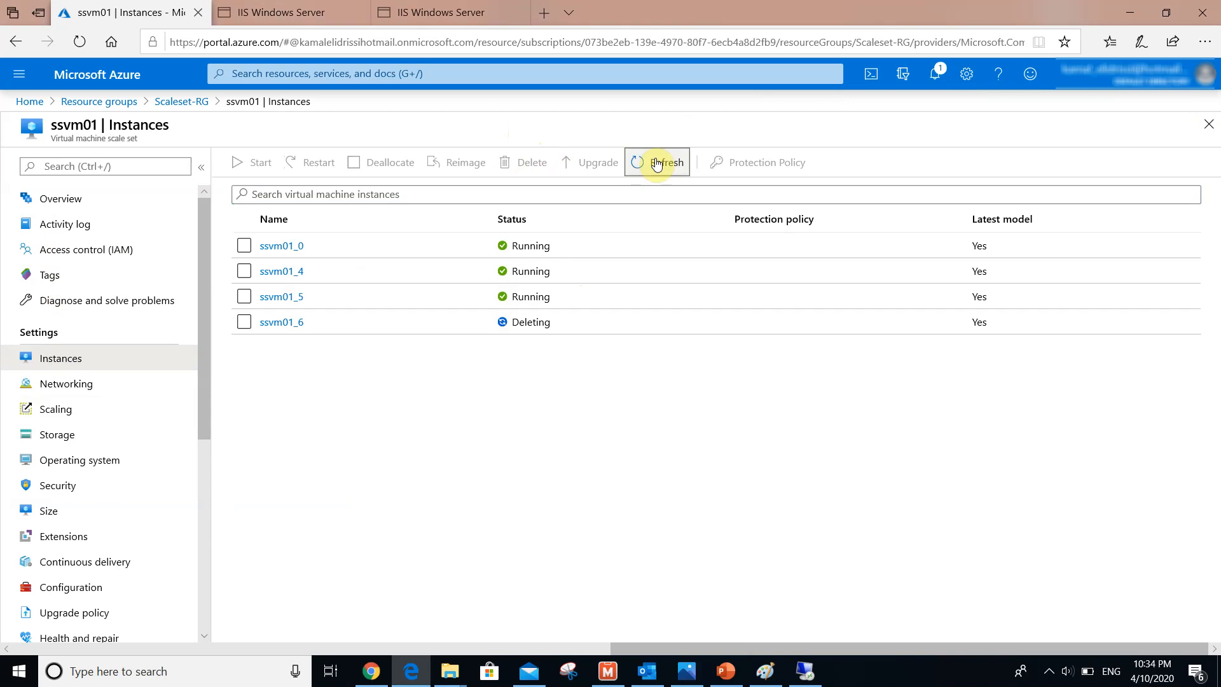
click(64, 224)
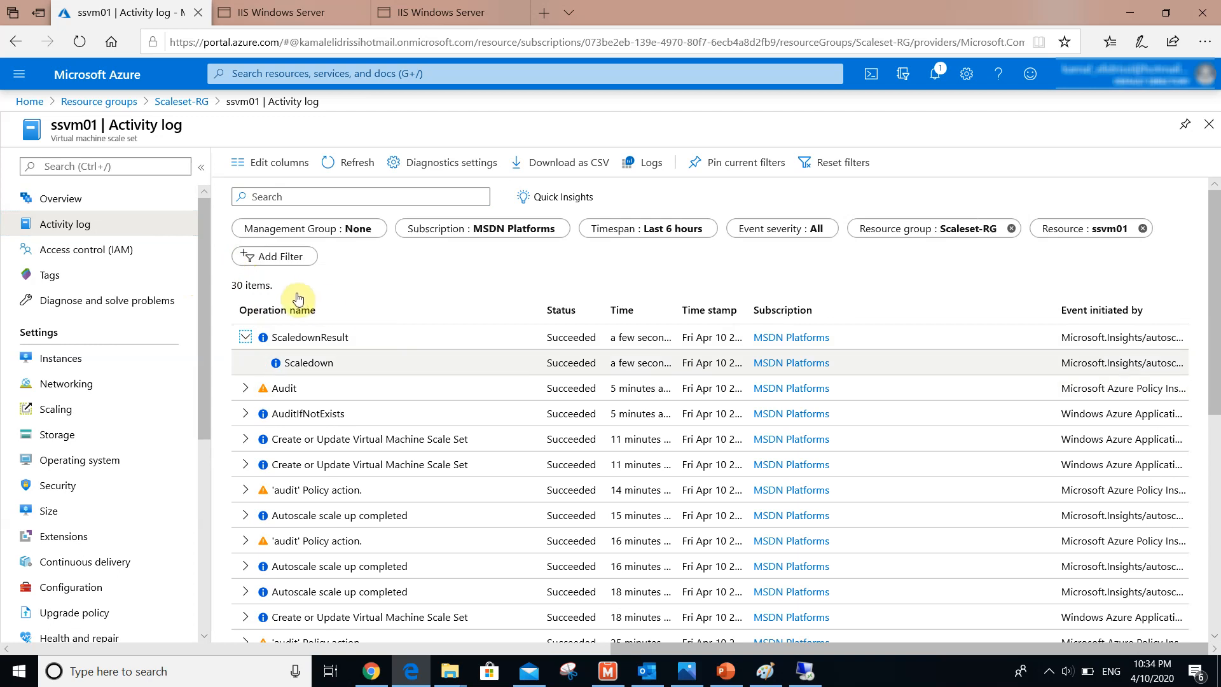
Refresh the ssvm01 activity log and expand the ScaledownResult entry to examine its Scaledown operation
click(343, 161)
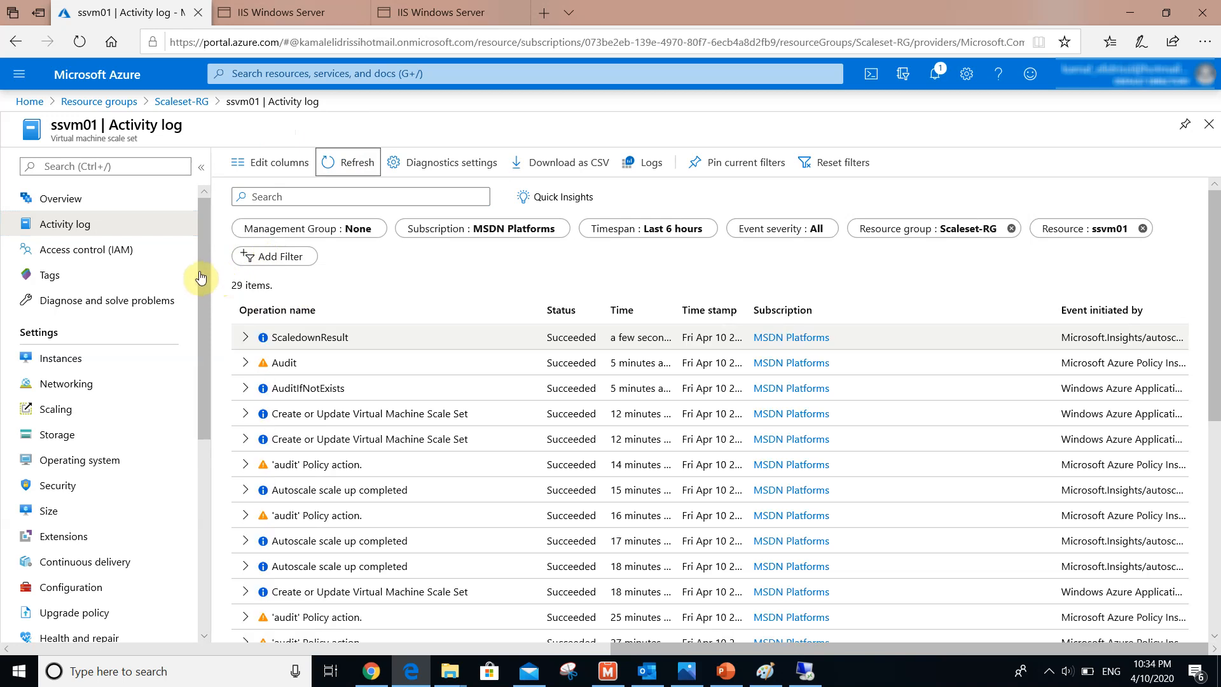
click(247, 337)
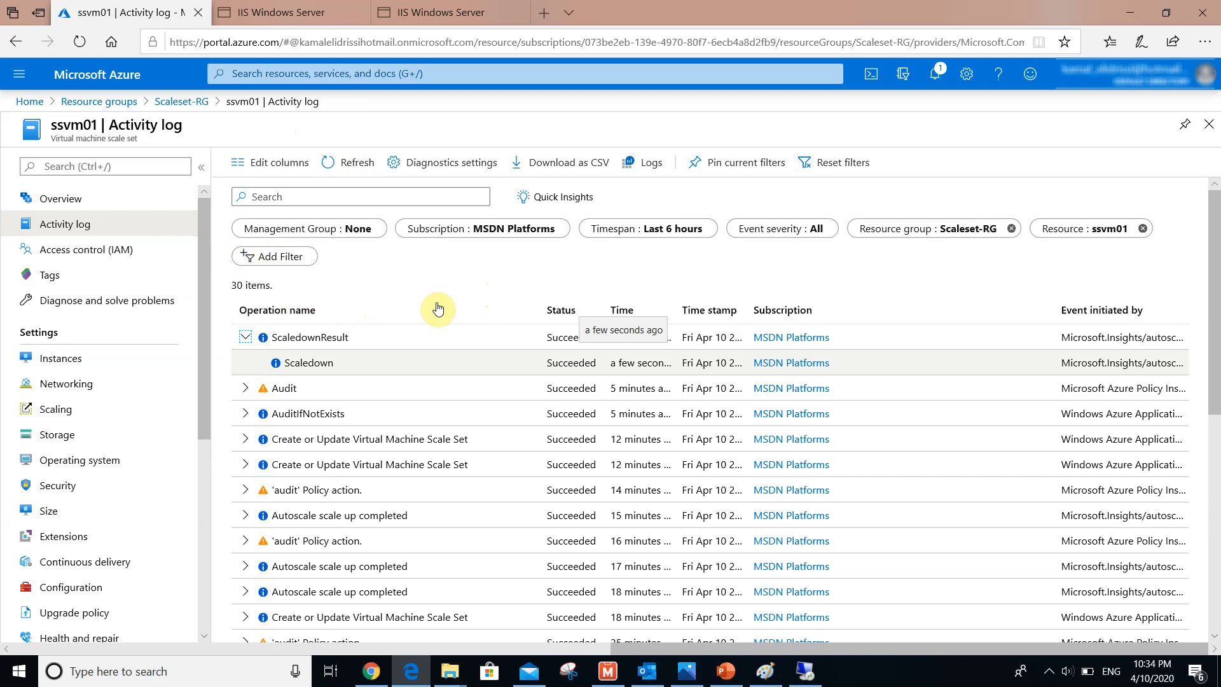
Open the ssvm01 Instances list and refresh it repeatedly to monitor the scale-in until only ssvm01_0 remains
click(47, 357)
click(657, 164)
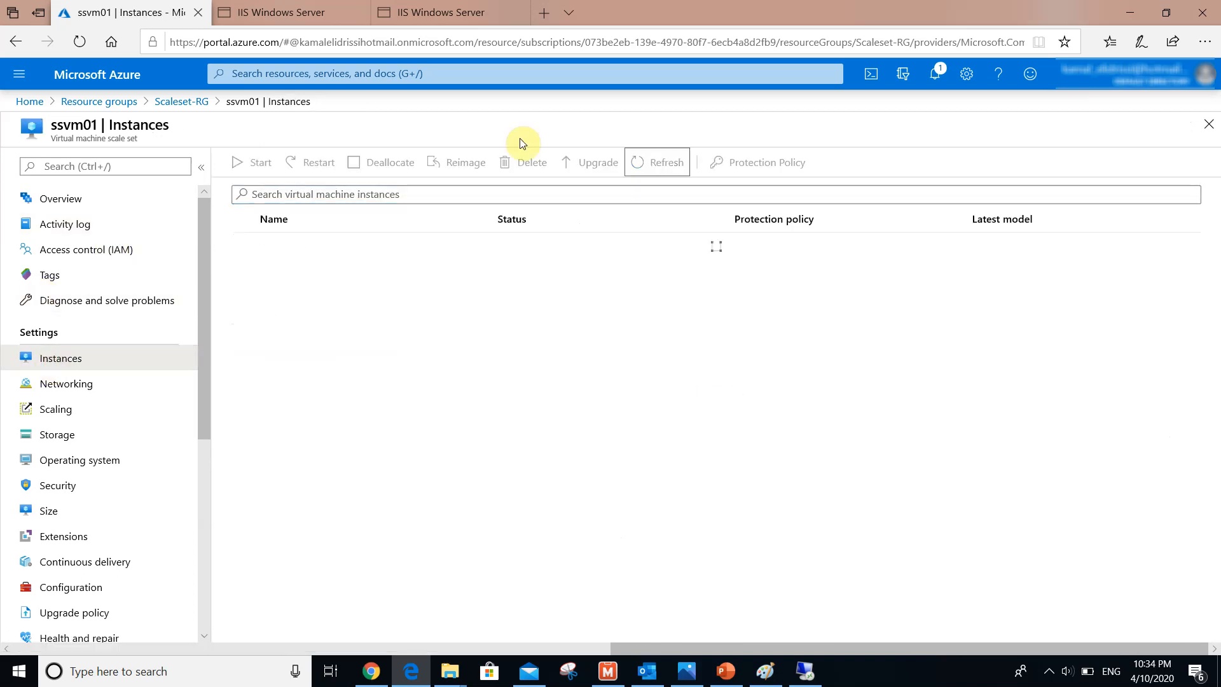
click(649, 172)
click(655, 166)
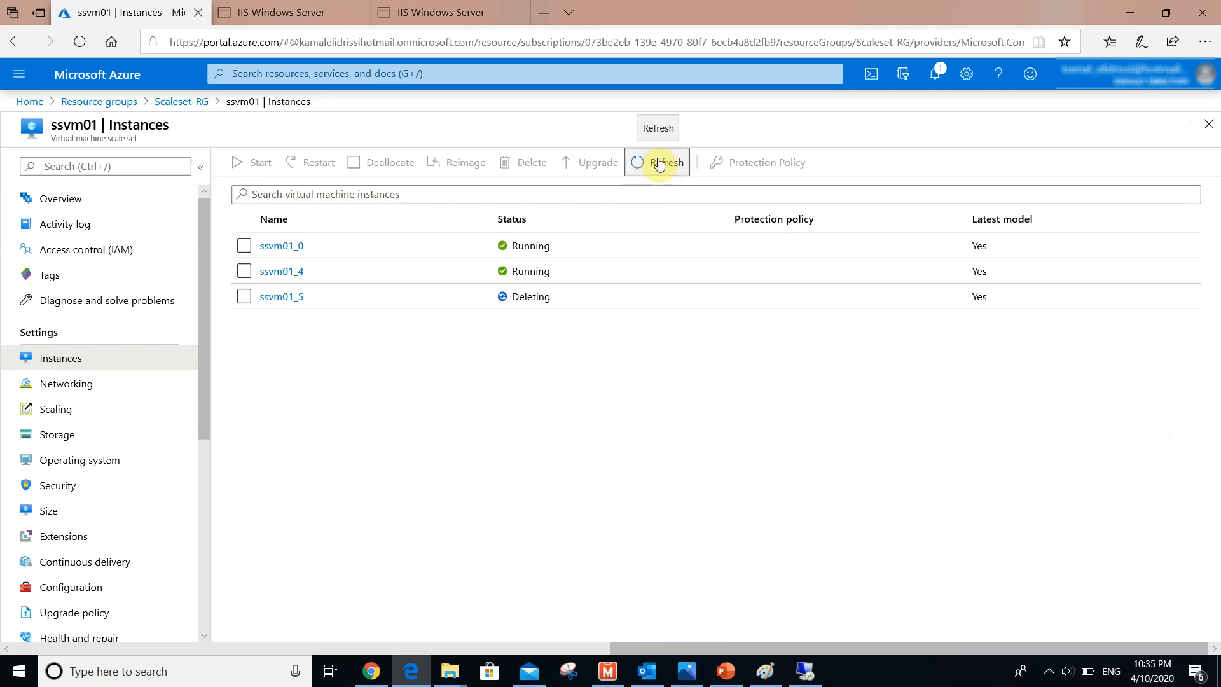
click(660, 164)
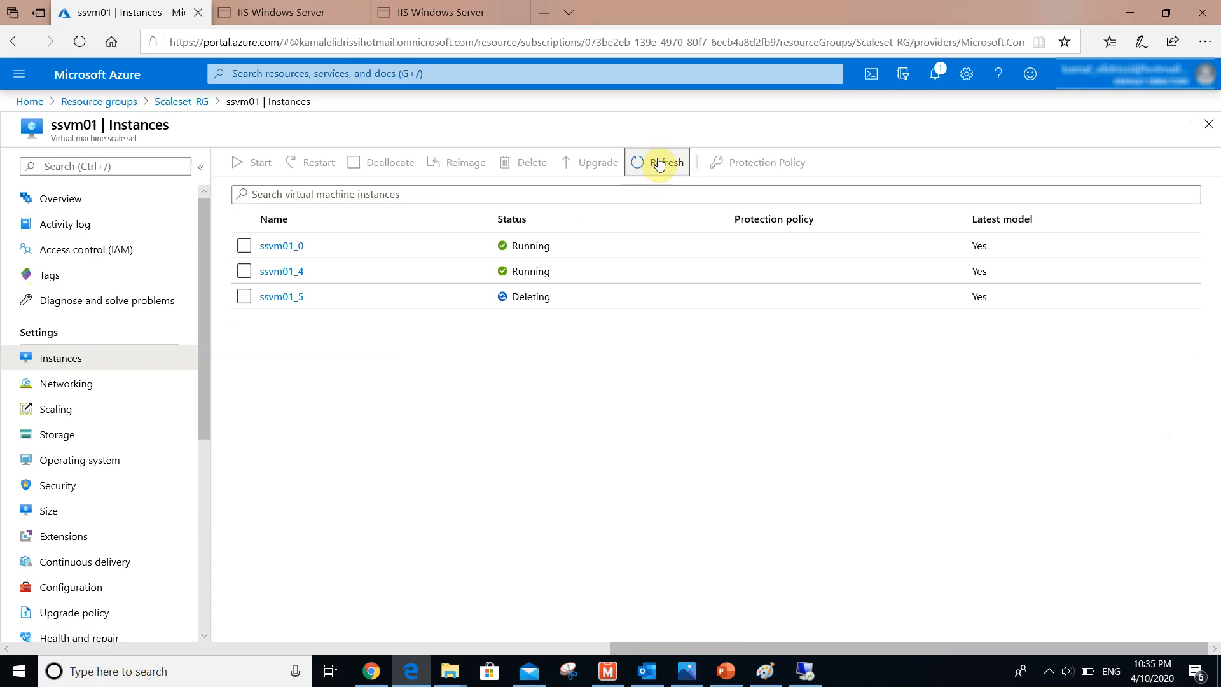
click(662, 162)
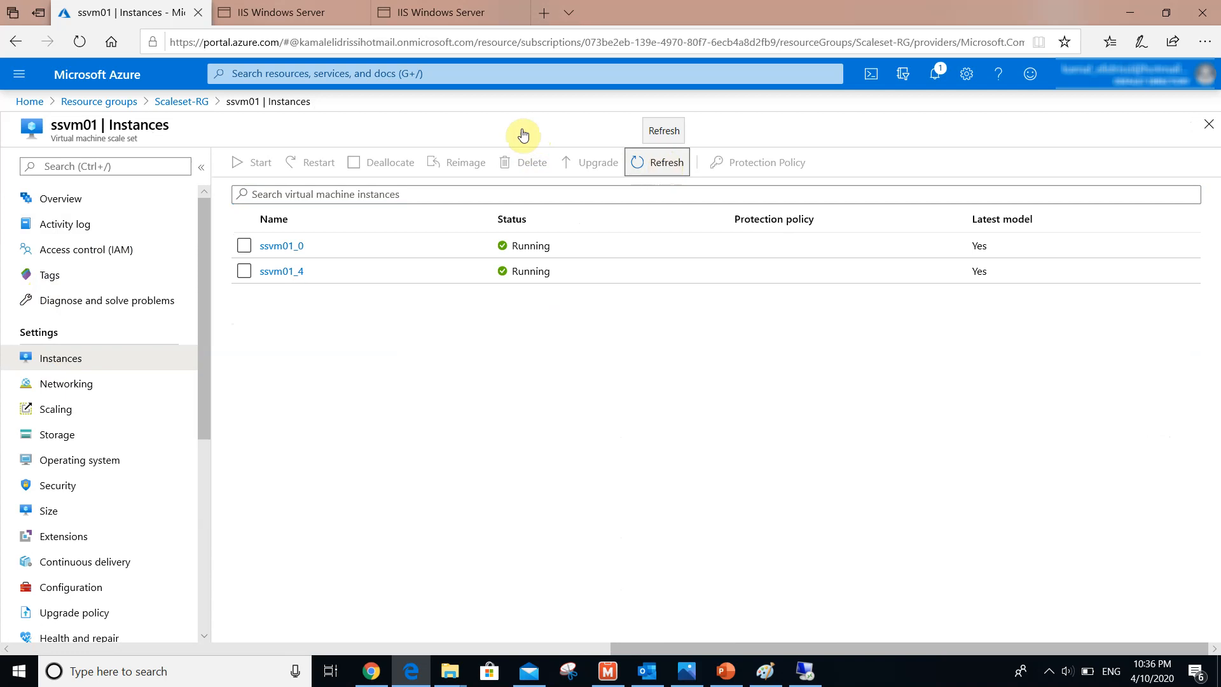
click(652, 163)
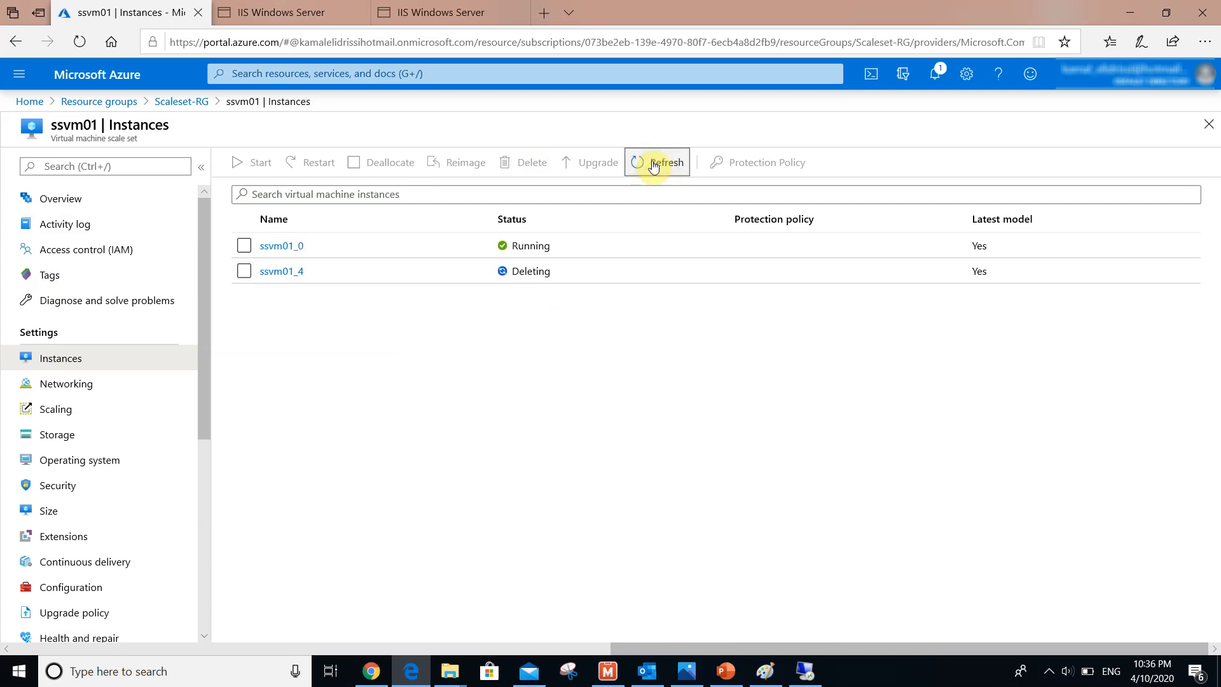
click(652, 163)
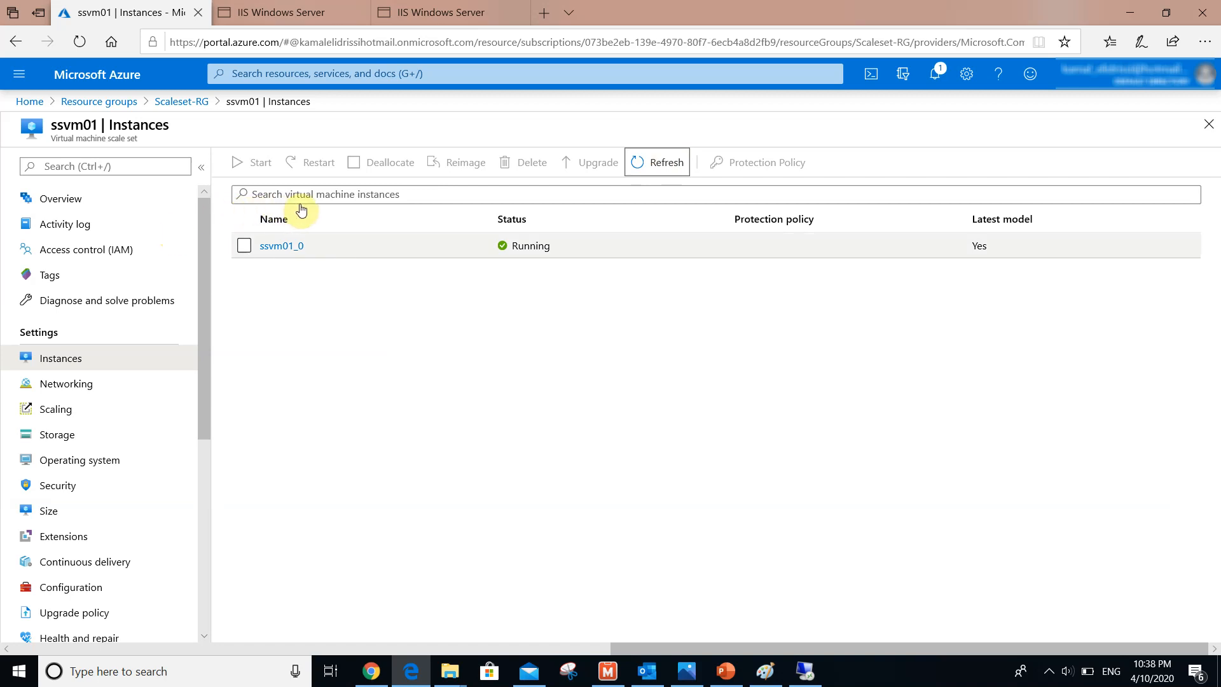